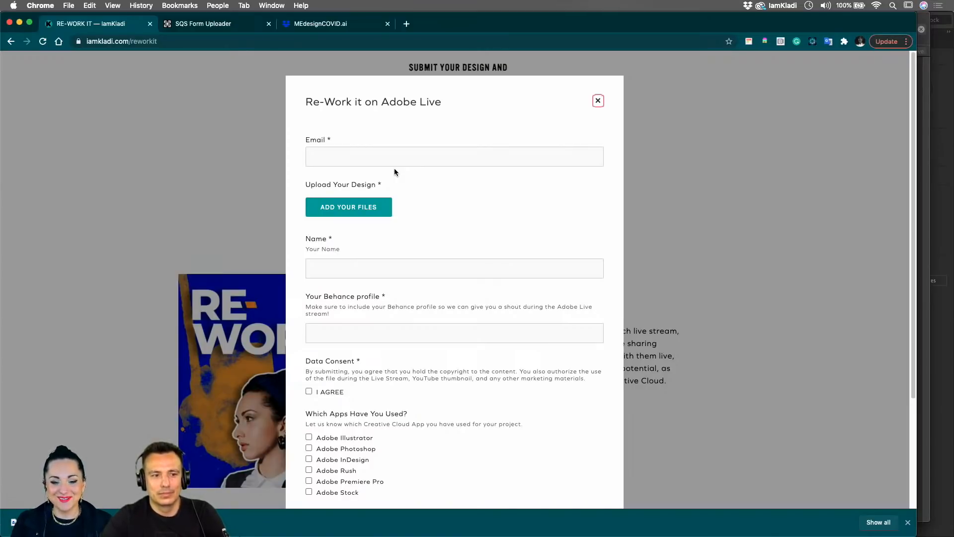
{"action": "key", "text": "XF86AudioMute"}
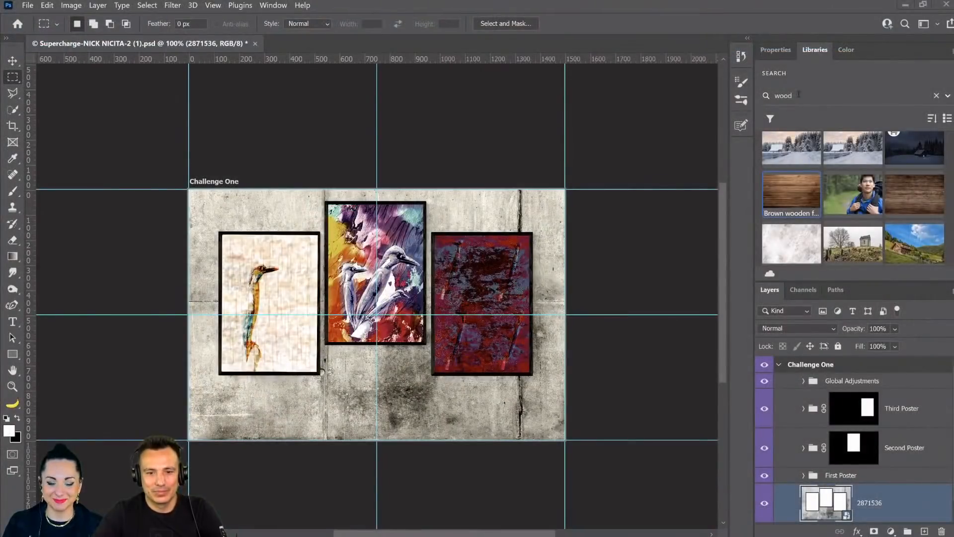
- Show the properties of the 2871536 smart object and fit the Challenge One artboard to the window
{"action": "left_click", "coordinate": [775, 50]}
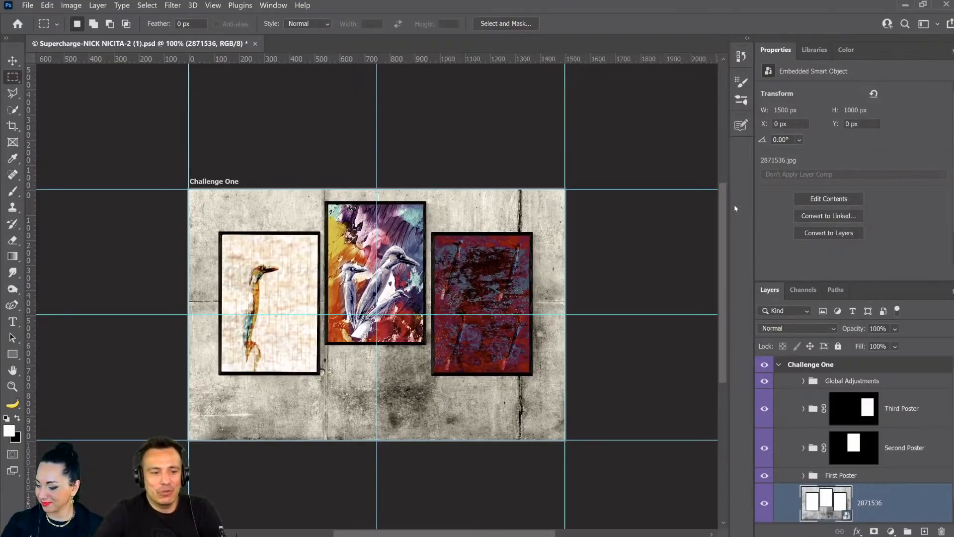
{"action": "left_click", "coordinate": [12, 371]}
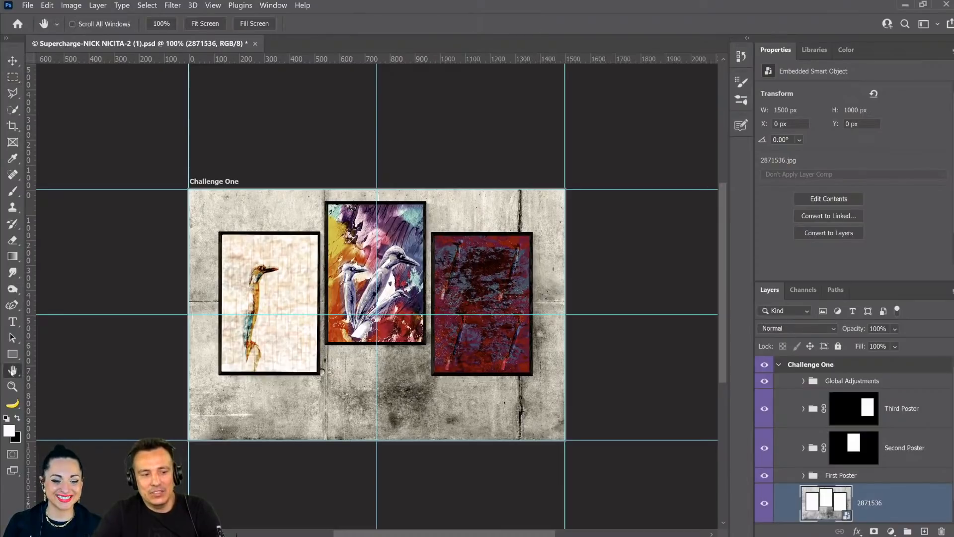
{"action": "key", "text": "ctrl+0"}
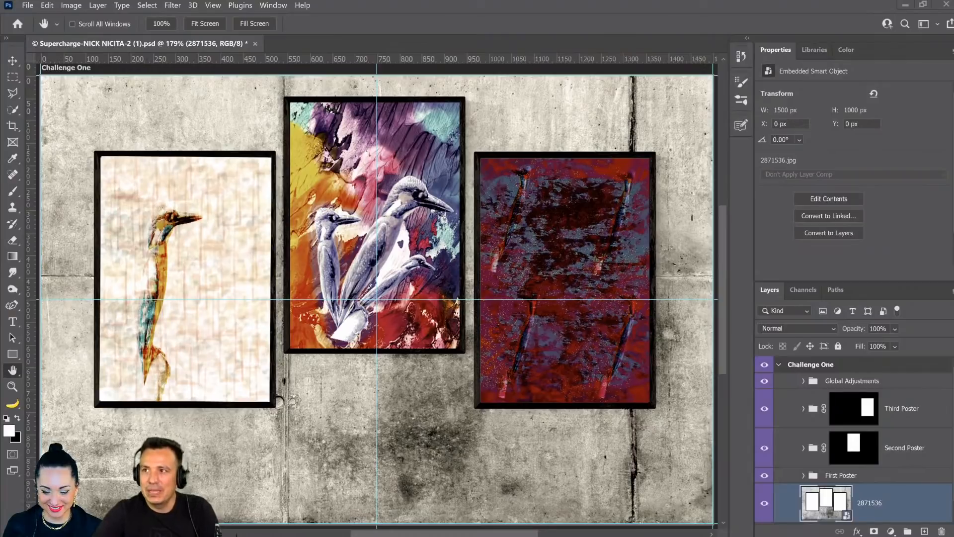
{"action": "left_click_drag", "start_coordinate": [387, 55], "coordinate": [388, 56]}
{"action": "key", "text": "super+Up"}
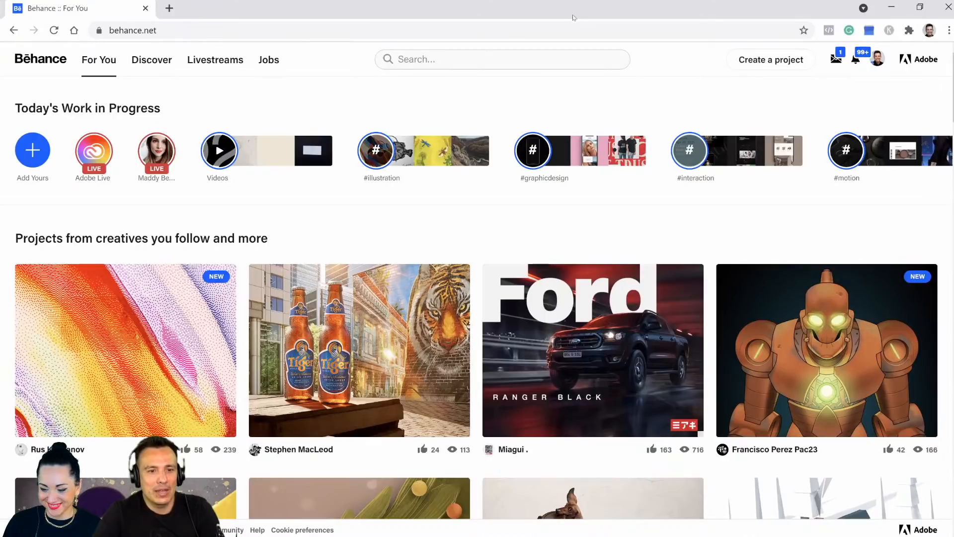
{"action": "key", "text": "alt+Tab"}
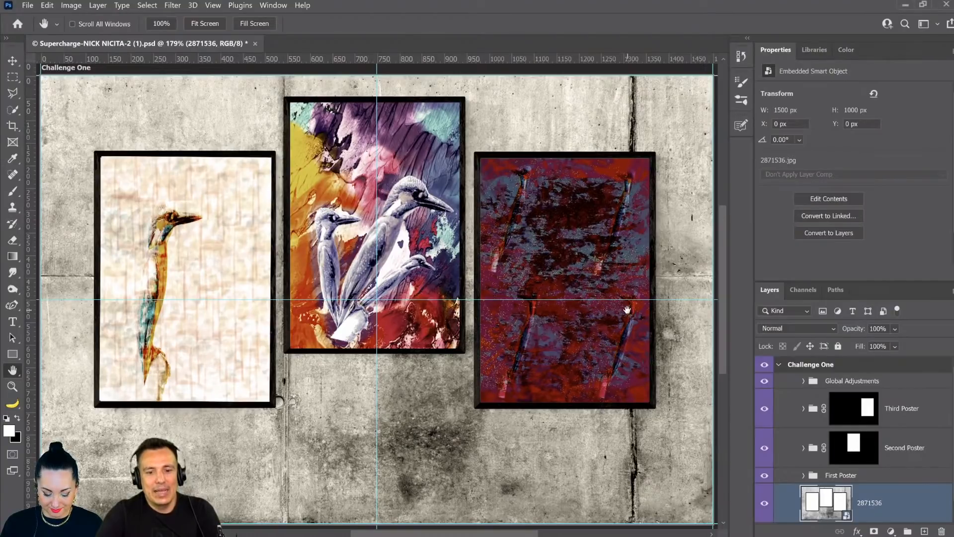
- Hide the Global Adjustments group and all three poster groups, and turn Second Poster and Third Poster back on
{"action": "left_click_drag", "start_coordinate": [765, 384], "coordinate": [767, 478]}
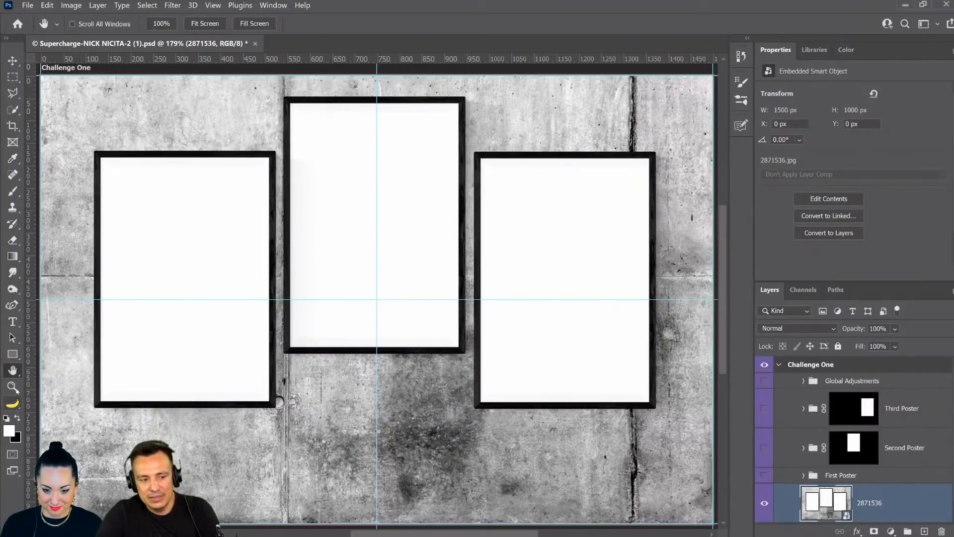
{"action": "key", "text": "z"}
{"action": "left_click", "coordinate": [326, 371], "text": "alt"}
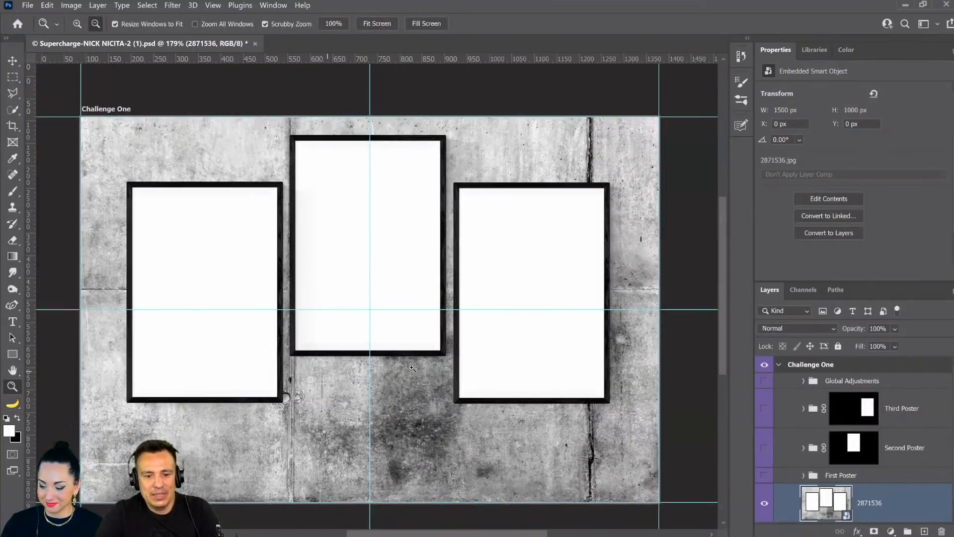
{"action": "left_click", "coordinate": [328, 368], "text": "alt"}
{"action": "left_click", "coordinate": [412, 359]}
{"action": "left_click", "coordinate": [762, 449]}
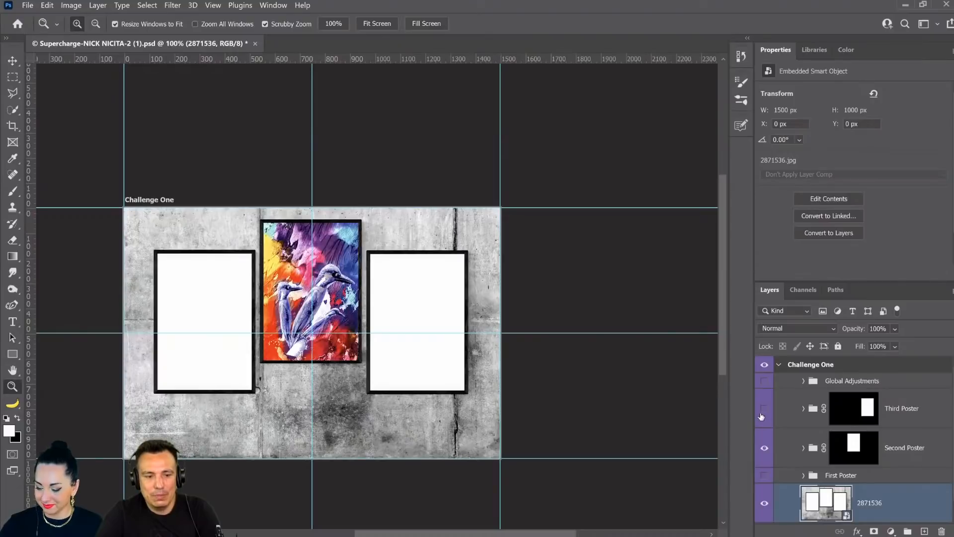
{"action": "left_click", "coordinate": [764, 408]}
- Expand the Third Poster group and its Bird subgroup, and toggle the lowest bird layer to check its contribution
{"action": "left_click", "coordinate": [803, 414]}
{"action": "left_click", "coordinate": [803, 409]}
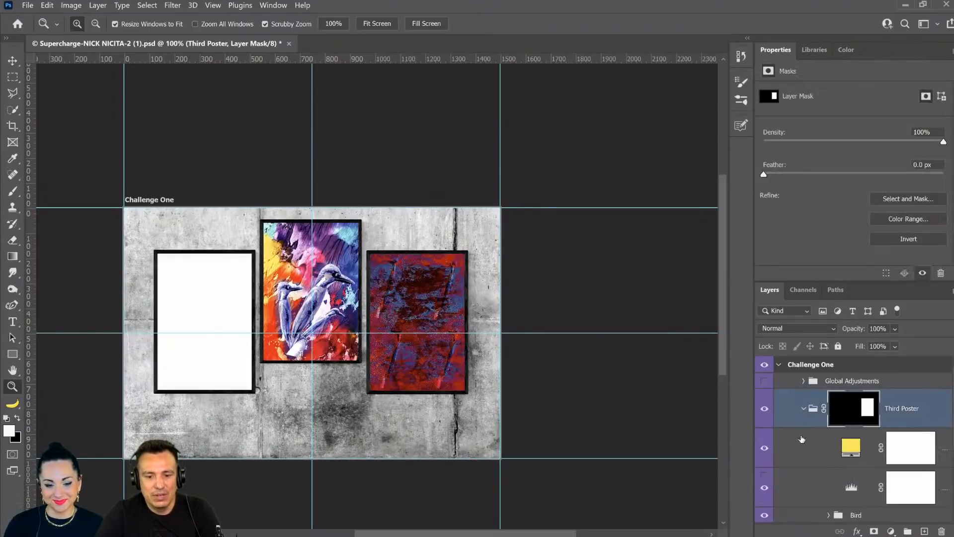
{"action": "scroll", "coordinate": [799, 451], "scroll_direction": "down", "scroll_amount": 1}
{"action": "left_click", "coordinate": [828, 480]}
{"action": "scroll", "coordinate": [805, 457], "scroll_direction": "down", "scroll_amount": 3}
{"action": "left_click", "coordinate": [764, 425]}
{"action": "left_click", "coordinate": [763, 425]}
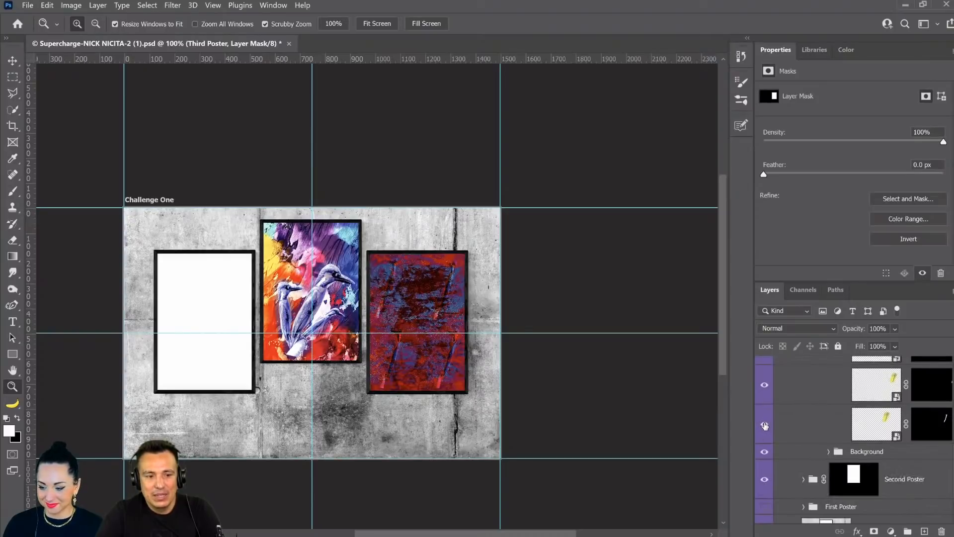
- Expand the Background subgroup of Third Poster and toggle its texture layers to check each one's effect
{"action": "left_click", "coordinate": [828, 451]}
{"action": "scroll", "coordinate": [815, 452], "scroll_direction": "down", "scroll_amount": 1}
{"action": "left_click", "coordinate": [764, 429]}
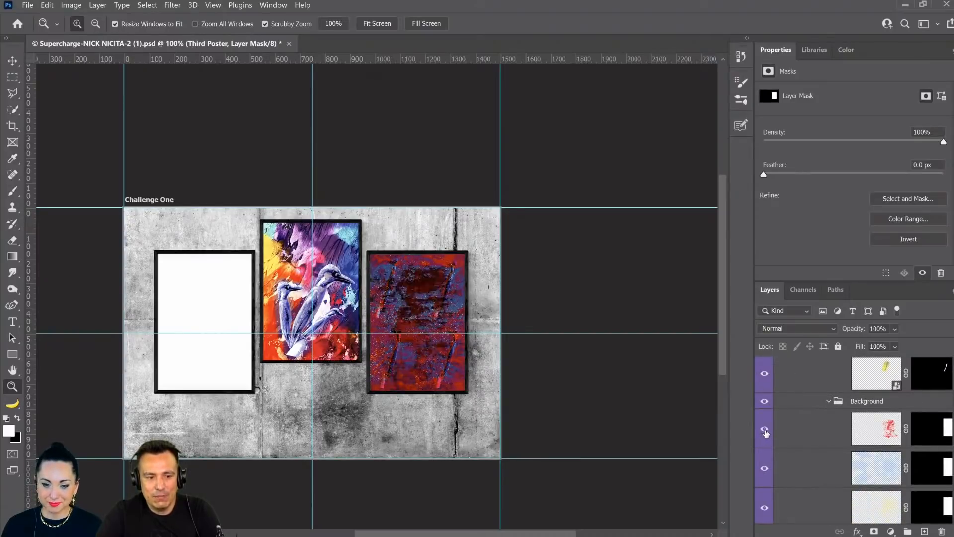
{"action": "left_click", "coordinate": [764, 467]}
{"action": "left_click", "coordinate": [763, 499]}
{"action": "left_click", "coordinate": [764, 468]}
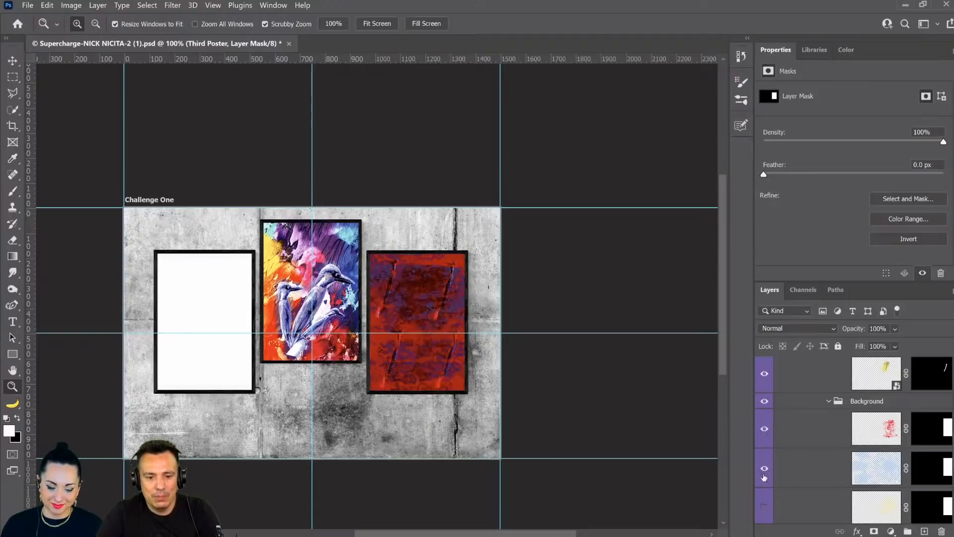
{"action": "left_click", "coordinate": [764, 506]}
{"action": "left_click", "coordinate": [832, 405]}
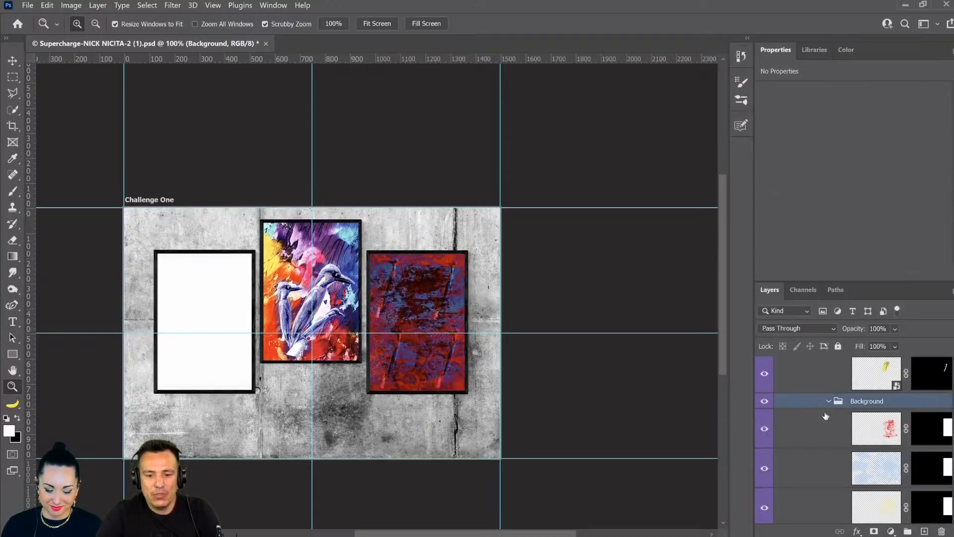
- Collapse the Bird, Background and Third Poster groups and select the Third Poster group
{"action": "scroll", "coordinate": [827, 417], "scroll_direction": "up", "scroll_amount": 5}
{"action": "scroll", "coordinate": [828, 421], "scroll_direction": "up", "scroll_amount": 1}
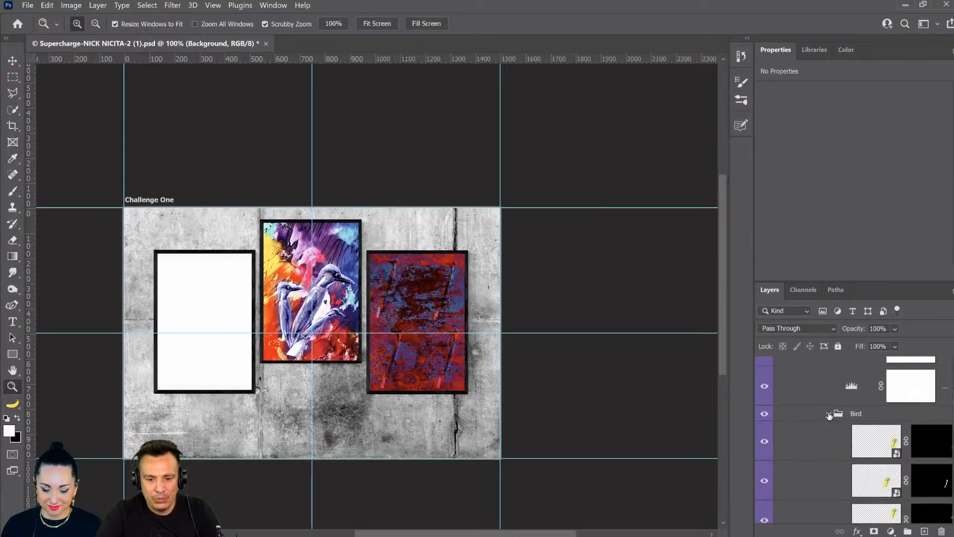
{"action": "left_click", "coordinate": [828, 413]}
{"action": "left_click", "coordinate": [828, 429]}
{"action": "scroll", "coordinate": [830, 442], "scroll_direction": "up", "scroll_amount": 3}
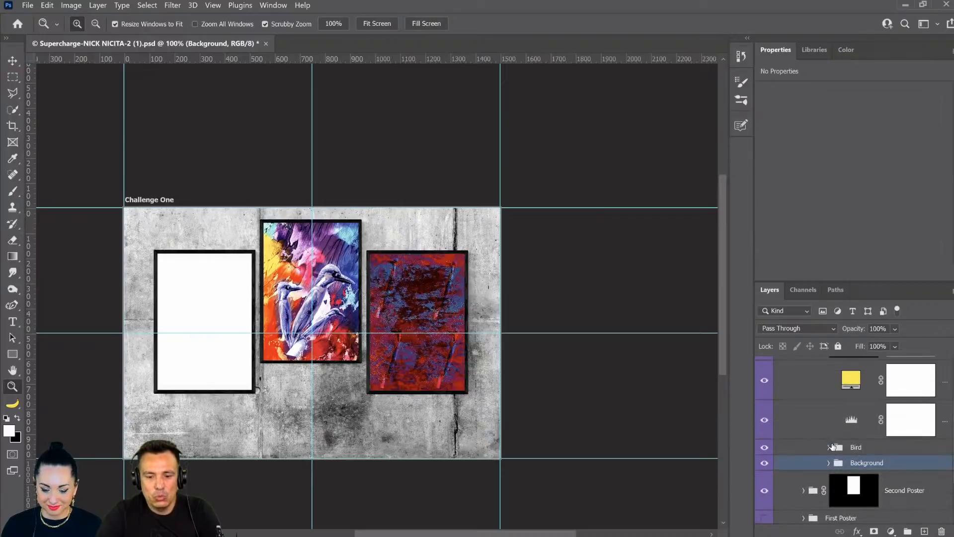
{"action": "left_click", "coordinate": [803, 408]}
{"action": "left_click", "coordinate": [823, 406]}
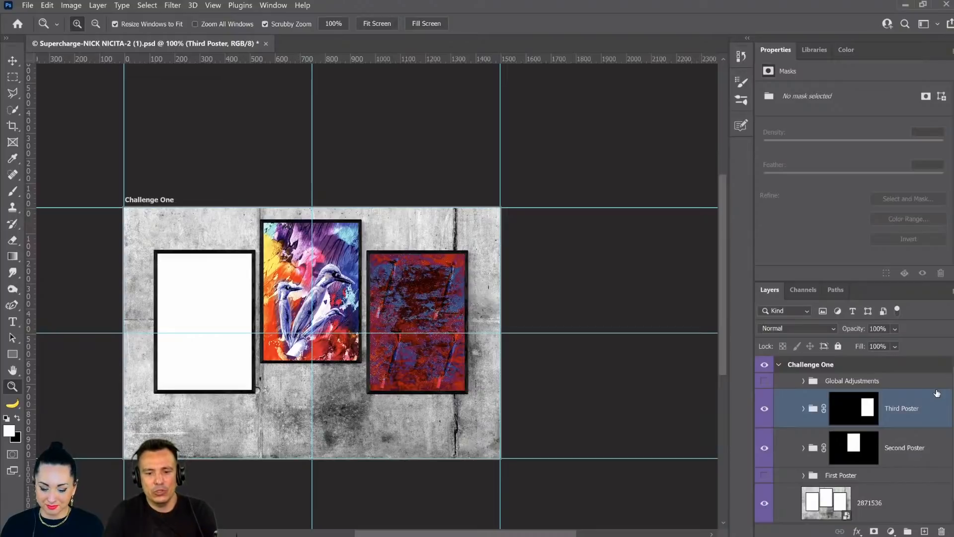
{"action": "left_click", "coordinate": [803, 410]}
{"action": "left_click", "coordinate": [802, 409]}
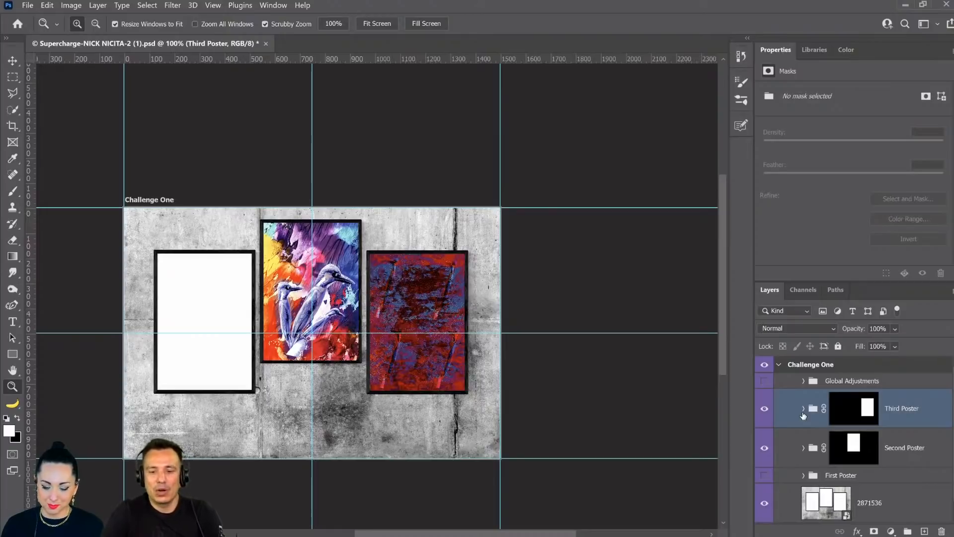
- Convert the Third Poster group to a smart object and toggle its visibility to check it
{"action": "left_click", "coordinate": [768, 408]}
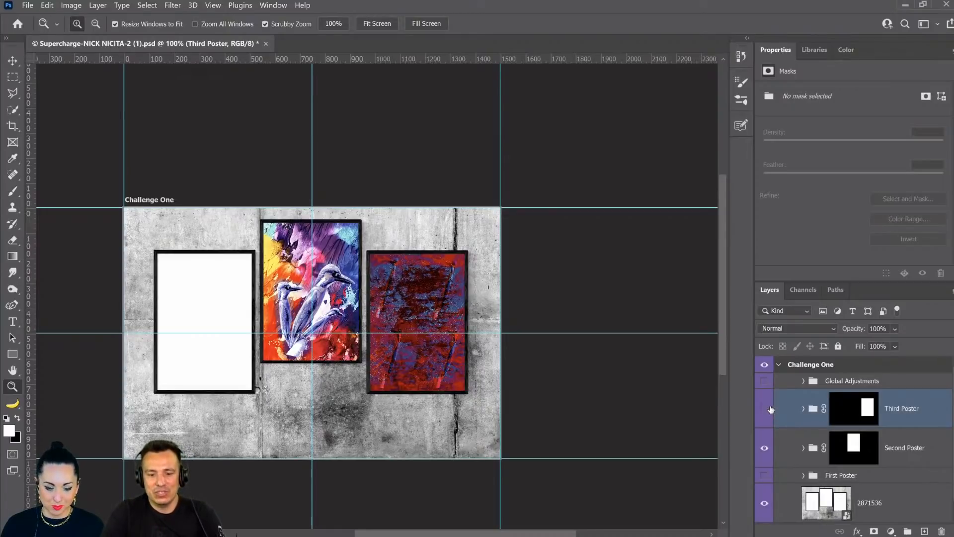
{"action": "left_click", "coordinate": [767, 409]}
{"action": "right_click", "coordinate": [927, 414]}
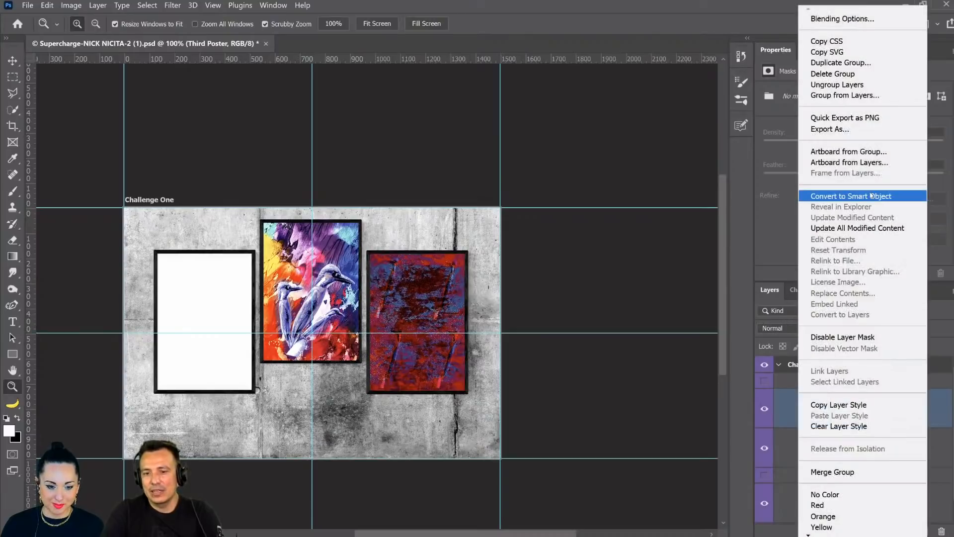
{"action": "left_click", "coordinate": [872, 197]}
{"action": "left_click", "coordinate": [765, 412]}
{"action": "left_click", "coordinate": [765, 413]}
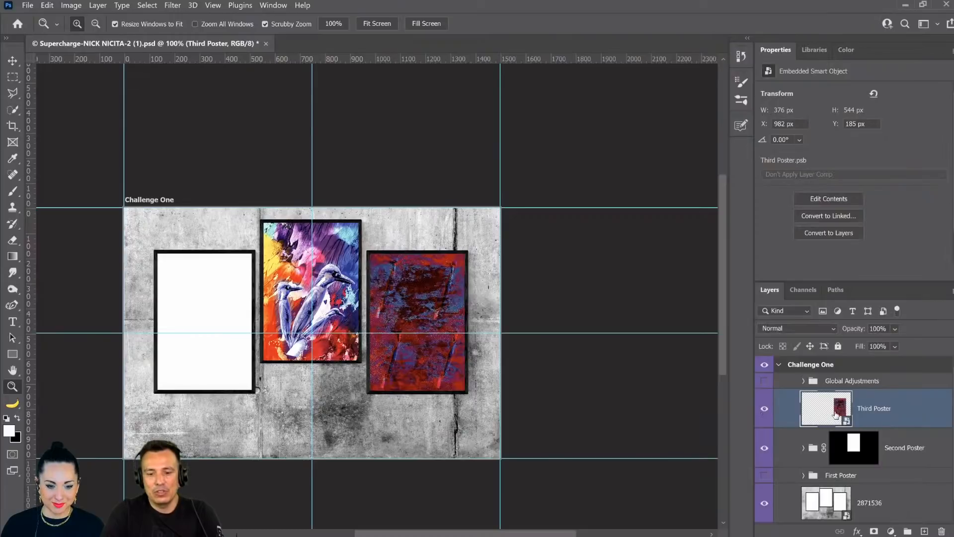
- Open the contents of the Third Poster smart object and expand its Third Poster, Bird and Background groups
{"action": "double_click", "coordinate": [830, 413]}
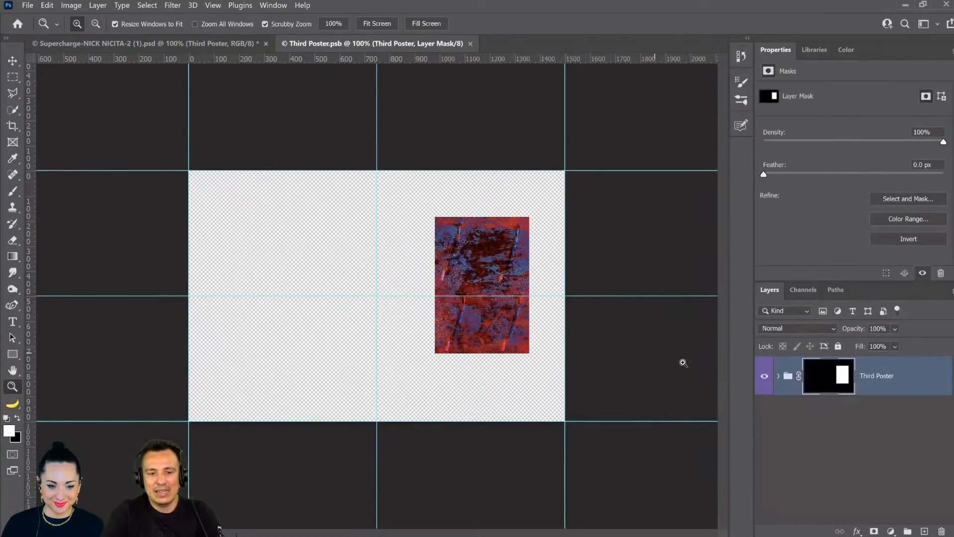
{"action": "left_click", "coordinate": [778, 375]}
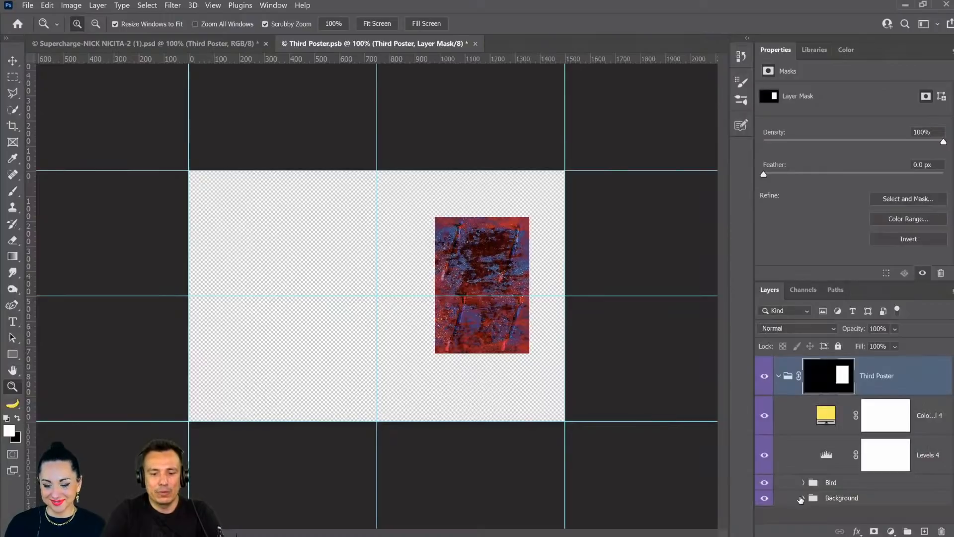
{"action": "left_click", "coordinate": [803, 483]}
{"action": "scroll", "coordinate": [806, 486], "scroll_direction": "down", "scroll_amount": 4}
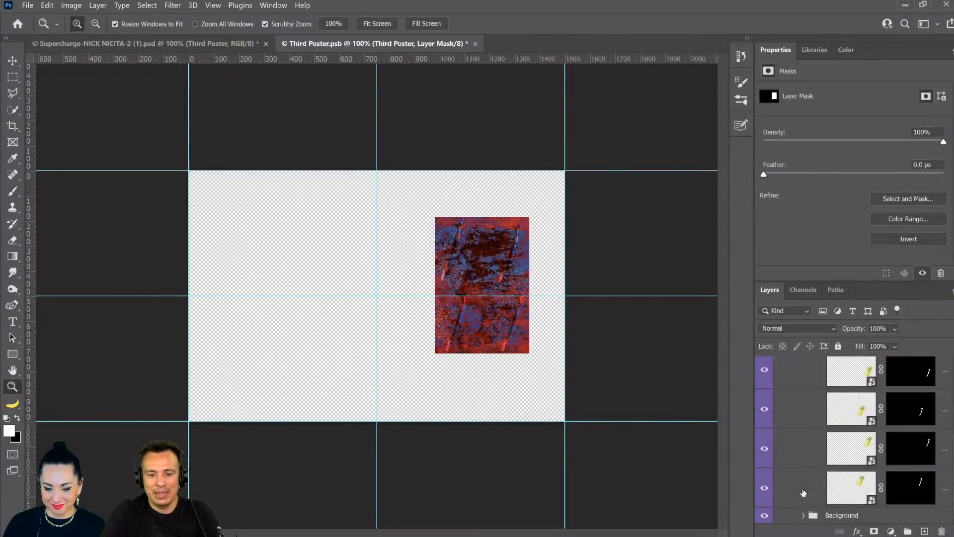
{"action": "left_click", "coordinate": [804, 515]}
{"action": "scroll", "coordinate": [813, 460], "scroll_direction": "down", "scroll_amount": 3}
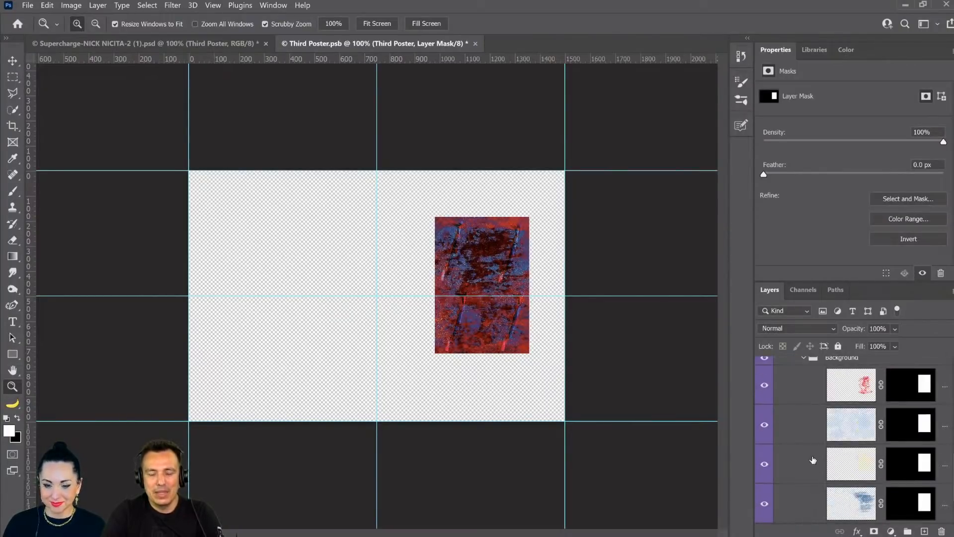
- Toggle the Background group and its texture layers inside the smart object to compare their effect, and collapse the Third Poster group
{"action": "left_click", "coordinate": [761, 466]}
{"action": "left_click", "coordinate": [762, 468]}
{"action": "left_click", "coordinate": [763, 469]}
{"action": "left_click", "coordinate": [763, 469]}
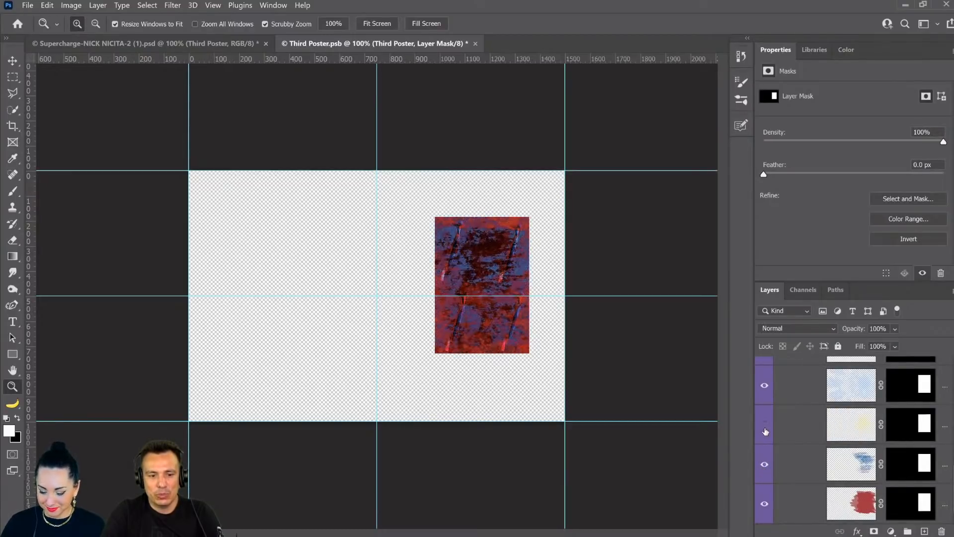
{"action": "left_click", "coordinate": [764, 386]}
{"action": "scroll", "coordinate": [768, 411], "scroll_direction": "up", "scroll_amount": 3}
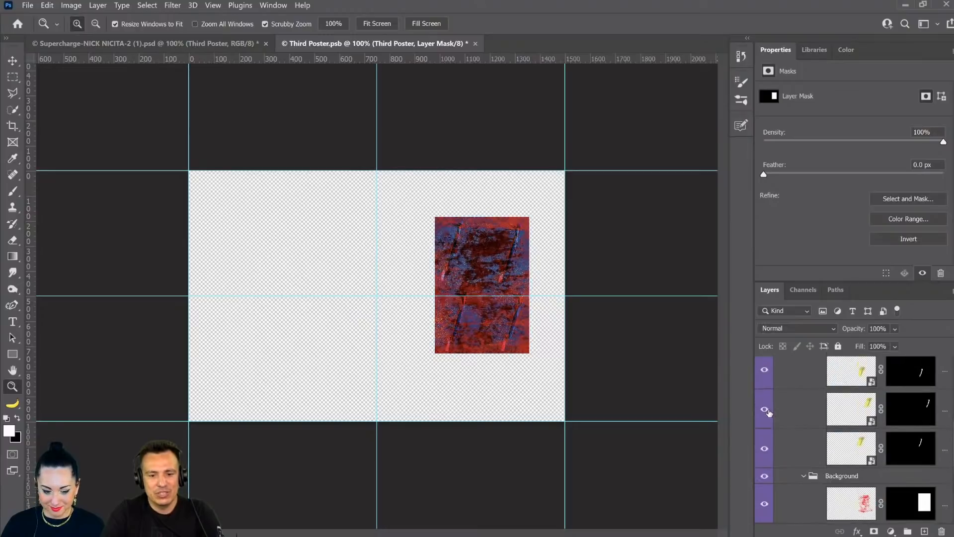
{"action": "left_click", "coordinate": [765, 476]}
{"action": "left_click", "coordinate": [766, 475]}
{"action": "scroll", "coordinate": [792, 455], "scroll_direction": "up", "scroll_amount": 3}
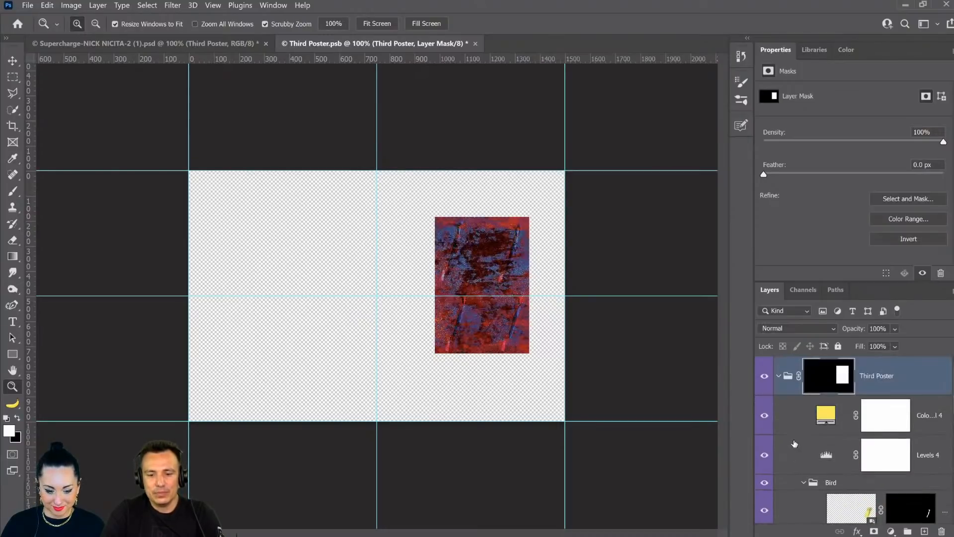
{"action": "left_click", "coordinate": [777, 376]}
- Return to the main mockup document and fit the artboard to the window to examine the framed posters
{"action": "left_click", "coordinate": [247, 43]}
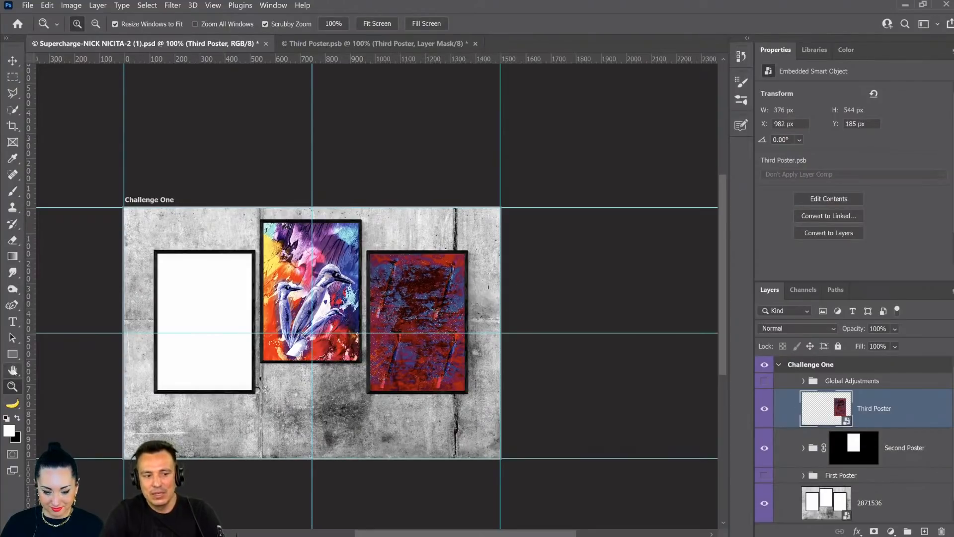
{"action": "left_click", "coordinate": [12, 370]}
{"action": "key", "text": "ctrl+0"}
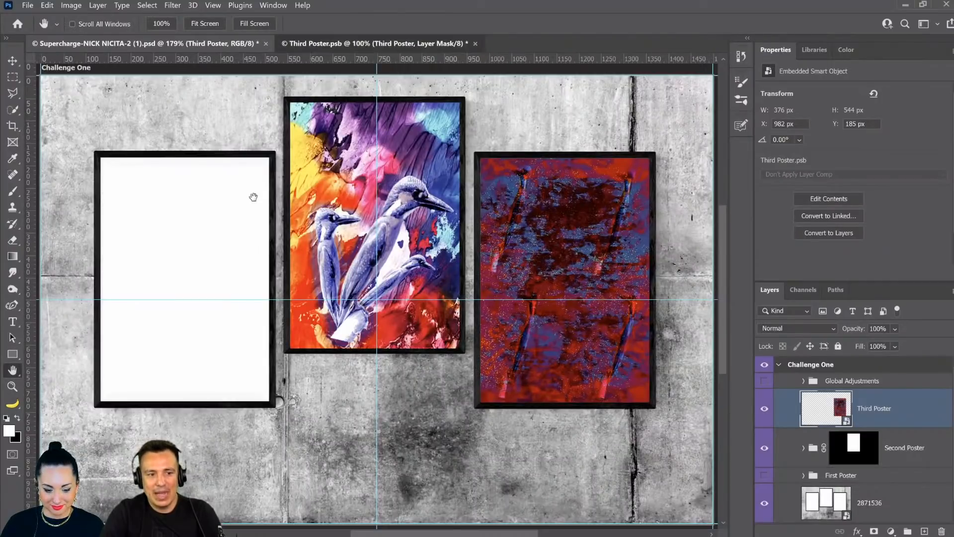
- In Third Poster.psb, load the group's layer mask as a selection and crop the canvas to that poster rectangle
{"action": "key", "text": "ctrl+Tab"}
{"action": "left_click", "coordinate": [832, 384]}
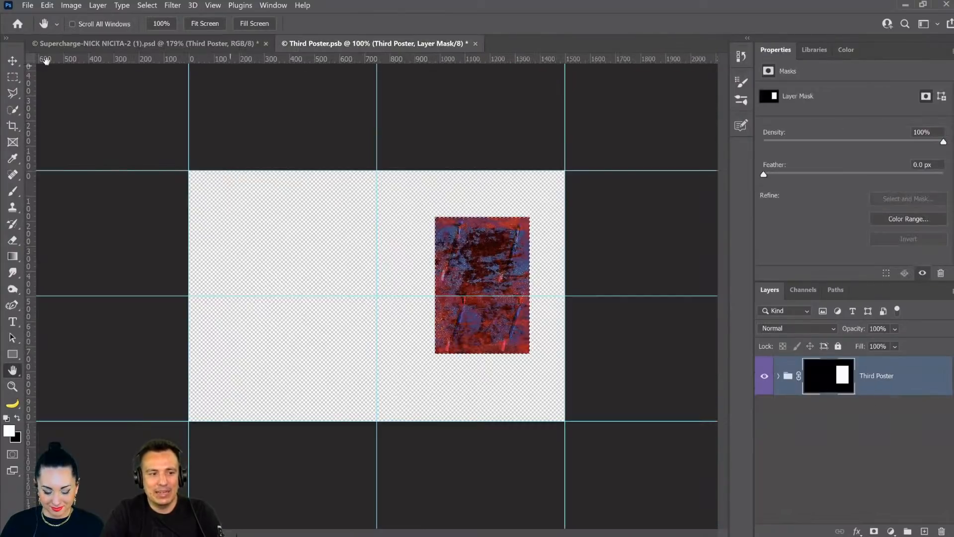
{"action": "left_click", "coordinate": [12, 125]}
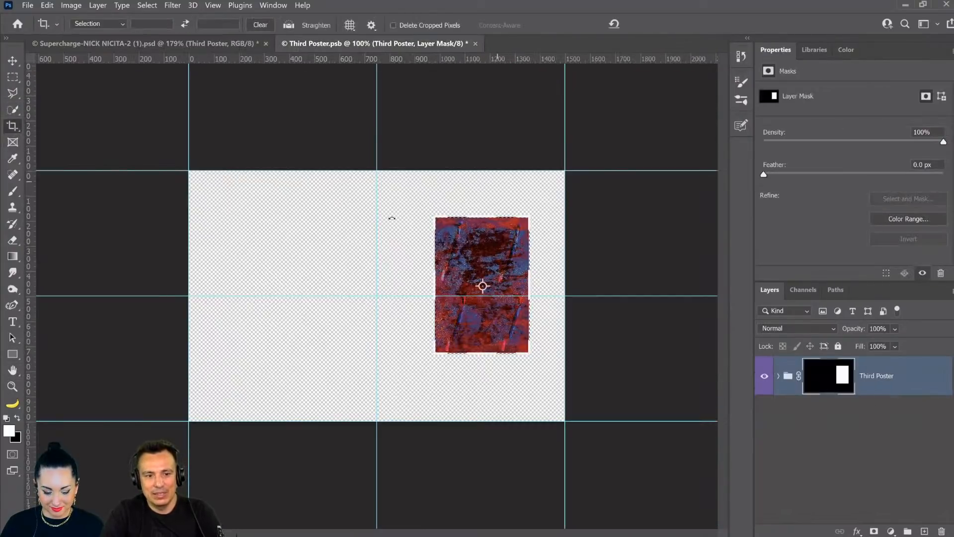
{"action": "left_click", "coordinate": [175, 273]}
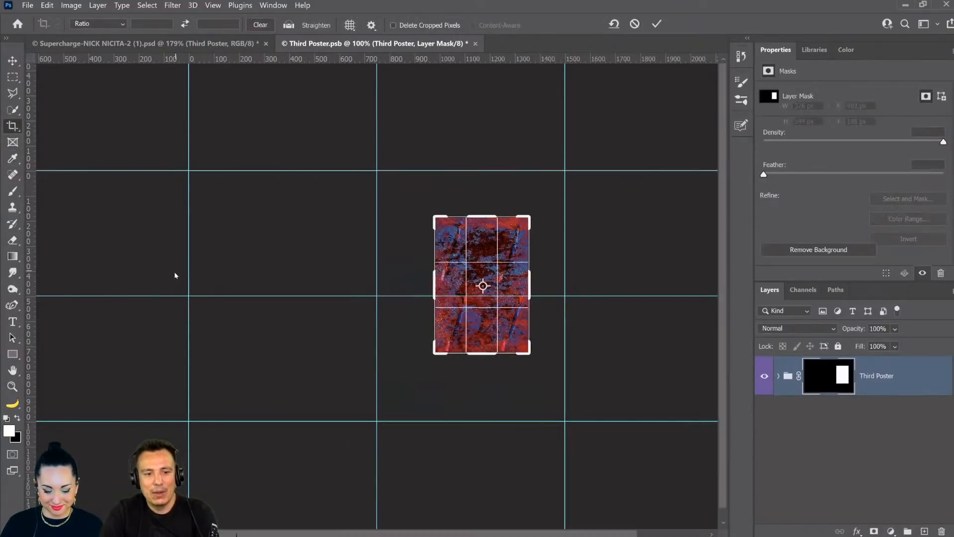
{"action": "key", "text": "Escape"}
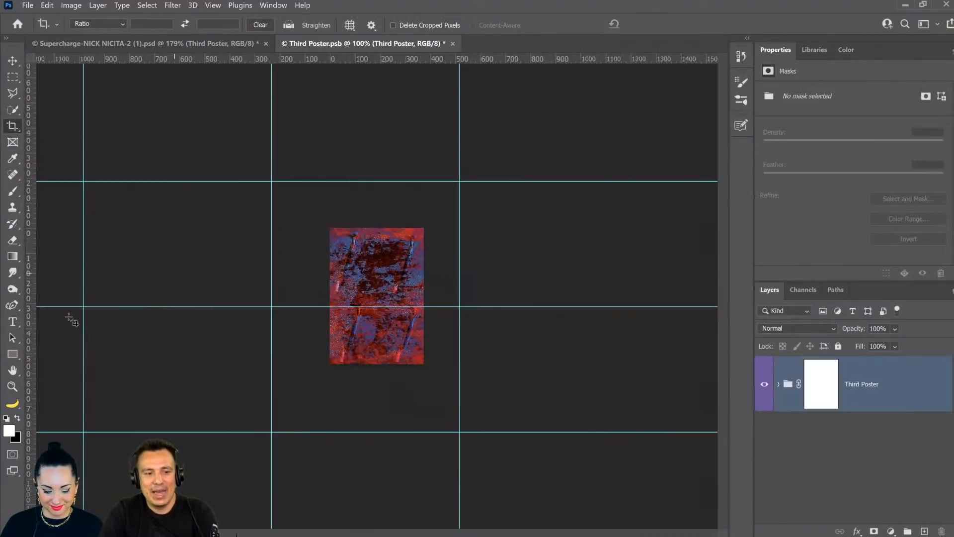
{"action": "left_click", "coordinate": [12, 386]}
{"action": "left_click", "coordinate": [376, 327]}
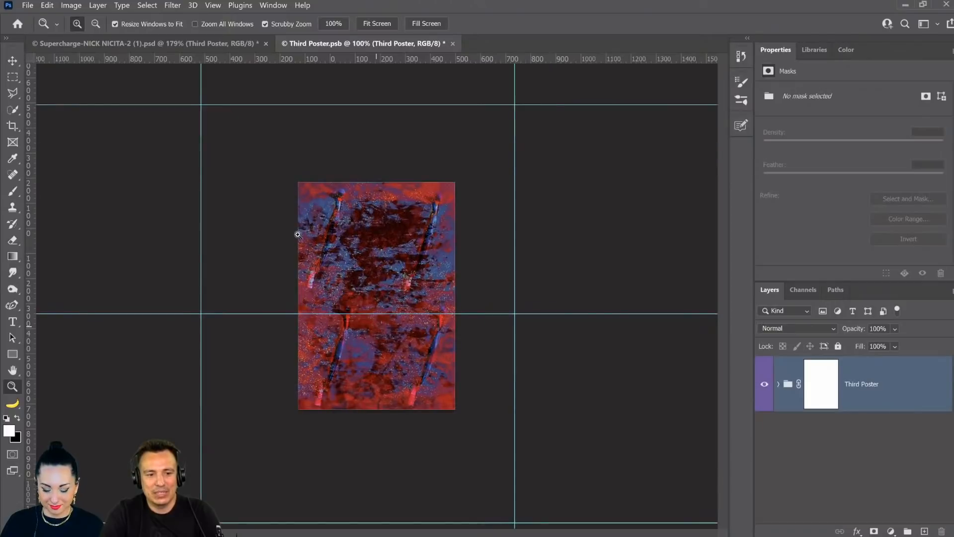
- Resize the Third Poster.psb image to a width of 1600 pixels, keeping its proportions and Bilinear resampling
{"action": "left_click", "coordinate": [411, 220]}
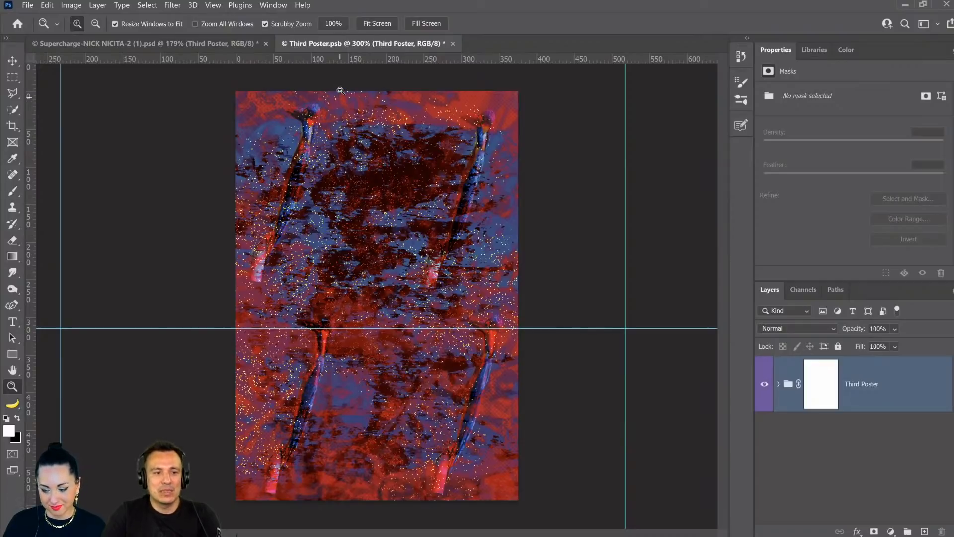
{"action": "left_click", "coordinate": [71, 5]}
{"action": "mouse_move", "coordinate": [79, 18]}
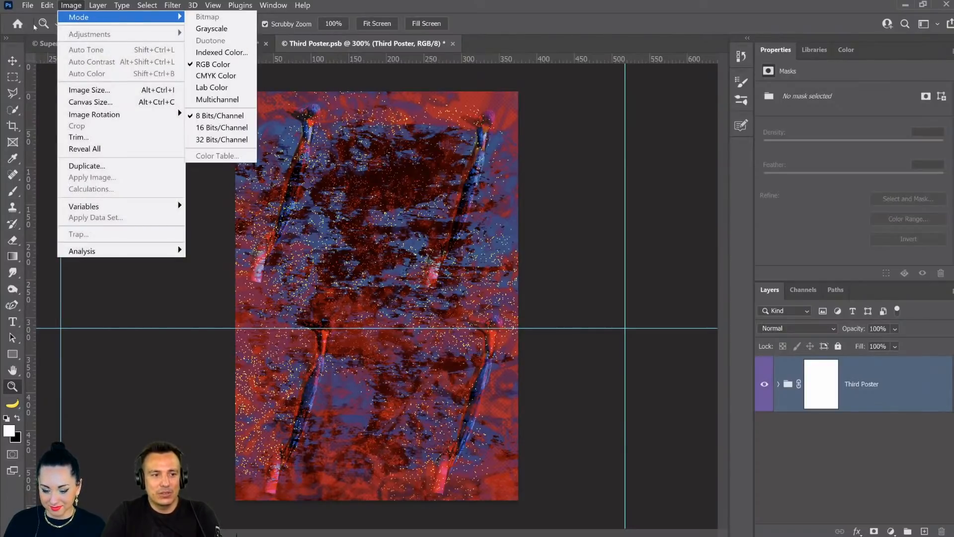
{"action": "mouse_move", "coordinate": [29, 7]}
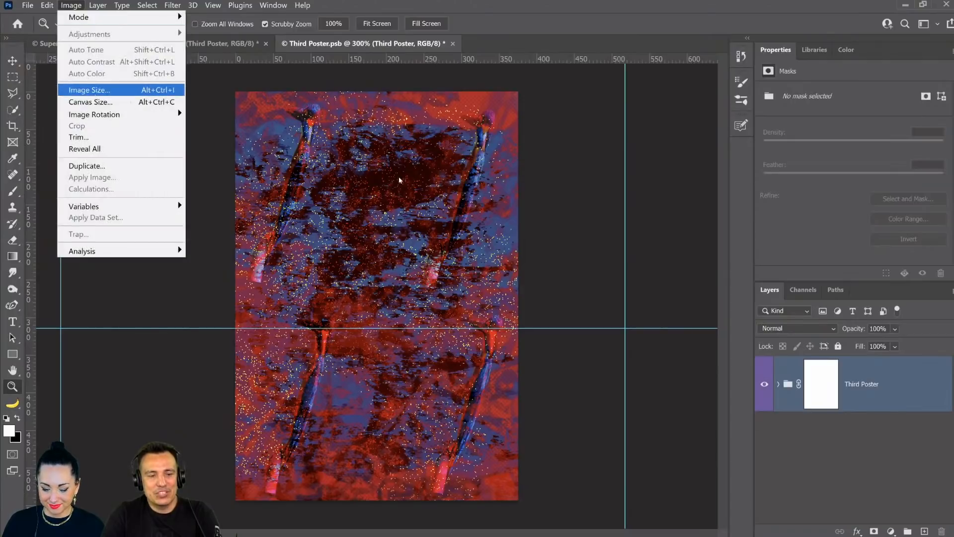
{"action": "left_click", "coordinate": [99, 89]}
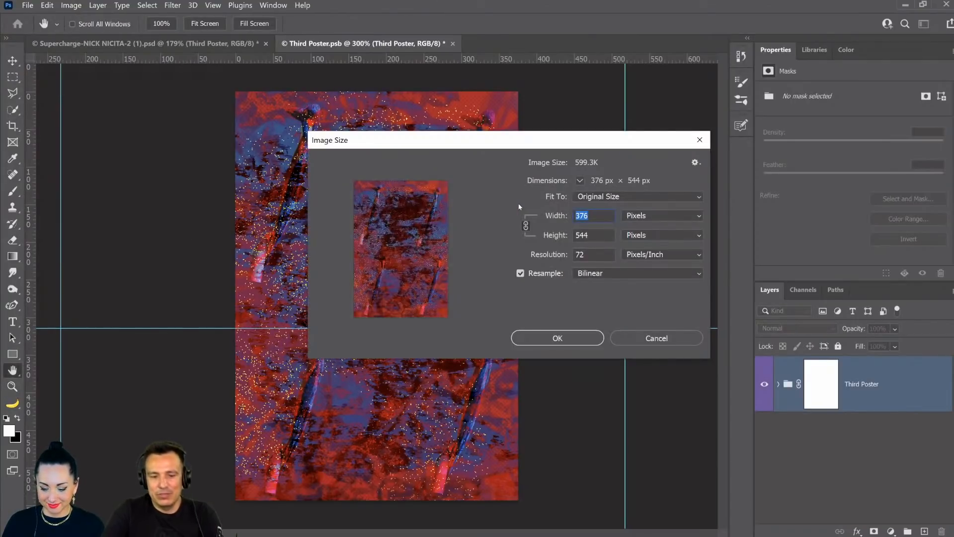
{"action": "type", "text": "1600"}
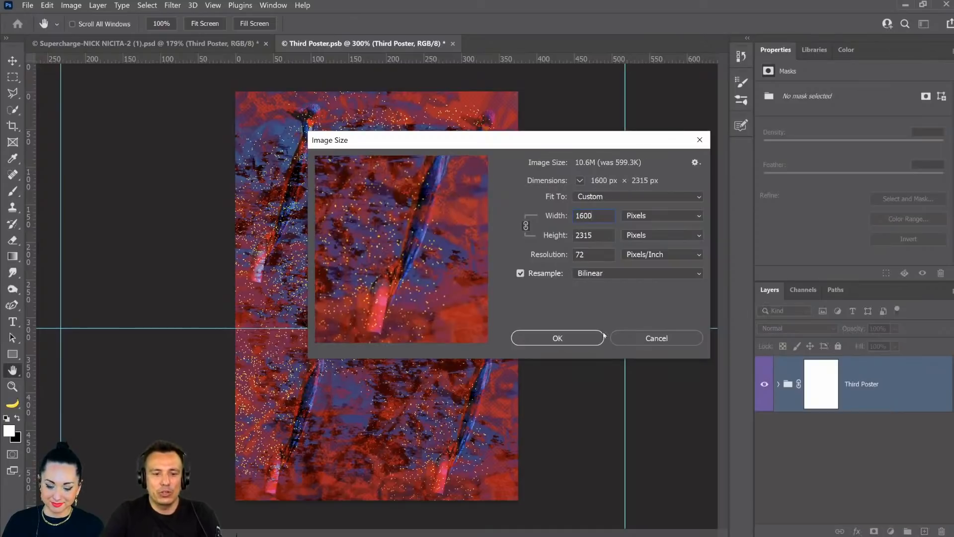
{"action": "left_click", "coordinate": [578, 341]}
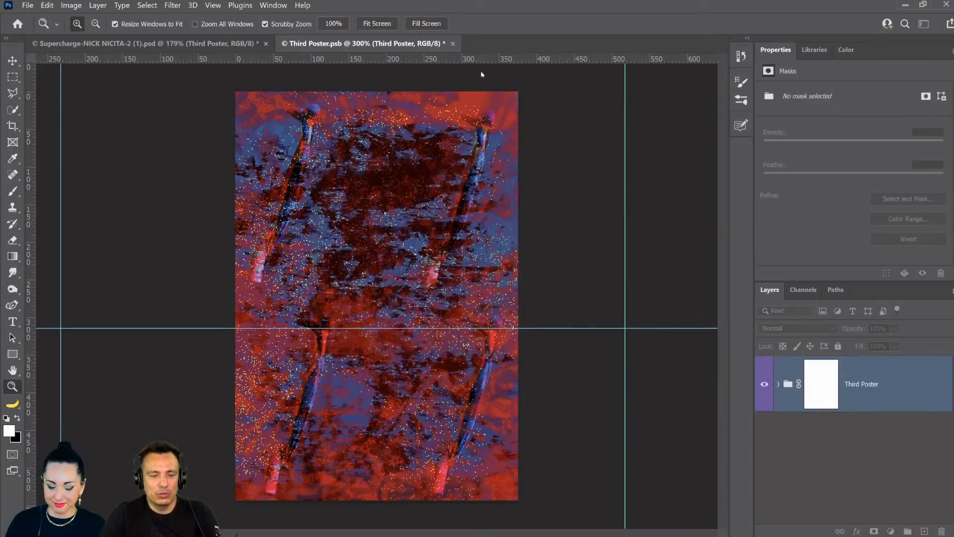
- Save the resized Third Poster.psb and close it to update the main mockup document
{"action": "key", "text": "ctrl+0"}
{"action": "key", "text": "ctrl+s"}
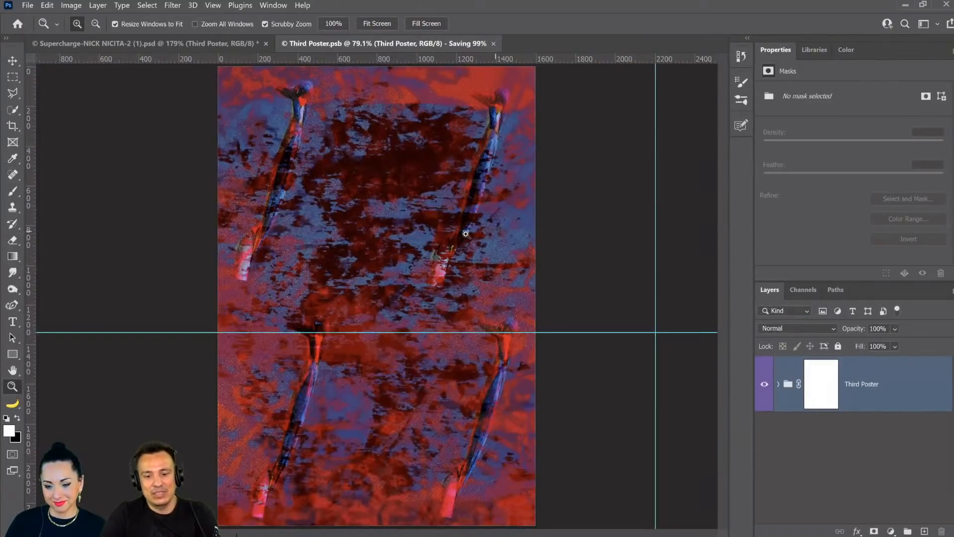
{"action": "key", "text": "ctrl+w"}
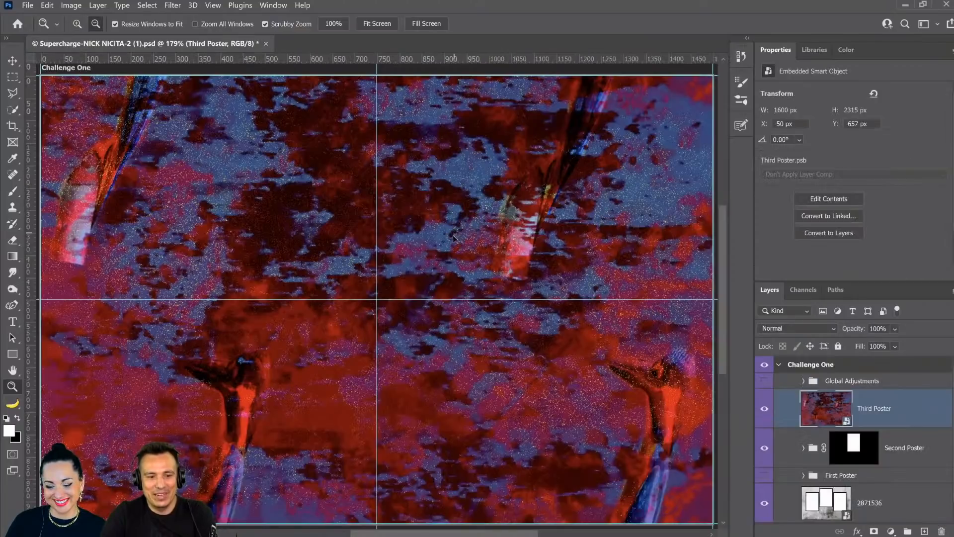
- Scale the Third Poster smart object down to about 373 by 540 px and place it inside the blank frame beside the bird poster
{"action": "scroll", "coordinate": [453, 232], "scroll_direction": "down", "scroll_amount": 4}
{"action": "key", "text": "ctrl+minus"}
{"action": "key", "text": "ctrl+t"}
{"action": "left_click_drag", "start_coordinate": [295, 66], "coordinate": [390, 206]}
{"action": "left_click_drag", "start_coordinate": [436, 247], "coordinate": [505, 252]}
{"action": "left_click_drag", "start_coordinate": [534, 309], "coordinate": [525, 297]}
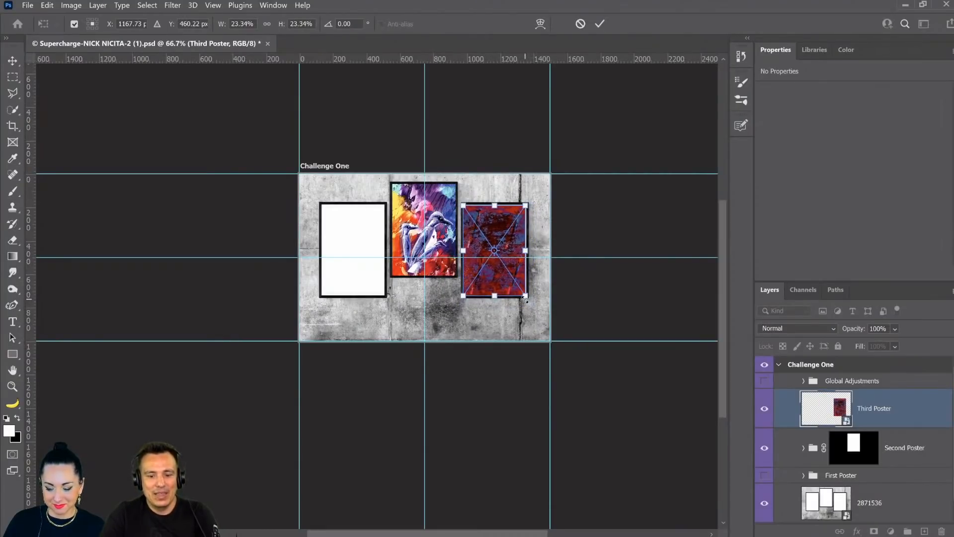
{"action": "key", "text": "Return"}
- Enlarge the Third Poster to about 378 by 547 px so it covers the white gaps inside its frame
{"action": "key", "text": "z"}
{"action": "left_click", "coordinate": [506, 252]}
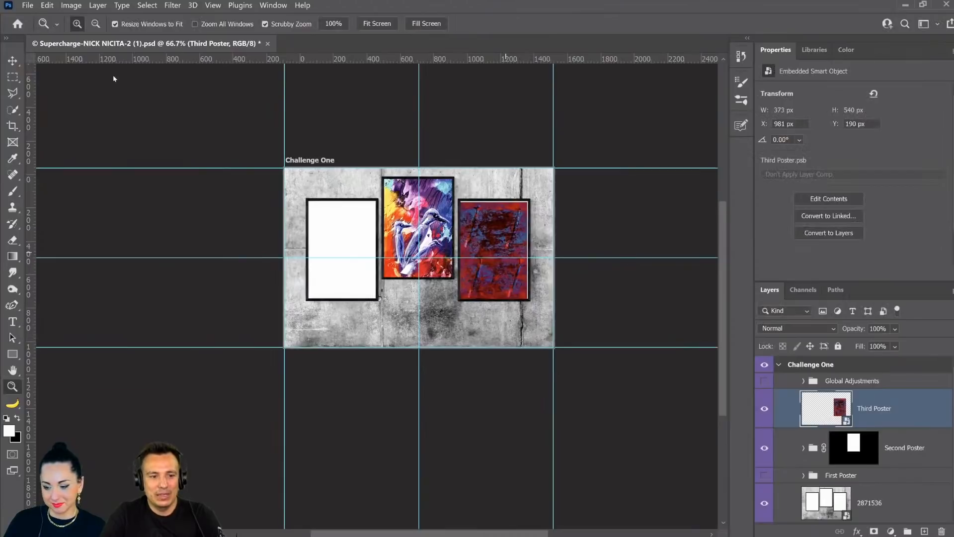
{"action": "left_click", "coordinate": [504, 251]}
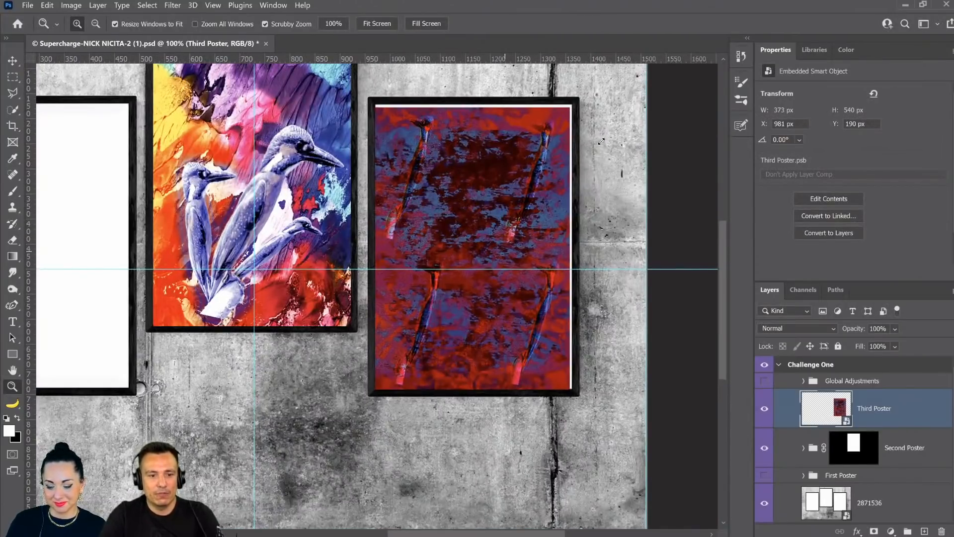
{"action": "key", "text": "v"}
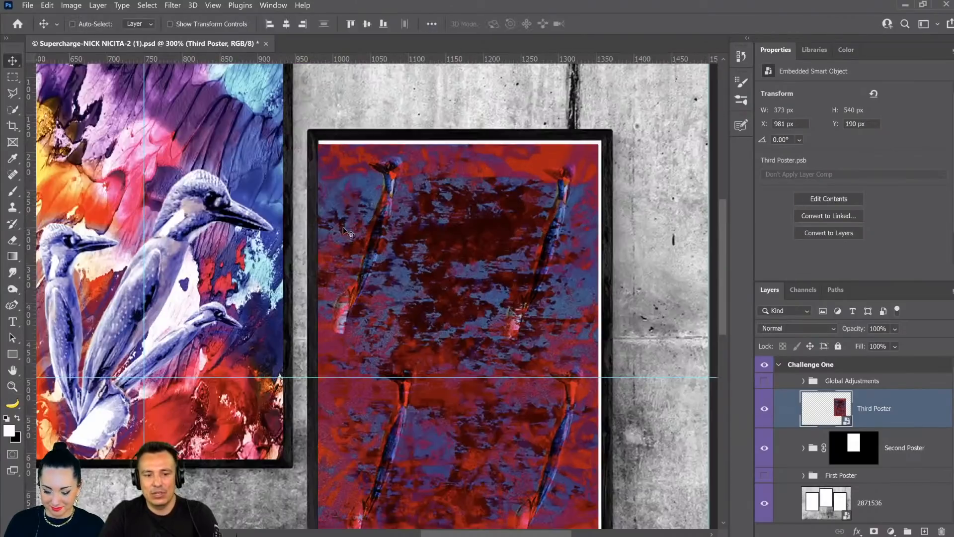
{"action": "key", "text": "ctrl+t"}
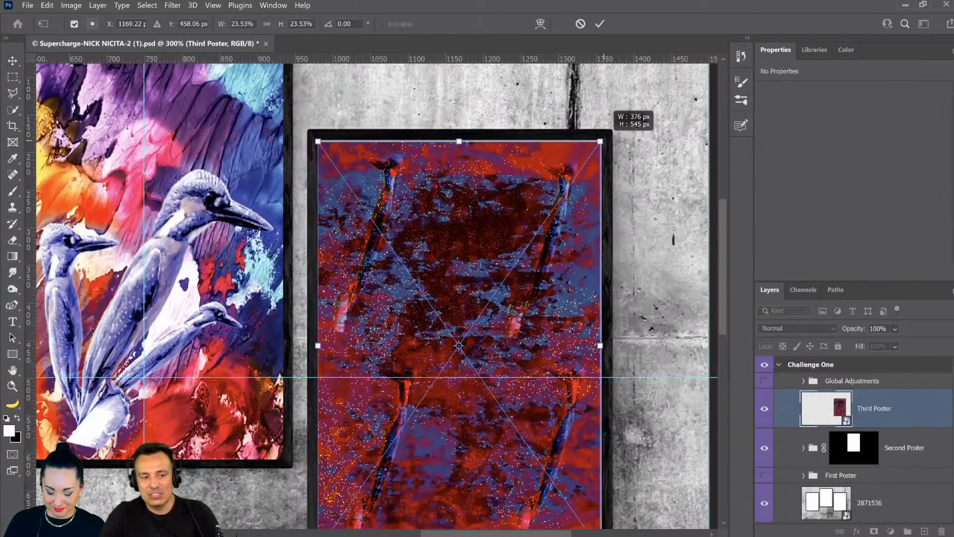
{"action": "left_click", "coordinate": [12, 386]}
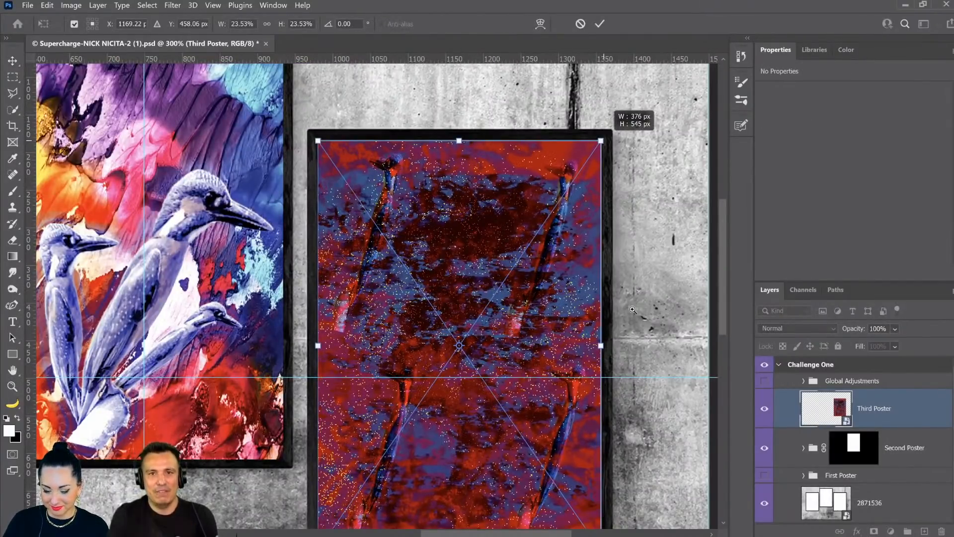
{"action": "key", "text": "Return"}
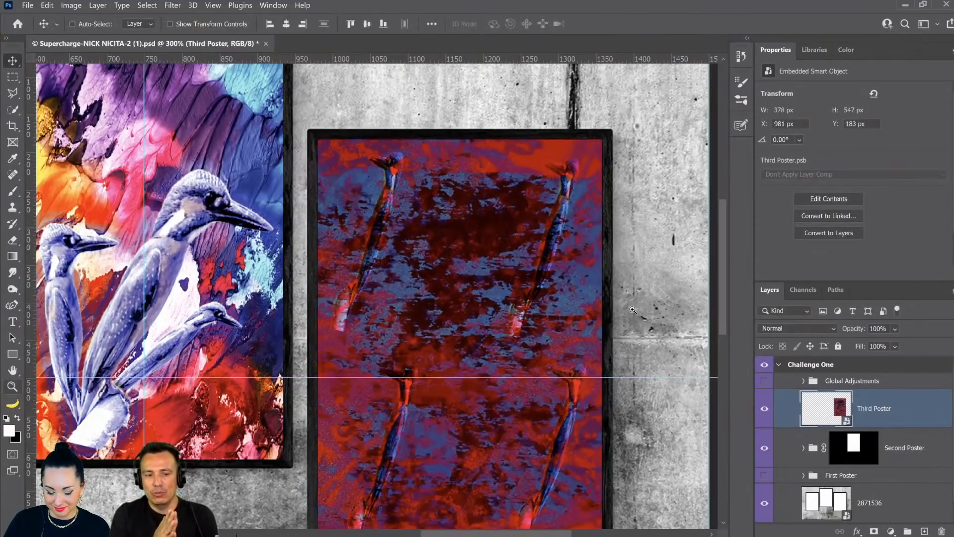
- Open the Third Poster smart object's contents and save them as Third Poster.psb in the stock assets folder on the Desktop
{"action": "key", "text": "ctrl+minus"}
{"action": "key", "text": "ctrl+minus"}
{"action": "key", "text": "ctrl+minus"}
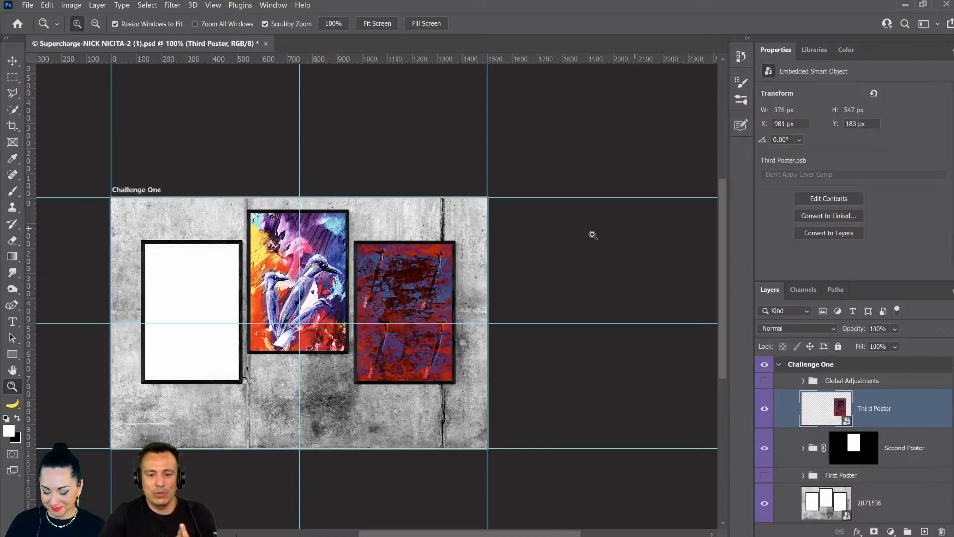
{"action": "double_click", "coordinate": [820, 411]}
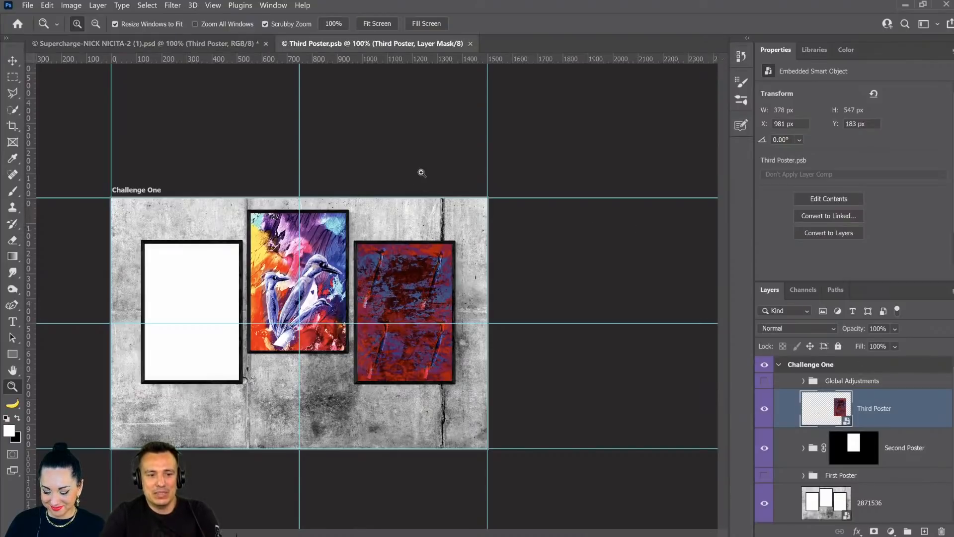
{"action": "left_click", "coordinate": [27, 6]}
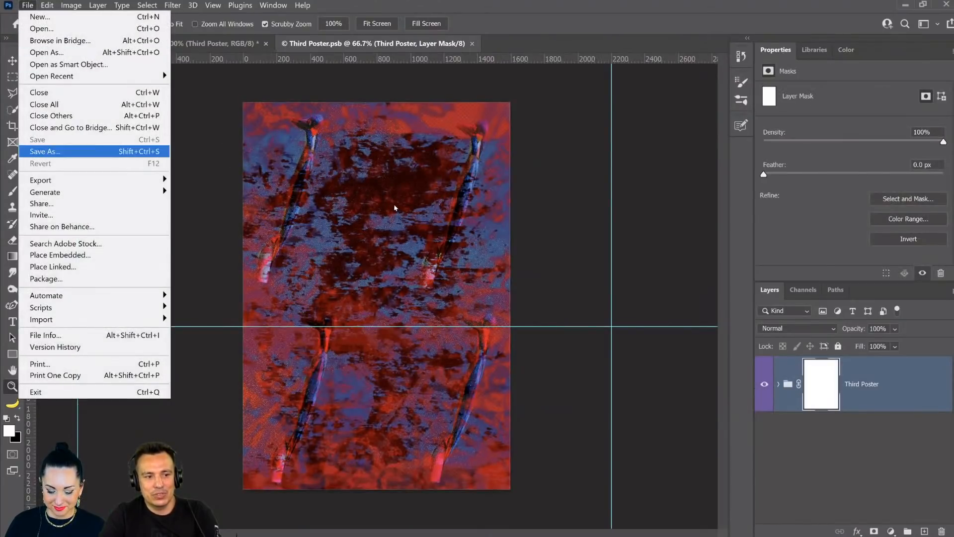
{"action": "left_click", "coordinate": [74, 152]}
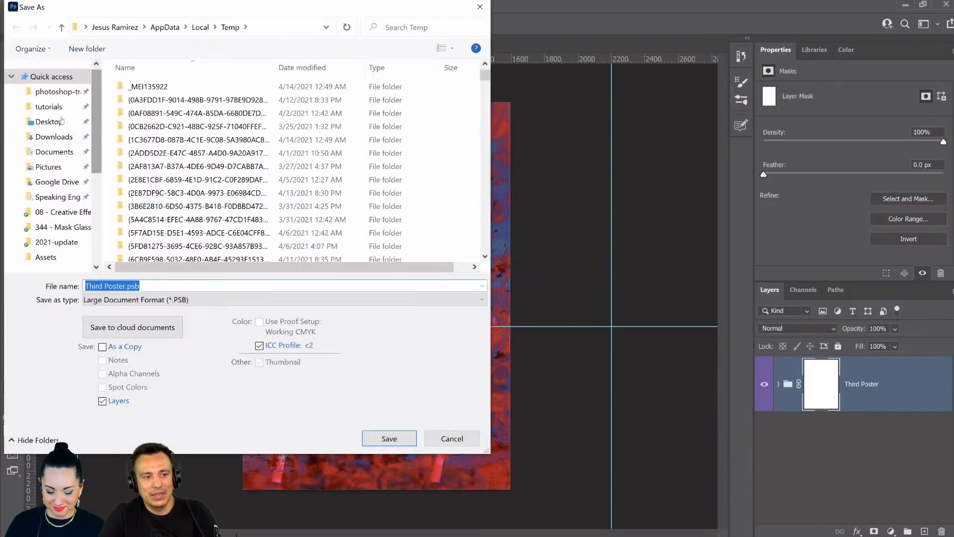
{"action": "left_click_drag", "start_coordinate": [96, 120], "coordinate": [180, 138]}
{"action": "left_click", "coordinate": [49, 121]}
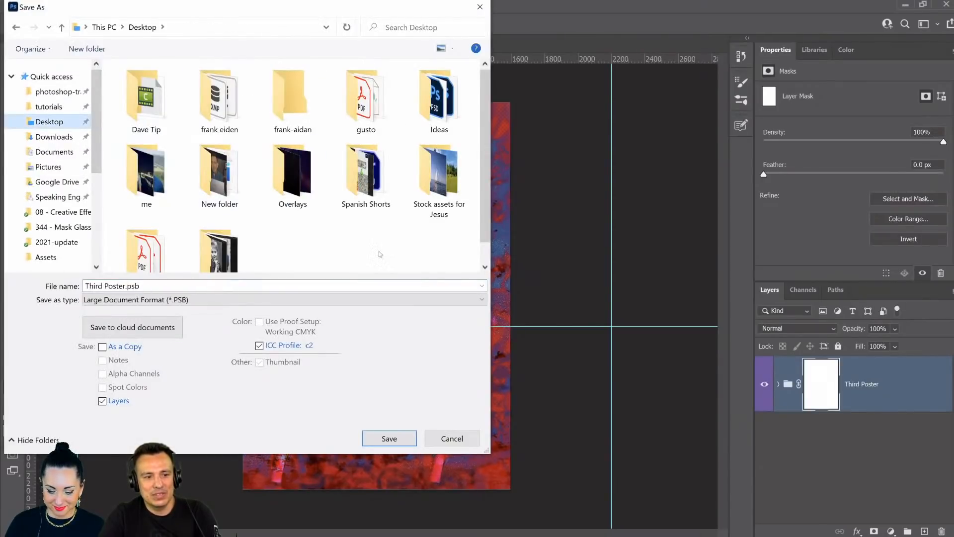
{"action": "double_click", "coordinate": [438, 191]}
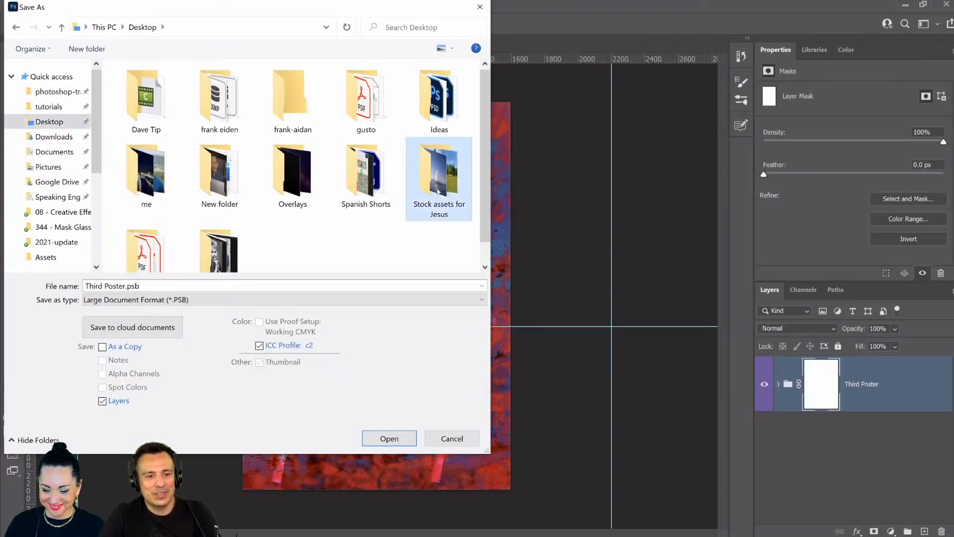
{"action": "left_click", "coordinate": [171, 285]}
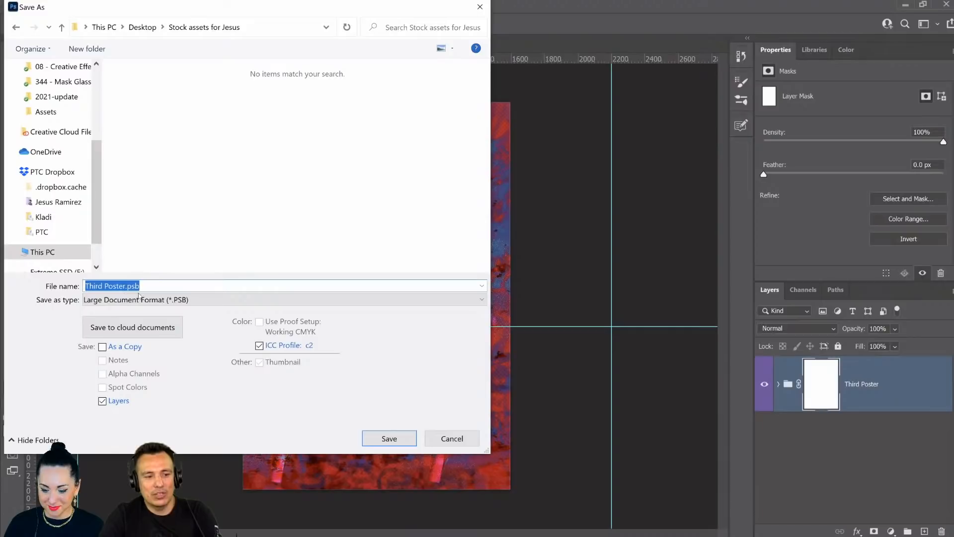
{"action": "left_click", "coordinate": [389, 438]}
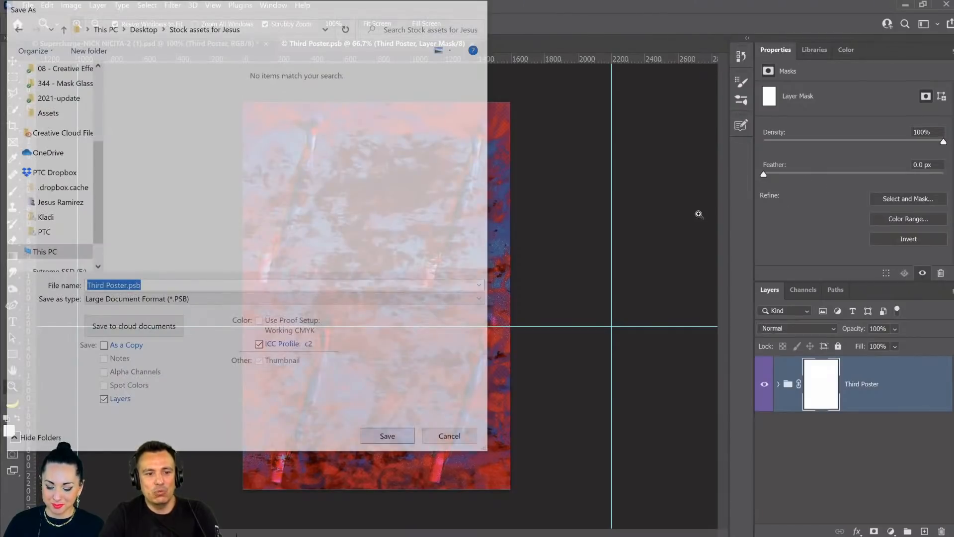
{"action": "key", "text": "Return"}
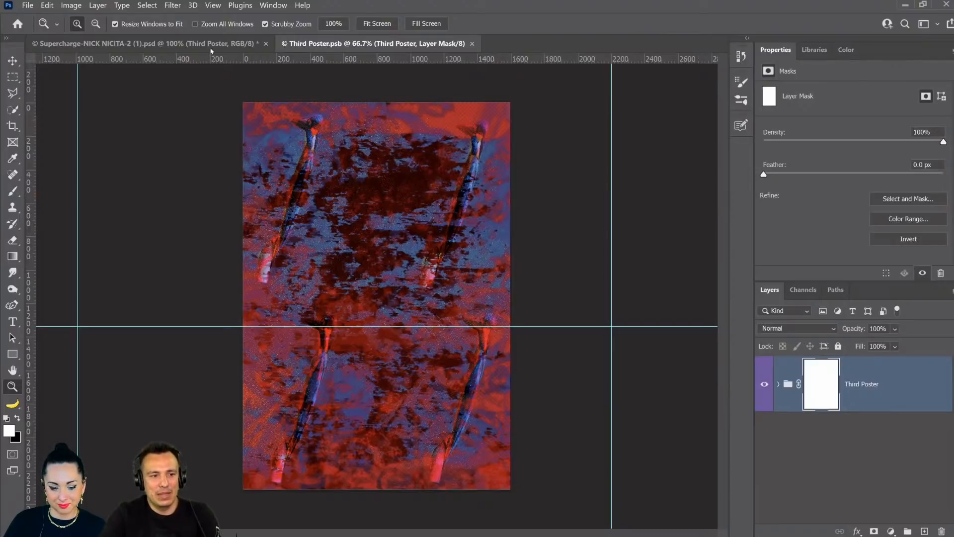
- In the main mockup document, hide the embedded Third Poster layer and place Third Poster.psb from the stock assets folder as a linked smart object
{"action": "key", "text": "ctrl+Tab"}
{"action": "left_click", "coordinate": [766, 411]}
{"action": "left_click", "coordinate": [27, 5]}
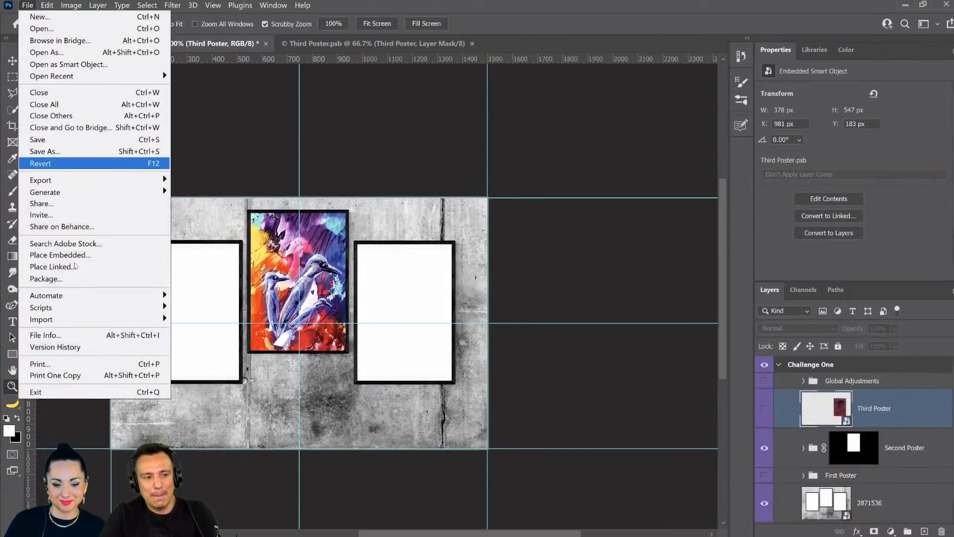
{"action": "left_click", "coordinate": [75, 266]}
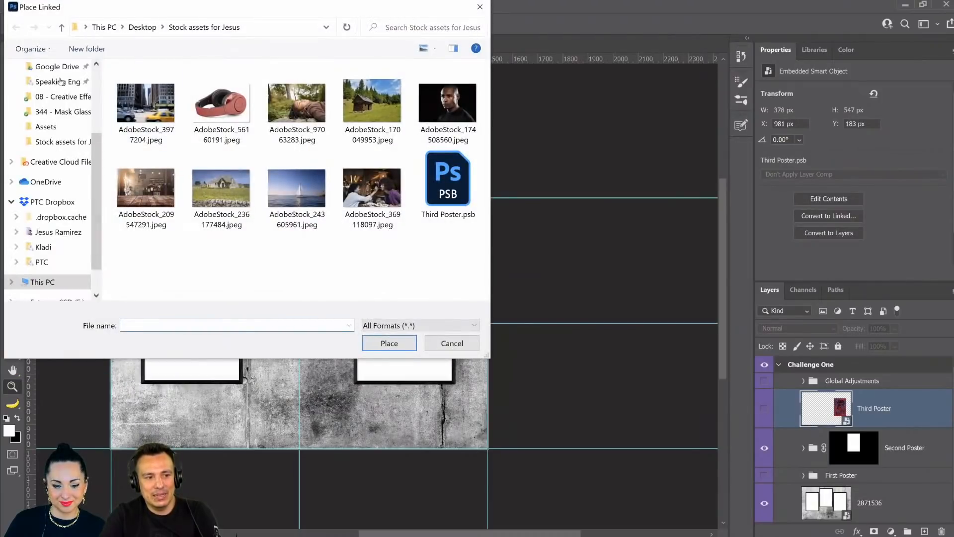
{"action": "scroll", "coordinate": [59, 81], "scroll_direction": "up", "scroll_amount": 3}
{"action": "left_click", "coordinate": [50, 81]}
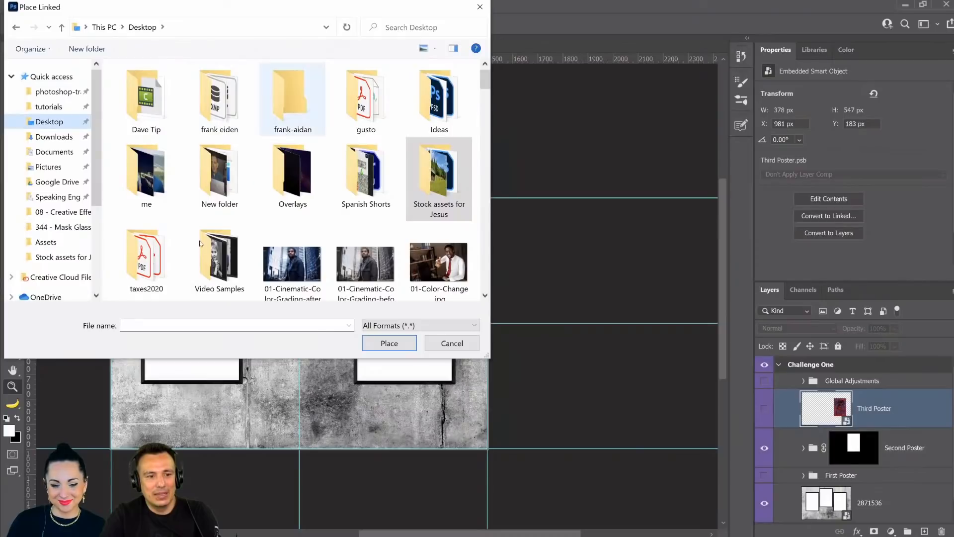
{"action": "double_click", "coordinate": [439, 179]}
{"action": "left_click", "coordinate": [447, 187]}
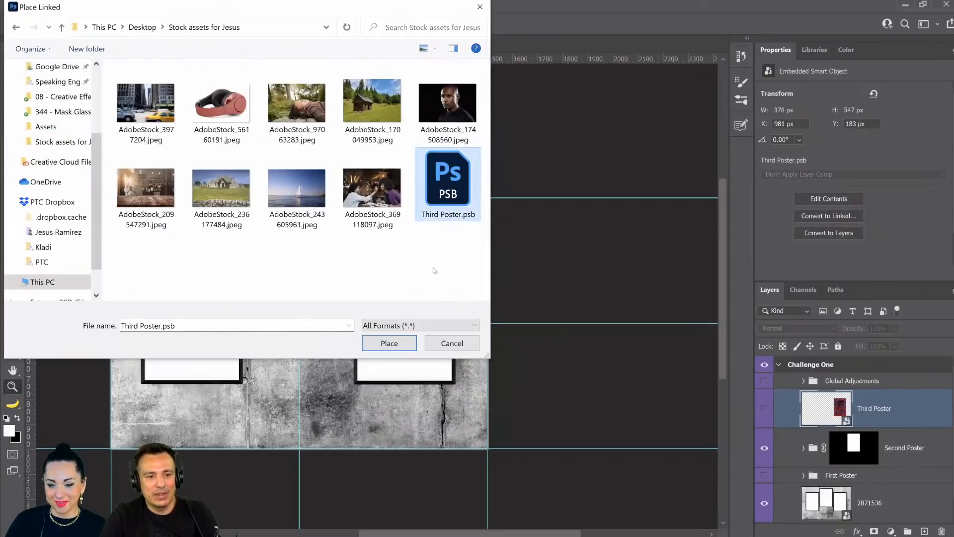
{"action": "left_click", "coordinate": [389, 343]}
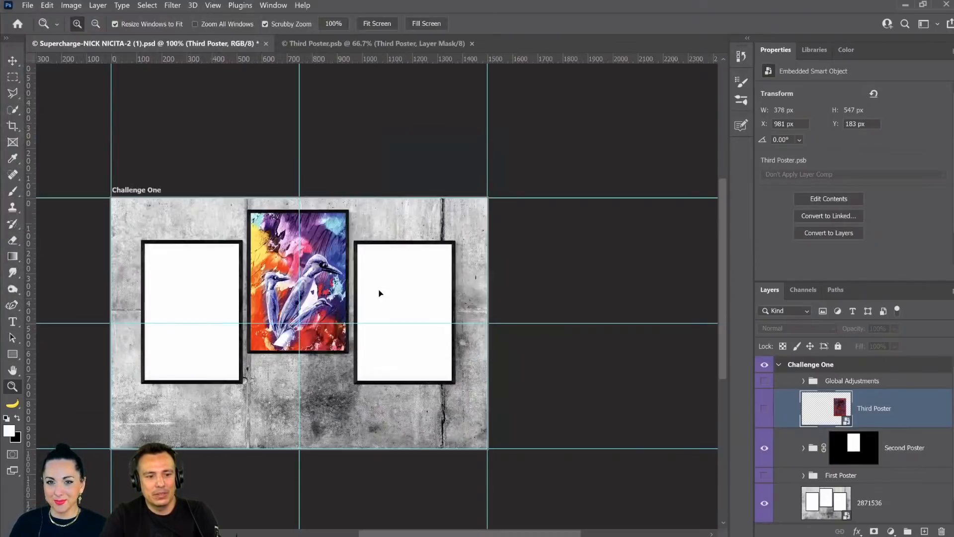
{"action": "key", "text": "Return"}
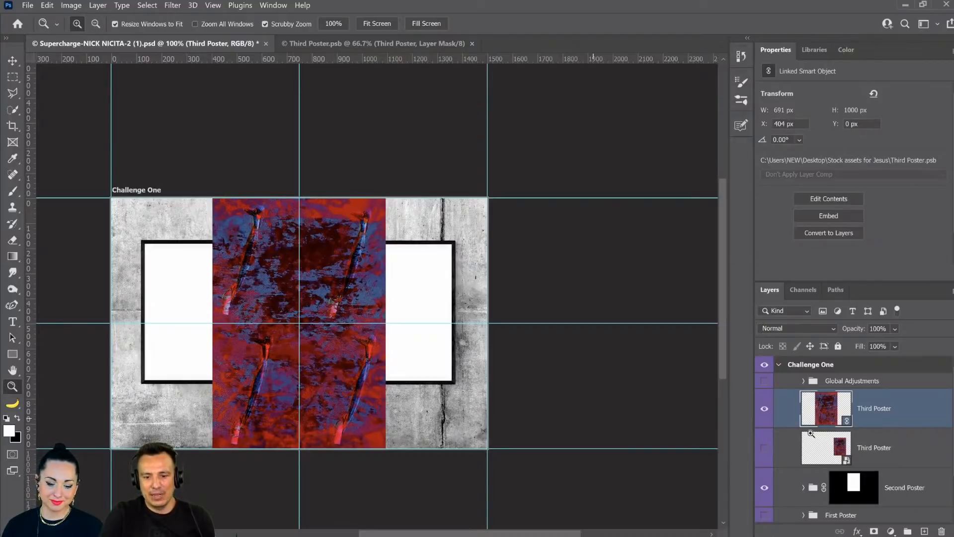
- Open the embedded Third Poster's contents and, back in the main mockup document, hide the linked Third Poster layer
{"action": "double_click", "coordinate": [826, 450]}
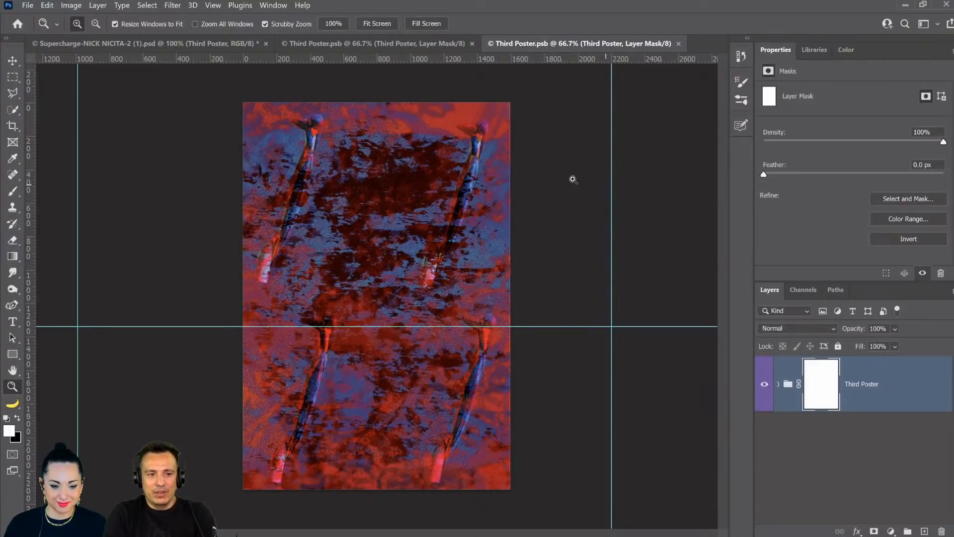
{"action": "key", "text": "ctrl+Tab"}
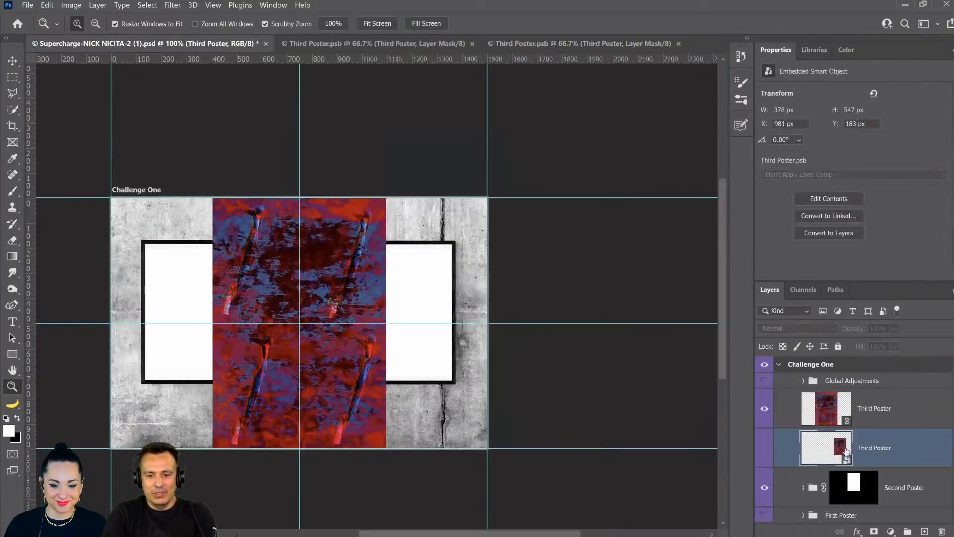
{"action": "scroll", "coordinate": [844, 461], "scroll_direction": "down", "scroll_amount": 2}
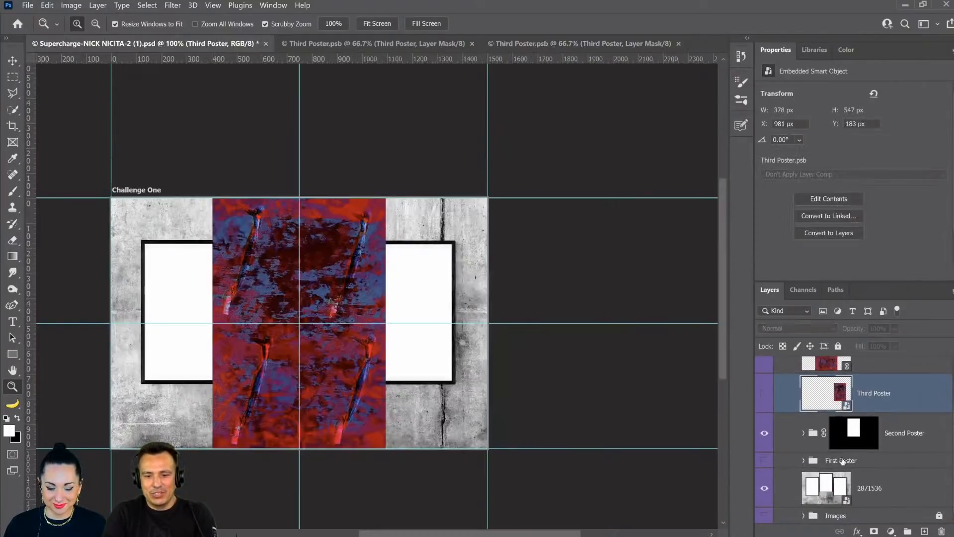
{"action": "left_click", "coordinate": [765, 434]}
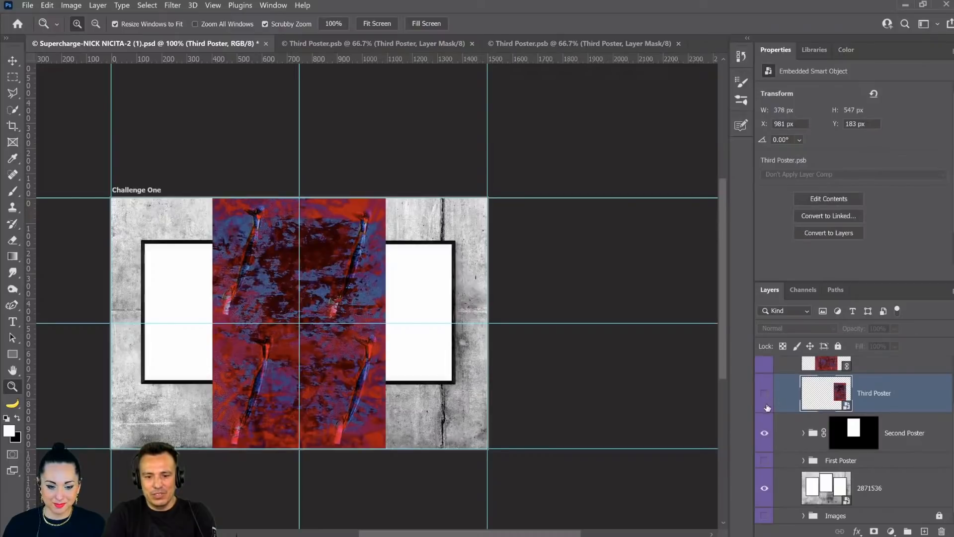
{"action": "scroll", "coordinate": [772, 403], "scroll_direction": "up", "scroll_amount": 2}
{"action": "left_click", "coordinate": [767, 470]}
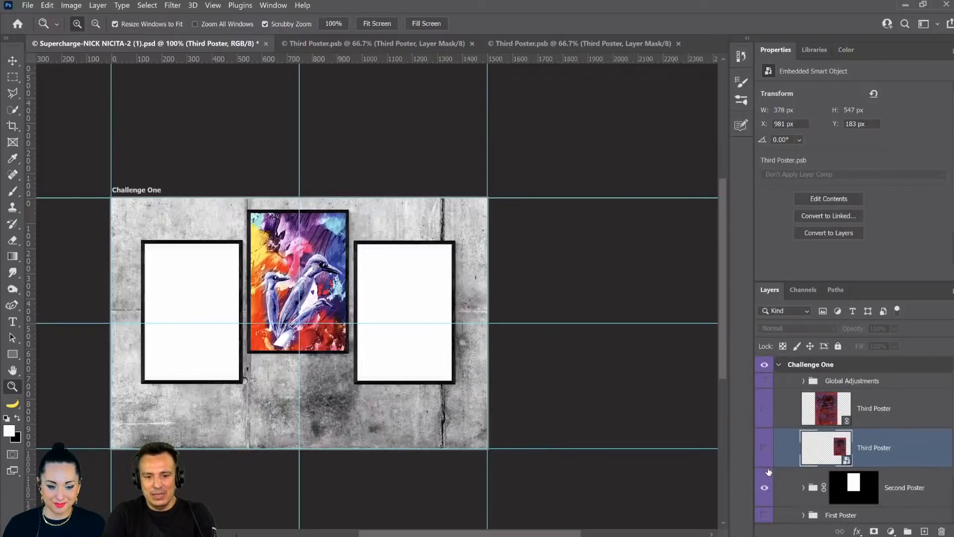
- Convert the Second Poster group into a smart object
{"action": "left_click", "coordinate": [927, 493]}
{"action": "right_click", "coordinate": [904, 487]}
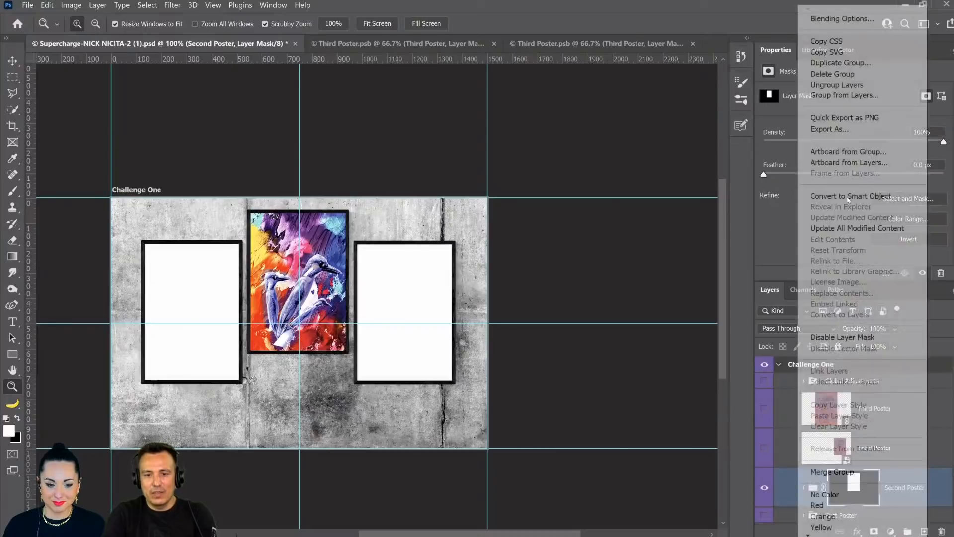
{"action": "left_click", "coordinate": [852, 195]}
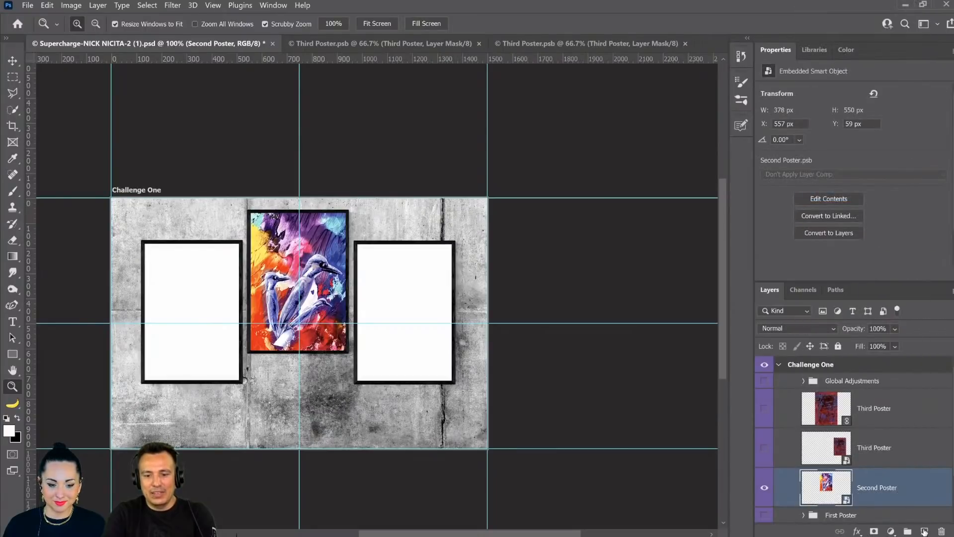
- Add a Levels adjustment clipped to the Second Poster smart object and set its midtone value to 0.84
{"action": "left_click", "coordinate": [891, 530]}
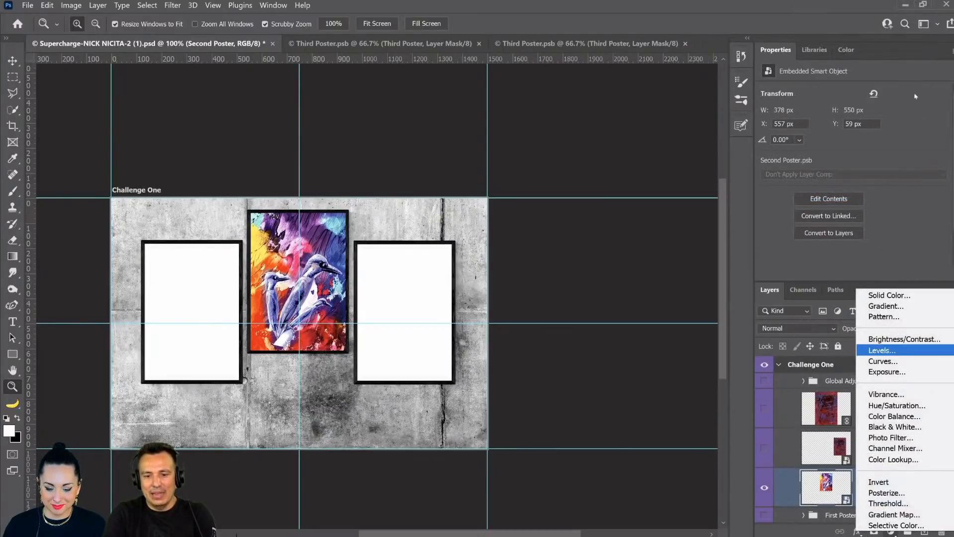
{"action": "left_click", "coordinate": [898, 352]}
{"action": "left_click", "coordinate": [868, 273]}
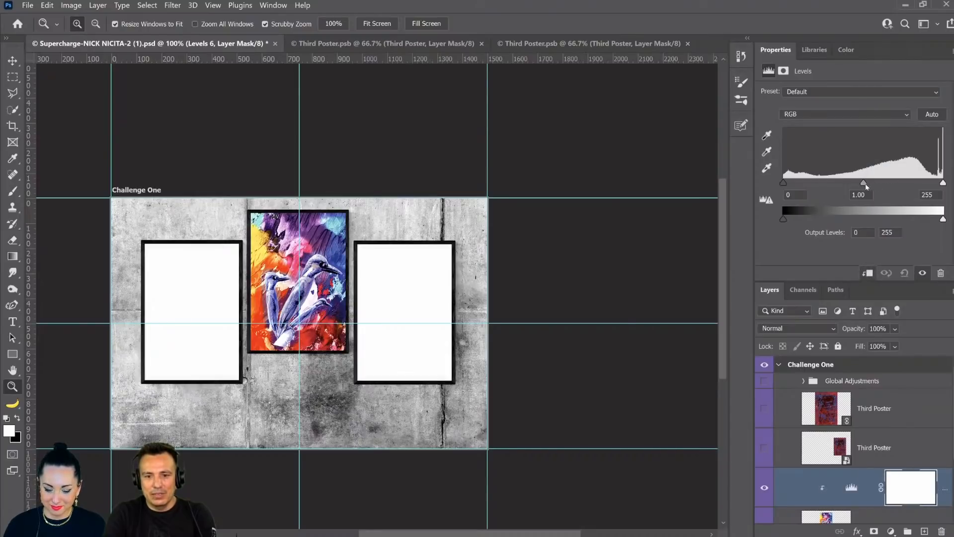
{"action": "left_click_drag", "start_coordinate": [865, 183], "coordinate": [873, 183]}
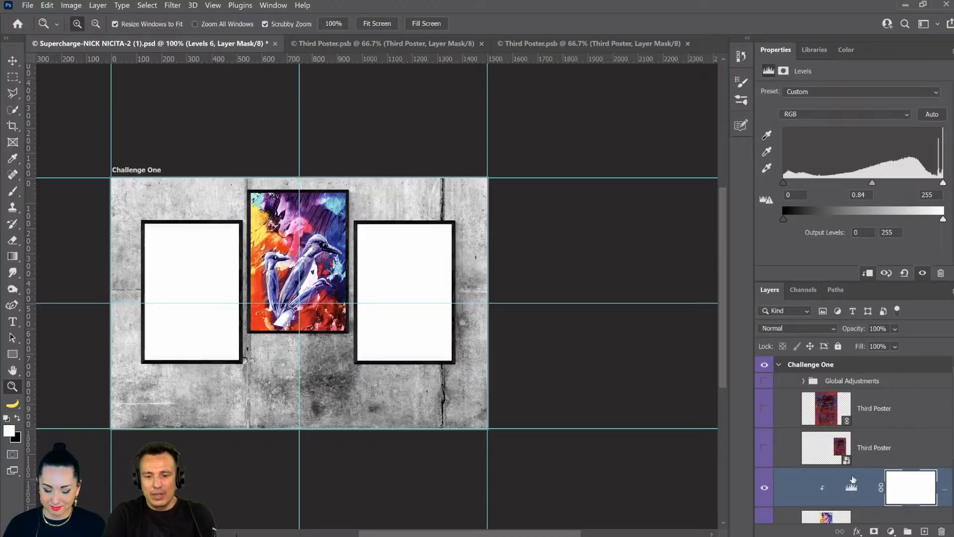
- Combine the clipped Levels adjustment and the Second Poster layer into a single smart object
{"action": "scroll", "coordinate": [853, 478], "scroll_direction": "down", "scroll_amount": 1}
{"action": "left_click", "coordinate": [877, 489]}
{"action": "right_click", "coordinate": [877, 484]}
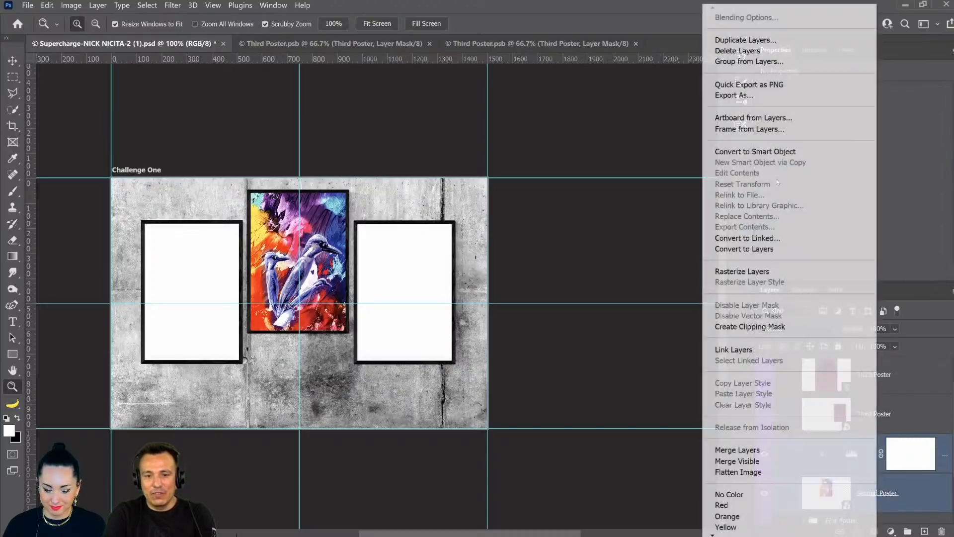
{"action": "left_click", "coordinate": [775, 152]}
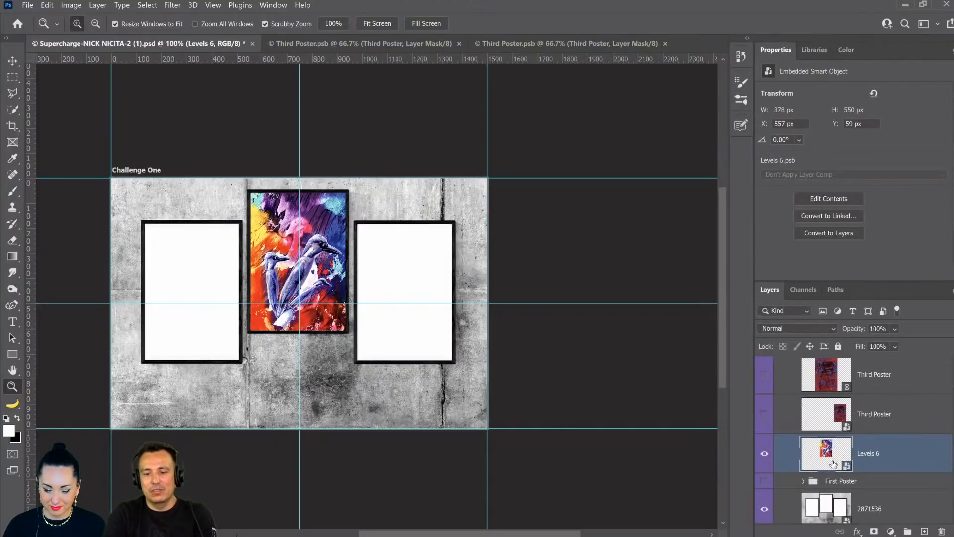
- Inspect the nested contents of the Levels 6 smart object down to the Second Poster group, and close both without saving
{"action": "double_click", "coordinate": [833, 464]}
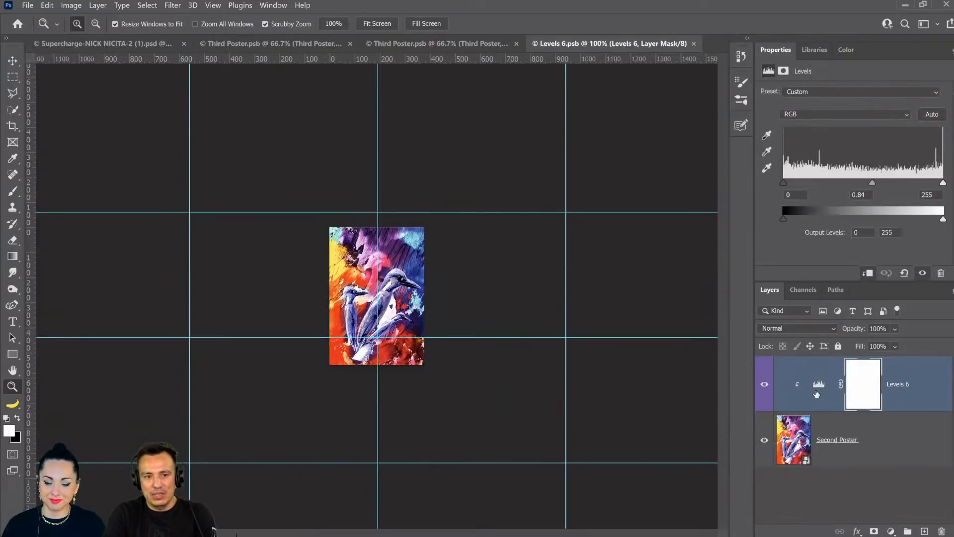
{"action": "double_click", "coordinate": [800, 447]}
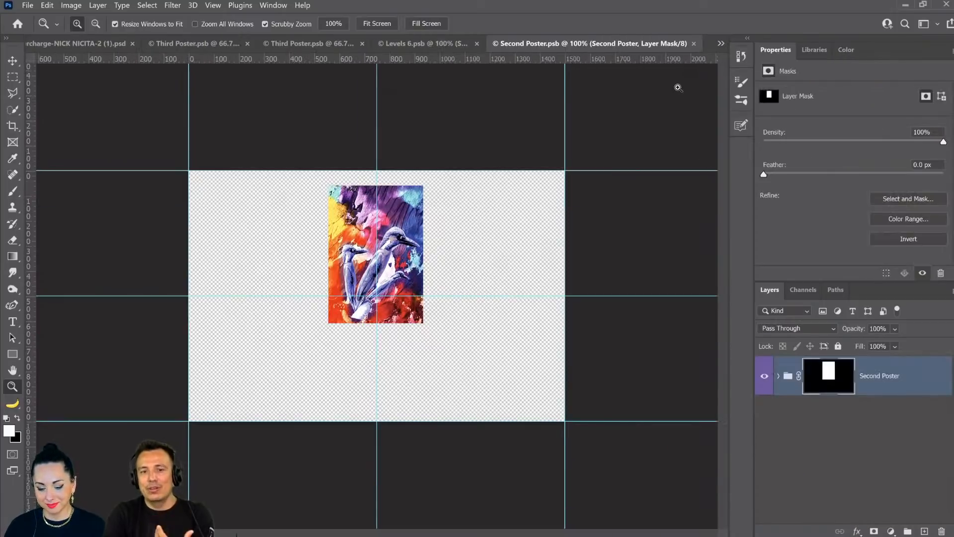
{"action": "left_click", "coordinate": [693, 44]}
{"action": "left_click", "coordinate": [694, 44]}
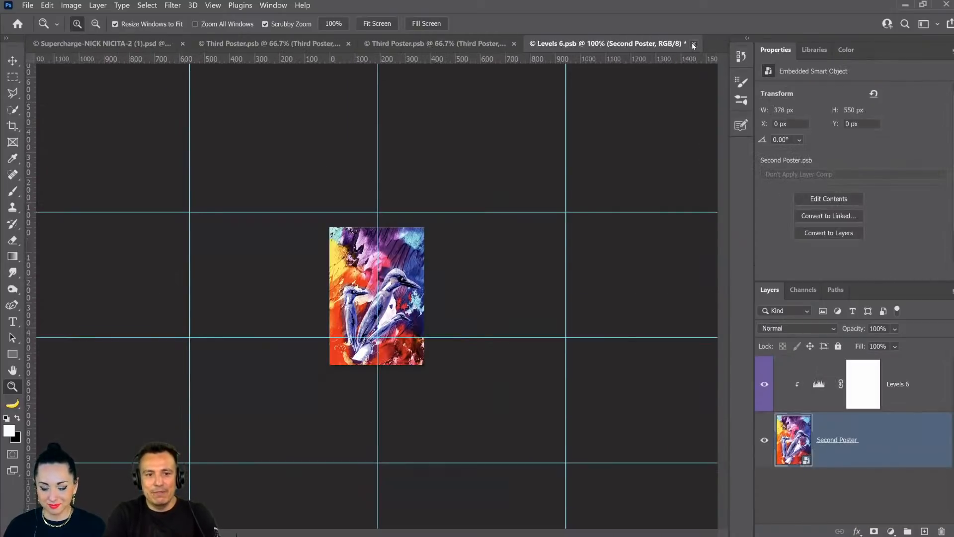
{"action": "left_click", "coordinate": [566, 227]}
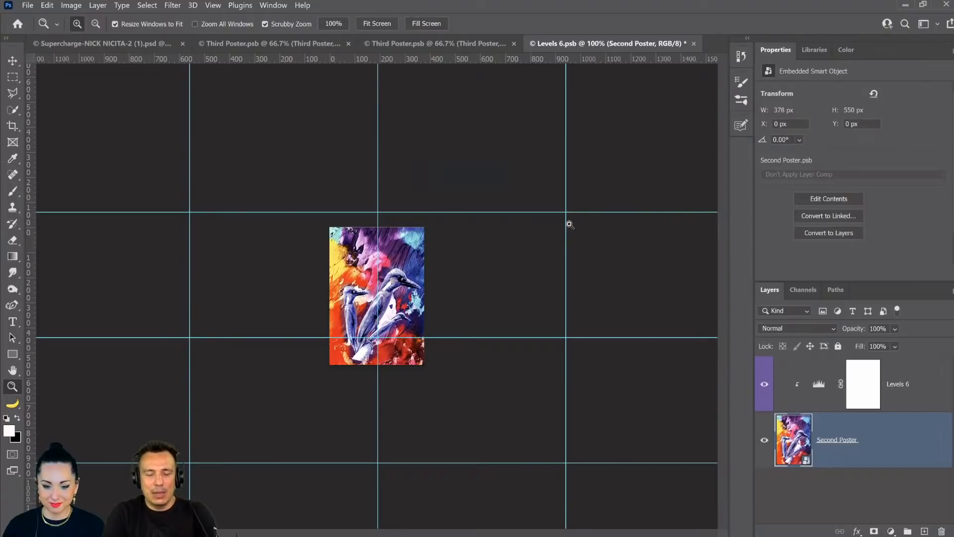
- Show the embedded Third Poster layer and delete the linked Third Poster layer
{"action": "left_click", "coordinate": [768, 449]}
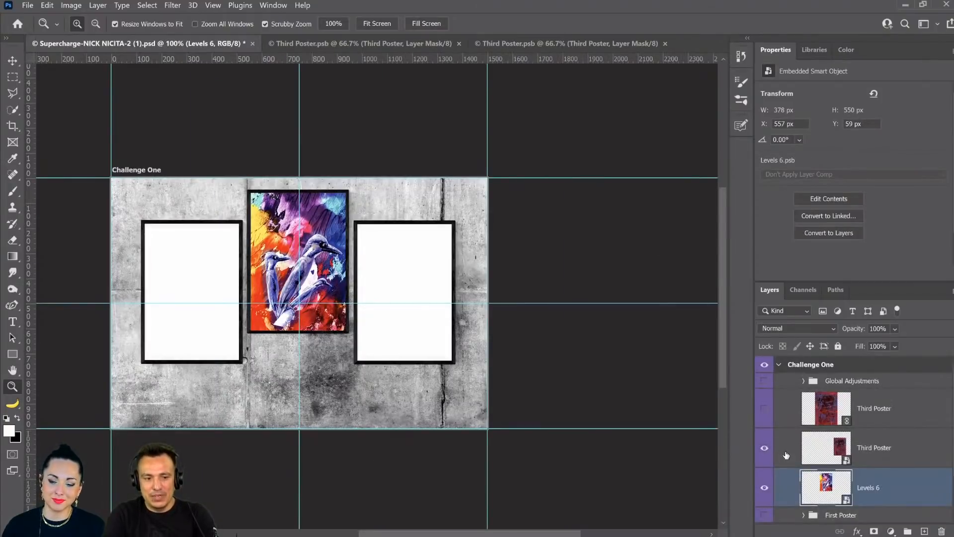
{"action": "left_click", "coordinate": [893, 413]}
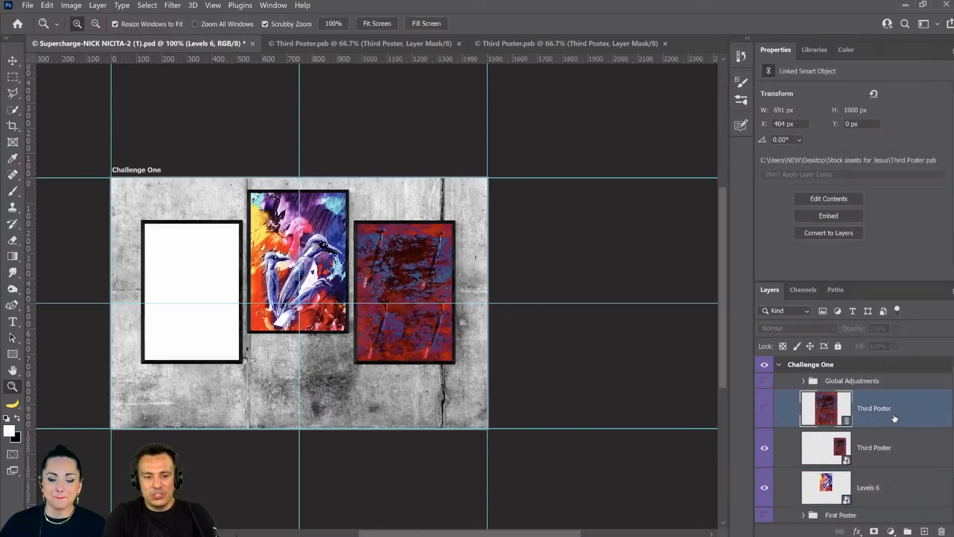
{"action": "left_click", "coordinate": [764, 408]}
{"action": "left_click_drag", "start_coordinate": [801, 407], "coordinate": [941, 530]}
{"action": "scroll", "coordinate": [907, 458], "scroll_direction": "up", "scroll_amount": 1}
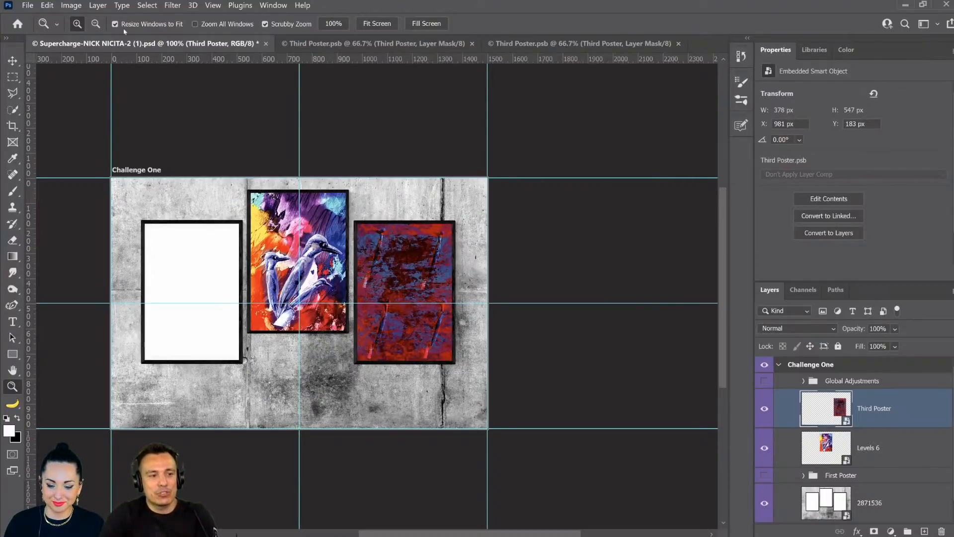
- Place Third Poster.psb from the stock assets folder as a linked smart object in the mockup
{"action": "left_click", "coordinate": [28, 5]}
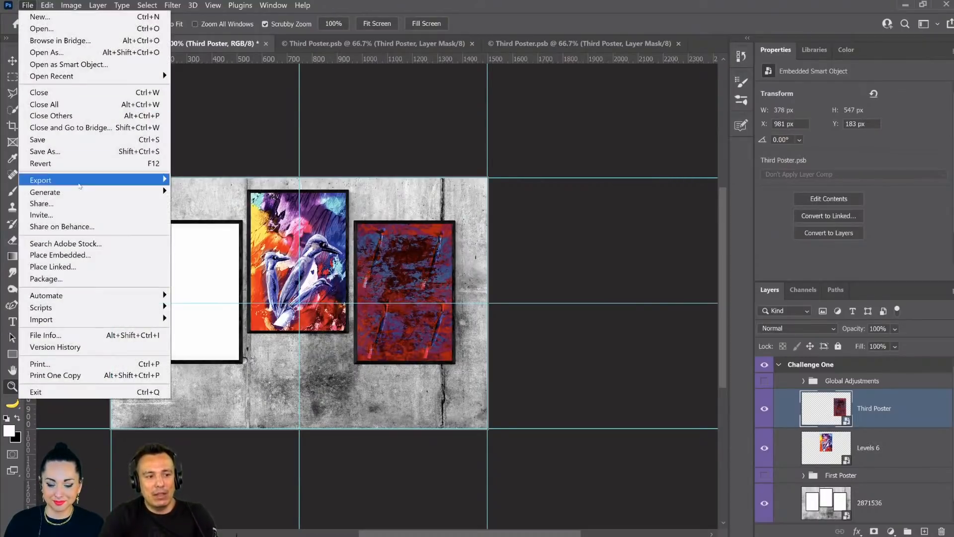
{"action": "left_click", "coordinate": [80, 266]}
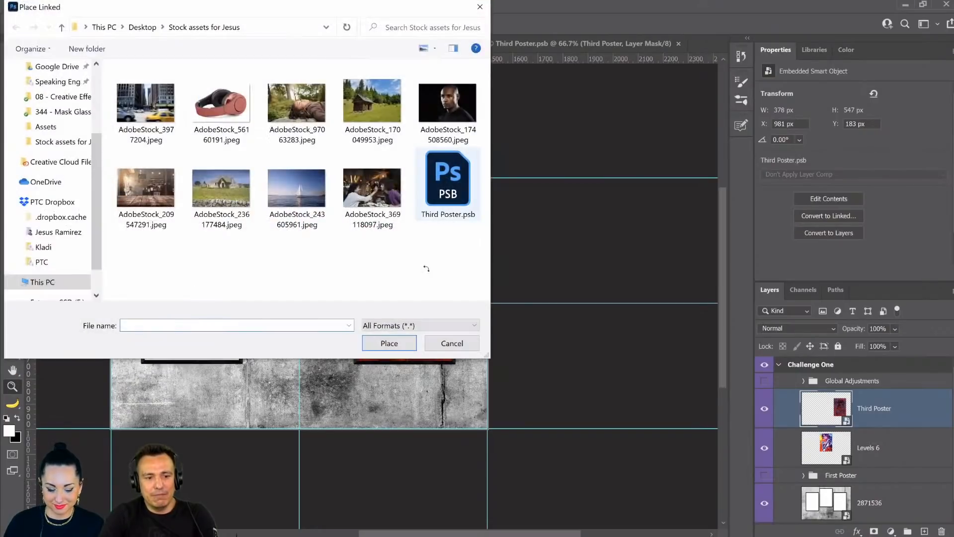
{"action": "key", "text": "Escape"}
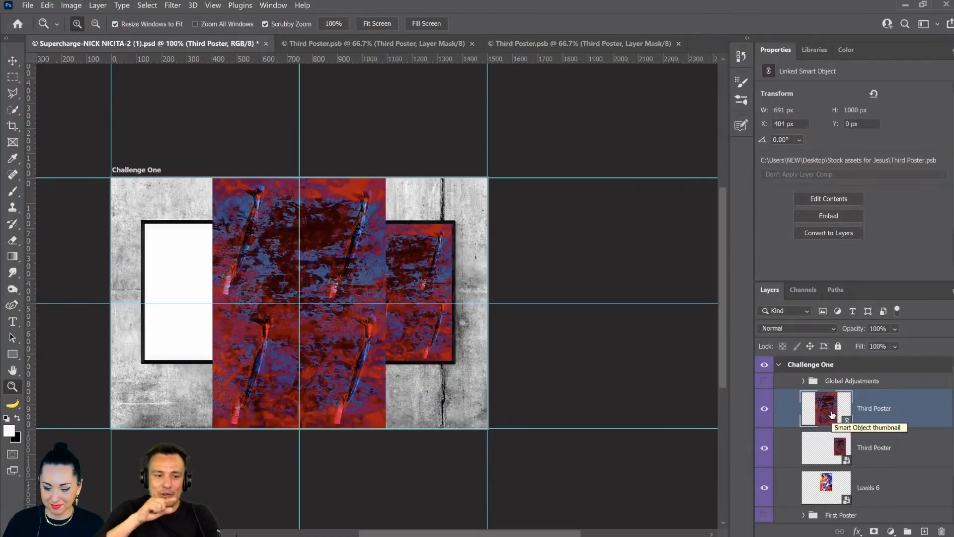
- Scale the linked Third Poster to about 378 by 547 px and fit it inside the empty first frame
{"action": "key", "text": "ctrl+t"}
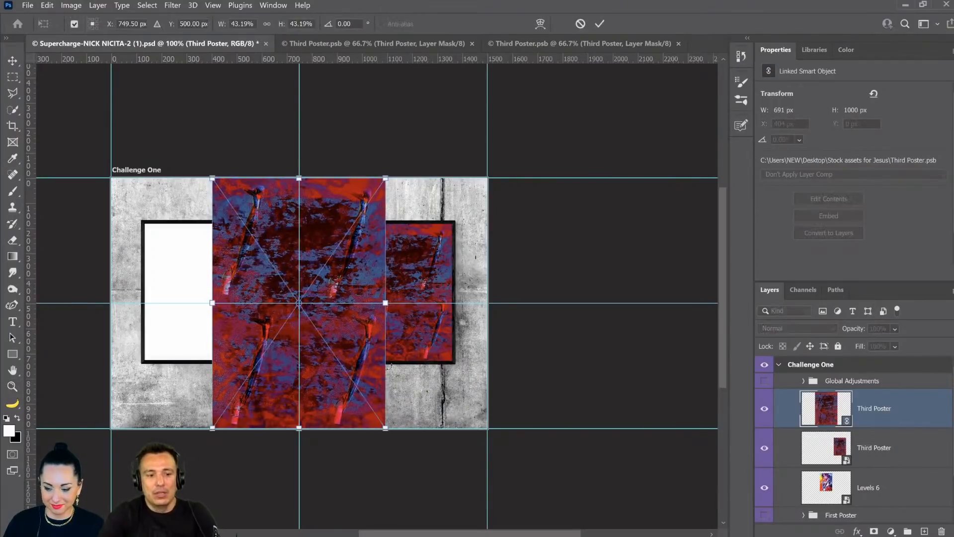
{"action": "left_click_drag", "start_coordinate": [387, 430], "coordinate": [318, 331]}
{"action": "left_click_drag", "start_coordinate": [300, 294], "coordinate": [225, 316]}
{"action": "left_click_drag", "start_coordinate": [251, 377], "coordinate": [246, 358]}
{"action": "key", "text": "Return"}
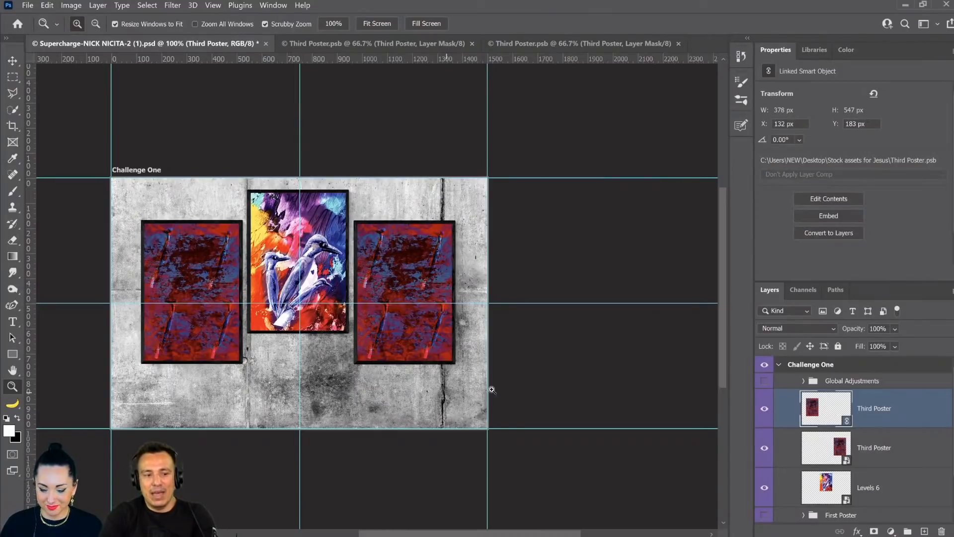
- In the linked Third Poster's contents, add a Hue/Saturation adjustment with Hue +106, and save and close the file
{"action": "double_click", "coordinate": [826, 410]}
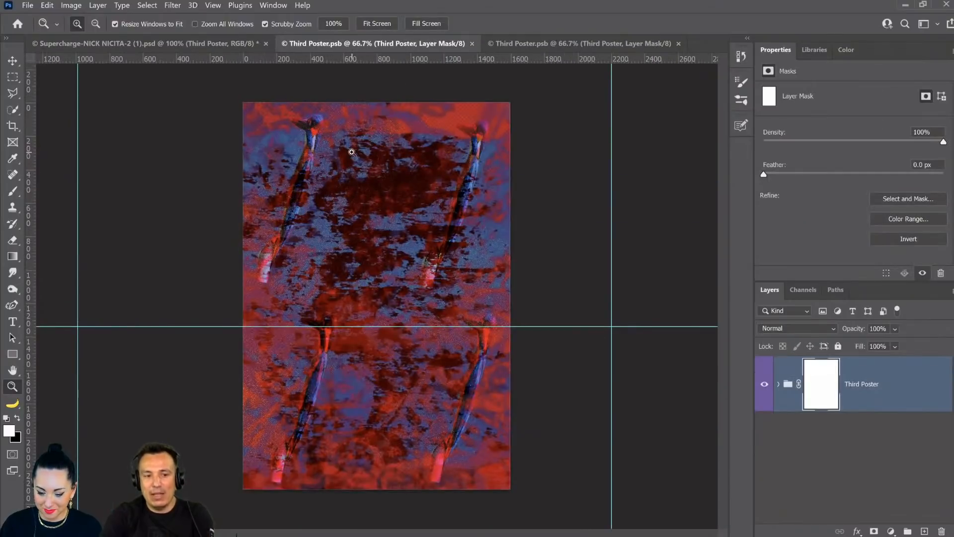
{"action": "left_click", "coordinate": [891, 531]}
{"action": "left_click", "coordinate": [905, 404]}
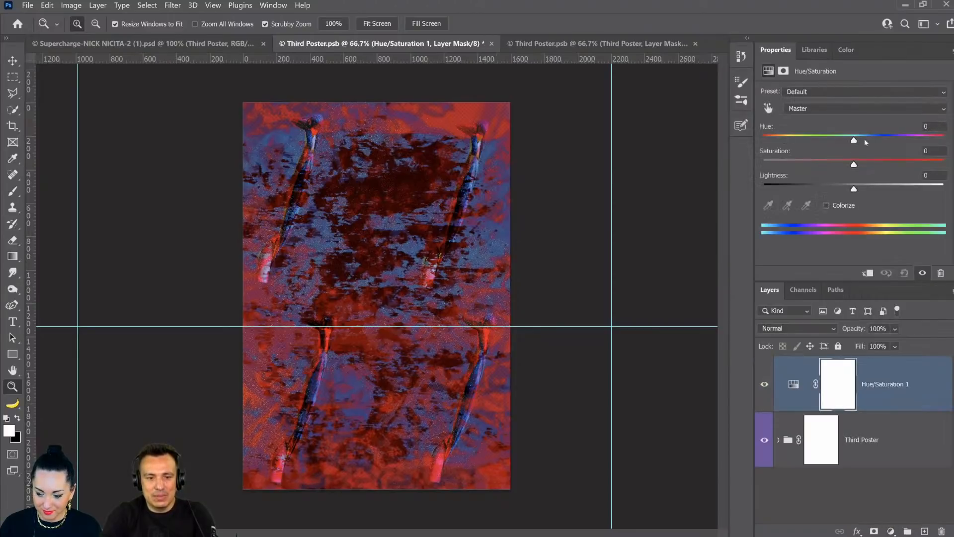
{"action": "left_click_drag", "start_coordinate": [853, 140], "coordinate": [899, 141]}
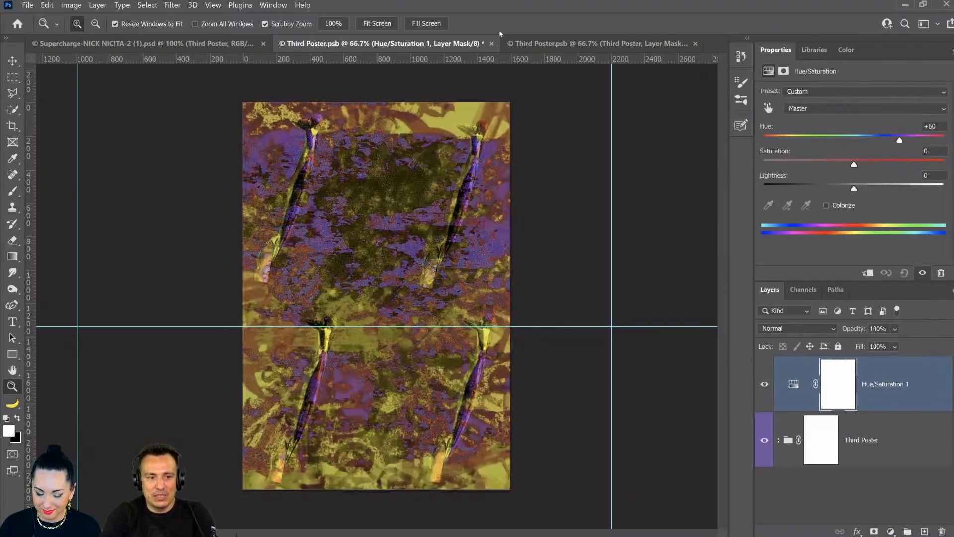
{"action": "left_click", "coordinate": [493, 44]}
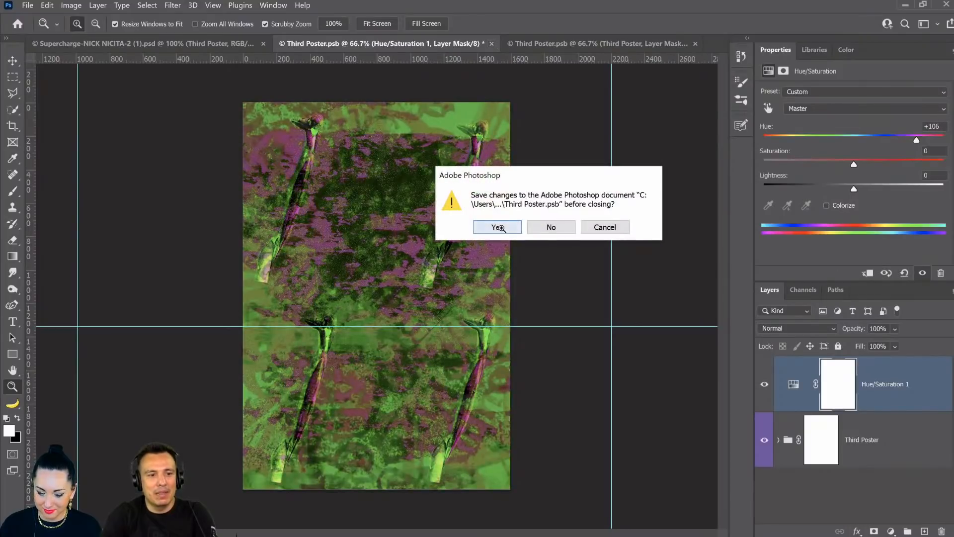
{"action": "left_click", "coordinate": [499, 228]}
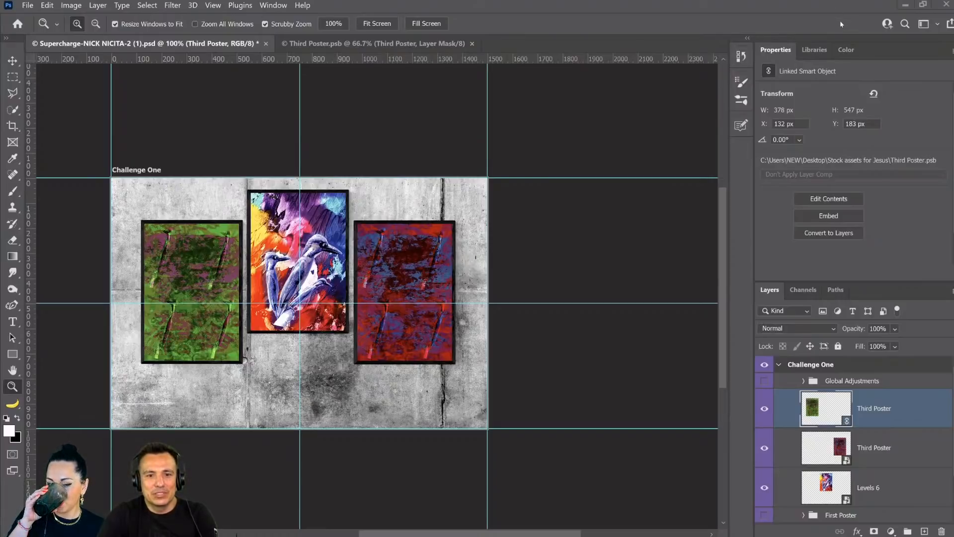
- Switch to Lightroom and open the blue vintage car photo from the Adobe Live album
{"action": "key", "text": "alt+Tab"}
{"action": "left_click", "coordinate": [829, 13]}
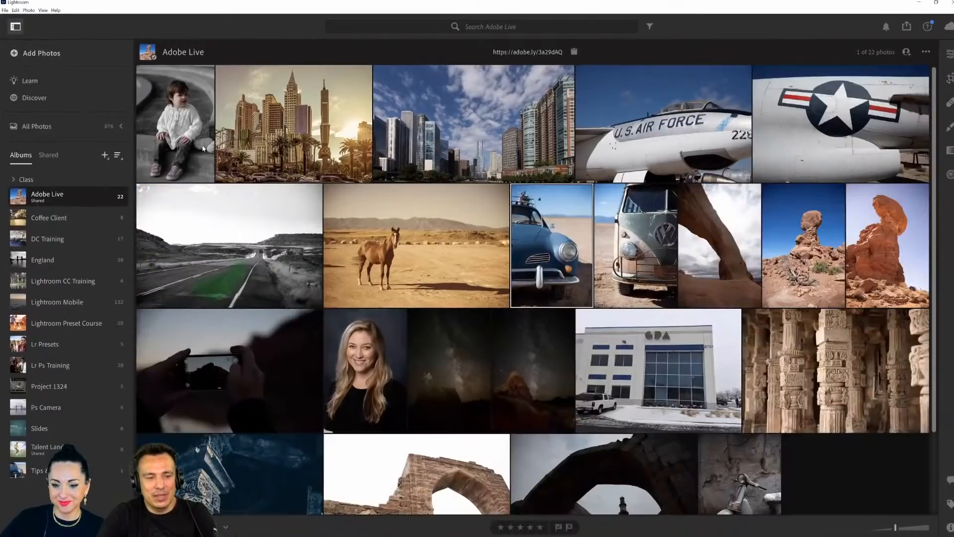
{"action": "left_click", "coordinate": [197, 147]}
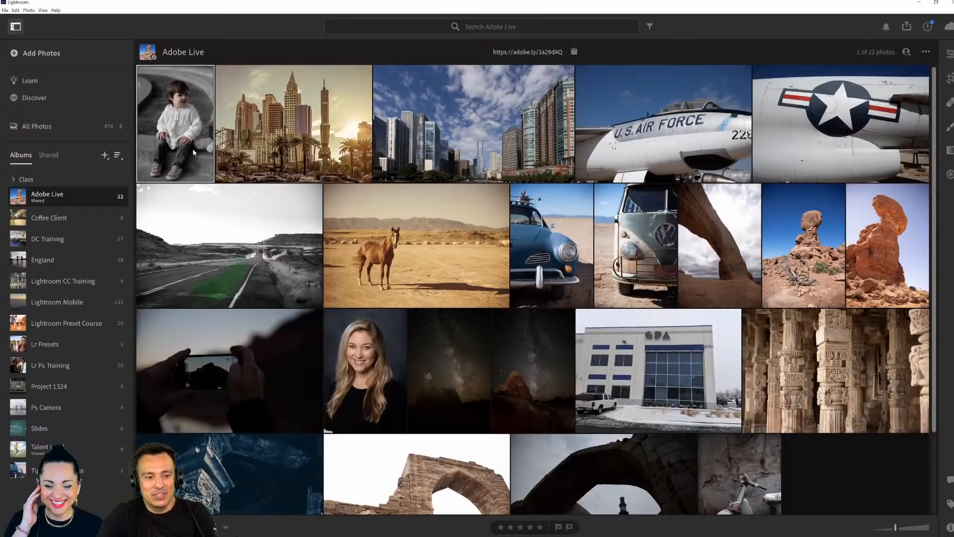
{"action": "left_click", "coordinate": [553, 266]}
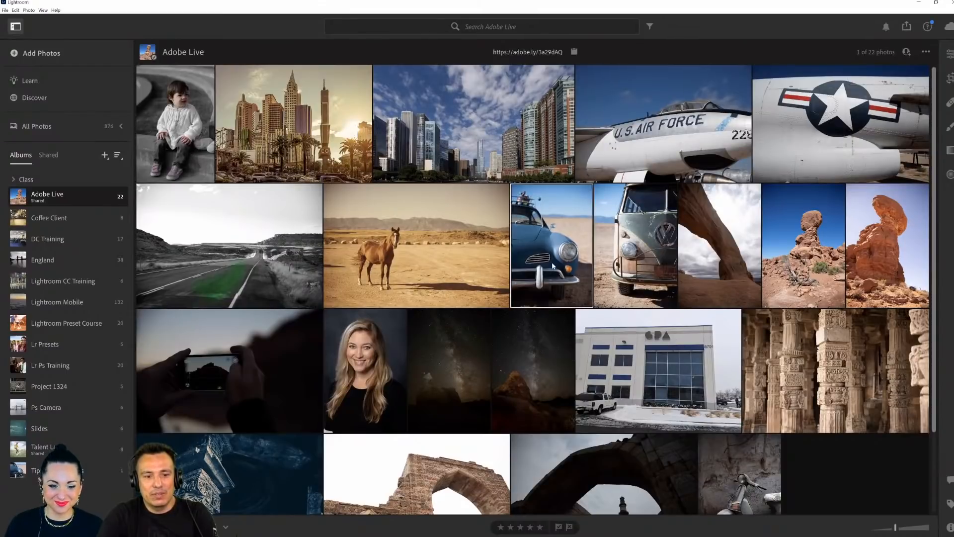
{"action": "double_click", "coordinate": [551, 257]}
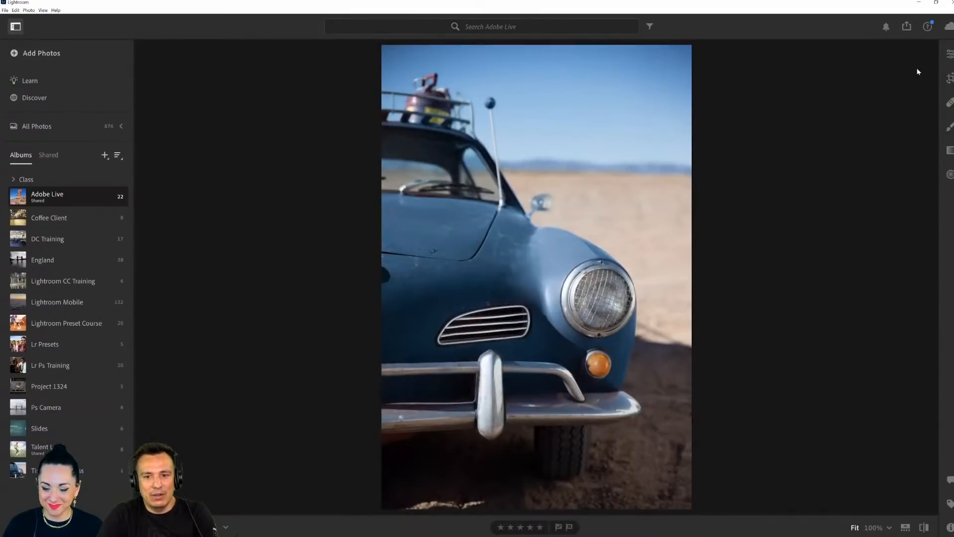
- Apply the Auto edit to the car photo and send it to Photoshop for editing
{"action": "left_click", "coordinate": [949, 54]}
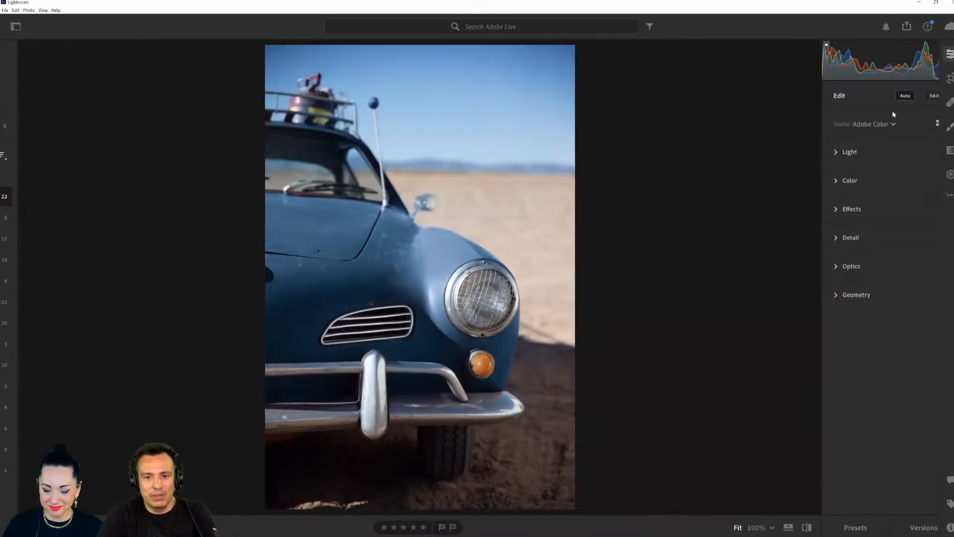
{"action": "left_click", "coordinate": [885, 95]}
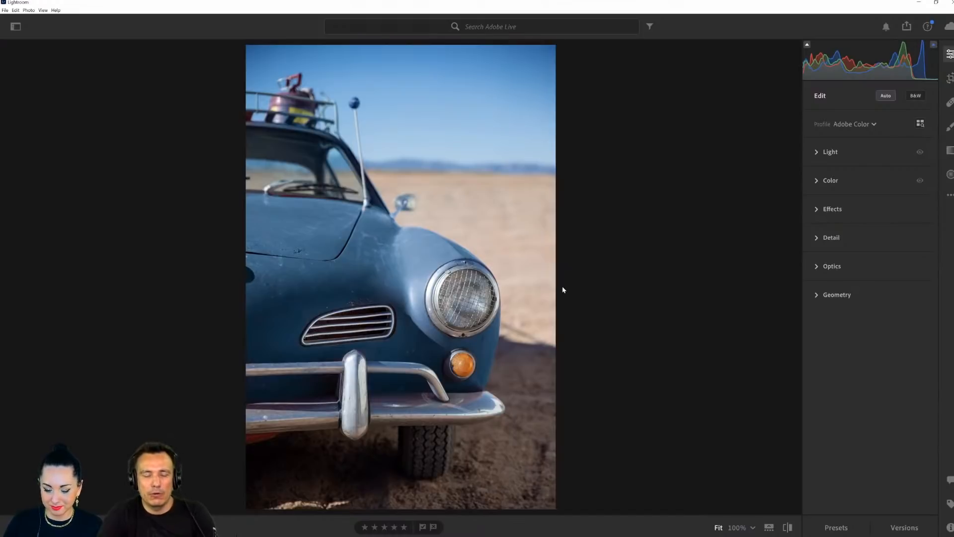
{"action": "left_click", "coordinate": [949, 195]}
{"action": "left_click", "coordinate": [844, 348]}
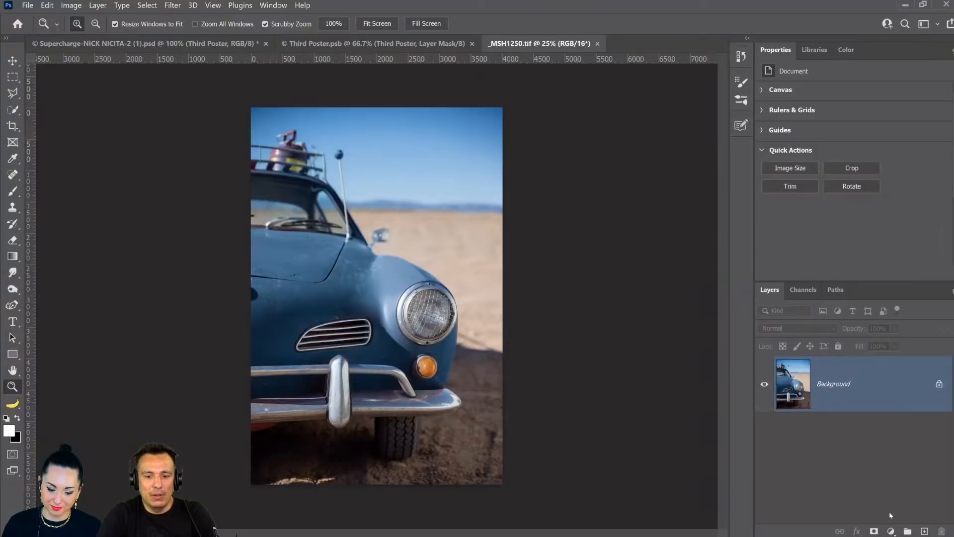
- Add a Hue/Saturation adjustment, target the Blues by sampling the car's hood, and set their Hue to +105
{"action": "left_click", "coordinate": [891, 531]}
{"action": "left_click", "coordinate": [889, 398]}
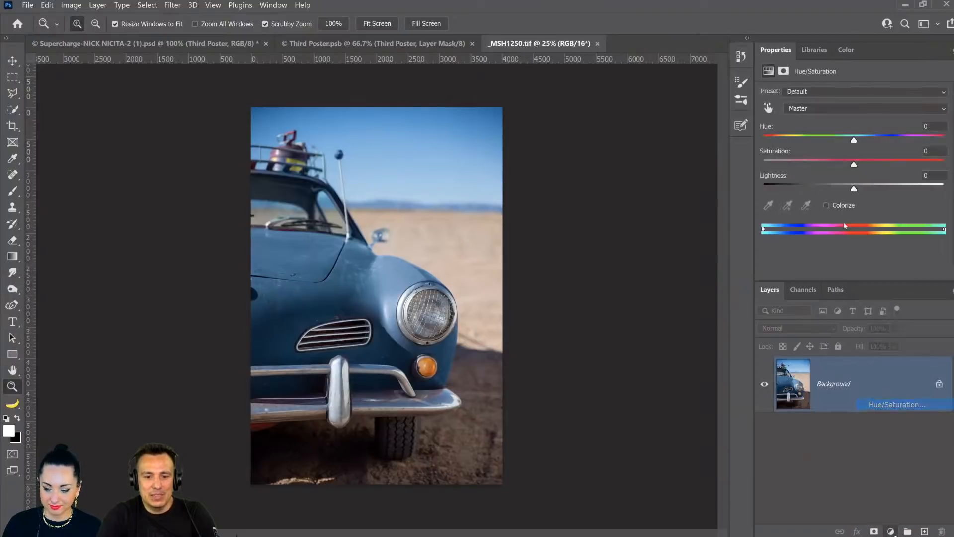
{"action": "left_click", "coordinate": [768, 108]}
{"action": "left_click", "coordinate": [344, 261]}
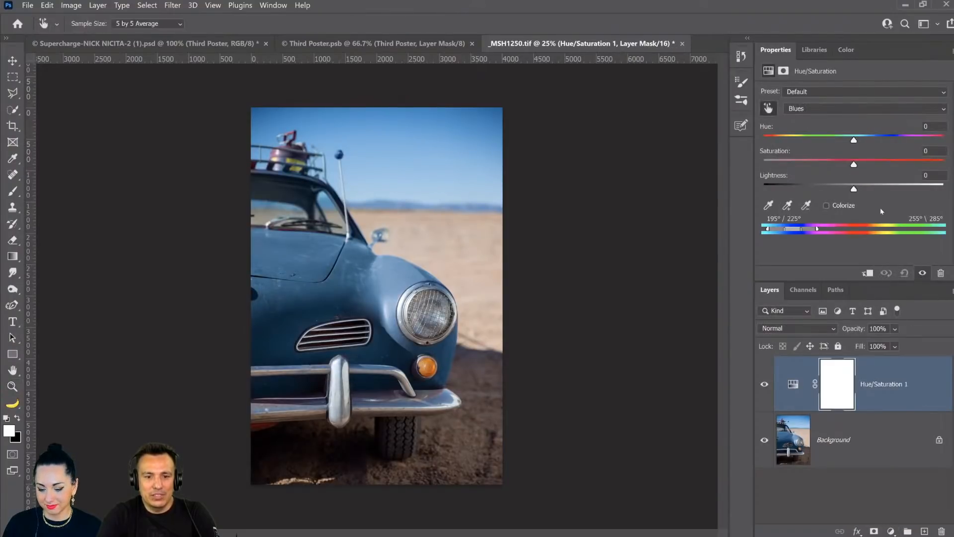
{"action": "left_click_drag", "start_coordinate": [853, 141], "coordinate": [917, 154]}
- Paint black over the sky on the Hue/Saturation layer's mask with a soft brush enlarged to 1400 px
{"action": "left_click", "coordinate": [12, 191]}
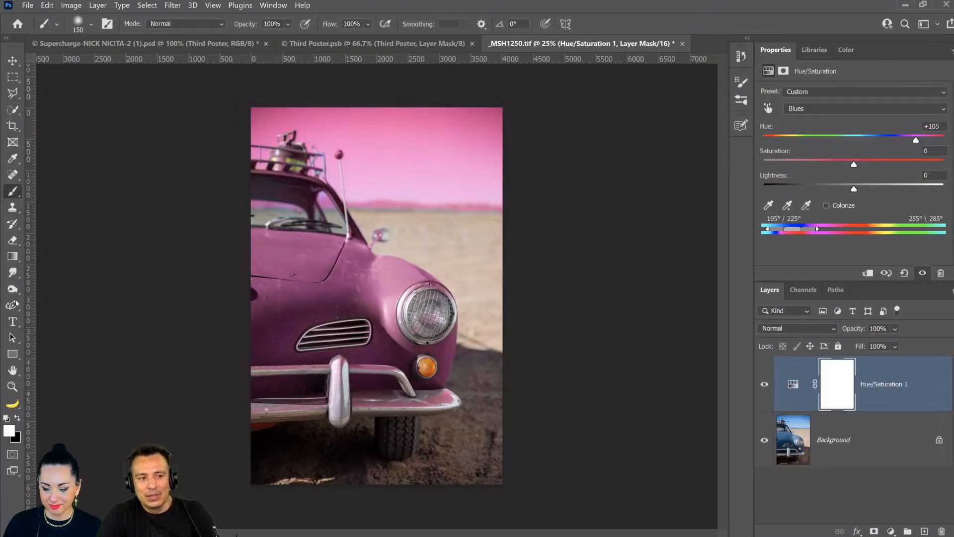
{"action": "left_click", "coordinate": [17, 417]}
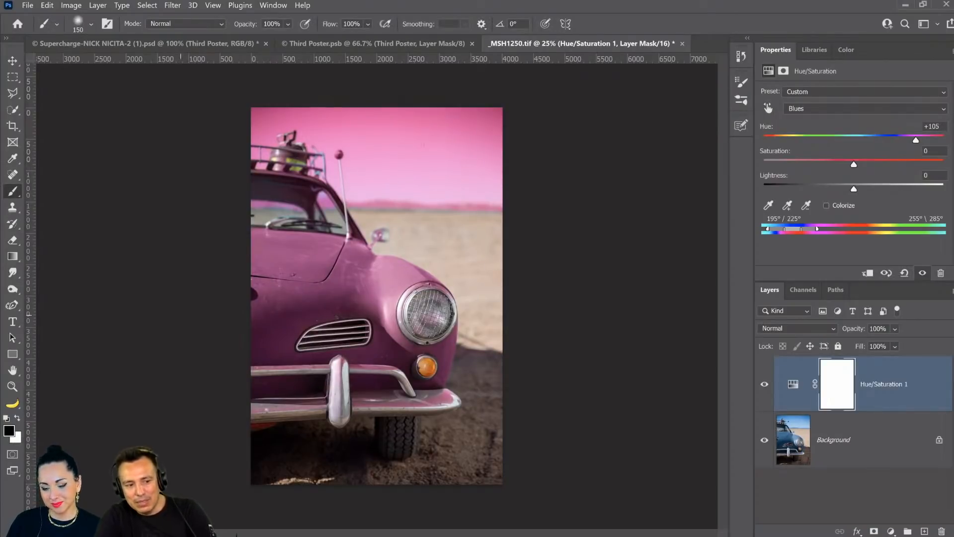
{"action": "key", "text": "bracketright"}
{"action": "key", "text": "bracketright"}
{"action": "key", "text": "bracketright"}
{"action": "key", "text": "bracketright"}
{"action": "key", "text": "bracketright"}
{"action": "key", "text": "bracketright"}
{"action": "key", "text": "bracketright"}
{"action": "key", "text": "bracketright"}
{"action": "key", "text": "bracketright"}
{"action": "key", "text": "bracketright"}
{"action": "key", "text": "bracketright"}
{"action": "key", "text": "bracketright"}
{"action": "left_click_drag", "start_coordinate": [278, 117], "coordinate": [331, 122]}
{"action": "mouse_move", "coordinate": [400, 179]}
{"action": "left_mouse_down"}
{"action": "mouse_move", "coordinate": [380, 178]}
{"action": "mouse_move", "coordinate": [507, 171]}
{"action": "mouse_move", "coordinate": [480, 193]}
{"action": "mouse_move", "coordinate": [447, 188]}
{"action": "mouse_move", "coordinate": [517, 123]}
{"action": "mouse_move", "coordinate": [493, 179]}
{"action": "mouse_move", "coordinate": [363, 197]}
{"action": "mouse_move", "coordinate": [524, 203]}
{"action": "left_mouse_up"}
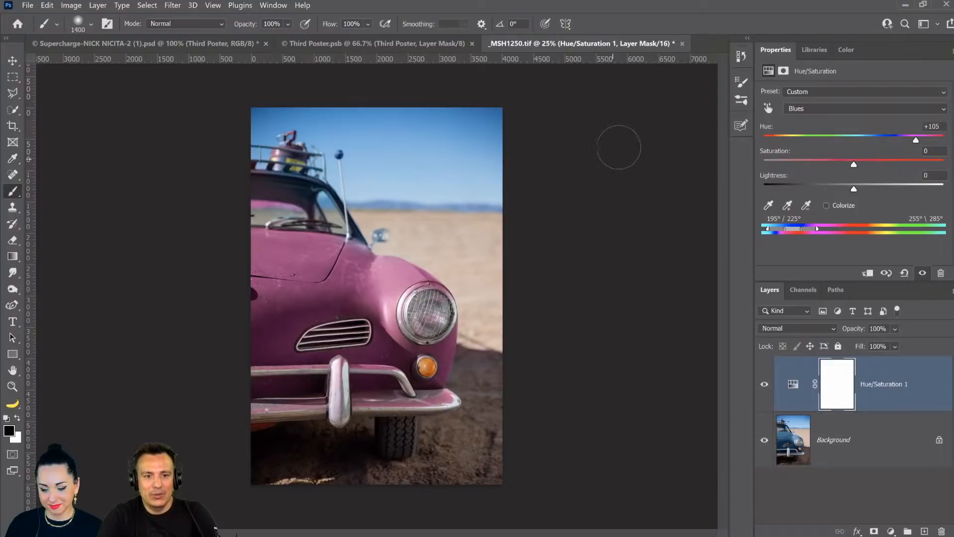
- Save and close the edited car photo, and inspect its stacked version in Lightroom's Adobe Live album
{"action": "key", "text": "ctrl+s"}
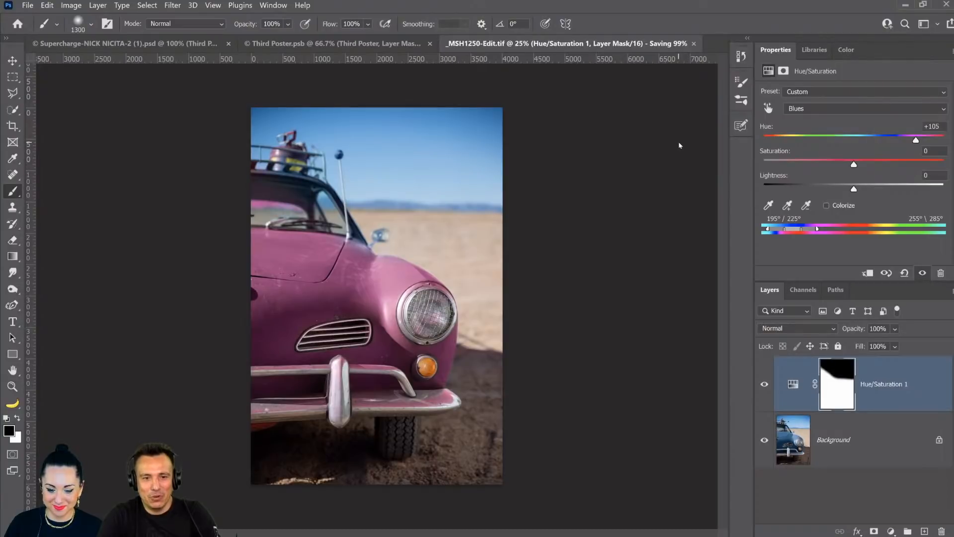
{"action": "left_click", "coordinate": [693, 45]}
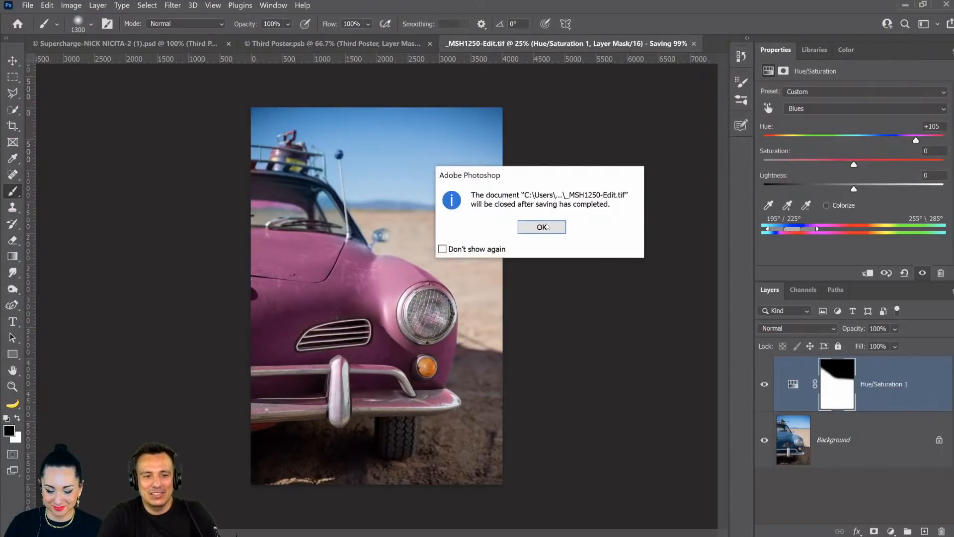
{"action": "left_click", "coordinate": [546, 226]}
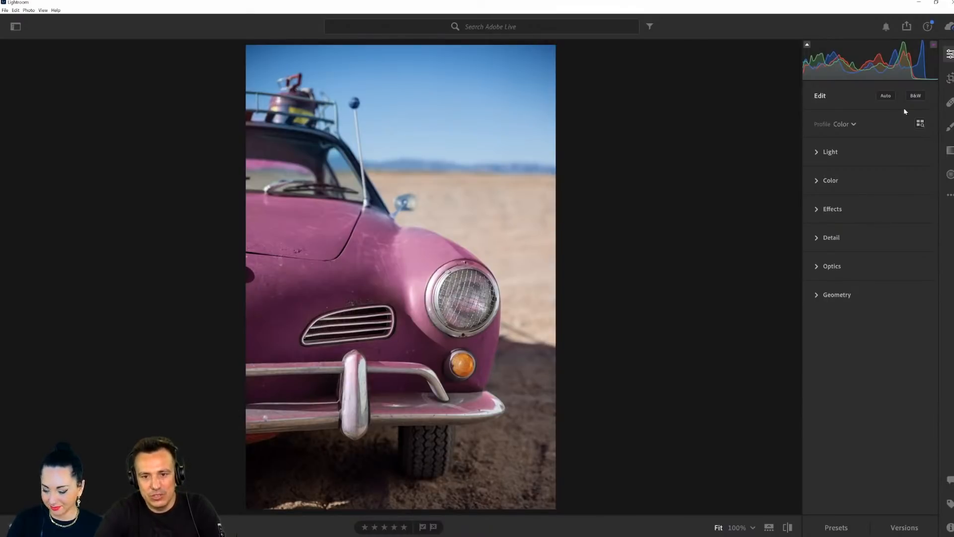
{"action": "left_click", "coordinate": [919, 3]}
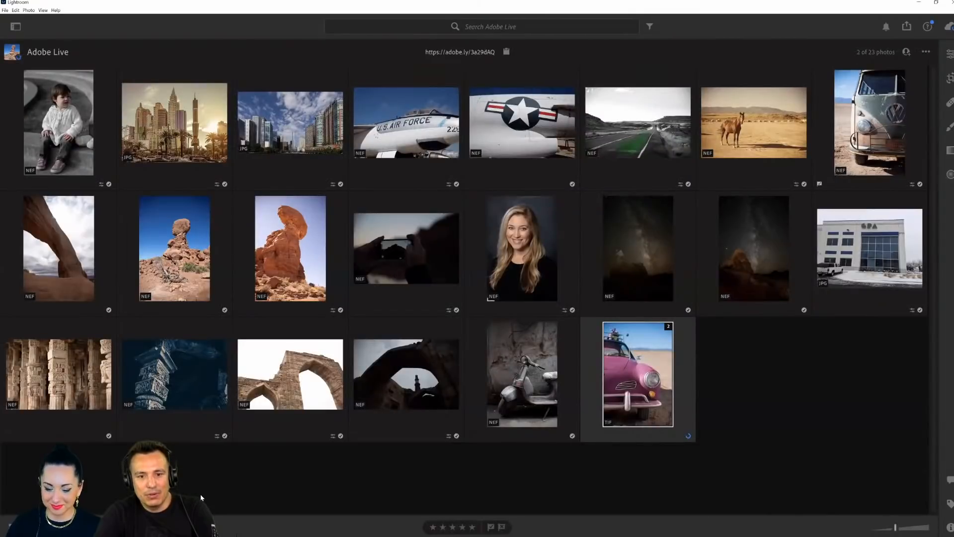
{"action": "left_click", "coordinate": [669, 329]}
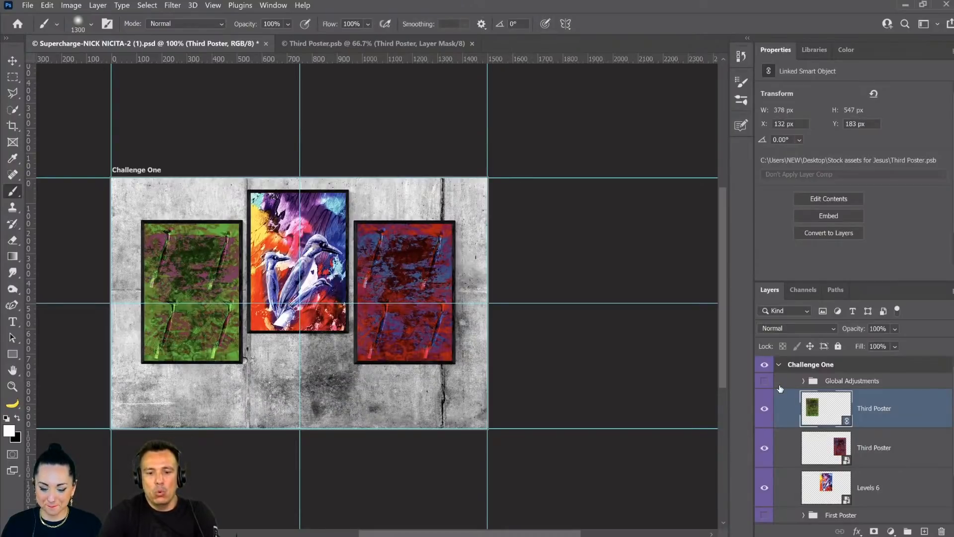
- Open the contents of the embedded 2871536 wall background smart object to inspect them, and close the file
{"action": "scroll", "coordinate": [785, 404], "scroll_direction": "down", "scroll_amount": 2}
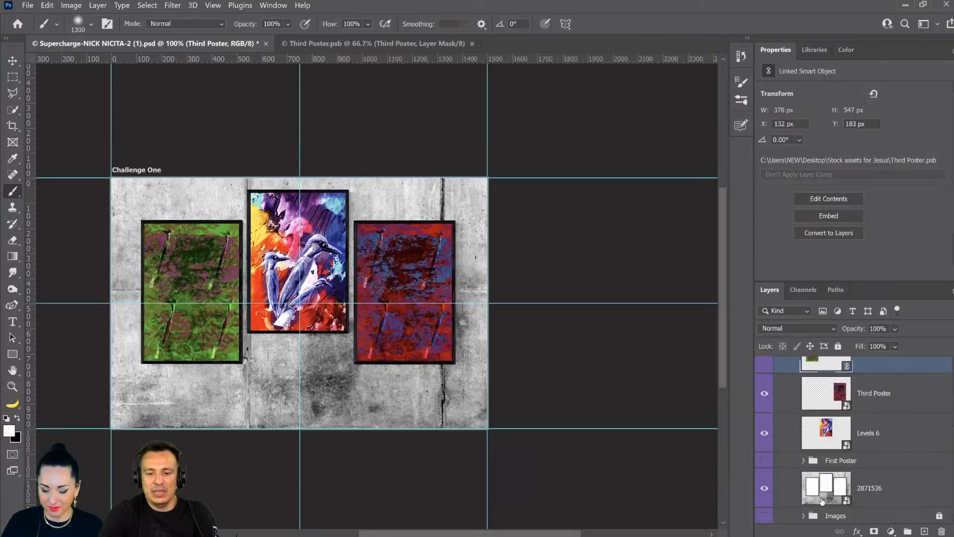
{"action": "left_click", "coordinate": [832, 497]}
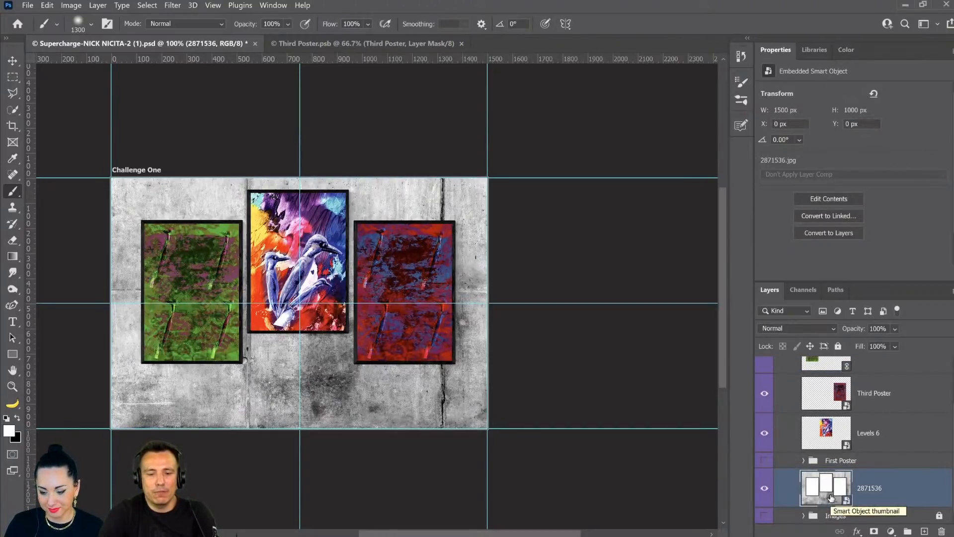
{"action": "double_click", "coordinate": [830, 498]}
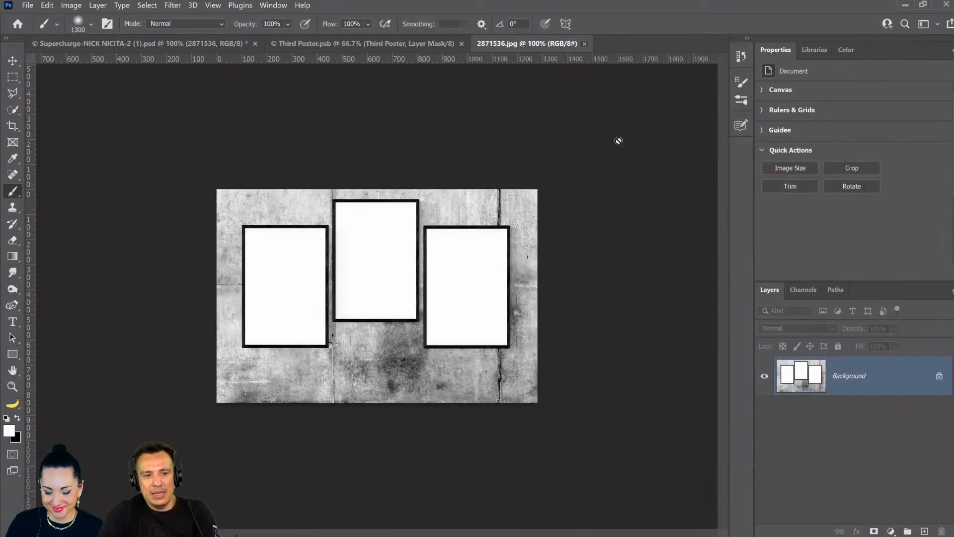
{"action": "key", "text": "ctrl+w"}
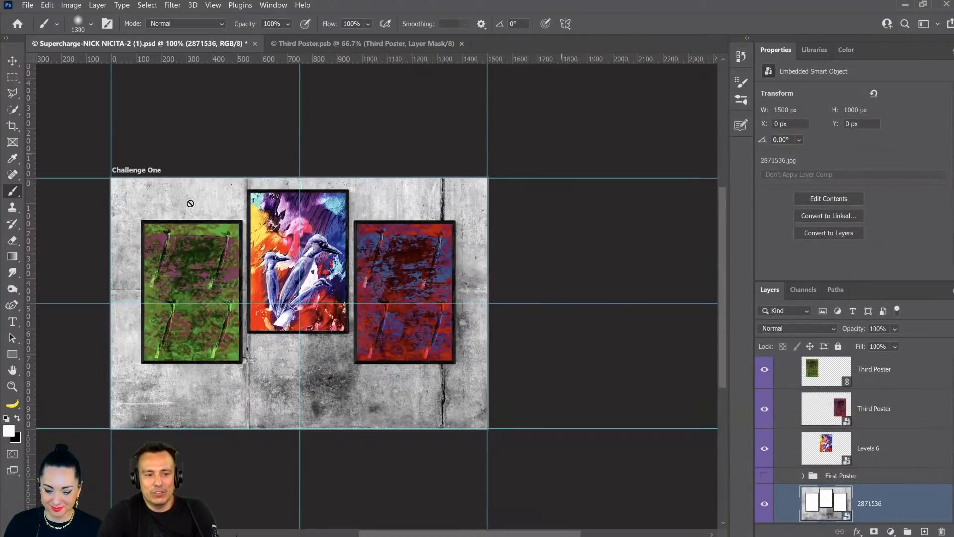
- Search the libraries for "text" and open the Grunge textured background image, ignoring its embedded ICC profile
{"action": "left_click", "coordinate": [815, 50]}
{"action": "scroll", "coordinate": [859, 193], "scroll_direction": "down", "scroll_amount": 5}
{"action": "scroll", "coordinate": [859, 194], "scroll_direction": "up", "scroll_amount": 8}
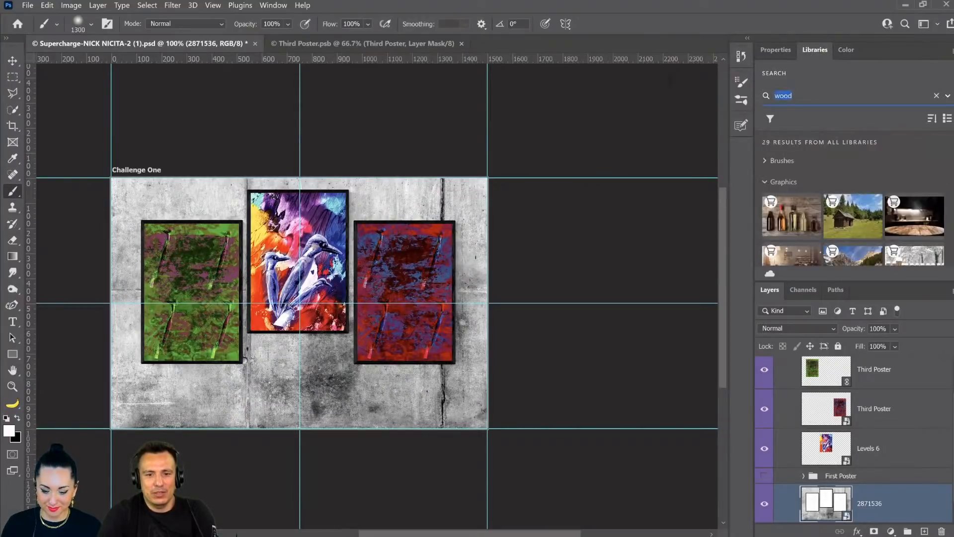
{"action": "type", "text": "tex"}
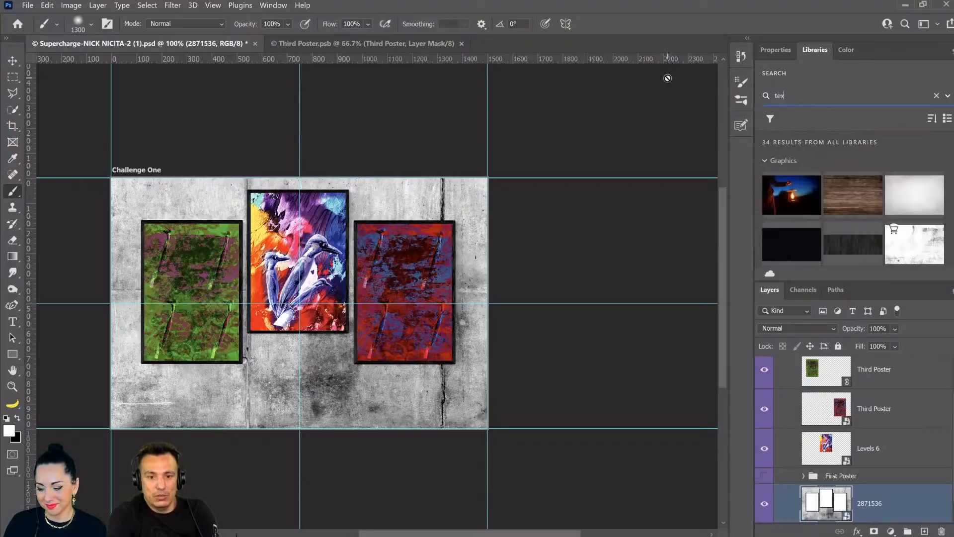
{"action": "scroll", "coordinate": [806, 178], "scroll_direction": "down", "scroll_amount": 3}
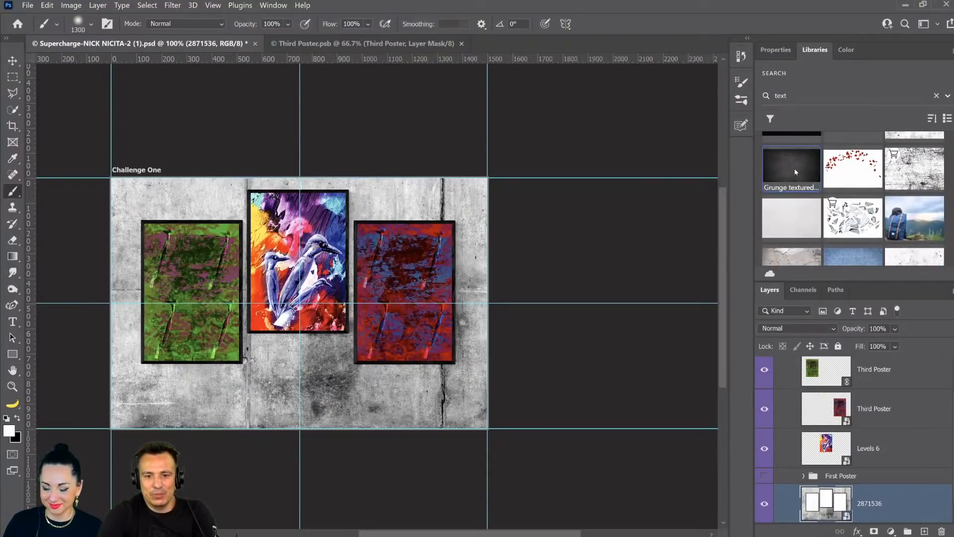
{"action": "double_click", "coordinate": [794, 168]}
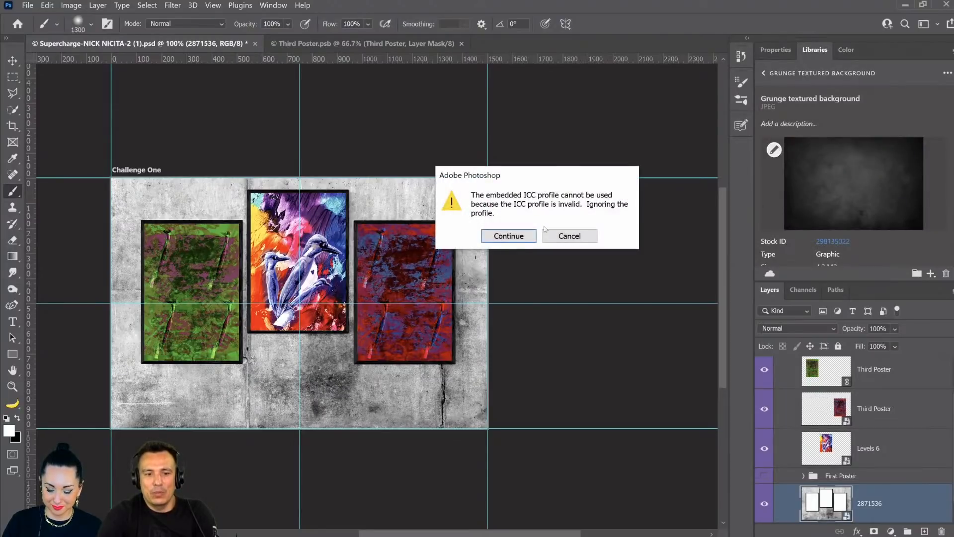
{"action": "left_click", "coordinate": [518, 237]}
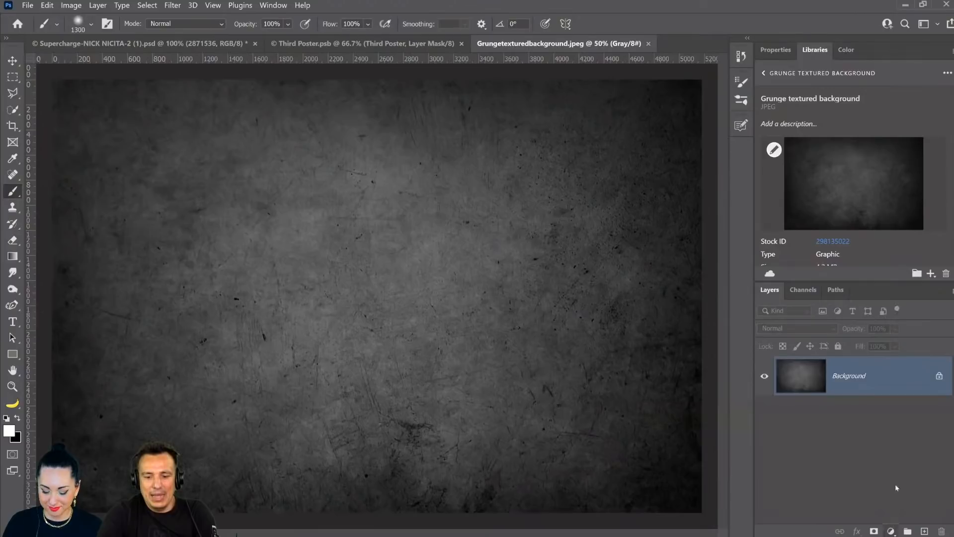
- Add a Levels adjustment with the midtones at 3.52 and clip it to the grunge background
{"action": "left_click", "coordinate": [890, 531]}
{"action": "left_click", "coordinate": [882, 350]}
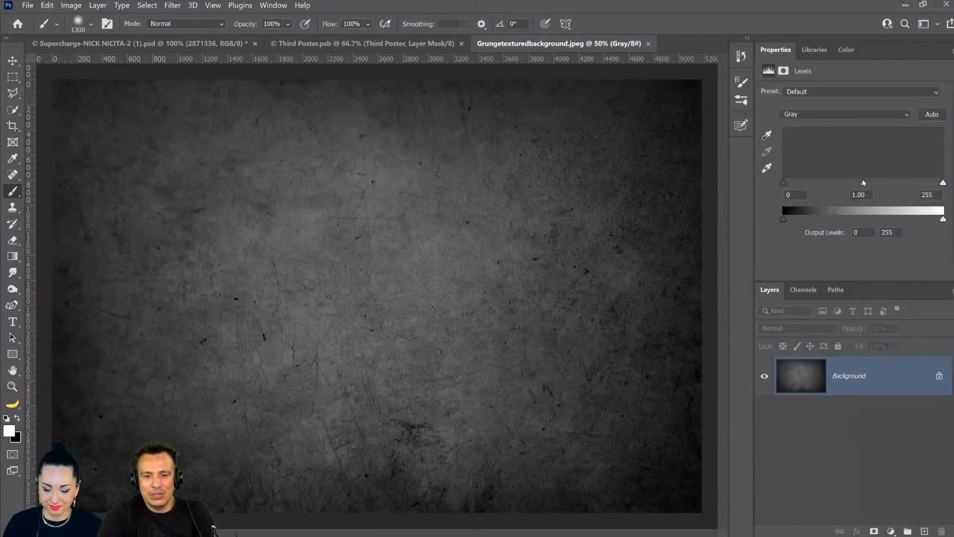
{"action": "left_click_drag", "start_coordinate": [822, 184], "coordinate": [798, 184]}
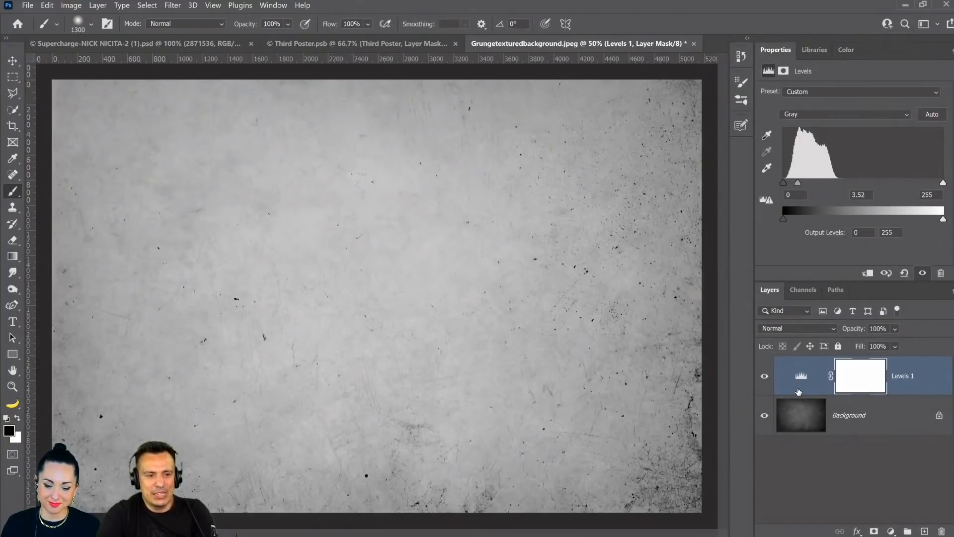
{"action": "left_click", "coordinate": [867, 273]}
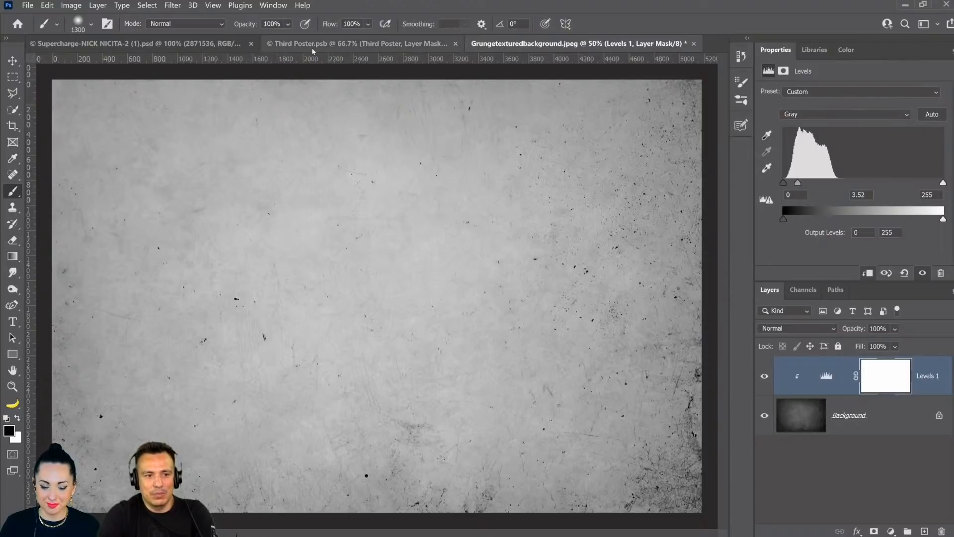
- Close the Third Poster.psb document and return to the grunge background document
{"action": "left_click", "coordinate": [437, 43]}
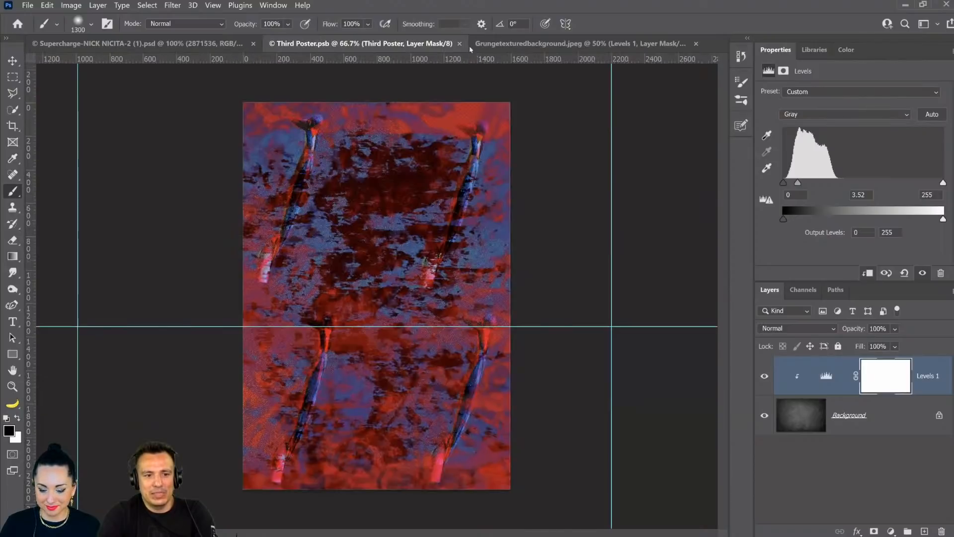
{"action": "left_click", "coordinate": [460, 44]}
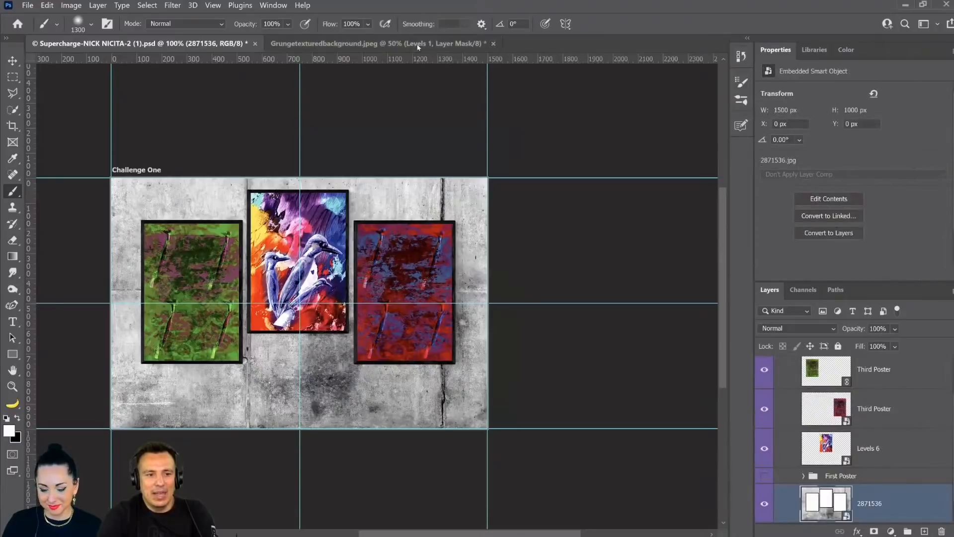
{"action": "left_click", "coordinate": [378, 44]}
- Draw a black rectangle shape without a stroke, about 1925 by 2957 px, over the middle of the background
{"action": "key", "text": "x"}
{"action": "left_click_drag", "start_coordinate": [17, 351], "coordinate": [77, 354]}
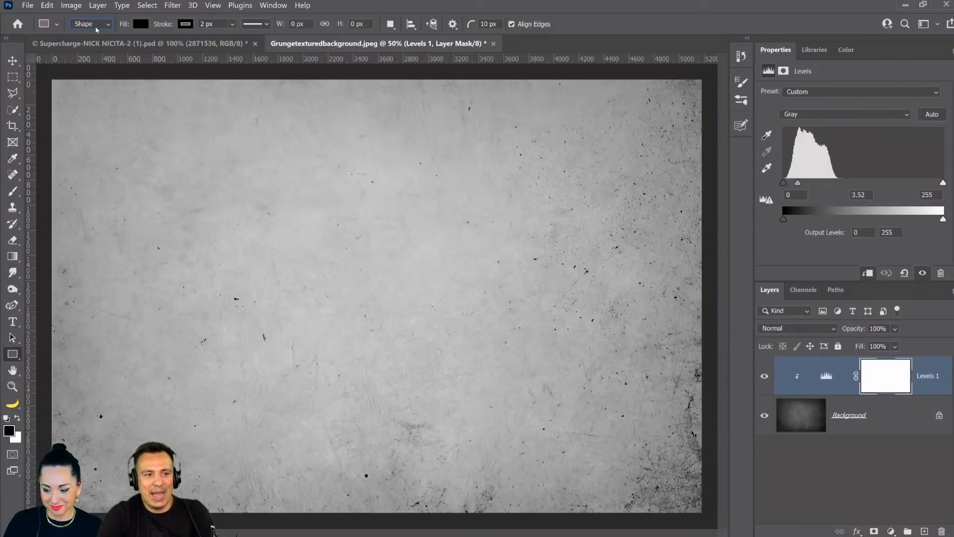
{"action": "left_click", "coordinate": [185, 24]}
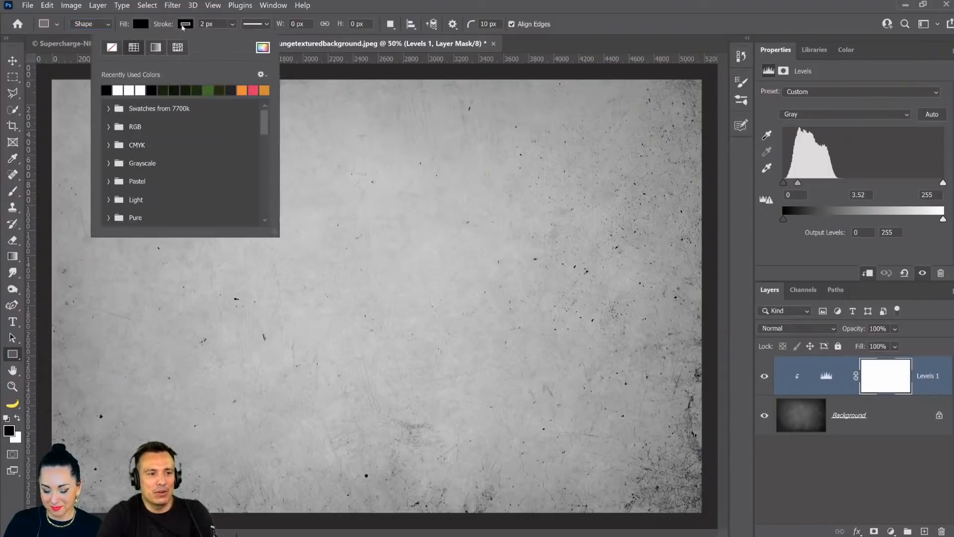
{"action": "left_click", "coordinate": [111, 48]}
{"action": "left_click", "coordinate": [403, 11]}
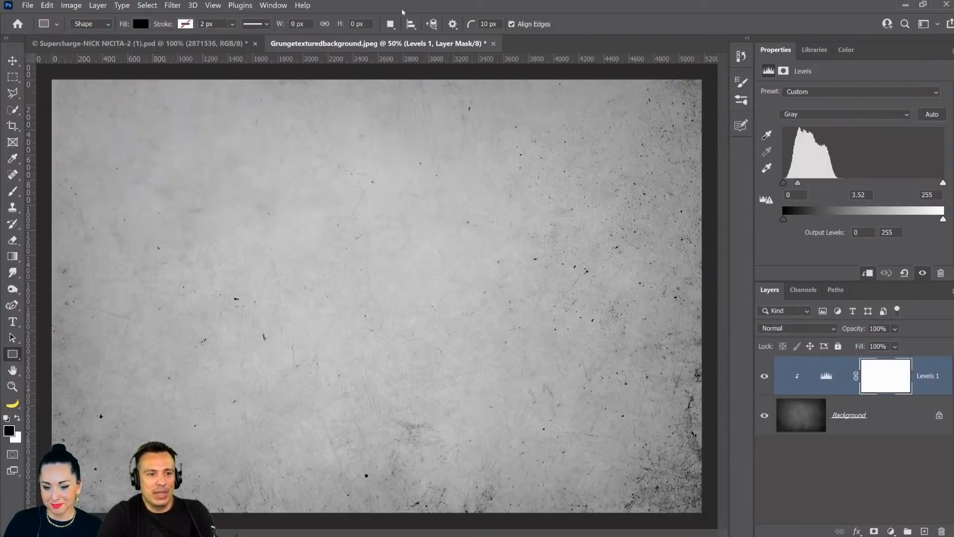
{"action": "left_click_drag", "start_coordinate": [239, 115], "coordinate": [480, 485]}
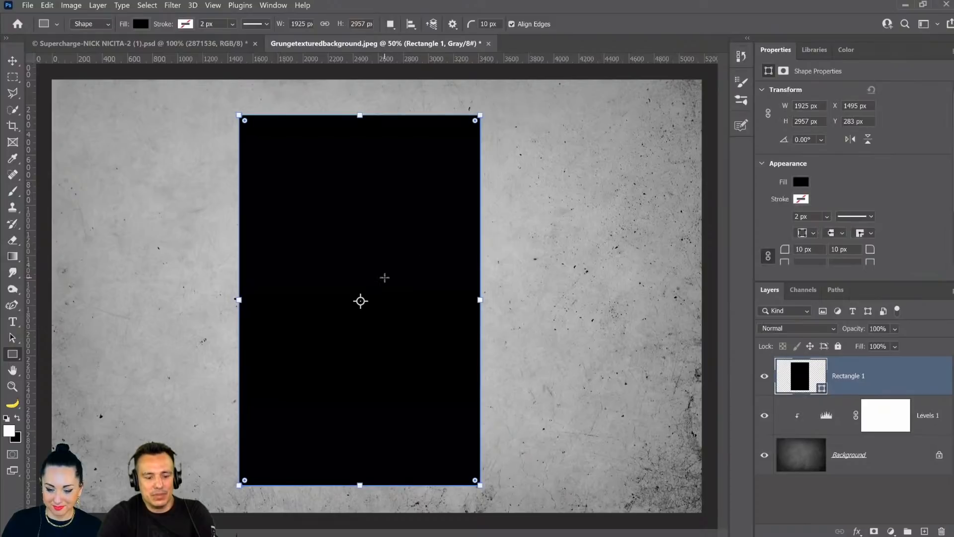
- Centre the black rectangle horizontally and vertically on the canvas, and clear the selection
{"action": "key", "text": "v"}
{"action": "key", "text": "ctrl+a"}
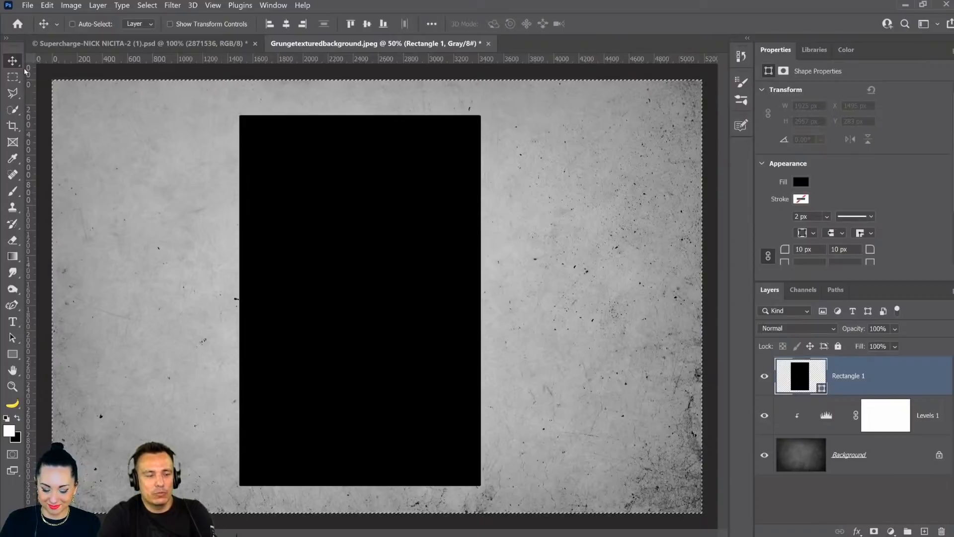
{"action": "left_click", "coordinate": [287, 24]}
{"action": "left_click", "coordinate": [366, 24]}
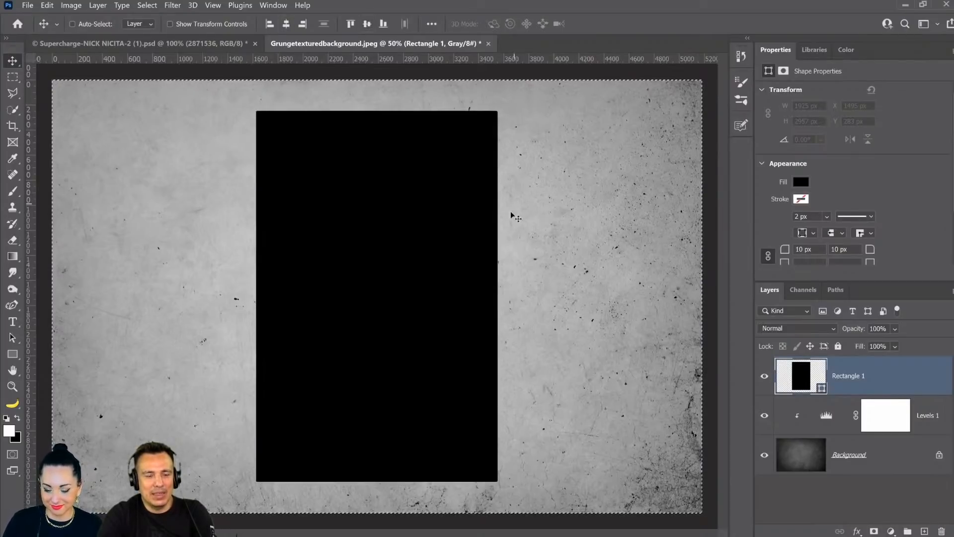
{"action": "key", "text": "ctrl+d"}
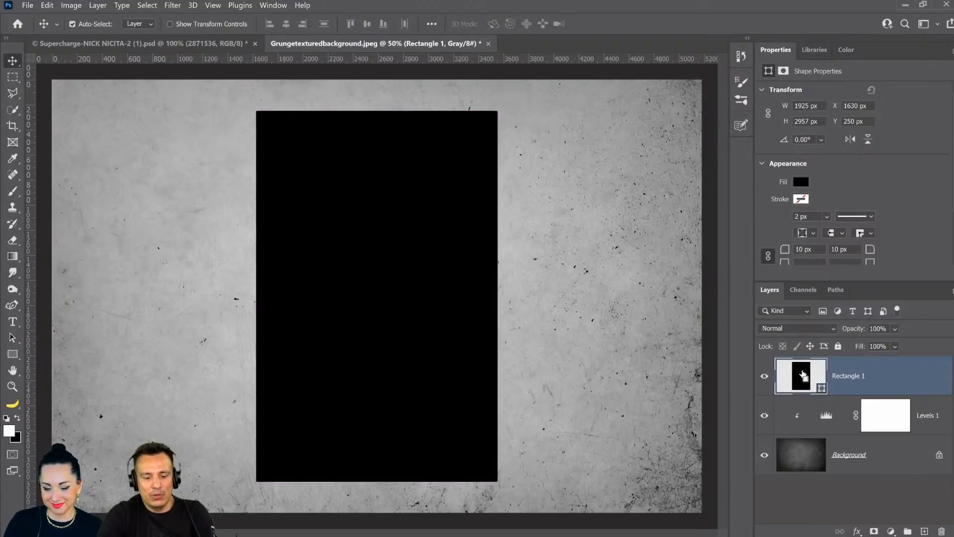
- Duplicate the black rectangle and scale the copy down around its centre to about 1805 by 2772 px
{"action": "key", "text": "ctrl+j"}
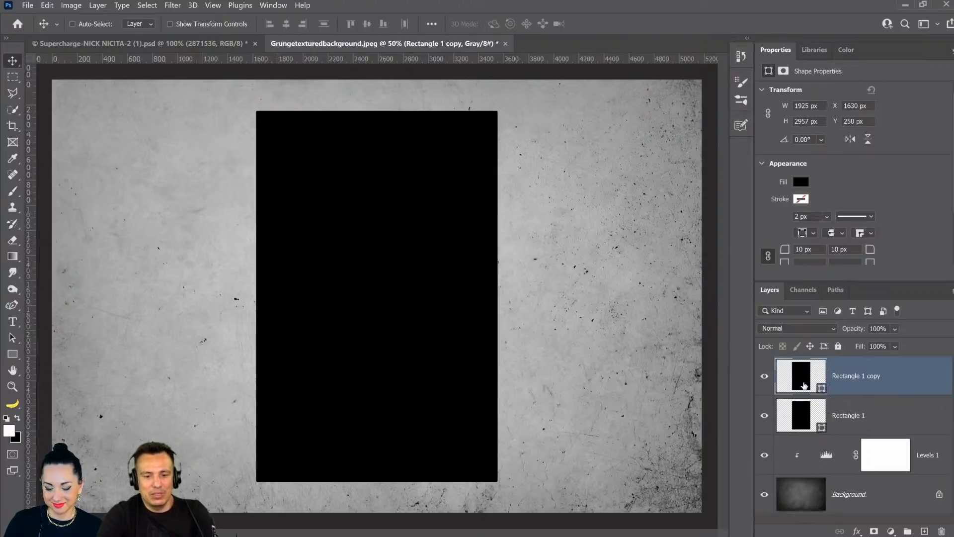
{"action": "key", "text": "ctrl+t"}
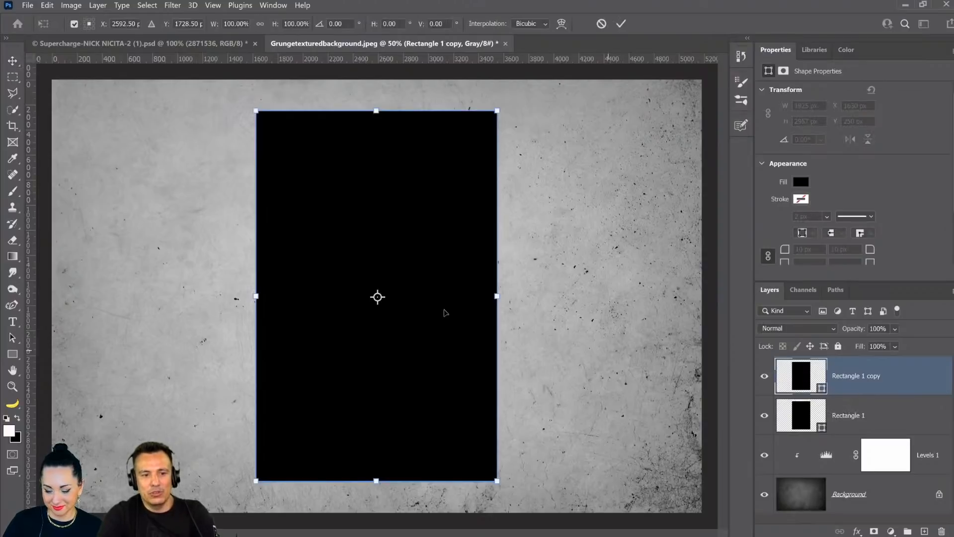
{"action": "left_click_drag", "start_coordinate": [256, 111], "coordinate": [266, 124]}
{"action": "key", "text": "Escape"}
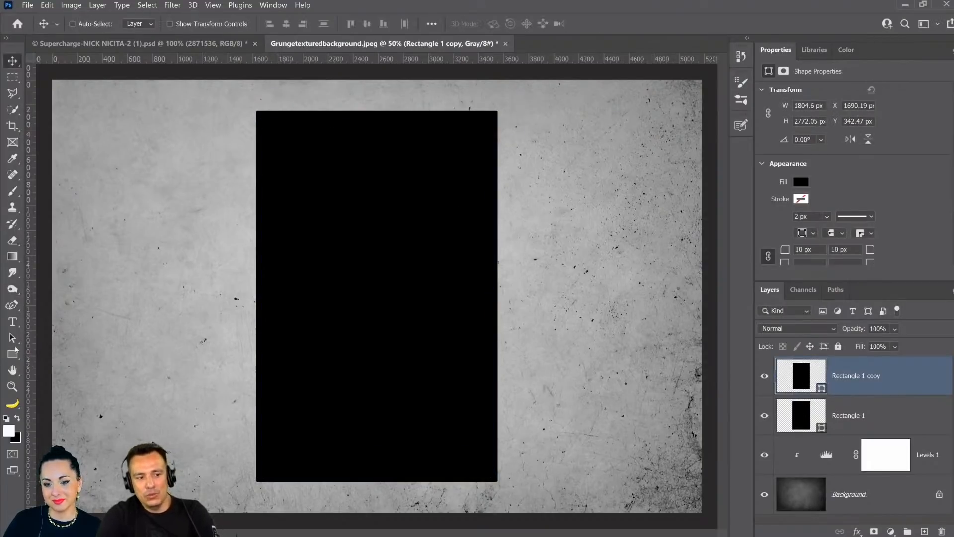
- Set the smaller rectangle copy's path operation to Subtract Front Shape
{"action": "left_click", "coordinate": [13, 353]}
{"action": "right_click", "coordinate": [13, 352]}
{"action": "left_click", "coordinate": [64, 354]}
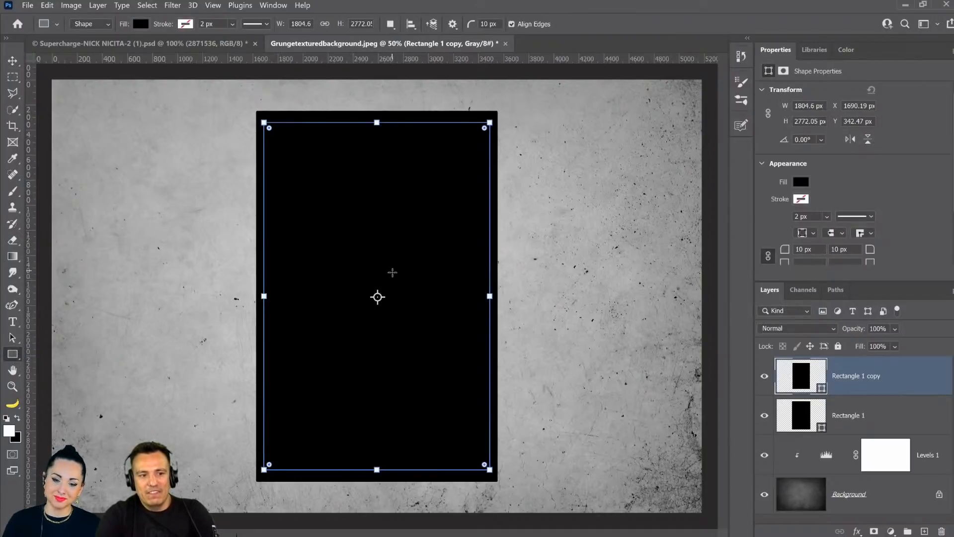
{"action": "left_click", "coordinate": [390, 24]}
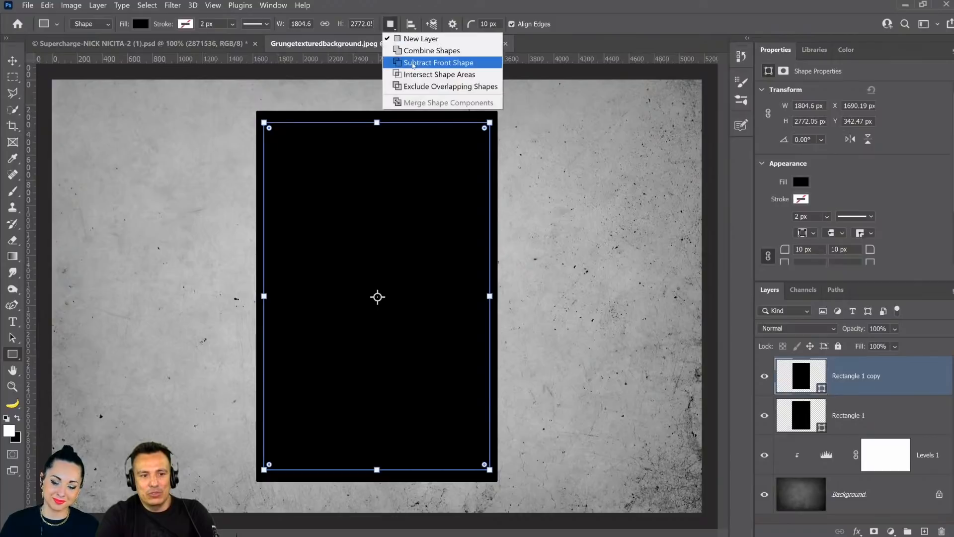
{"action": "left_click", "coordinate": [413, 62]}
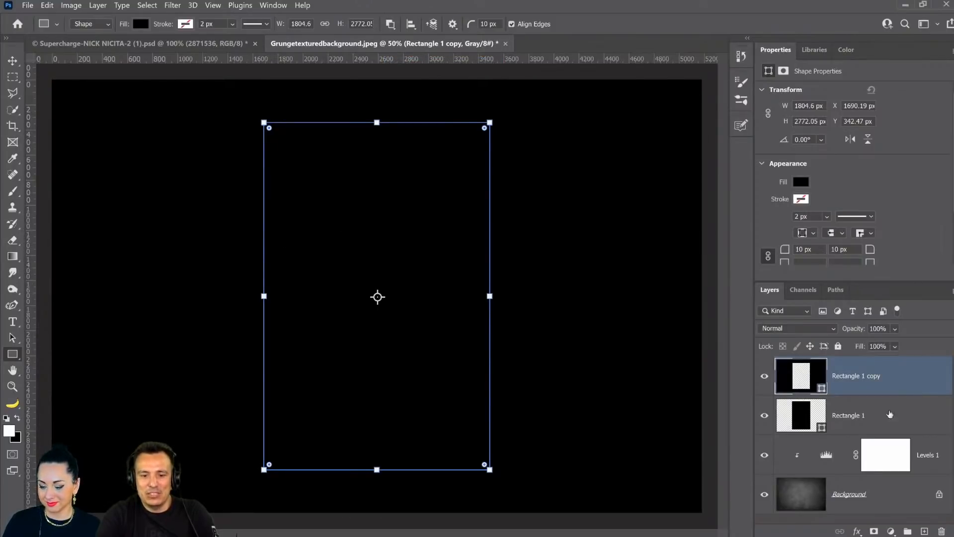
- Merge the smaller subtracting rectangle with the original rectangle into one hollow frame shape
{"action": "left_click", "coordinate": [874, 420], "text": "shift"}
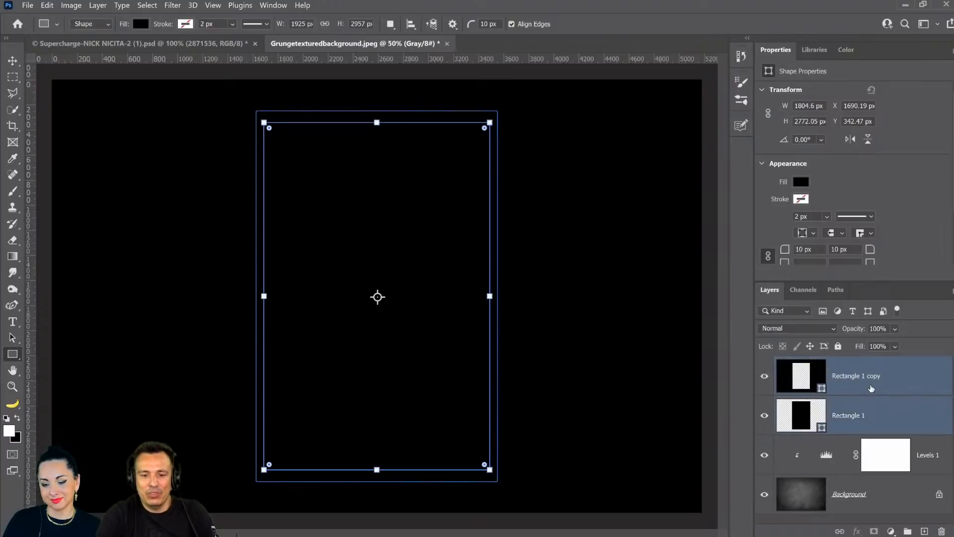
{"action": "key", "text": "ctrl+e"}
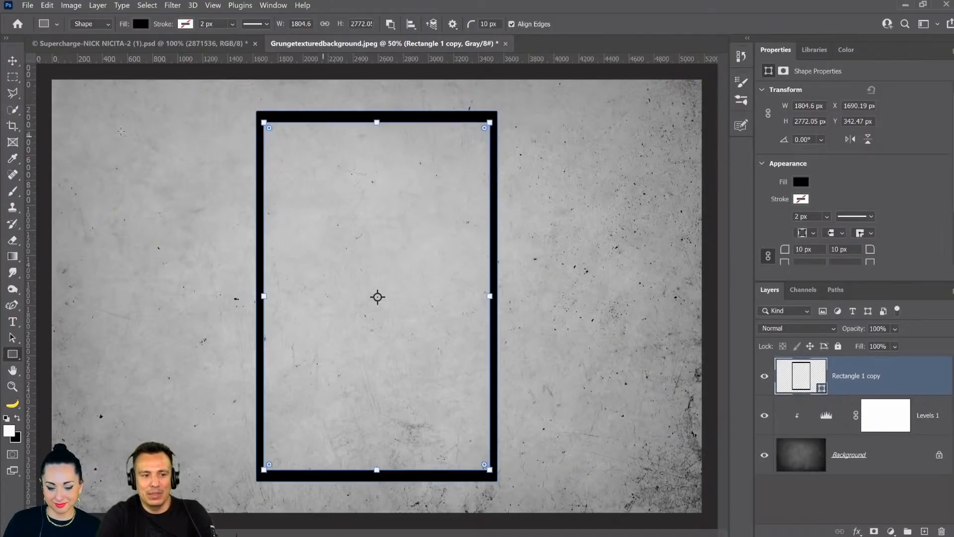
- Try a white fill on the frame shape and undo it
{"action": "right_click", "coordinate": [12, 354]}
{"action": "left_click", "coordinate": [67, 354]}
{"action": "left_click", "coordinate": [140, 23]}
{"action": "left_click", "coordinate": [76, 90]}
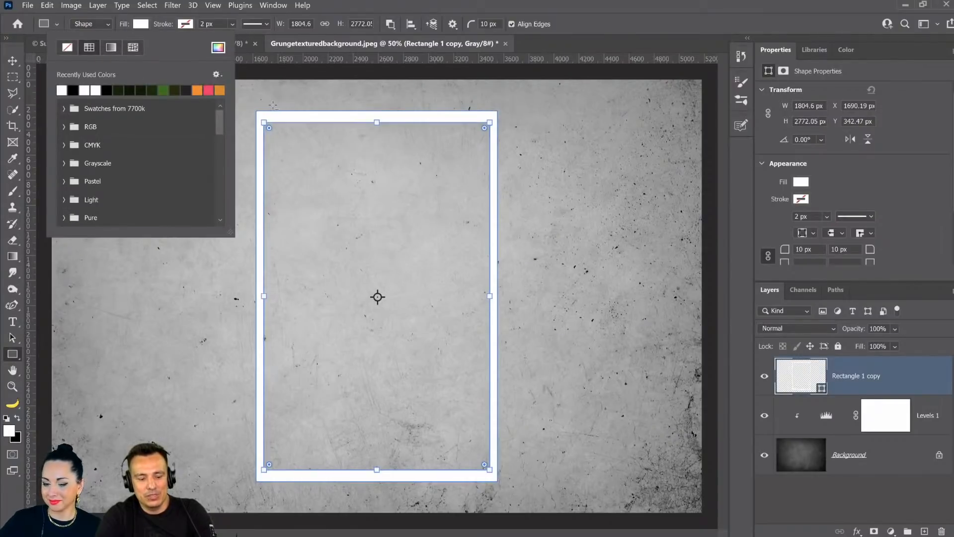
{"action": "left_click", "coordinate": [443, 11]}
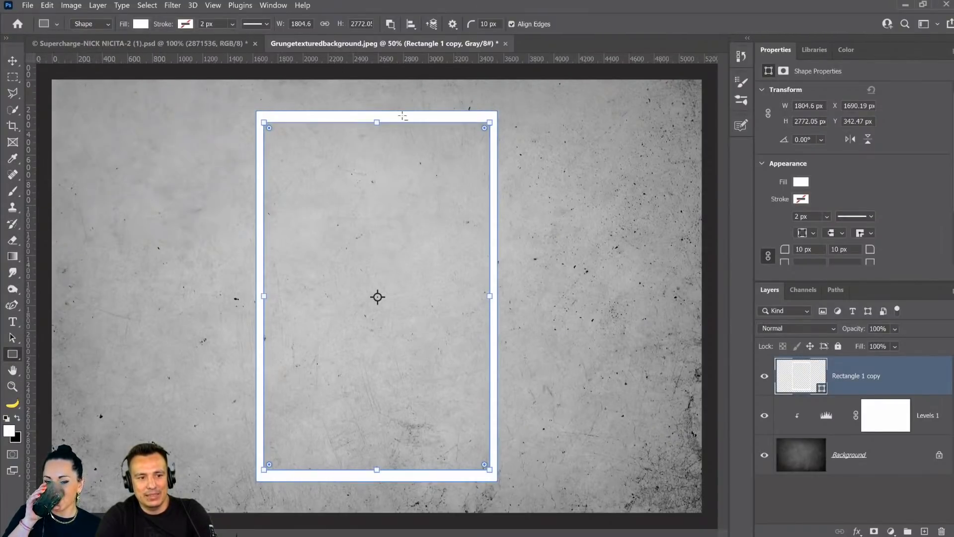
{"action": "key", "text": "ctrl+z"}
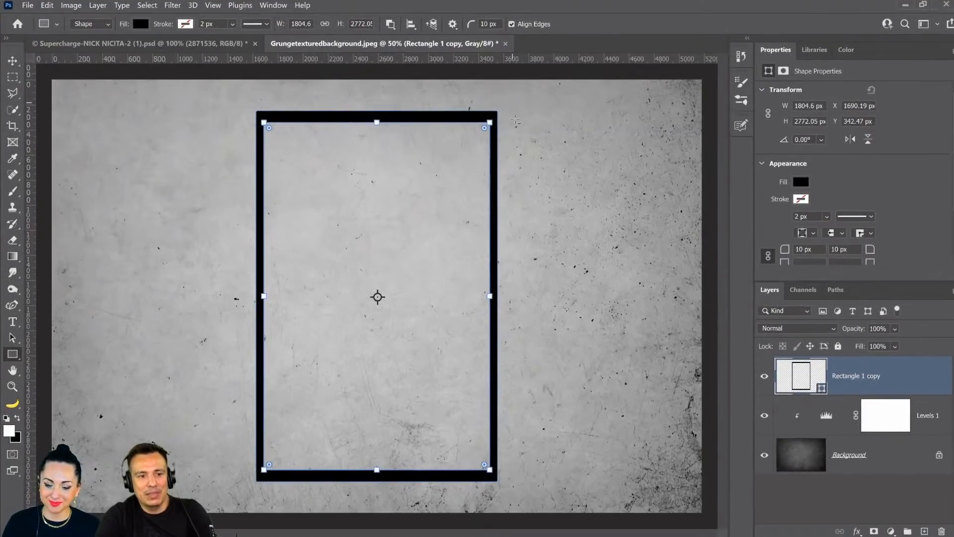
- Draw a rectangle about 1861 by 2829 px beneath the frame, covering its opening, and fill it with white (ffffff)
{"action": "left_click", "coordinate": [923, 416]}
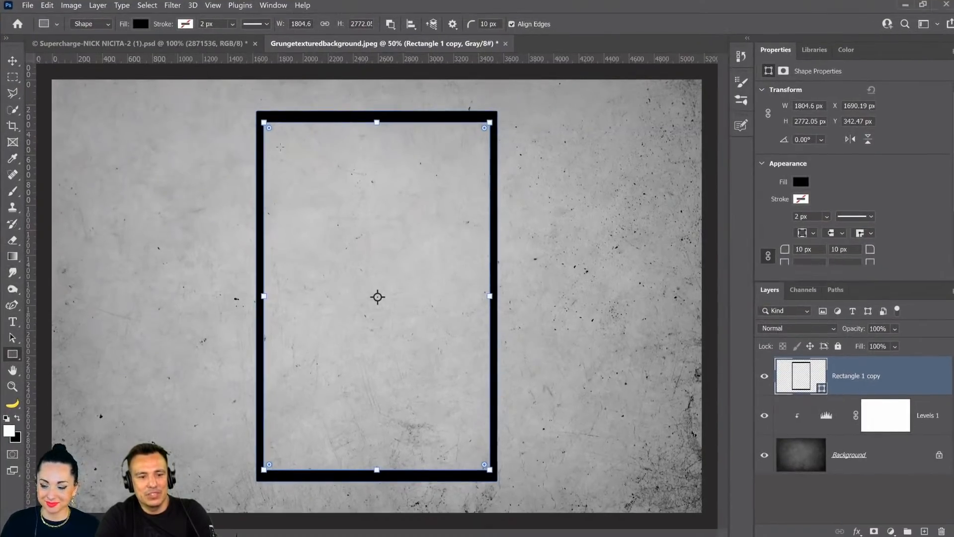
{"action": "left_click_drag", "start_coordinate": [257, 119], "coordinate": [492, 471]}
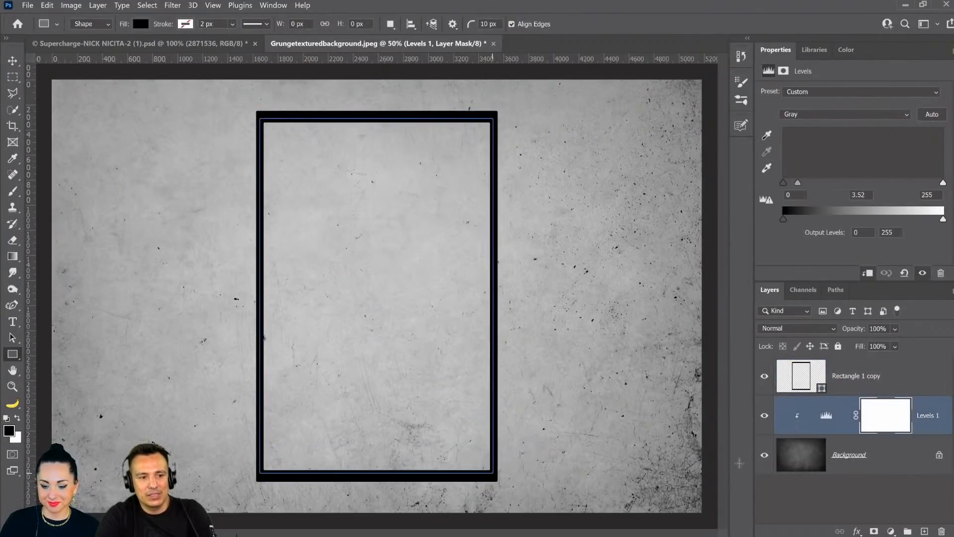
{"action": "double_click", "coordinate": [799, 426]}
{"action": "left_click_drag", "start_coordinate": [670, 166], "coordinate": [628, 162]}
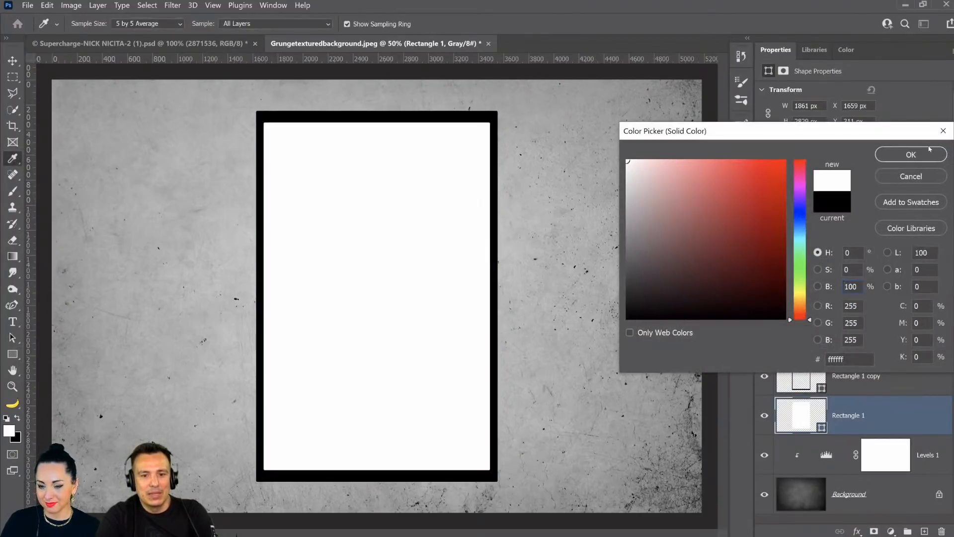
{"action": "left_click", "coordinate": [925, 155]}
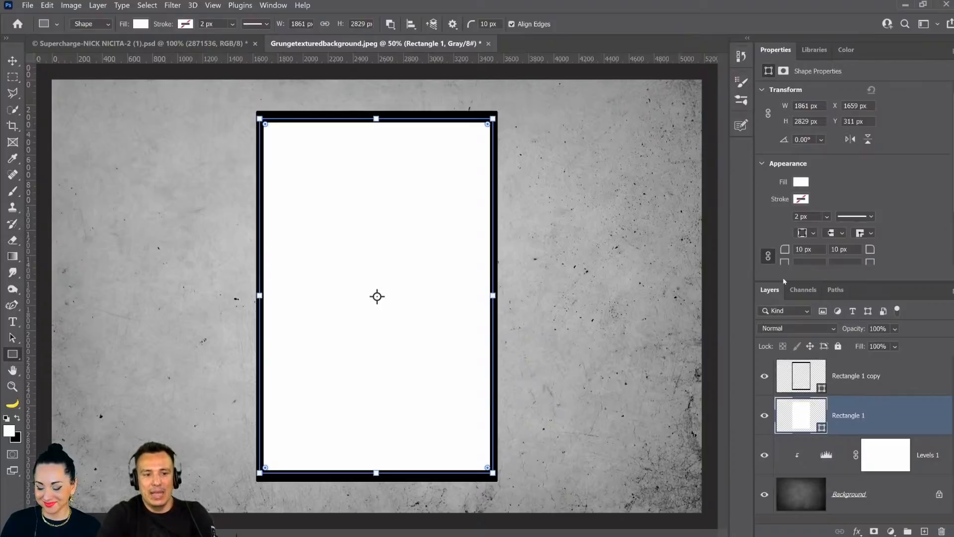
- Select the frame layer and return to the library search results for "text"
{"action": "left_click", "coordinate": [801, 377]}
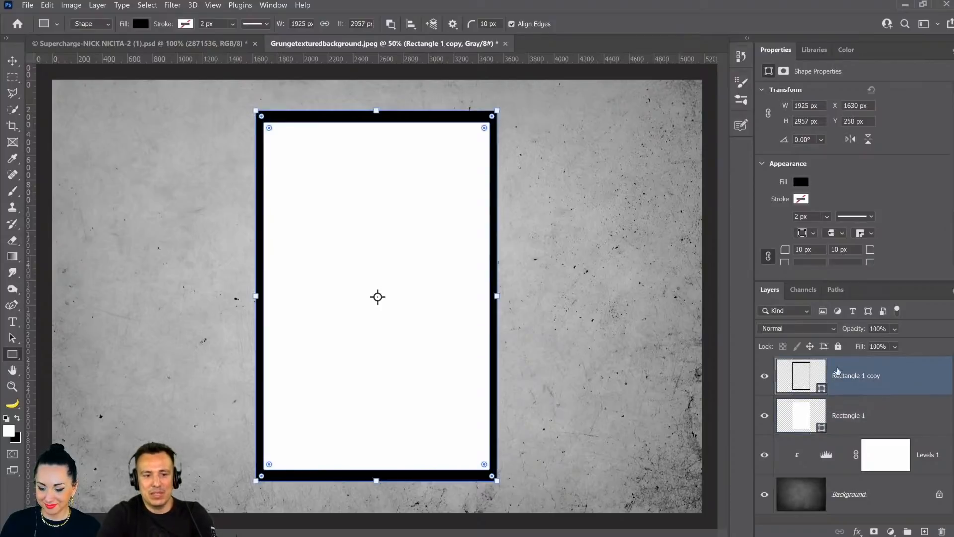
{"action": "left_click", "coordinate": [814, 52]}
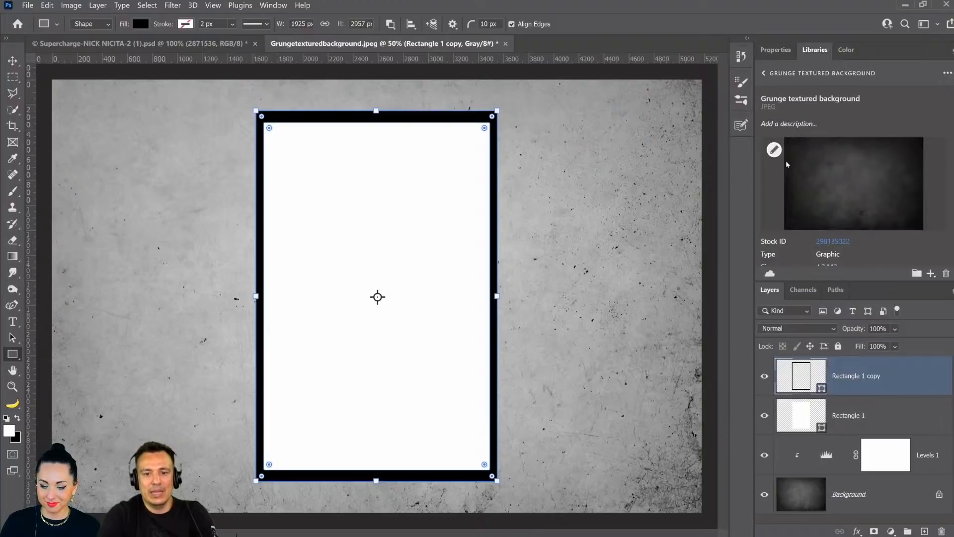
{"action": "left_click", "coordinate": [764, 74]}
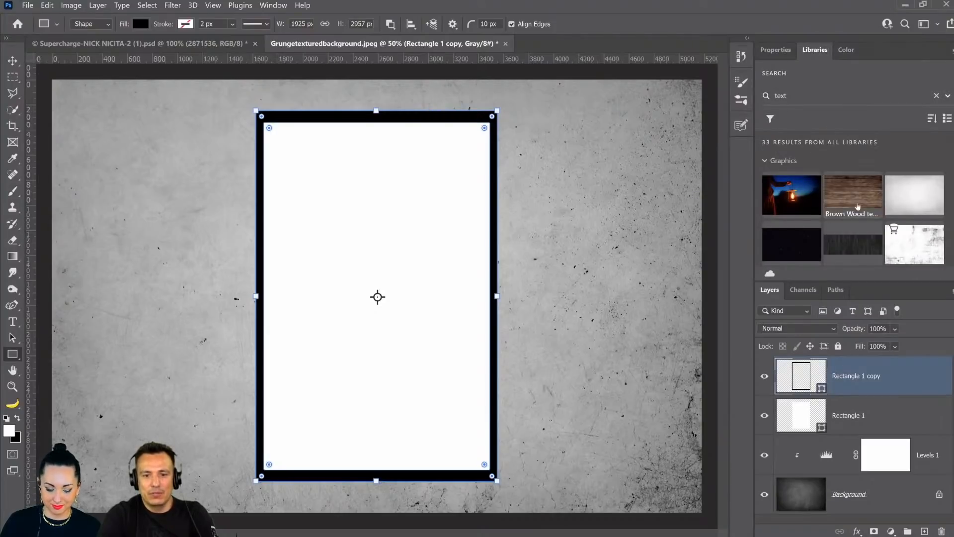
- Try placing the Brown Wood texture above the frame layer and undo the placement
{"action": "left_click_drag", "start_coordinate": [852, 193], "coordinate": [840, 366]}
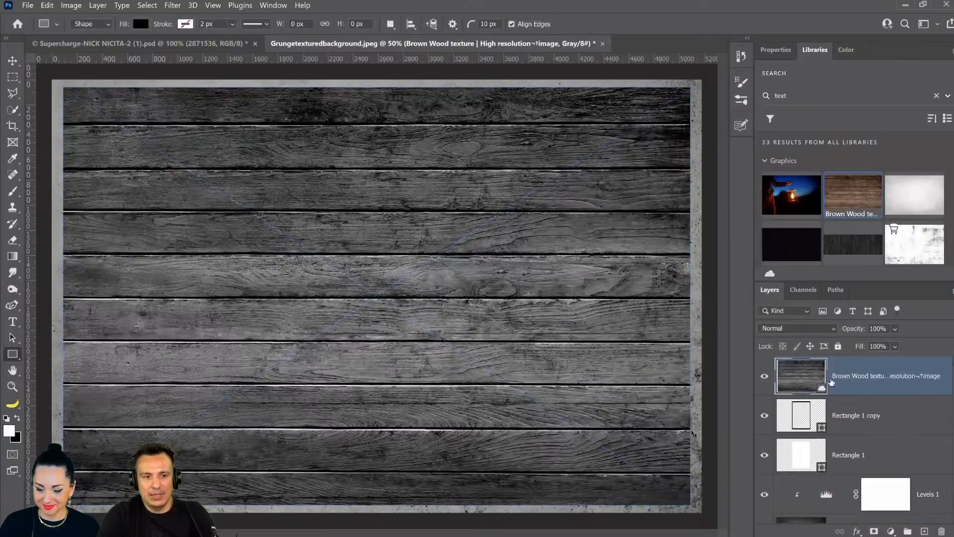
{"action": "key", "text": "ctrl+z"}
- Convert the document's colour mode to RGB Color without flattening the layers
{"action": "left_click", "coordinate": [71, 5]}
{"action": "mouse_move", "coordinate": [79, 18]}
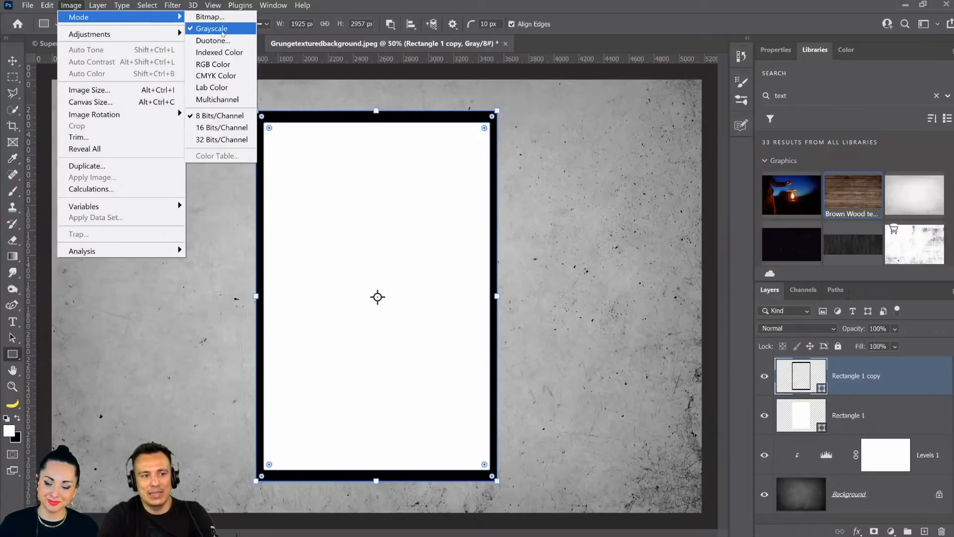
{"action": "left_click", "coordinate": [214, 64]}
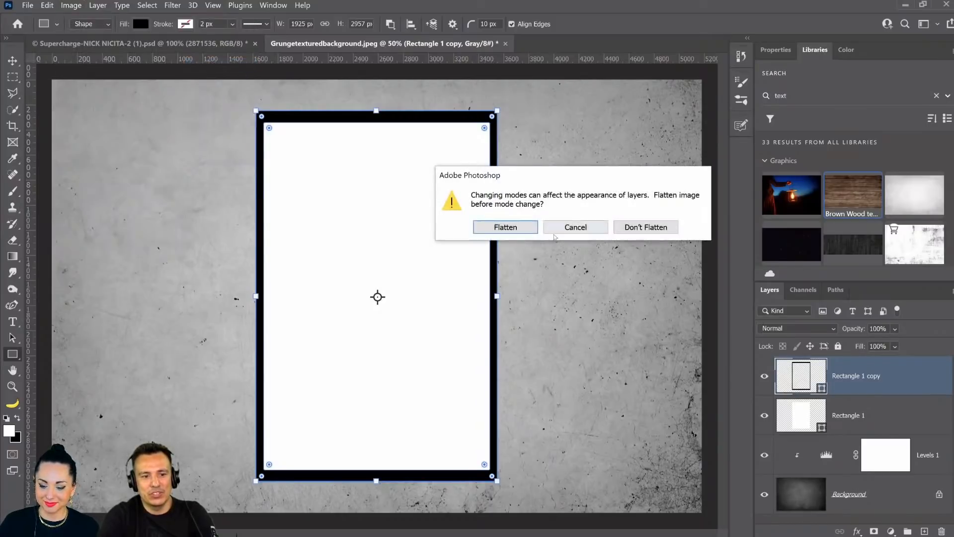
{"action": "left_click", "coordinate": [646, 227]}
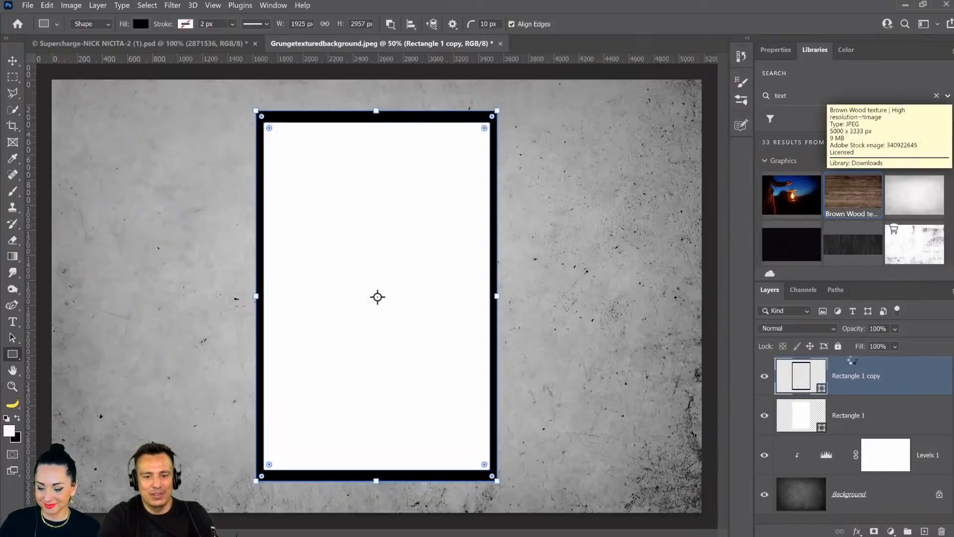
- Place the Brown Wood texture from the library above the frame layer at 100% scale and clip it to the frame
{"action": "key", "text": "ctrl+t"}
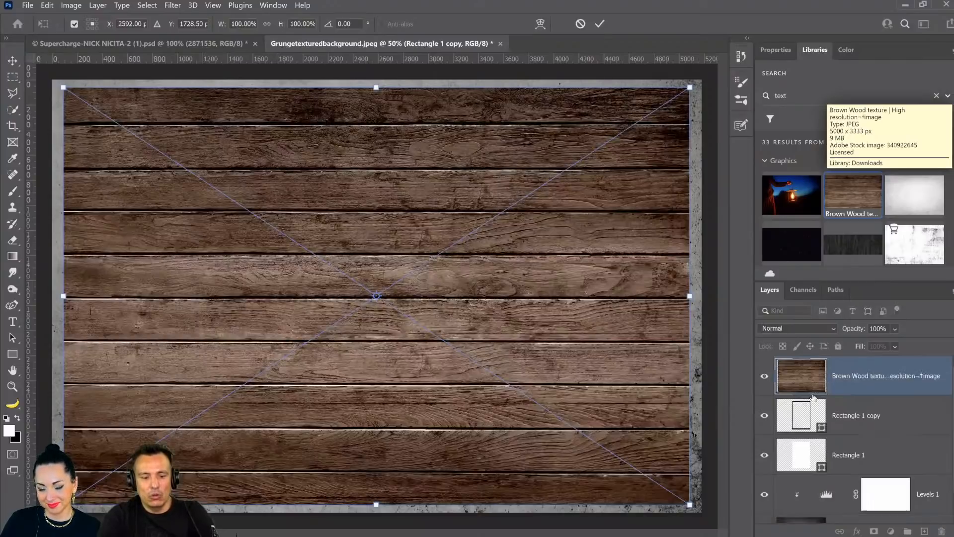
{"action": "key", "text": "Return"}
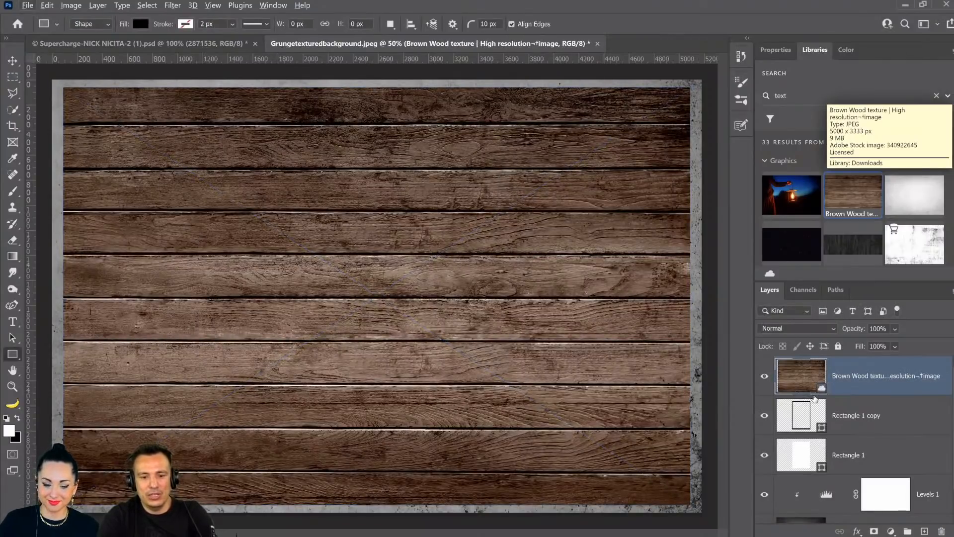
{"action": "left_click", "coordinate": [815, 396], "text": "alt"}
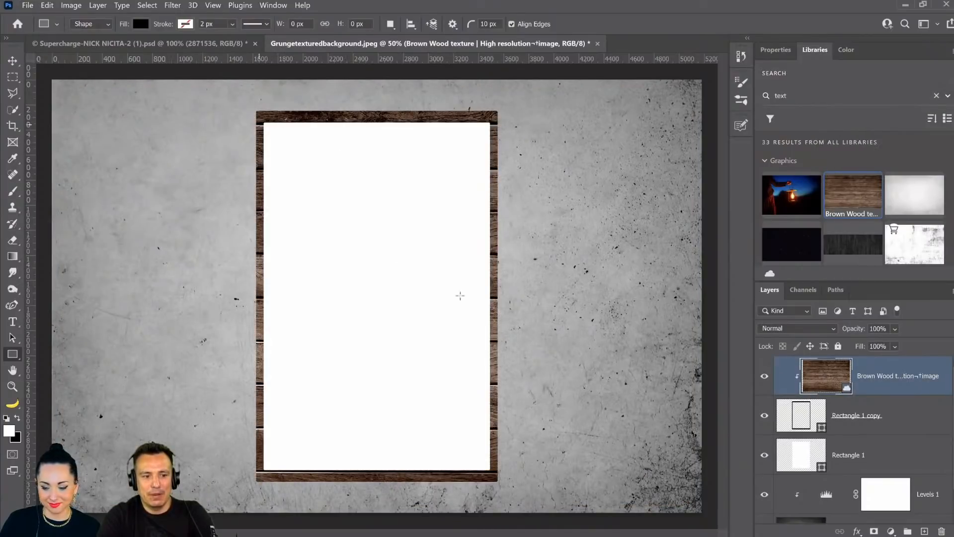
- Add a Bevel & Emboss with Contour to the frame, with 1% depth, 65% highlight opacity and 74% shadow opacity
{"action": "left_click", "coordinate": [914, 425]}
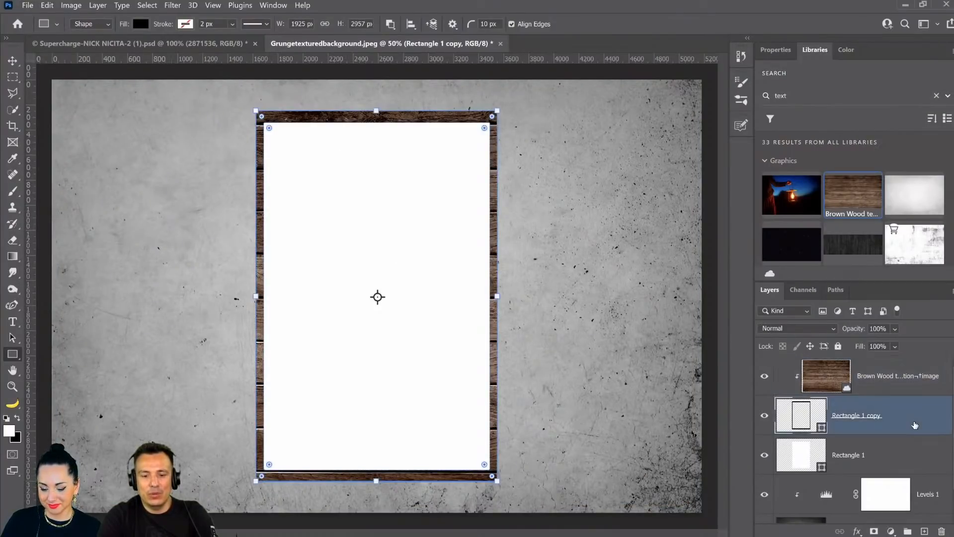
{"action": "double_click", "coordinate": [915, 425]}
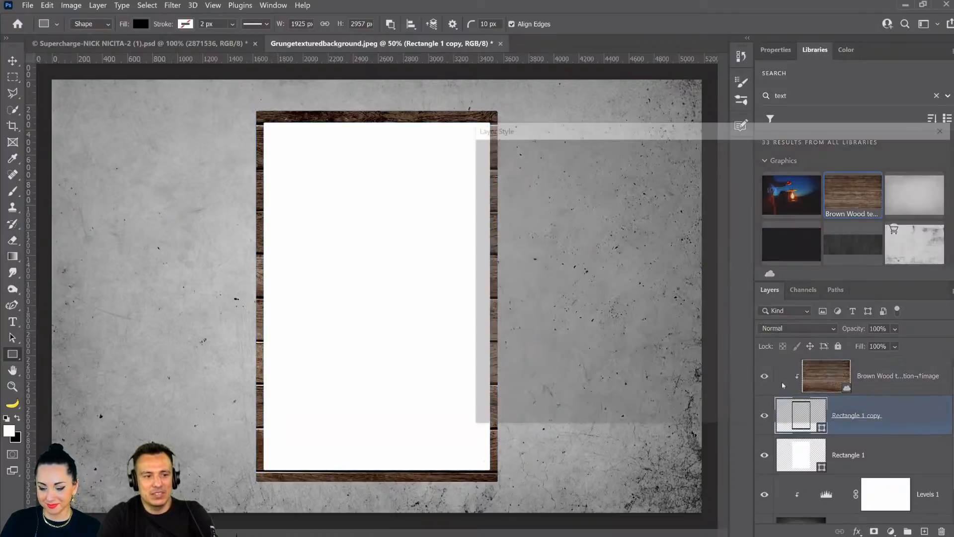
{"action": "left_click", "coordinate": [497, 185]}
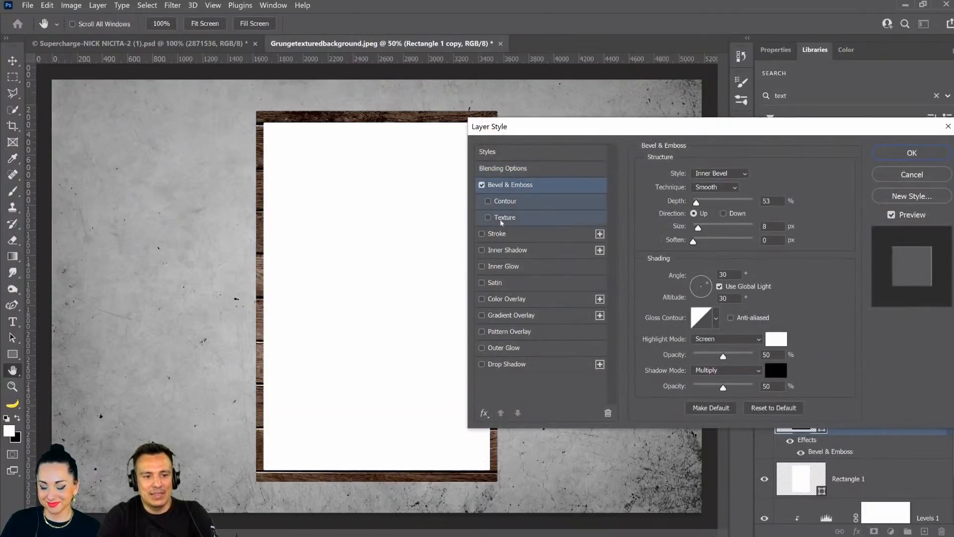
{"action": "left_click", "coordinate": [502, 201]}
{"action": "left_click", "coordinate": [535, 184]}
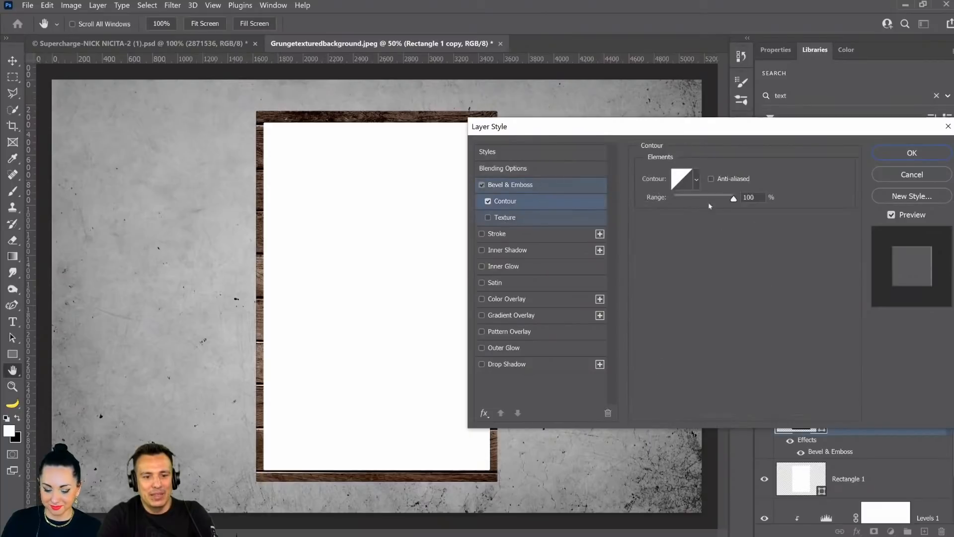
{"action": "left_click_drag", "start_coordinate": [714, 202], "coordinate": [690, 201]}
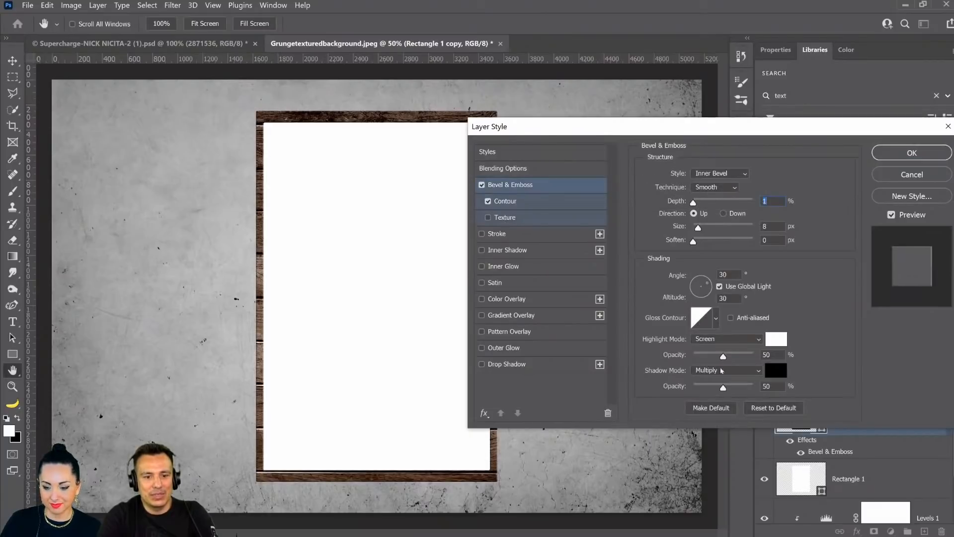
{"action": "left_click_drag", "start_coordinate": [723, 356], "coordinate": [737, 386]}
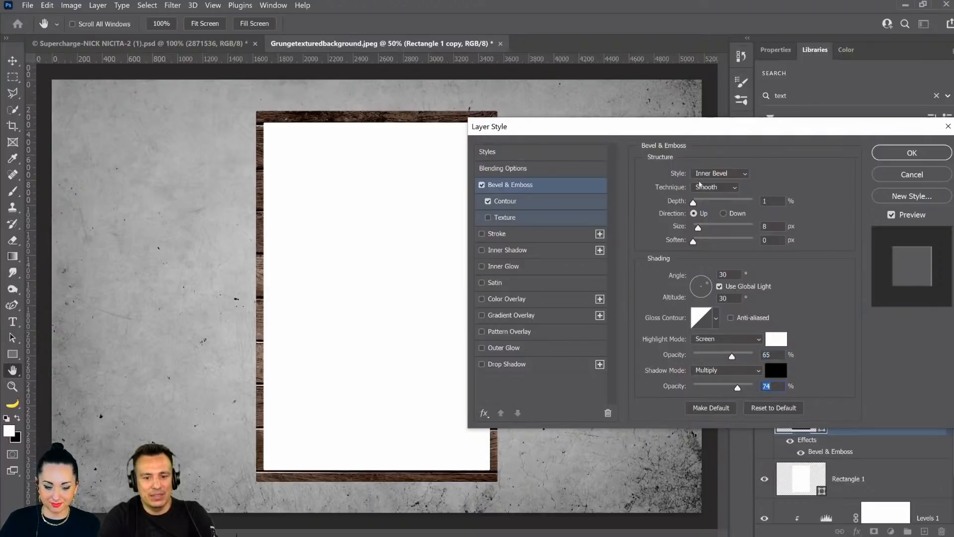
{"action": "left_click", "coordinate": [912, 153]}
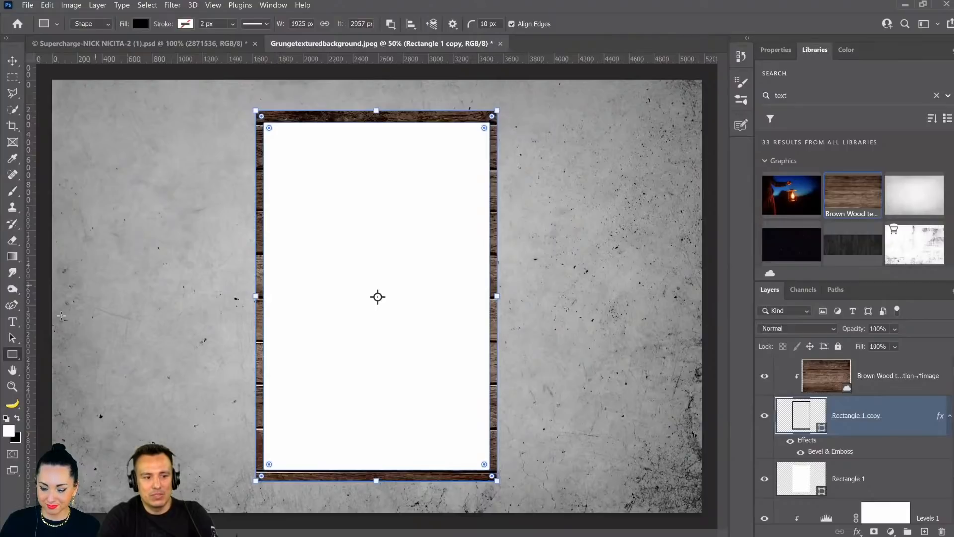
- Hide the clipped wood texture layer to expose the bare frame edge
{"action": "left_click", "coordinate": [13, 386]}
{"action": "left_click", "coordinate": [262, 289]}
{"action": "left_click", "coordinate": [263, 290]}
{"action": "left_click", "coordinate": [262, 289]}
{"action": "left_click", "coordinate": [262, 289]}
{"action": "left_click", "coordinate": [764, 377]}
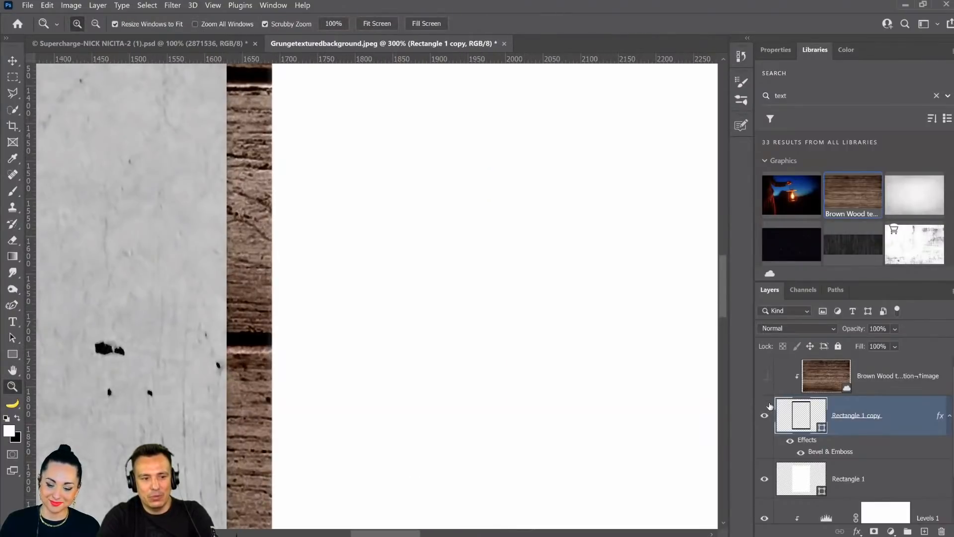
- Toggle the frame's layer effects off and on to compare the bevelled edge
{"action": "left_click", "coordinate": [791, 442]}
{"action": "left_click", "coordinate": [791, 441]}
{"action": "left_click", "coordinate": [791, 441]}
{"action": "left_click", "coordinate": [791, 441]}
{"action": "left_click", "coordinate": [791, 441]}
- Add an Outer Glow to the frame in black 000000, with Normal blend mode, 48% opacity and 4% noise
{"action": "double_click", "coordinate": [807, 440]}
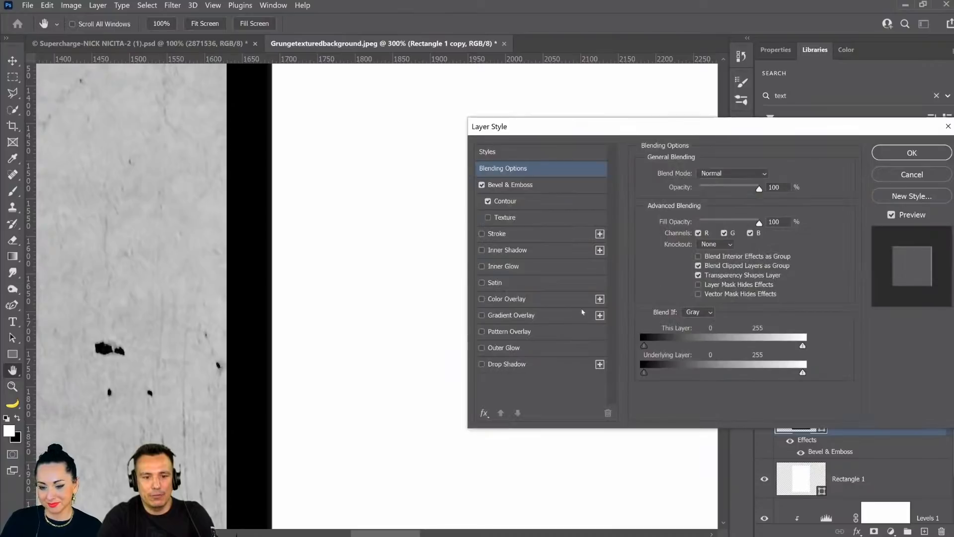
{"action": "left_click", "coordinate": [482, 348]}
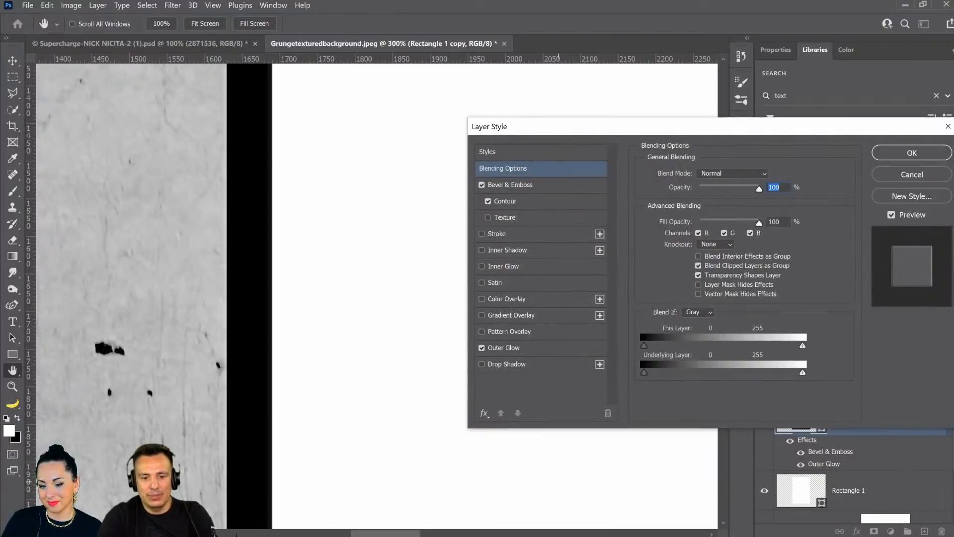
{"action": "left_click", "coordinate": [509, 348]}
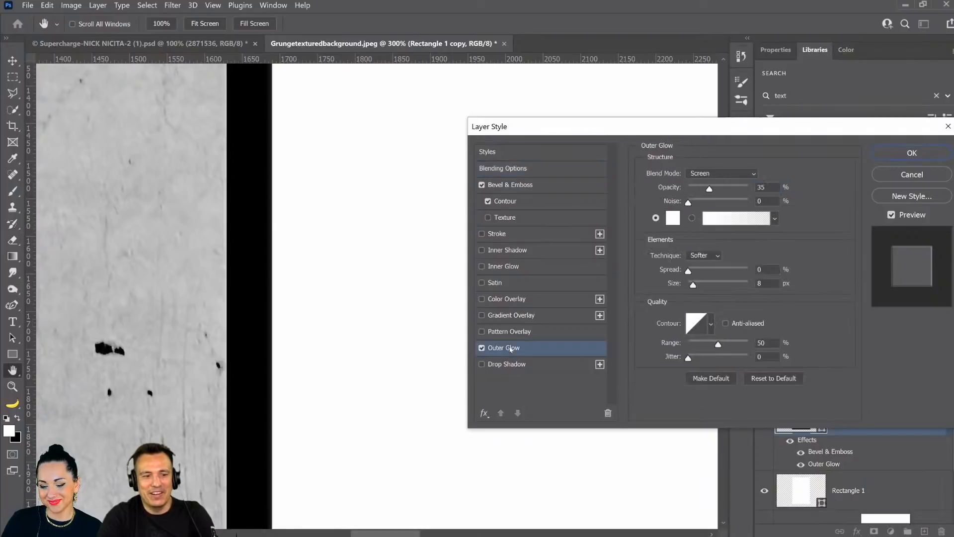
{"action": "mouse_move", "coordinate": [708, 190]}
{"action": "left_mouse_down"}
{"action": "mouse_move", "coordinate": [730, 191]}
{"action": "mouse_move", "coordinate": [715, 198]}
{"action": "left_mouse_up"}
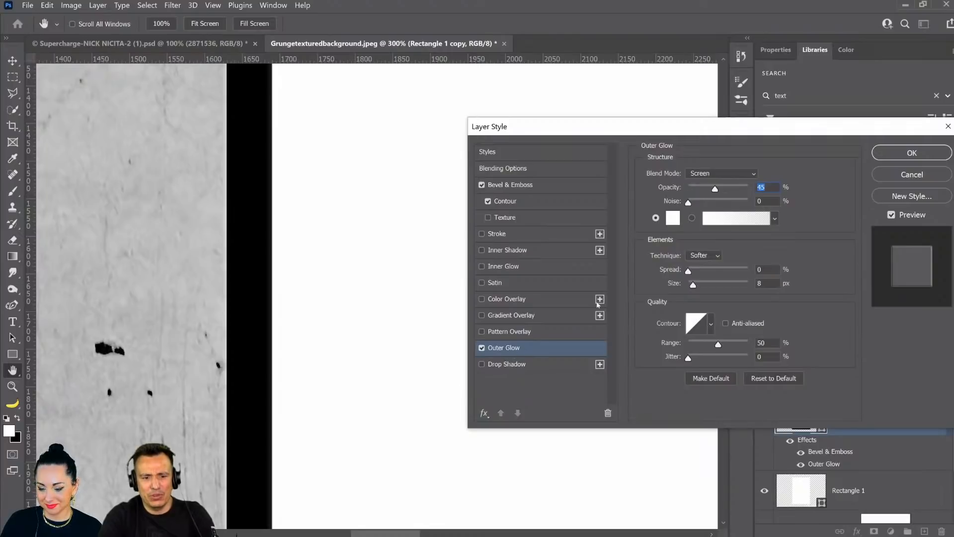
{"action": "left_click", "coordinate": [673, 217]}
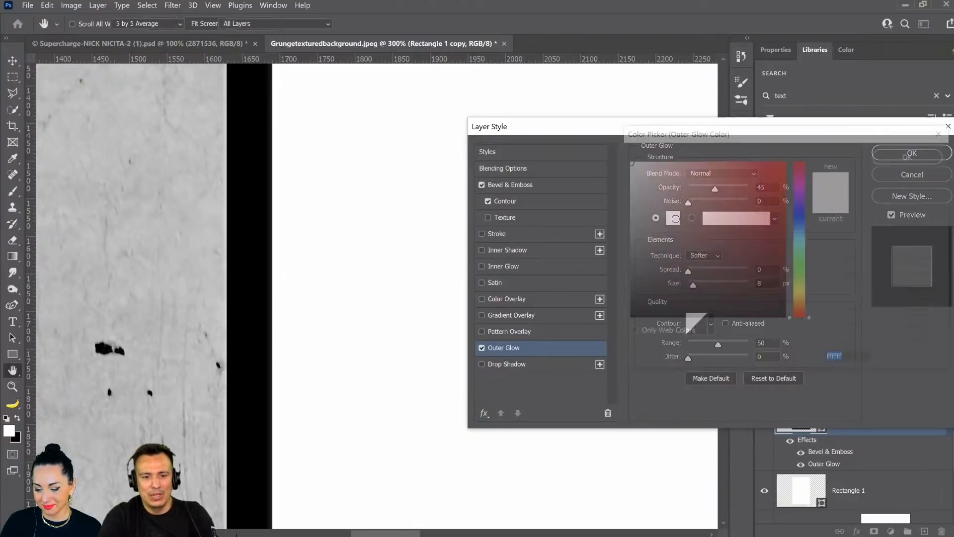
{"action": "type", "text": "000000"}
{"action": "key", "text": "space"}
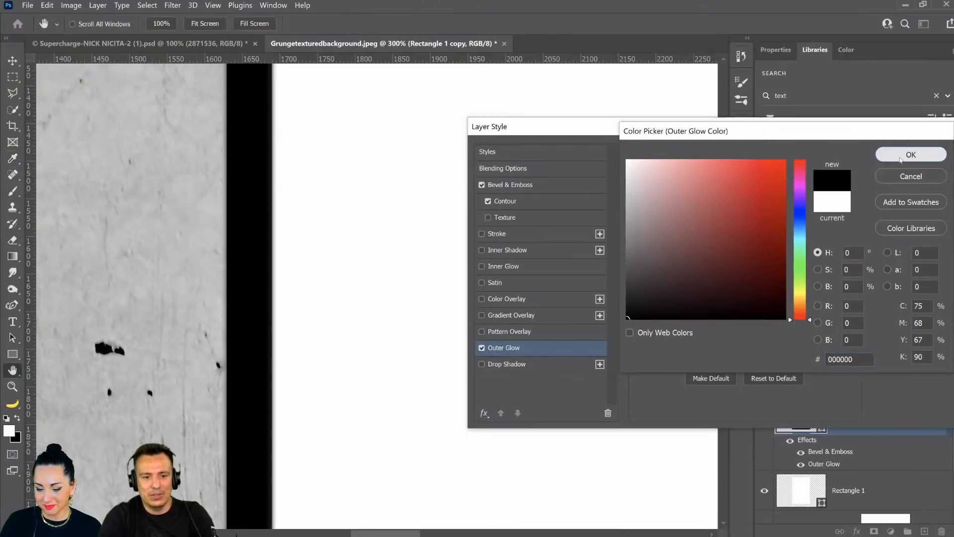
{"action": "left_click_drag", "start_coordinate": [722, 188], "coordinate": [740, 193]}
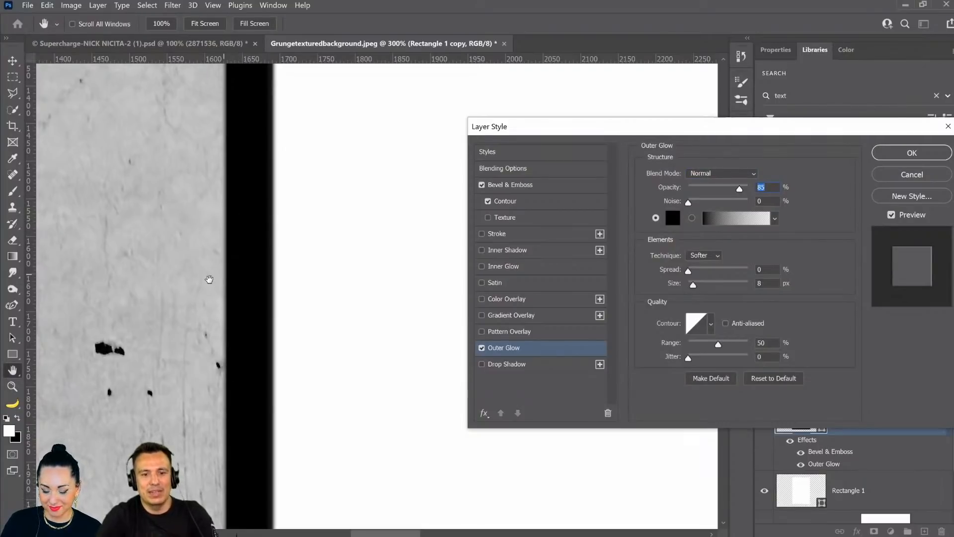
{"action": "left_click_drag", "start_coordinate": [697, 192], "coordinate": [718, 193]}
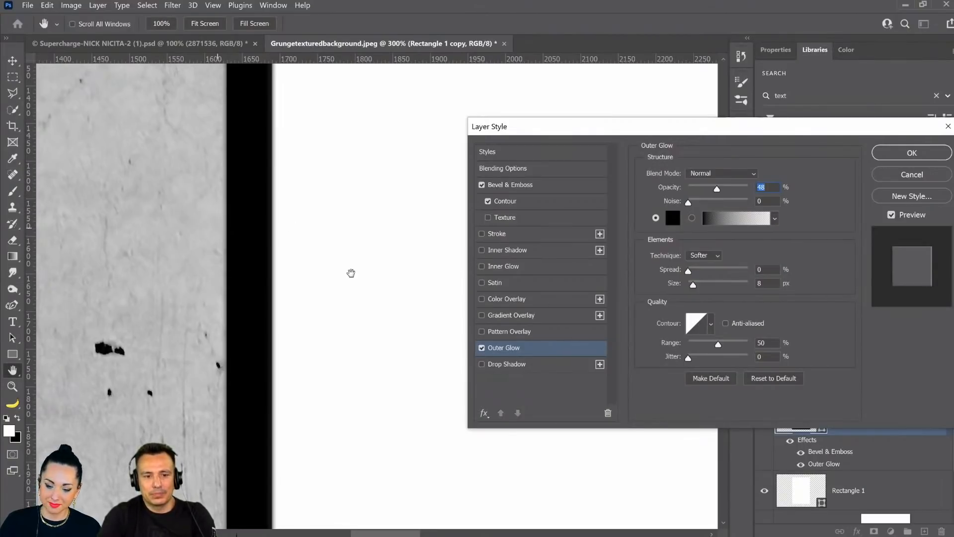
{"action": "mouse_move", "coordinate": [689, 202]}
{"action": "left_mouse_down"}
{"action": "mouse_move", "coordinate": [698, 208]}
{"action": "mouse_move", "coordinate": [690, 203]}
{"action": "left_mouse_up"}
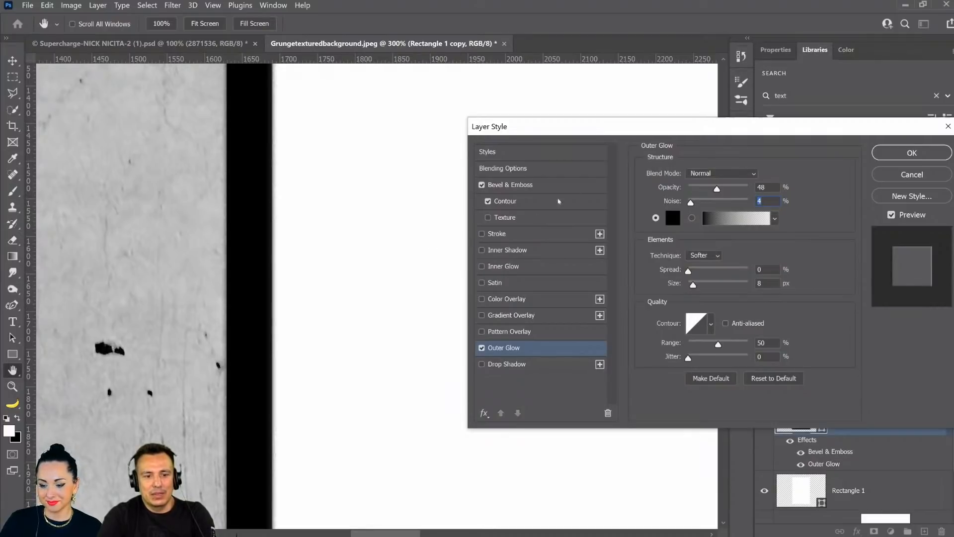
- Add a dark 1c2425 Color Overlay at 100% opacity to the frame, trying grey 8e8e8e as an alternative
{"action": "left_click", "coordinate": [504, 299]}
{"action": "left_click", "coordinate": [780, 176]}
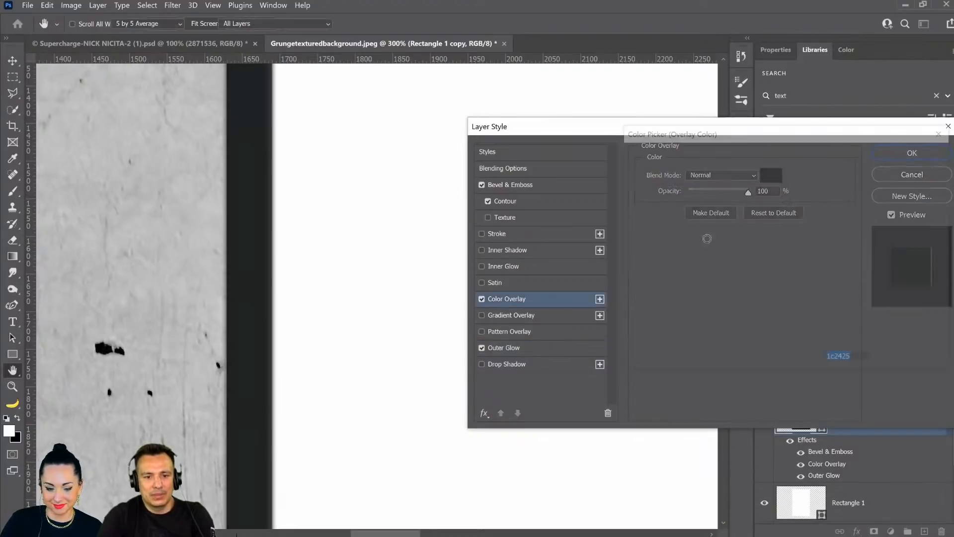
{"action": "type", "text": "8e8e8e"}
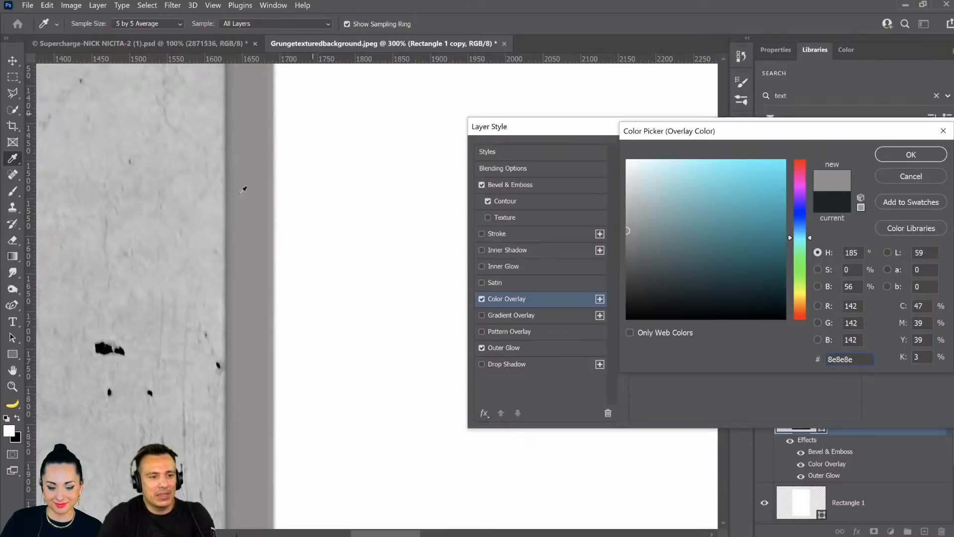
{"action": "left_click", "coordinate": [920, 158]}
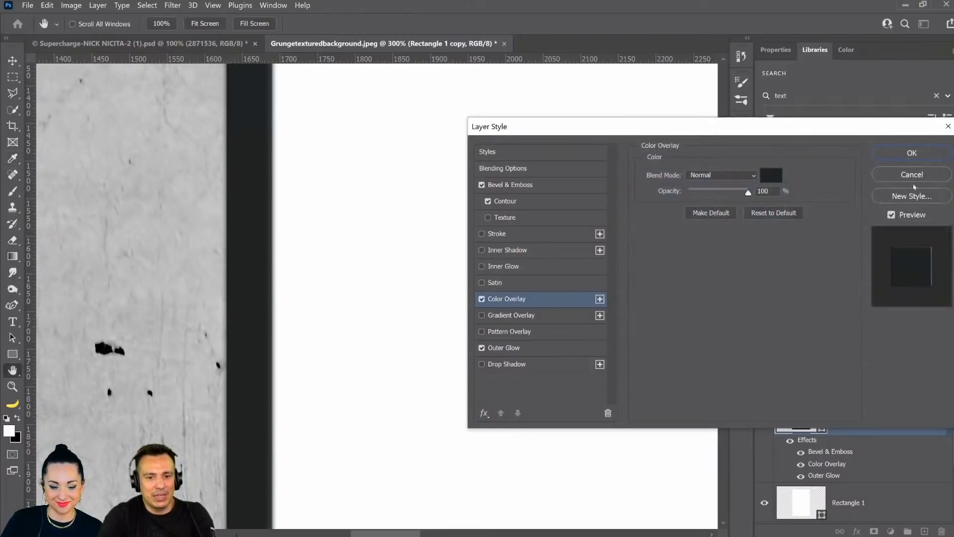
- Apply the frame's styles, show the clipped wood texture layer and hide the frame's Color Overlay effect
{"action": "key", "text": "ctrl+space"}
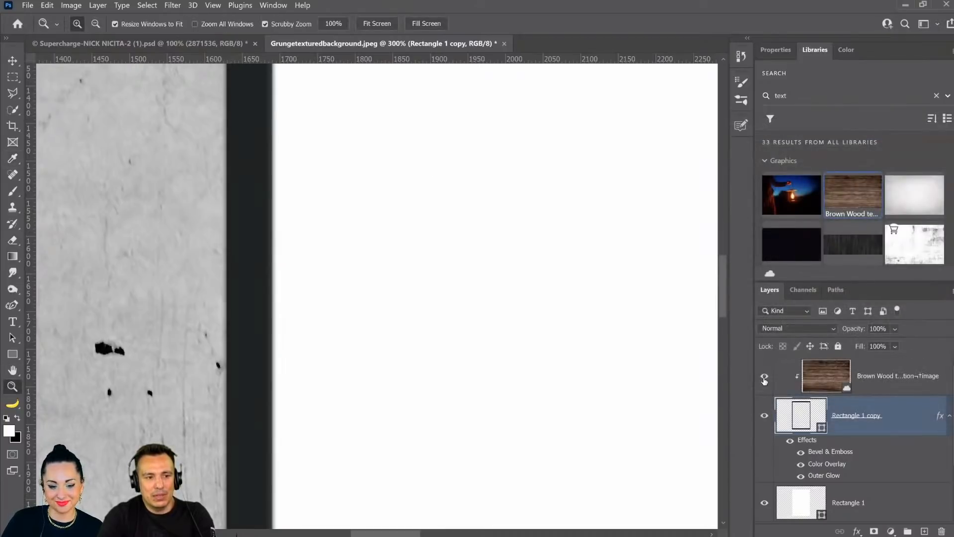
{"action": "left_click", "coordinate": [916, 387]}
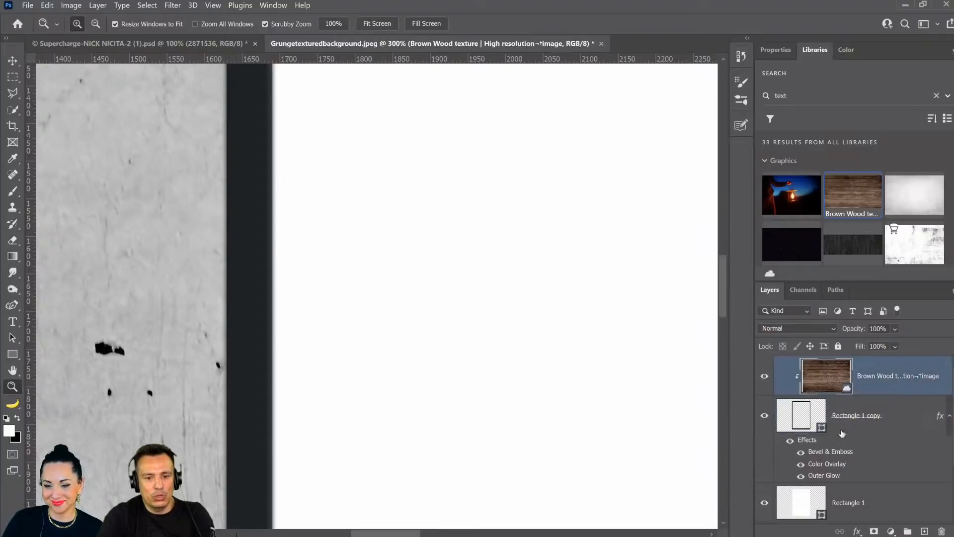
{"action": "left_click", "coordinate": [800, 464]}
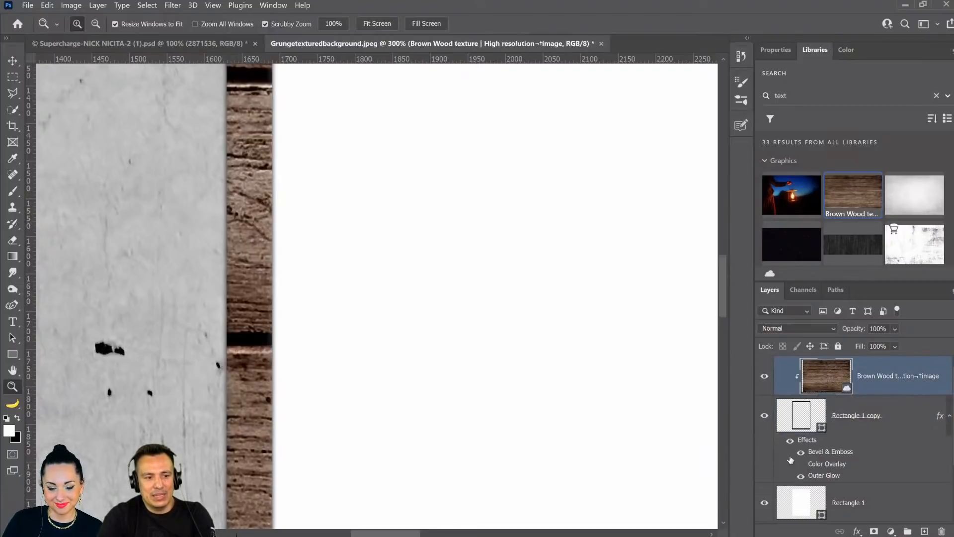
- Try the advanced blending options for interior effects, clipped layers and transparency on the wood texture layer, and discard them
{"action": "double_click", "coordinate": [914, 388]}
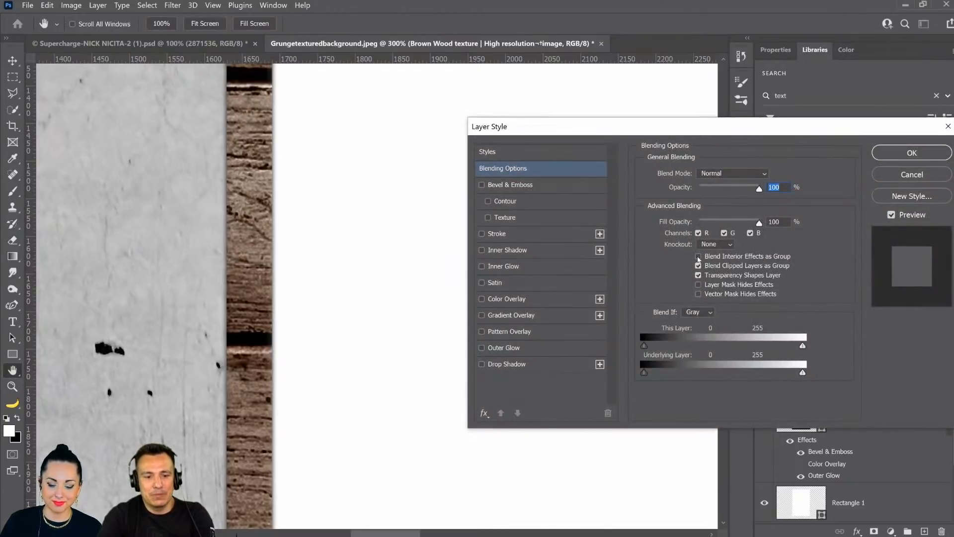
{"action": "left_click", "coordinate": [698, 266]}
{"action": "left_click", "coordinate": [698, 257]}
{"action": "left_click", "coordinate": [698, 275]}
{"action": "left_click", "coordinate": [698, 257]}
{"action": "left_click", "coordinate": [699, 266]}
{"action": "left_click", "coordinate": [699, 276]}
{"action": "left_click", "coordinate": [699, 275]}
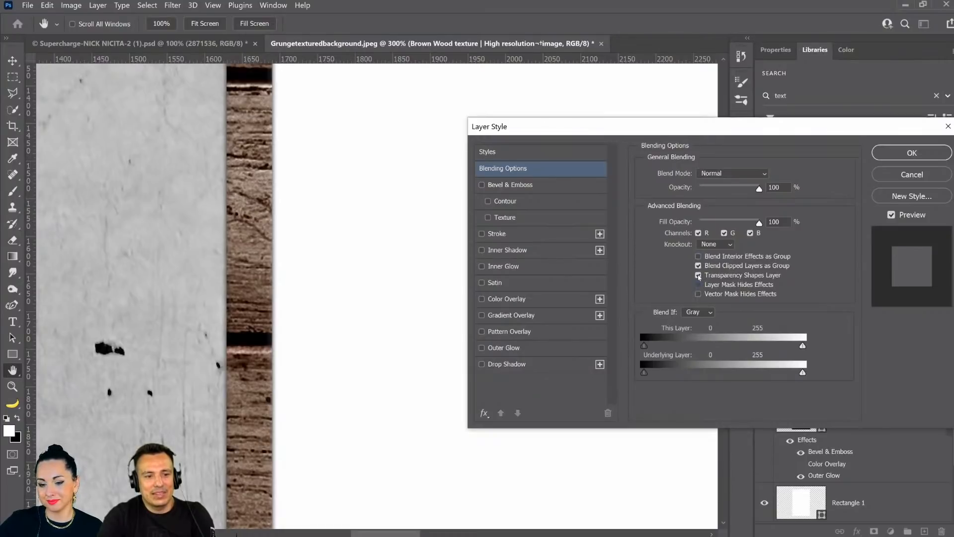
{"action": "left_click", "coordinate": [698, 266]}
{"action": "left_click", "coordinate": [698, 257]}
{"action": "left_click", "coordinate": [699, 276]}
{"action": "left_click", "coordinate": [699, 266]}
{"action": "left_click", "coordinate": [884, 177]}
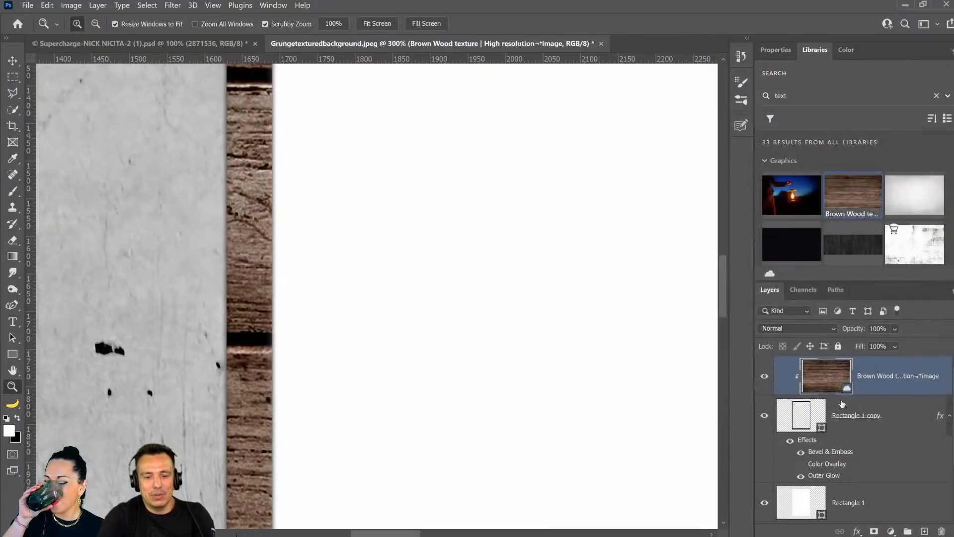
- Release and restore the wood texture's clipping to the frame, and load the frame's outline as a selection
{"action": "left_click", "coordinate": [841, 395], "text": "alt"}
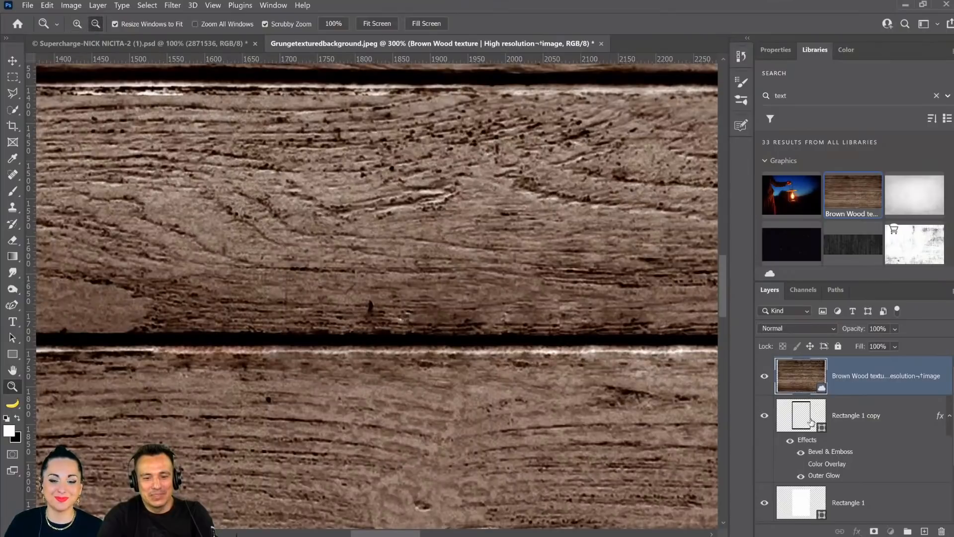
{"action": "left_click", "coordinate": [806, 396], "text": "alt"}
{"action": "left_click", "coordinate": [809, 422], "text": "ctrl"}
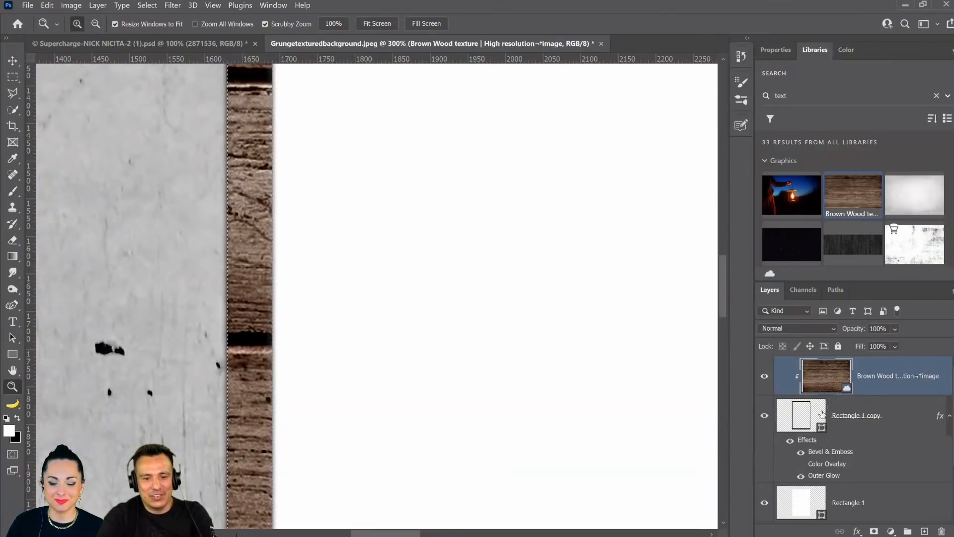
- Preview other blend modes on the wood texture, keep it at Normal and clear the frame selection
{"action": "left_click", "coordinate": [785, 329]}
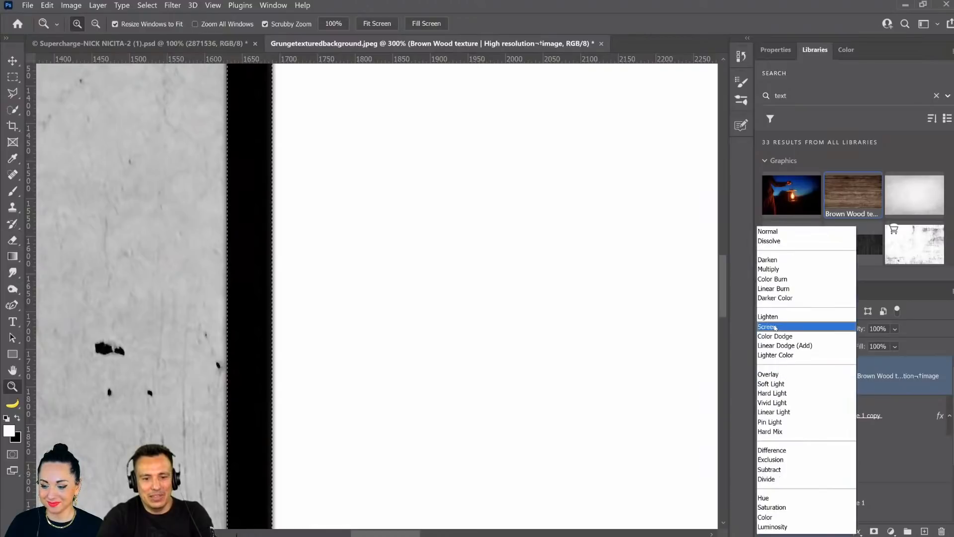
{"action": "left_click", "coordinate": [788, 231]}
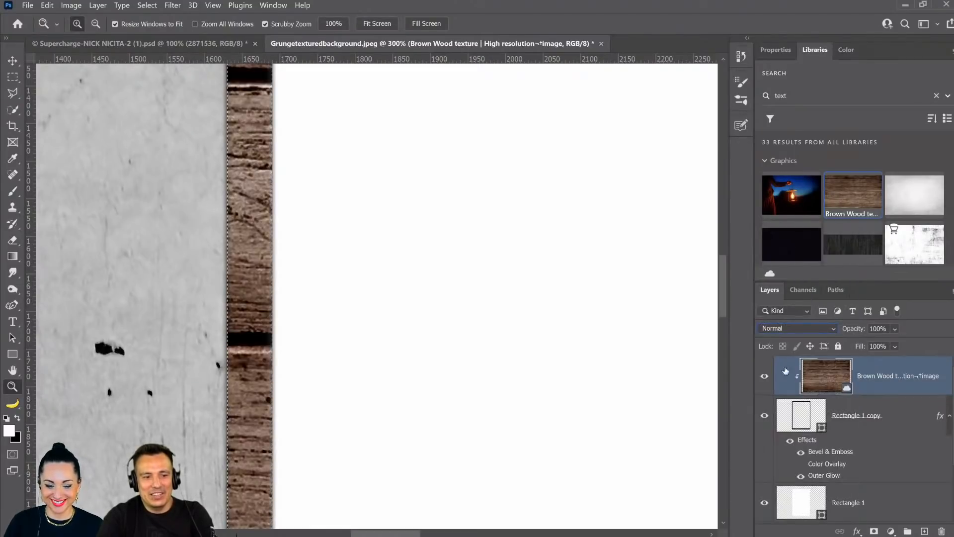
{"action": "left_click", "coordinate": [12, 370]}
{"action": "key", "text": "ctrl+0"}
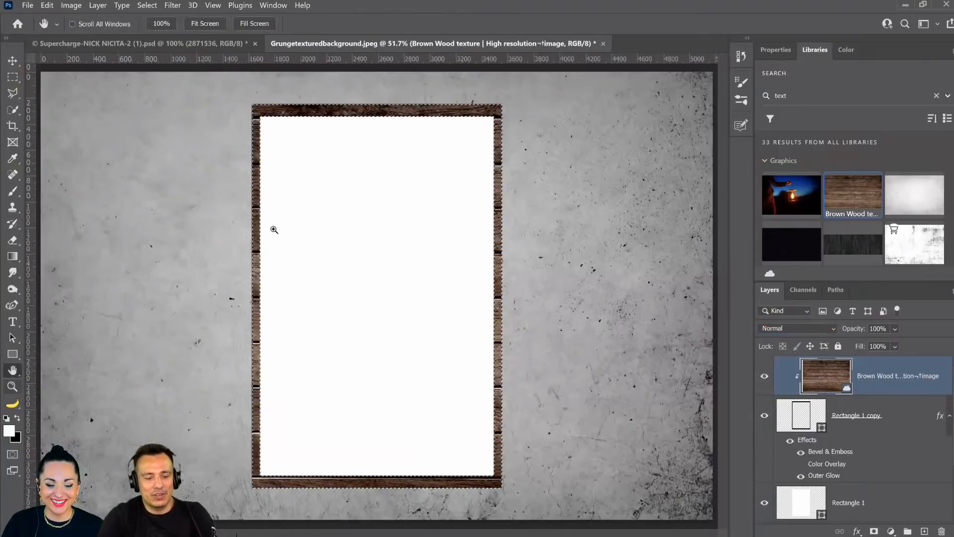
{"action": "key", "text": "ctrl+d"}
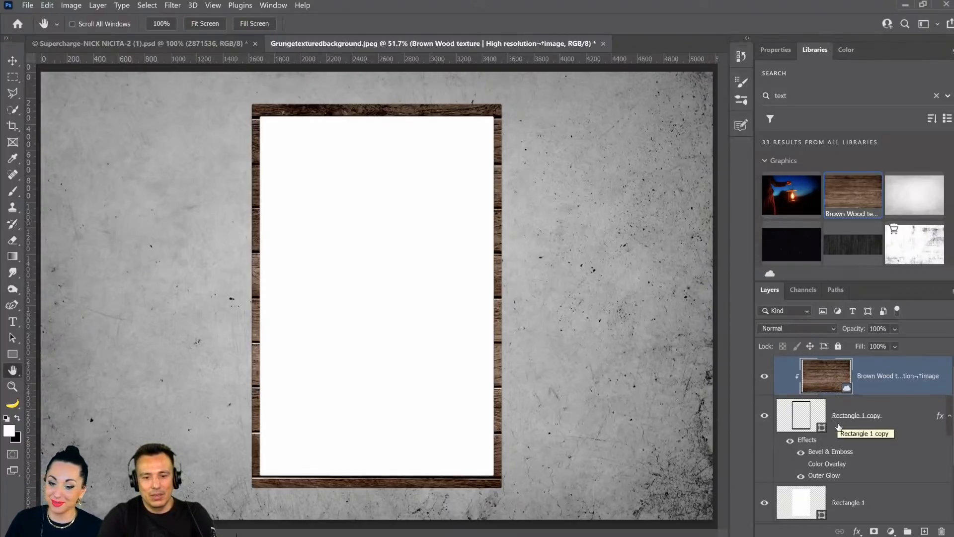
- Review the frame layer's blending options and its Bevel & Emboss settings
{"action": "left_click", "coordinate": [920, 427]}
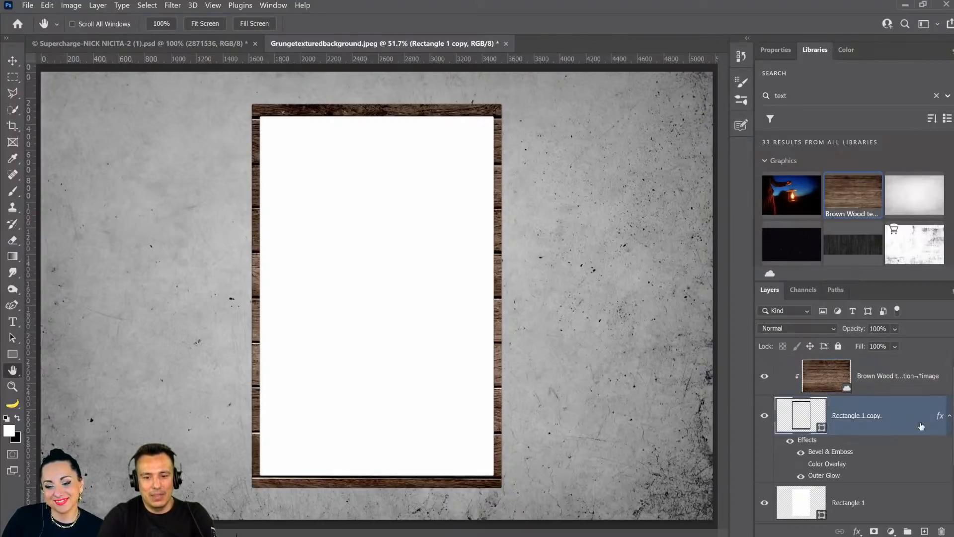
{"action": "double_click", "coordinate": [921, 427]}
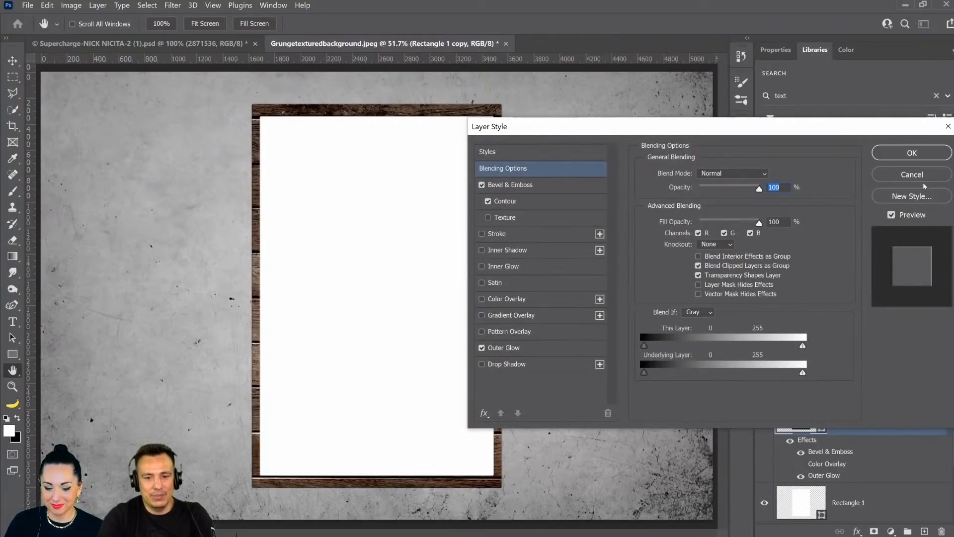
{"action": "key", "text": "Return"}
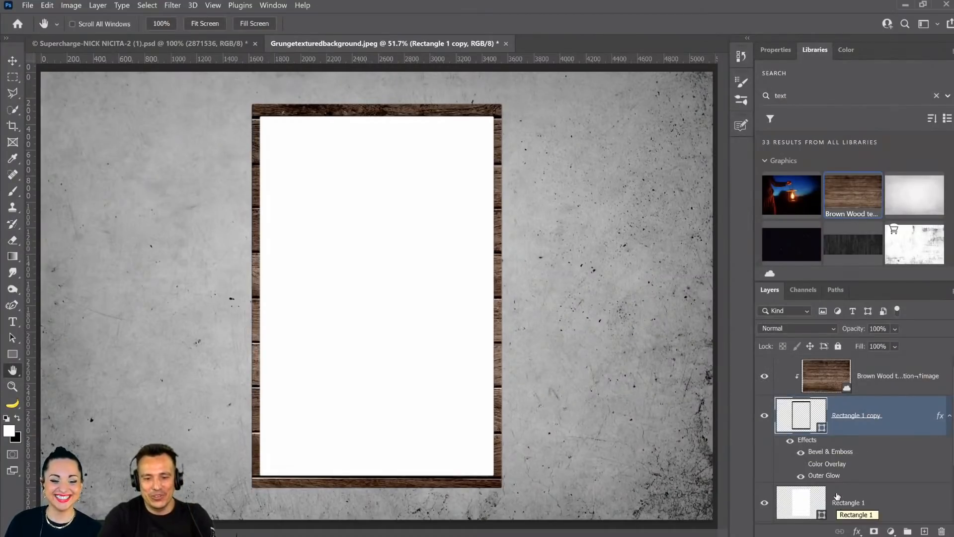
{"action": "scroll", "coordinate": [837, 496], "scroll_direction": "down", "scroll_amount": 2}
{"action": "scroll", "coordinate": [822, 462], "scroll_direction": "up", "scroll_amount": 2}
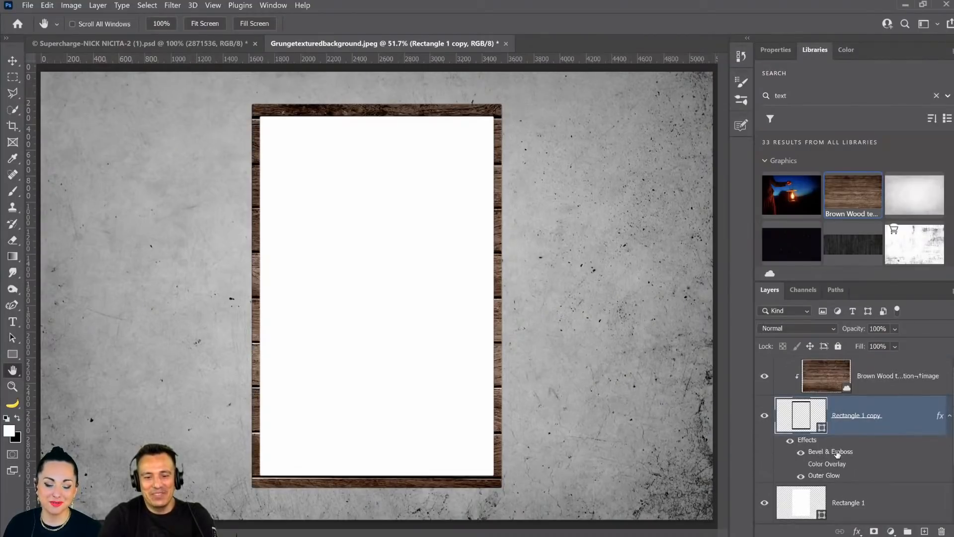
{"action": "double_click", "coordinate": [837, 452]}
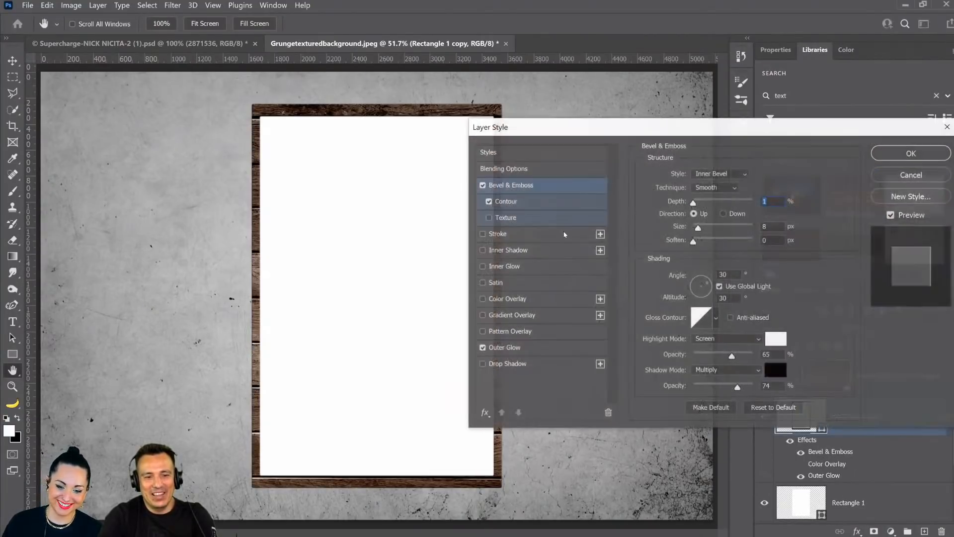
{"action": "left_click", "coordinate": [912, 173]}
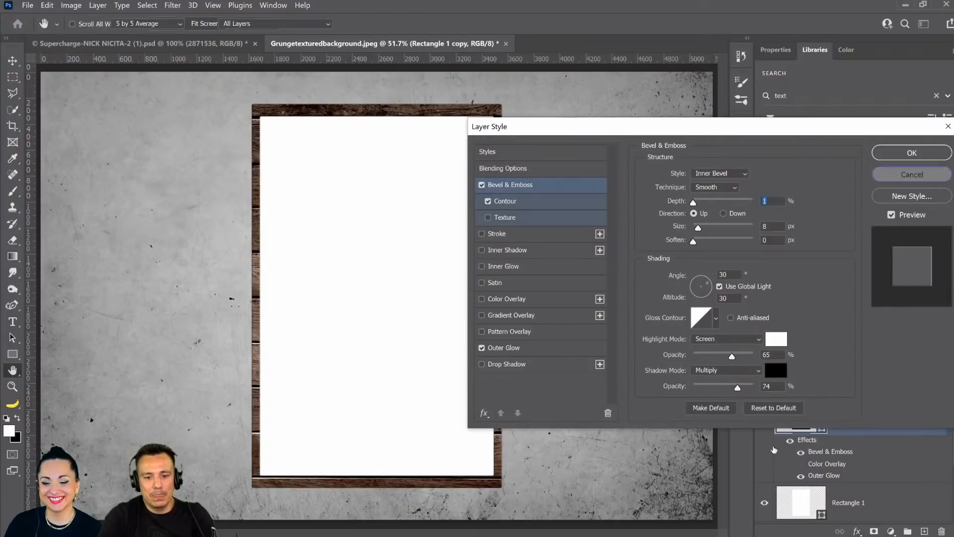
- Hide the wood texture layer and turn the frame's Color Overlay effect back on
{"action": "left_click", "coordinate": [764, 375]}
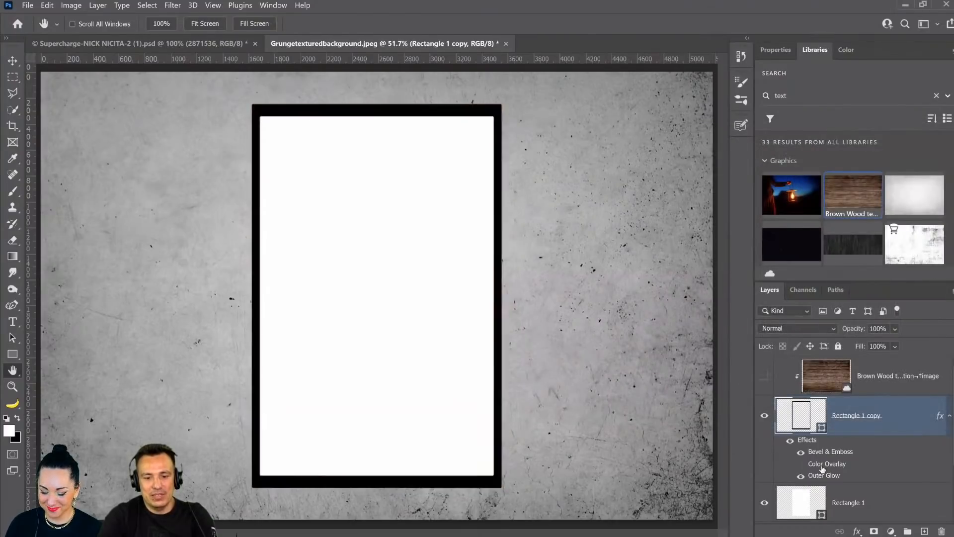
{"action": "left_click", "coordinate": [801, 465]}
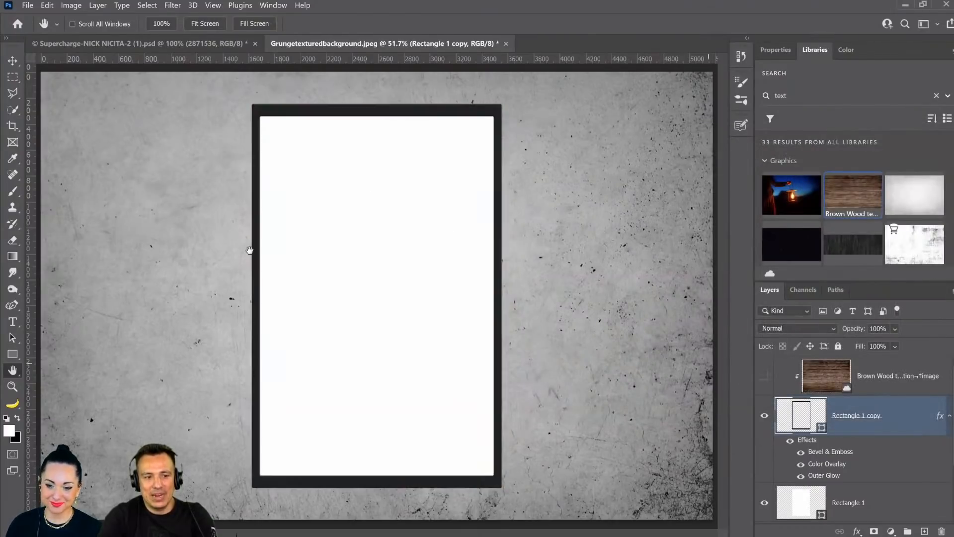
- Set the frame's Bevel & Emboss depth to 469% and both its highlight and shadow opacity to 100%
{"action": "left_click", "coordinate": [288, 349]}
{"action": "left_click", "coordinate": [226, 325]}
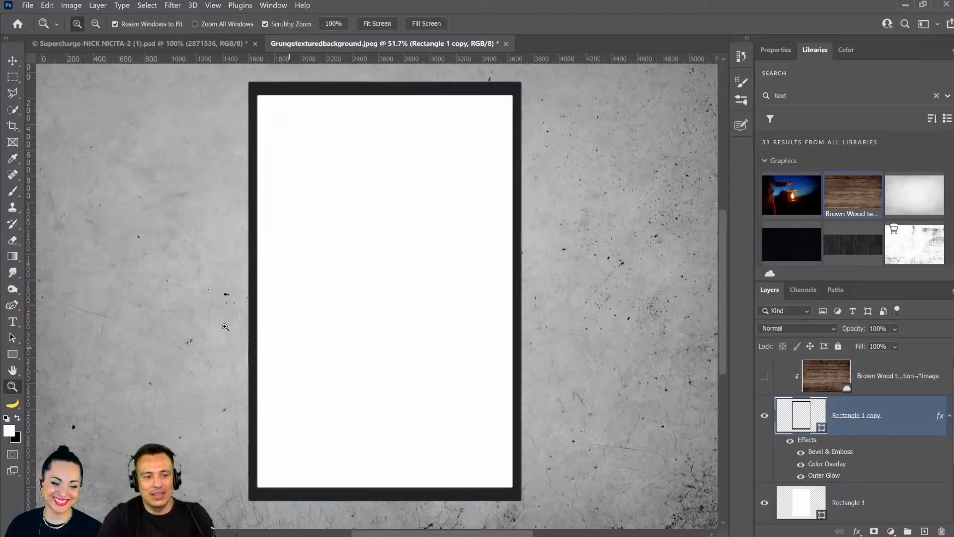
{"action": "key", "text": "ctrl+plus"}
{"action": "key", "text": "ctrl+plus"}
{"action": "double_click", "coordinate": [835, 453]}
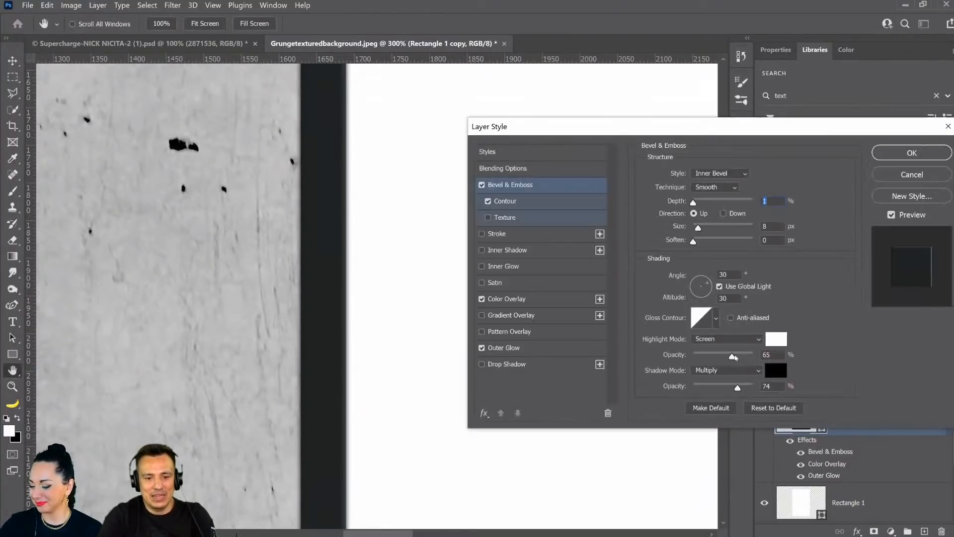
{"action": "left_click_drag", "start_coordinate": [732, 356], "coordinate": [759, 356]}
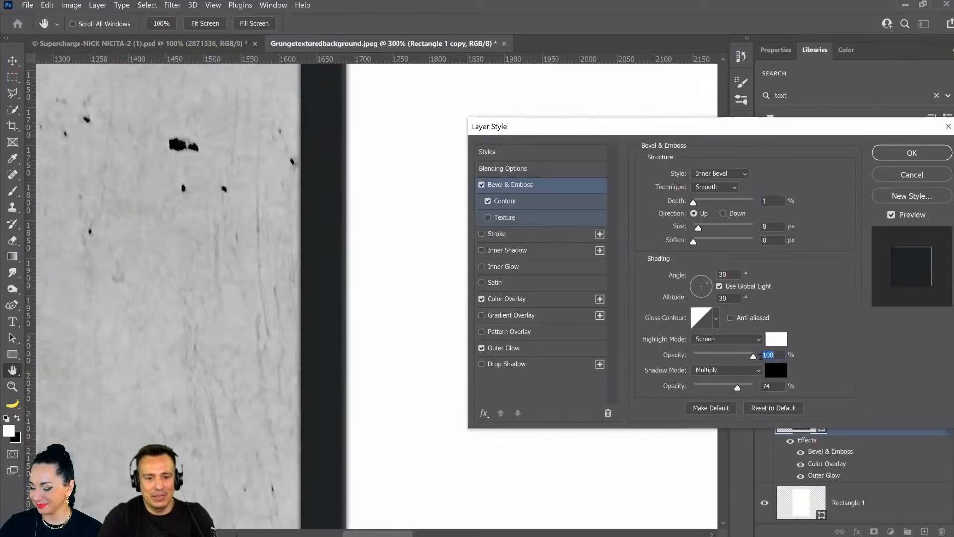
{"action": "left_click_drag", "start_coordinate": [693, 202], "coordinate": [720, 210]}
{"action": "left_click_drag", "start_coordinate": [737, 391], "coordinate": [754, 390]}
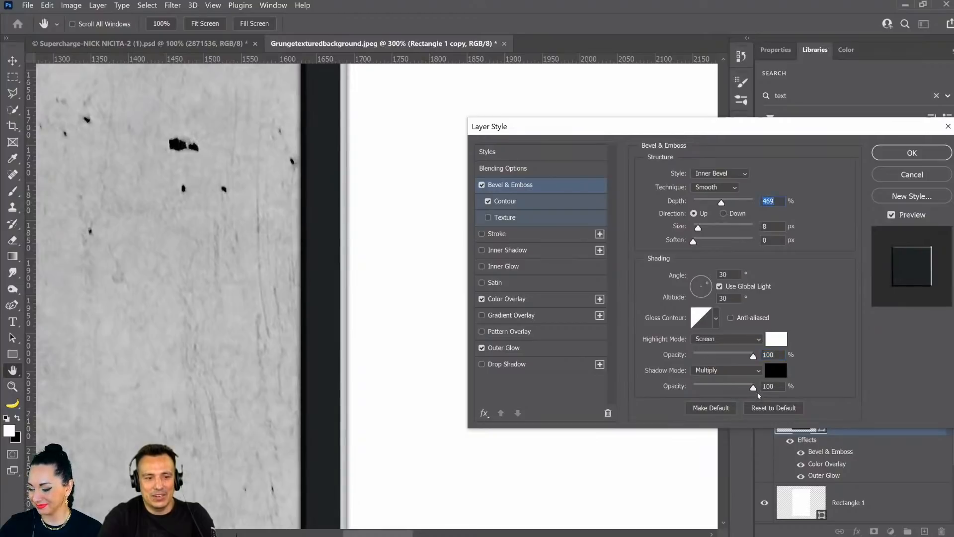
{"action": "left_click_drag", "start_coordinate": [698, 228], "coordinate": [697, 233]}
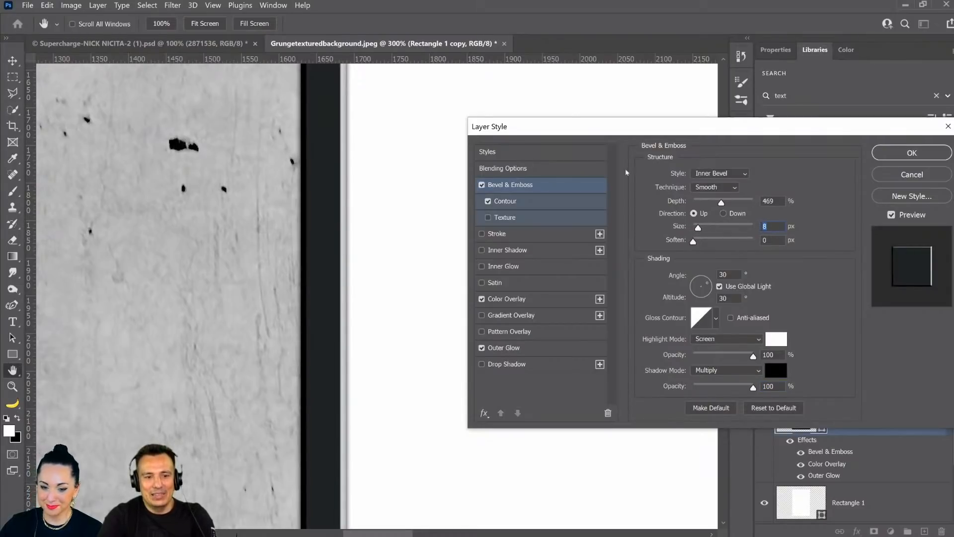
{"action": "left_click", "coordinate": [914, 158]}
- Show the clipped wood texture layer again and turn off the frame's Color Overlay effect
{"action": "left_click", "coordinate": [764, 379]}
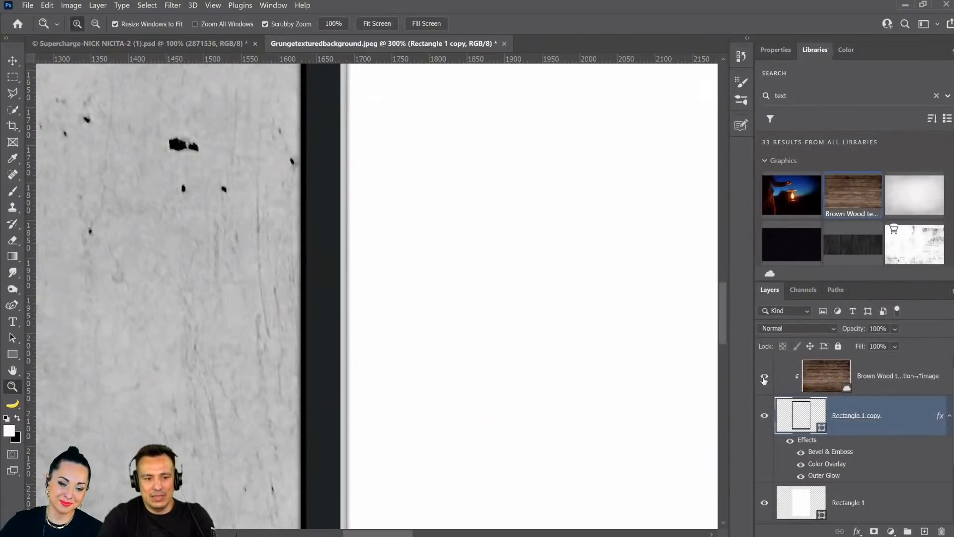
{"action": "left_click", "coordinate": [882, 388]}
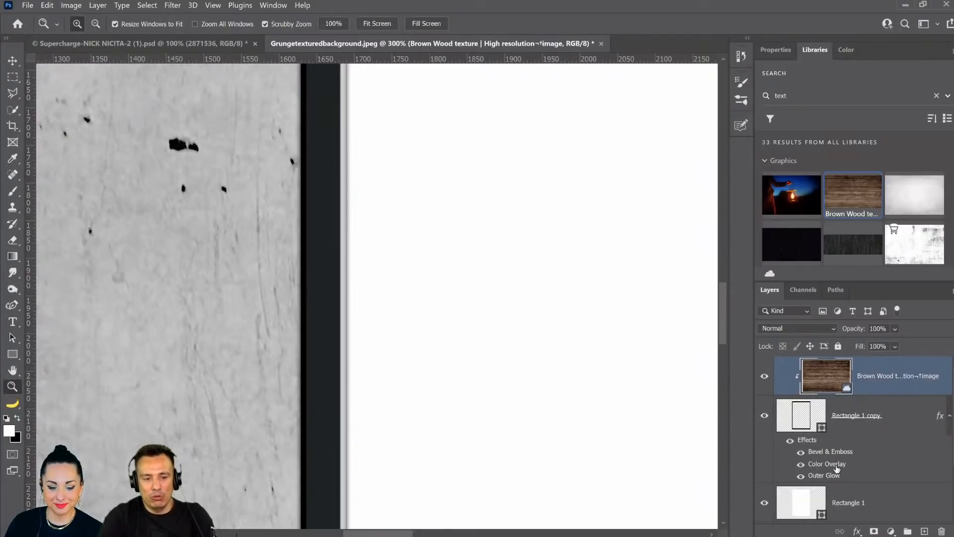
{"action": "left_click", "coordinate": [801, 465]}
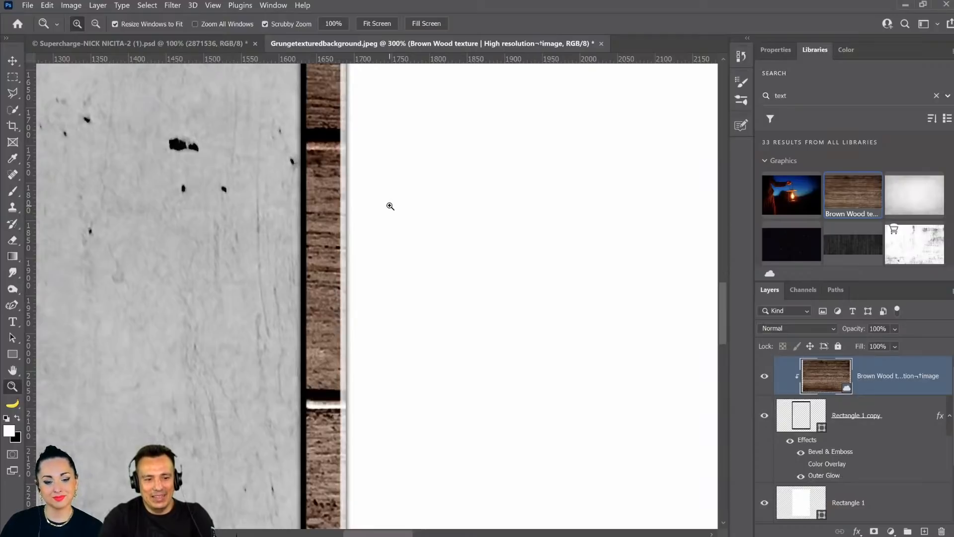
- Set the frame bevel's highlight mode to Overlay and its shadow to dark brown 503527 sampled from the wood, at 84% opacity
{"action": "left_click", "coordinate": [833, 453]}
{"action": "double_click", "coordinate": [833, 453]}
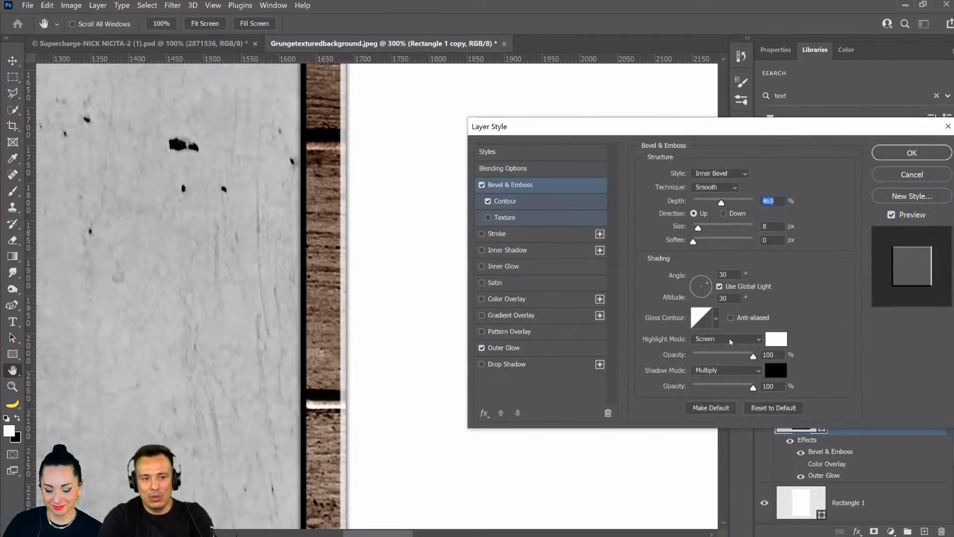
{"action": "left_click", "coordinate": [729, 340]}
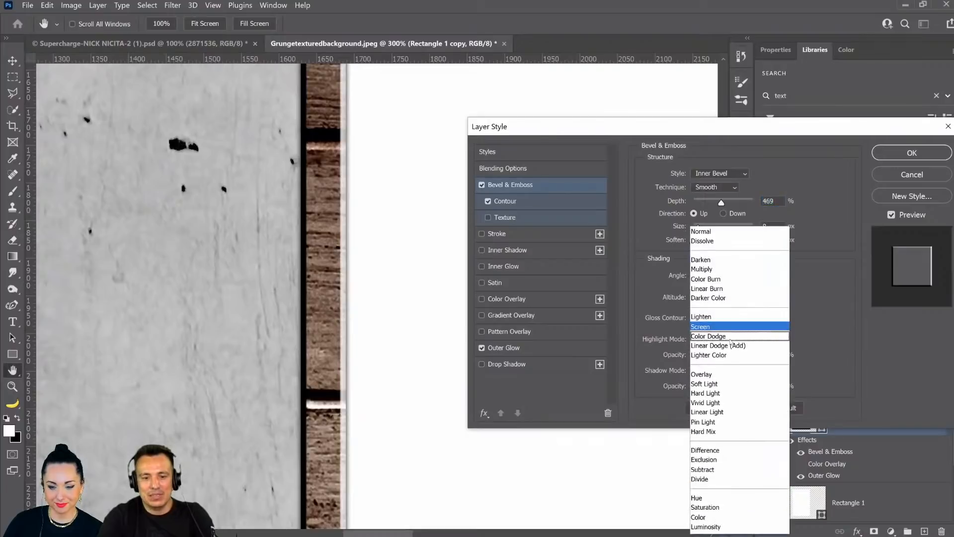
{"action": "left_click", "coordinate": [709, 376]}
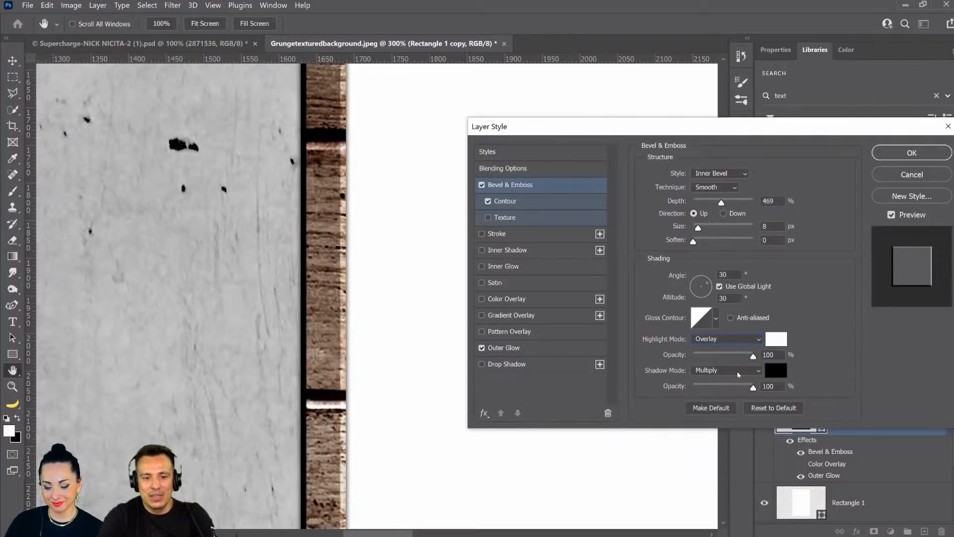
{"action": "mouse_move", "coordinate": [752, 387]}
{"action": "left_mouse_down"}
{"action": "mouse_move", "coordinate": [728, 390]}
{"action": "mouse_move", "coordinate": [737, 388]}
{"action": "left_mouse_up"}
{"action": "left_click", "coordinate": [775, 370]}
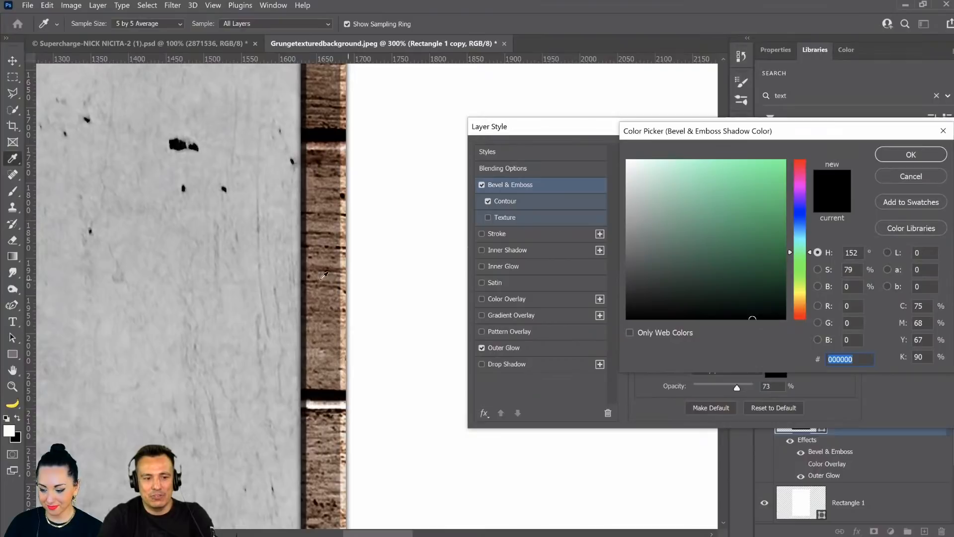
{"action": "left_click", "coordinate": [313, 271]}
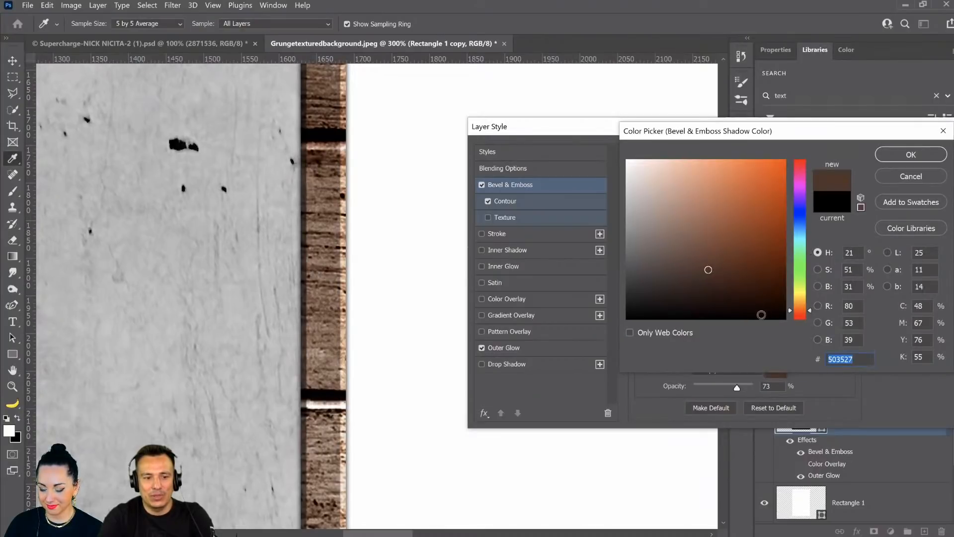
{"action": "left_click", "coordinate": [910, 155]}
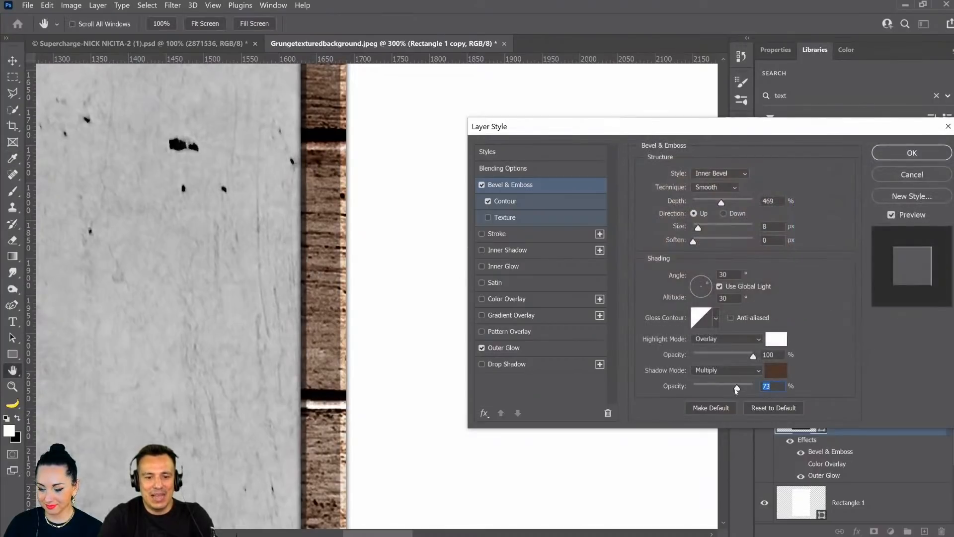
{"action": "left_click_drag", "start_coordinate": [751, 391], "coordinate": [743, 389]}
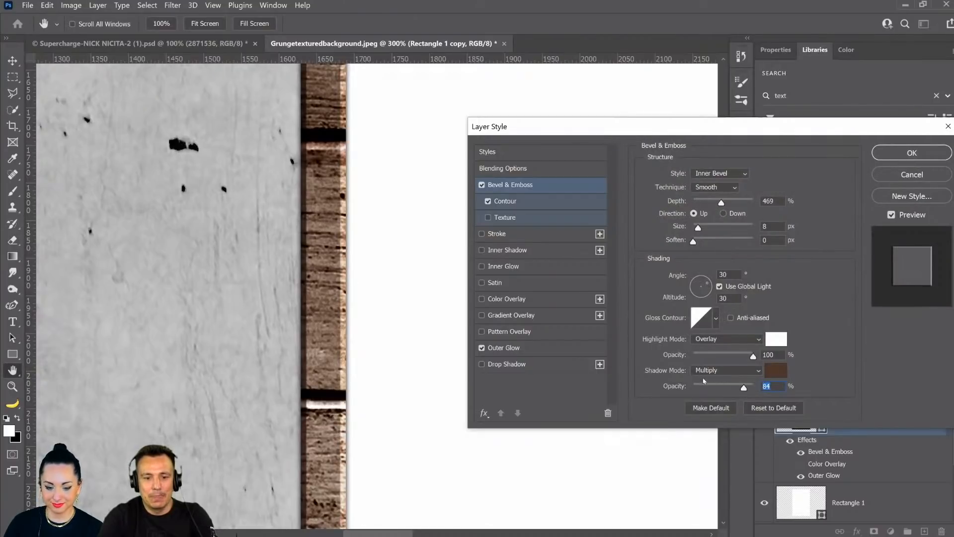
- Set the frame bevel's size to 4 px, soften to 3 px and highlight opacity to 65%, and apply the style
{"action": "left_click_drag", "start_coordinate": [707, 248], "coordinate": [706, 251]}
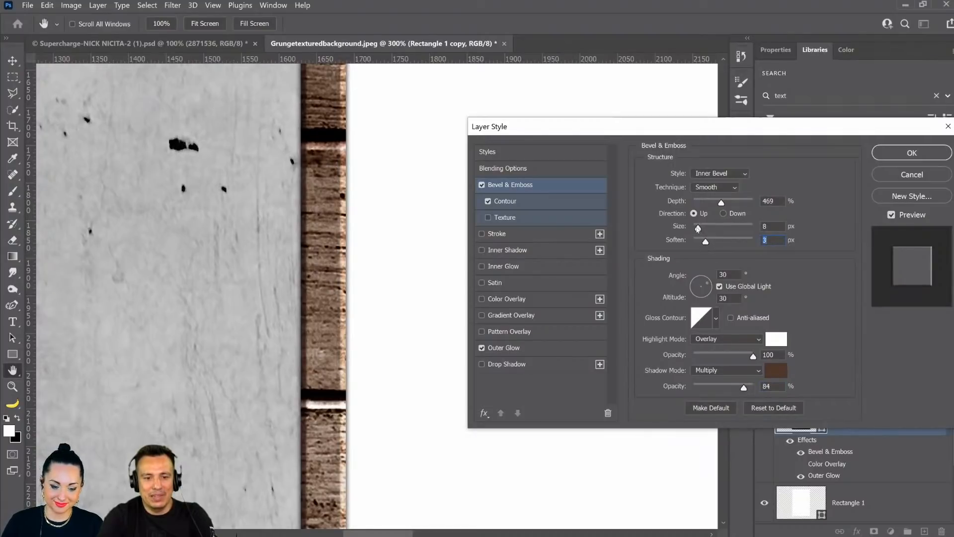
{"action": "left_click_drag", "start_coordinate": [695, 227], "coordinate": [696, 228]}
{"action": "left_click_drag", "start_coordinate": [753, 356], "coordinate": [742, 355]}
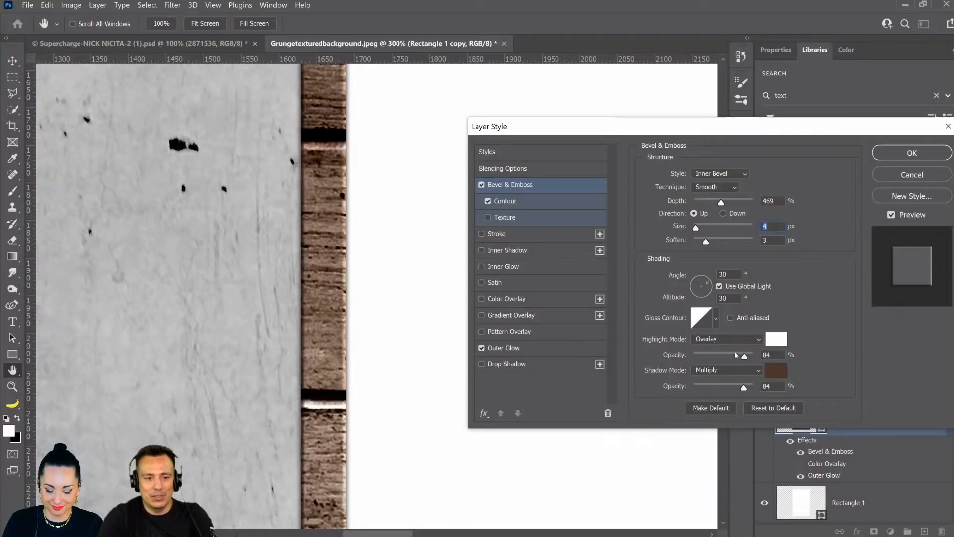
{"action": "left_click", "coordinate": [730, 355]}
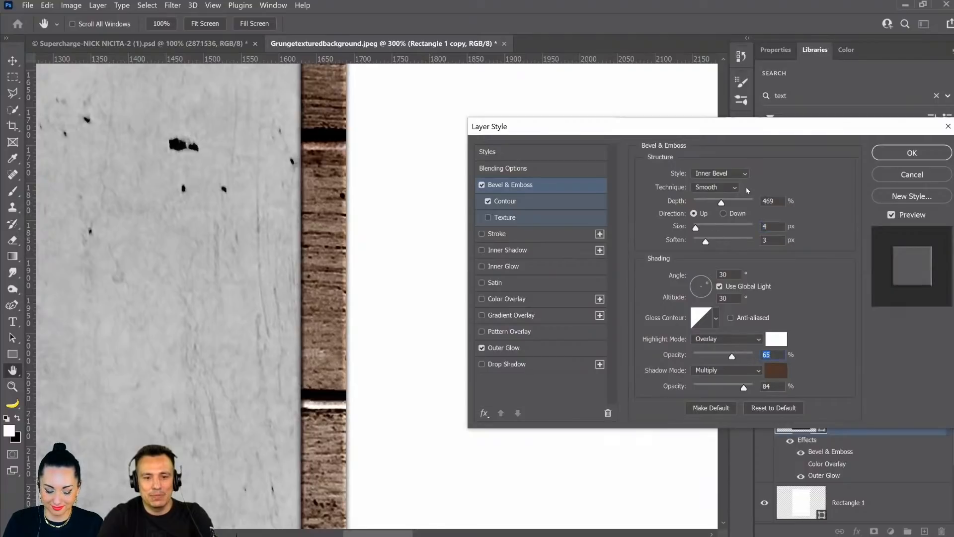
{"action": "left_click", "coordinate": [933, 157]}
{"action": "key", "text": "z"}
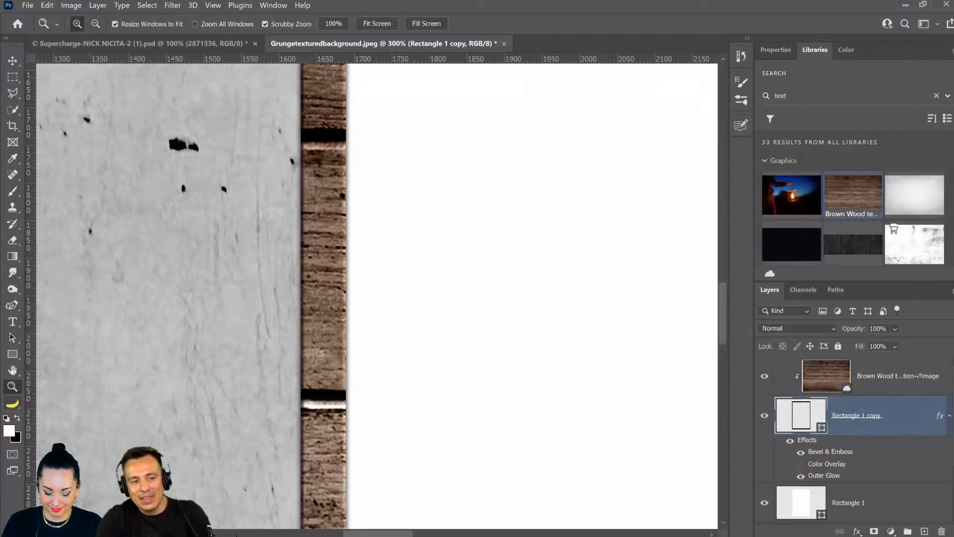
{"action": "double_click", "coordinate": [12, 369]}
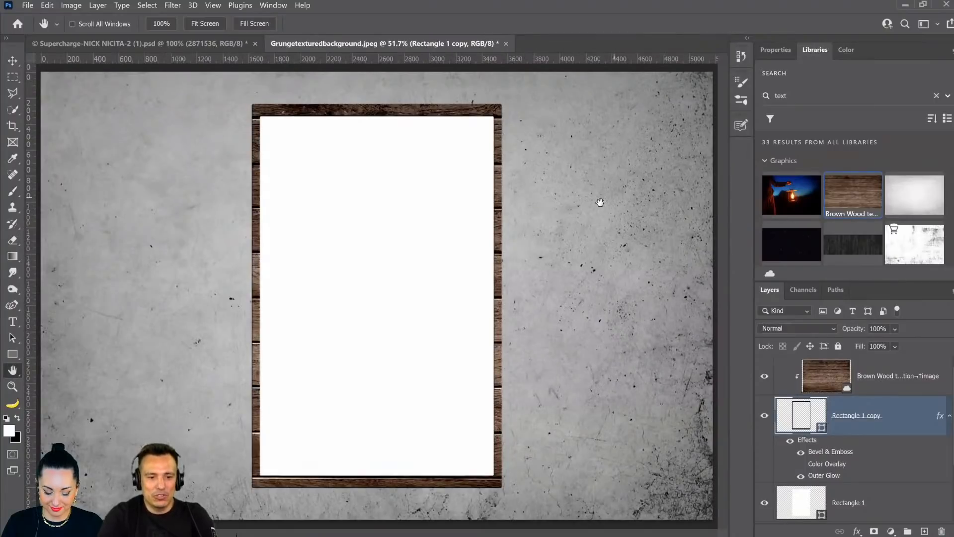
- Load the frame's outline as a selection, fill it with black on a new layer above Levels 1, and deselect
{"action": "left_click", "coordinate": [802, 415], "text": "ctrl"}
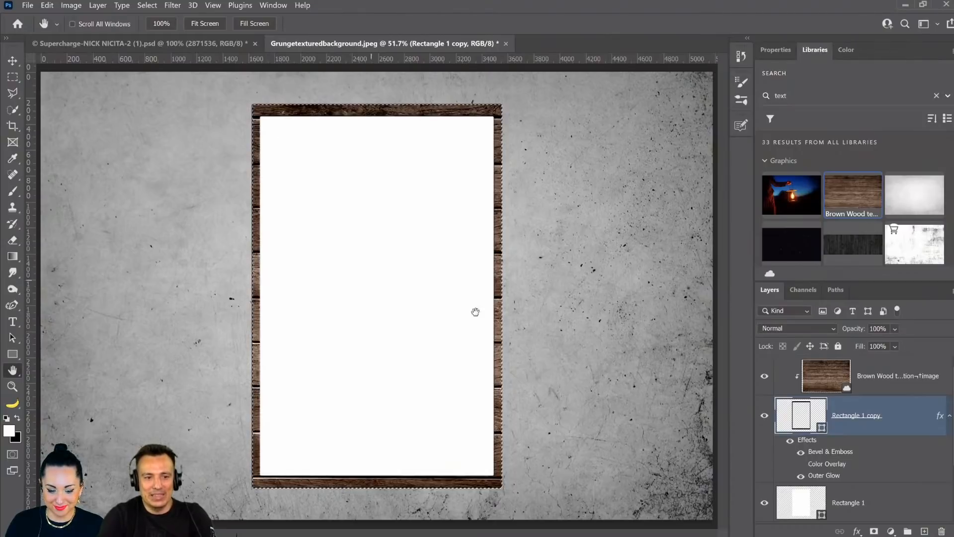
{"action": "left_click", "coordinate": [949, 415]}
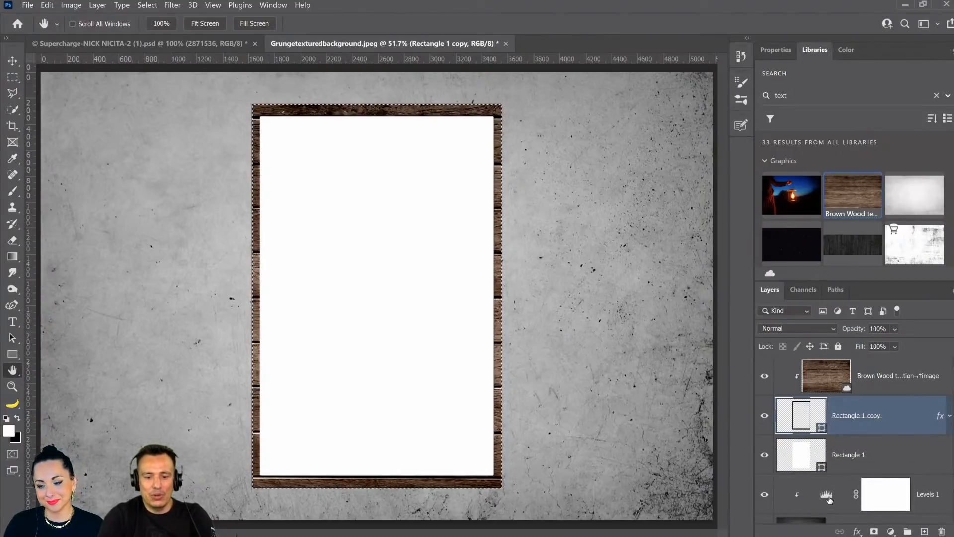
{"action": "scroll", "coordinate": [828, 498], "scroll_direction": "down", "scroll_amount": 2}
{"action": "left_click", "coordinate": [824, 465]}
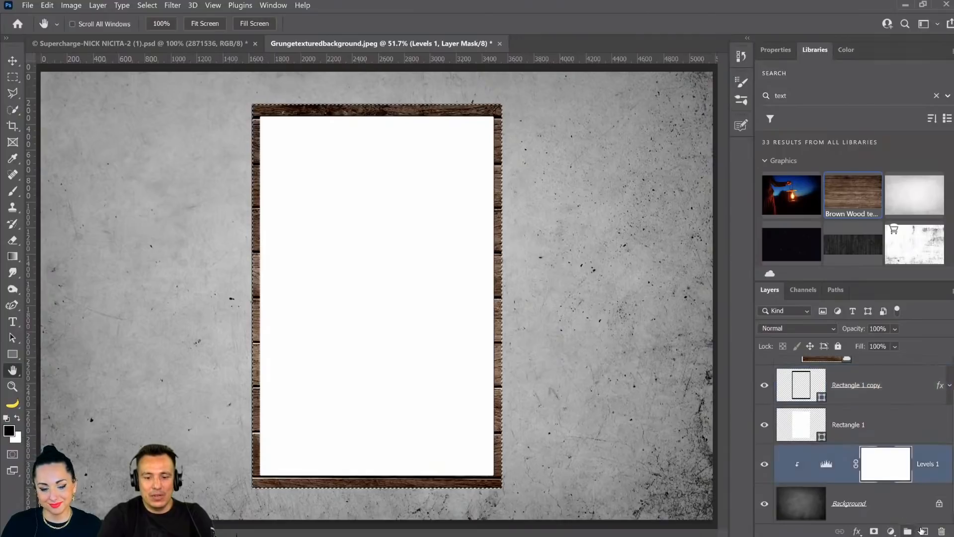
{"action": "left_click", "coordinate": [924, 530]}
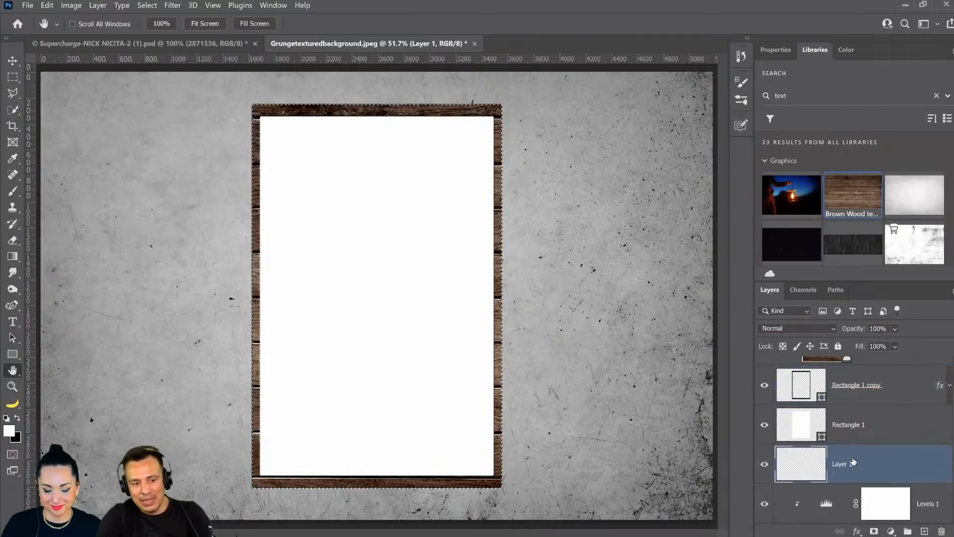
{"action": "key", "text": "ctrl+BackSpace"}
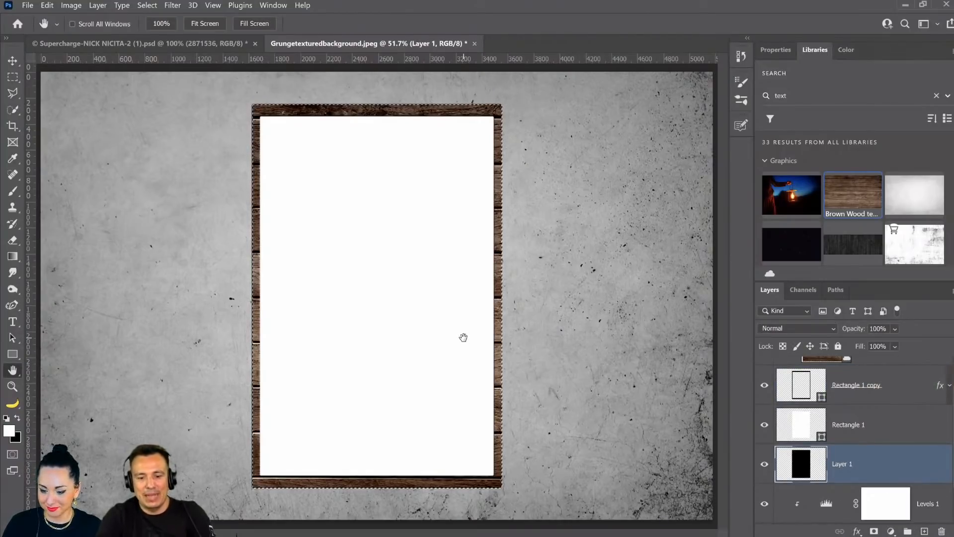
{"action": "key", "text": "ctrl+d"}
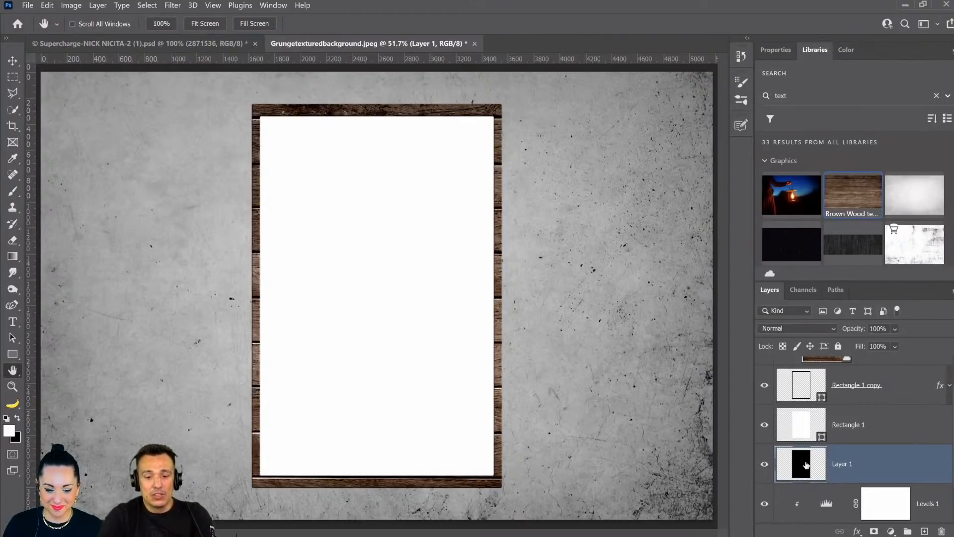
- Toggle the visibility of the black layer and the poster and frame layers to inspect the fill, leaving all shown
{"action": "left_click", "coordinate": [764, 467]}
{"action": "left_click", "coordinate": [763, 467]}
{"action": "left_click", "coordinate": [764, 425]}
{"action": "left_click", "coordinate": [764, 385]}
{"action": "left_click_drag", "start_coordinate": [764, 425], "coordinate": [765, 390]}
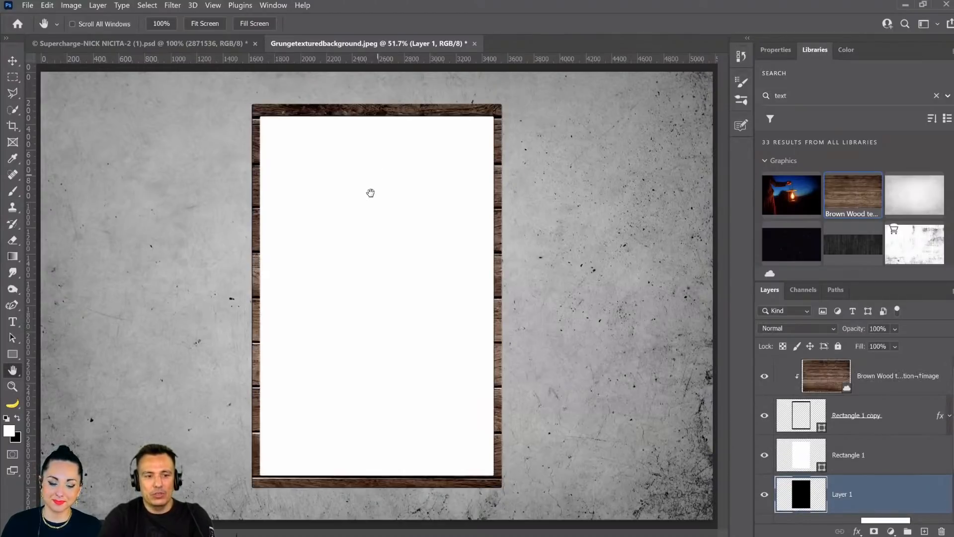
- Apply a Path Blur to the black layer with its path angled down-left and its speed at 169%
{"action": "left_click", "coordinate": [173, 6]}
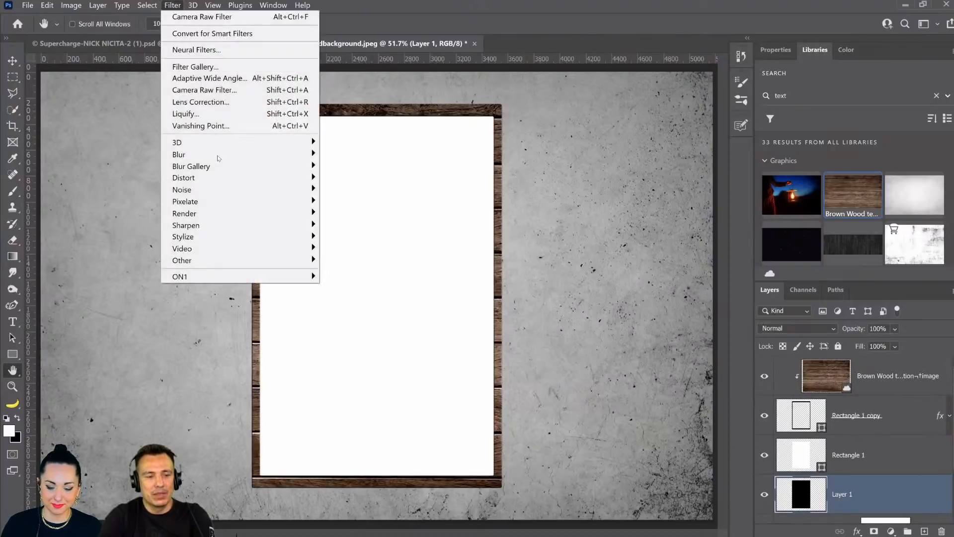
{"action": "mouse_move", "coordinate": [220, 157]}
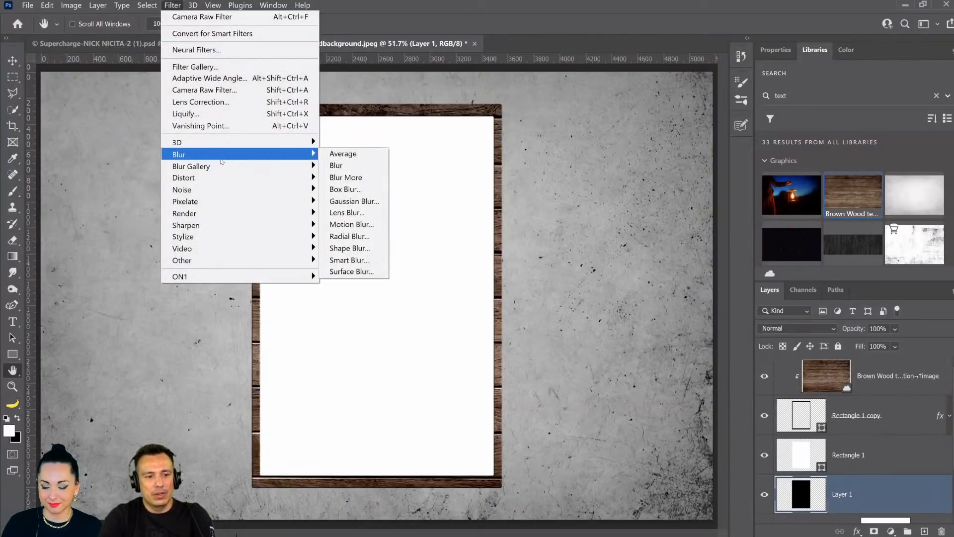
{"action": "left_click", "coordinate": [383, 203]}
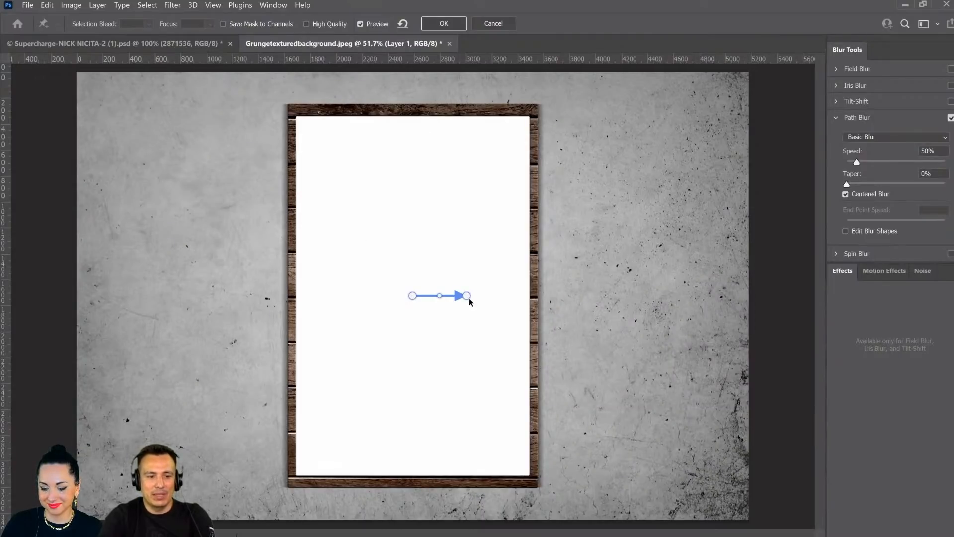
{"action": "left_click_drag", "start_coordinate": [467, 297], "coordinate": [319, 338]}
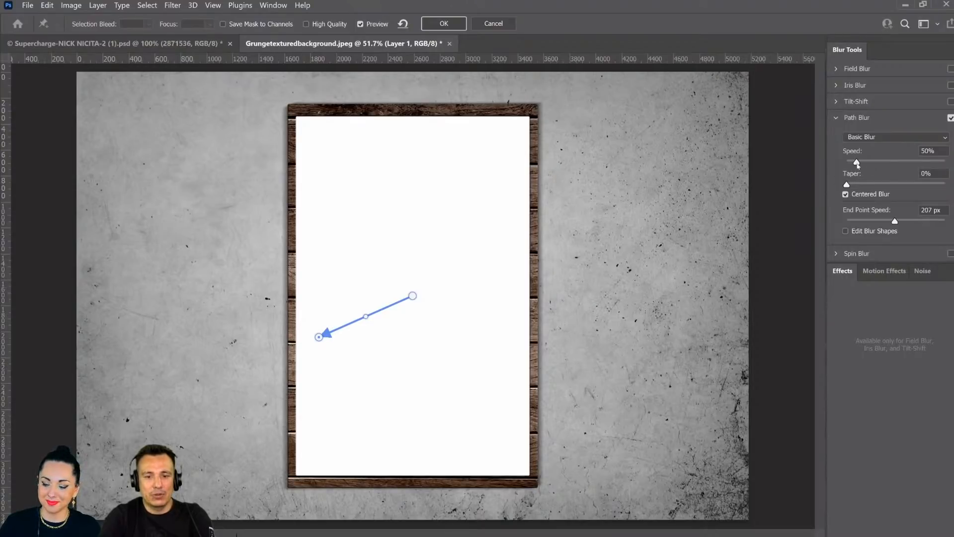
{"action": "left_click_drag", "start_coordinate": [870, 165], "coordinate": [881, 169]}
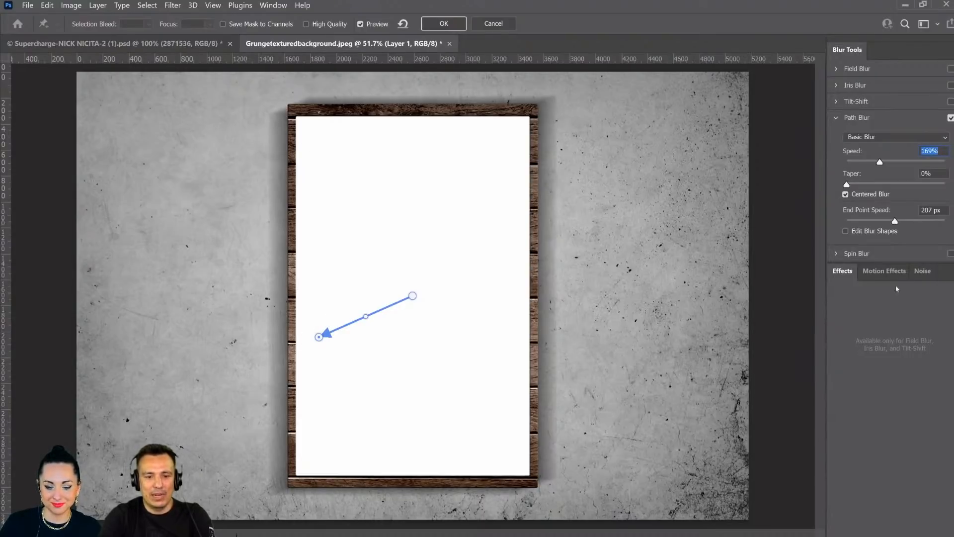
{"action": "mouse_move", "coordinate": [325, 335]}
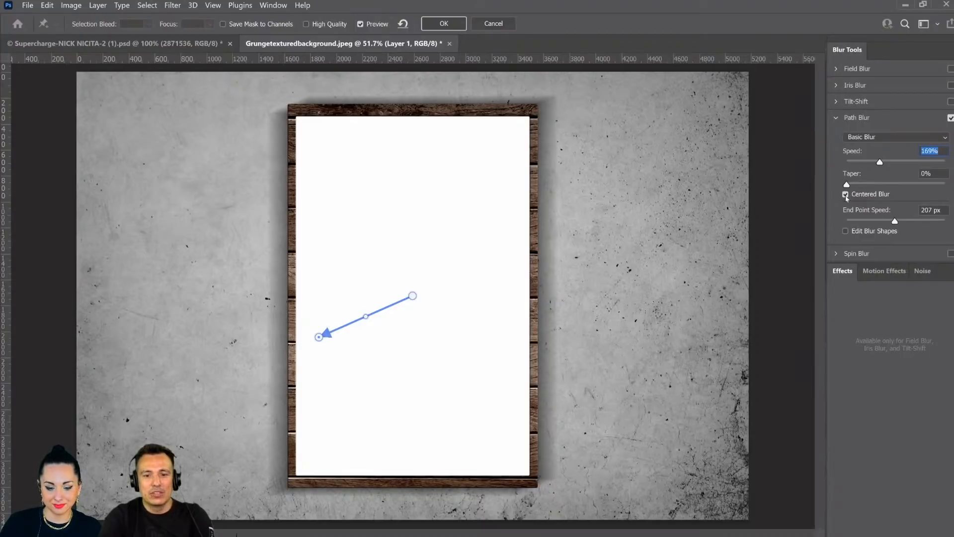
- Turn off Centered Blur, steepen the down-left blur path, and apply the Path Blur with 105% speed and 86 px end point speed
{"action": "left_click", "coordinate": [845, 194]}
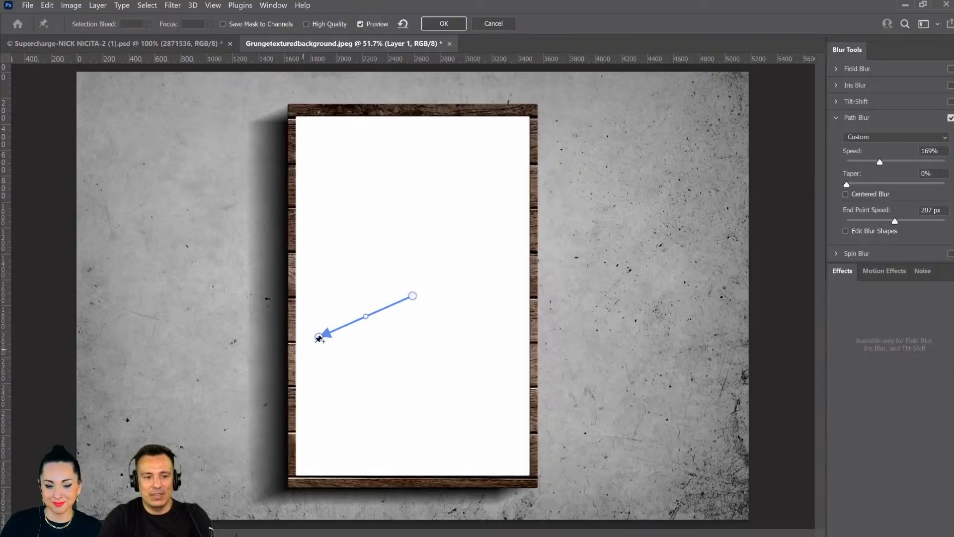
{"action": "left_click_drag", "start_coordinate": [319, 340], "coordinate": [316, 359]}
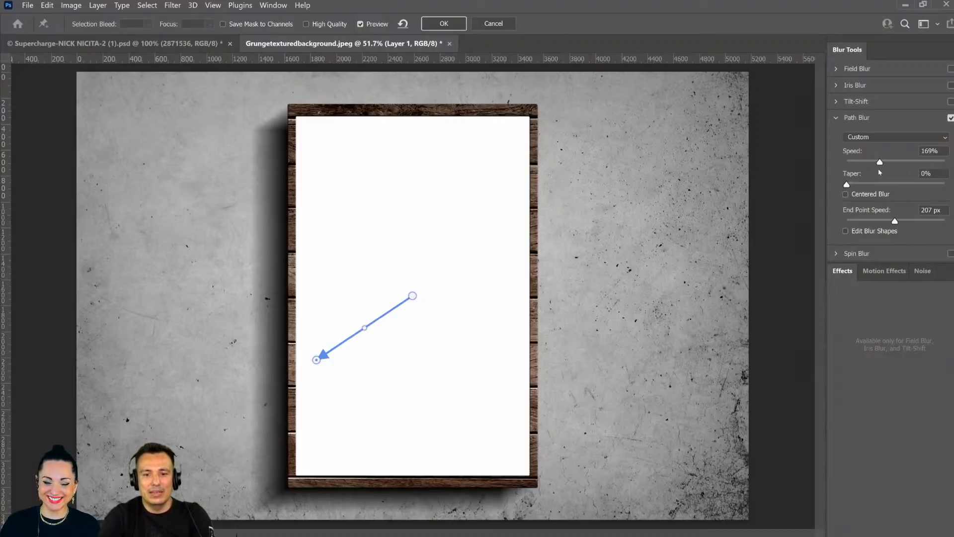
{"action": "mouse_move", "coordinate": [880, 164]}
{"action": "left_mouse_down"}
{"action": "mouse_move", "coordinate": [891, 163]}
{"action": "mouse_move", "coordinate": [856, 166]}
{"action": "mouse_move", "coordinate": [864, 169]}
{"action": "left_mouse_up"}
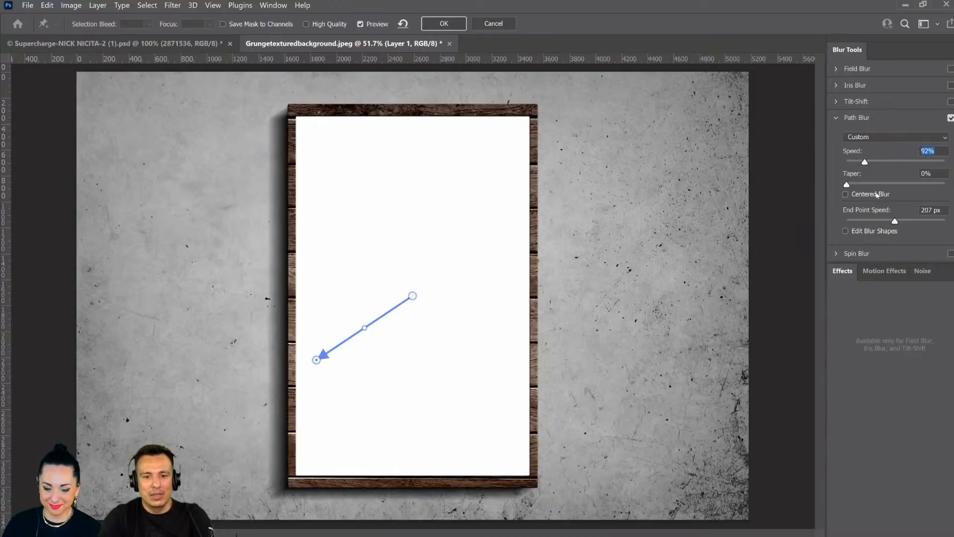
{"action": "mouse_move", "coordinate": [893, 222]}
{"action": "left_mouse_down"}
{"action": "mouse_move", "coordinate": [938, 222]}
{"action": "mouse_move", "coordinate": [880, 222]}
{"action": "left_mouse_up"}
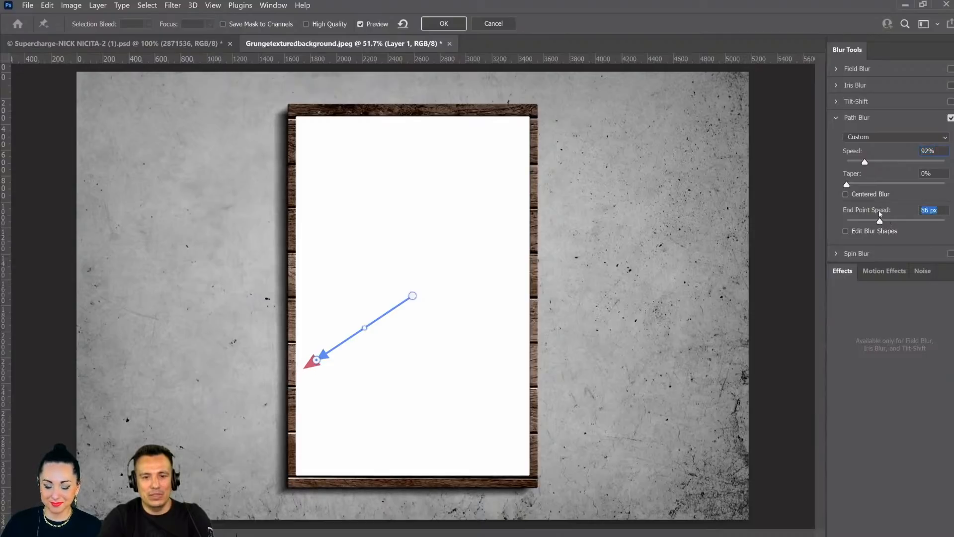
{"action": "left_click_drag", "start_coordinate": [866, 166], "coordinate": [867, 163]}
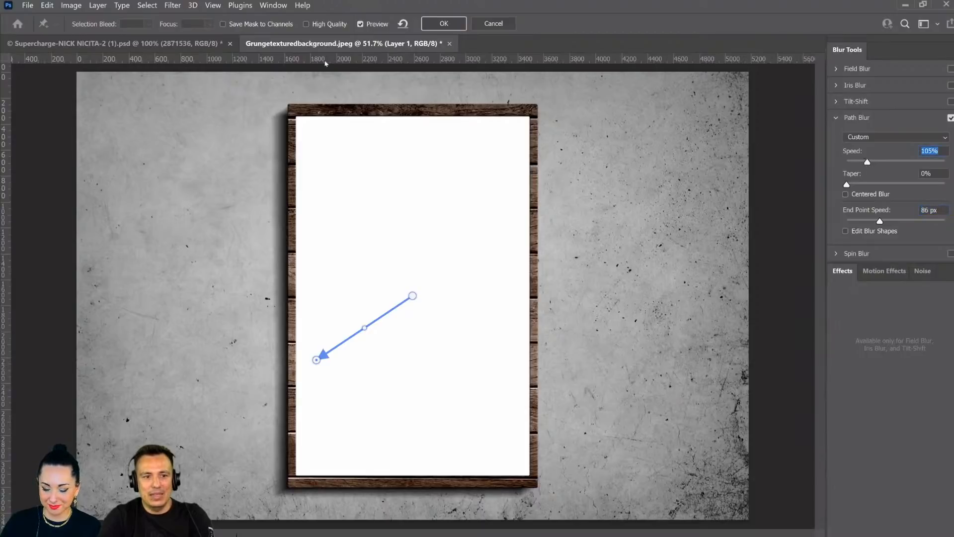
{"action": "left_click", "coordinate": [444, 23]}
{"action": "key", "text": "Return"}
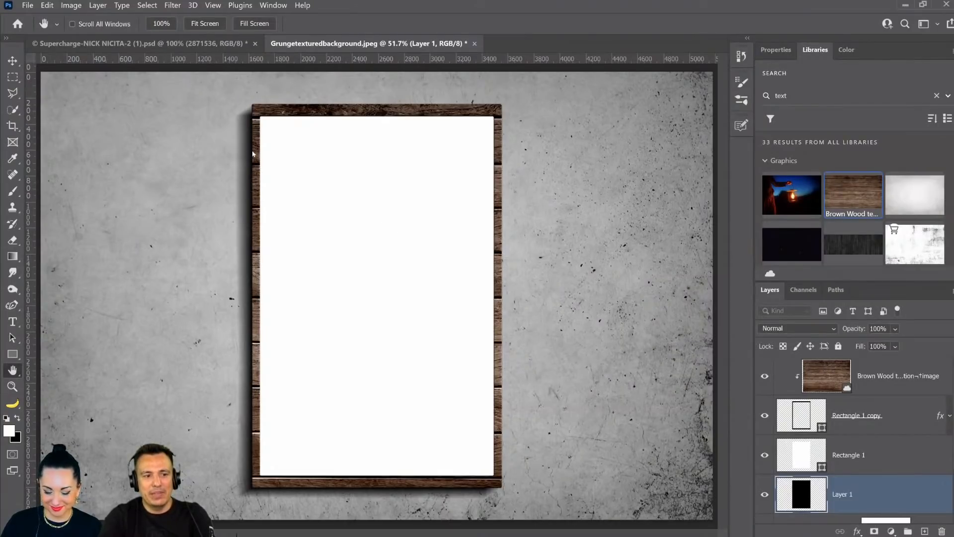
- Try repeating the last Blur Gallery filter on Layer 1 with its opacity lowered to 62%, and undo both changes
{"action": "left_click", "coordinate": [172, 5]}
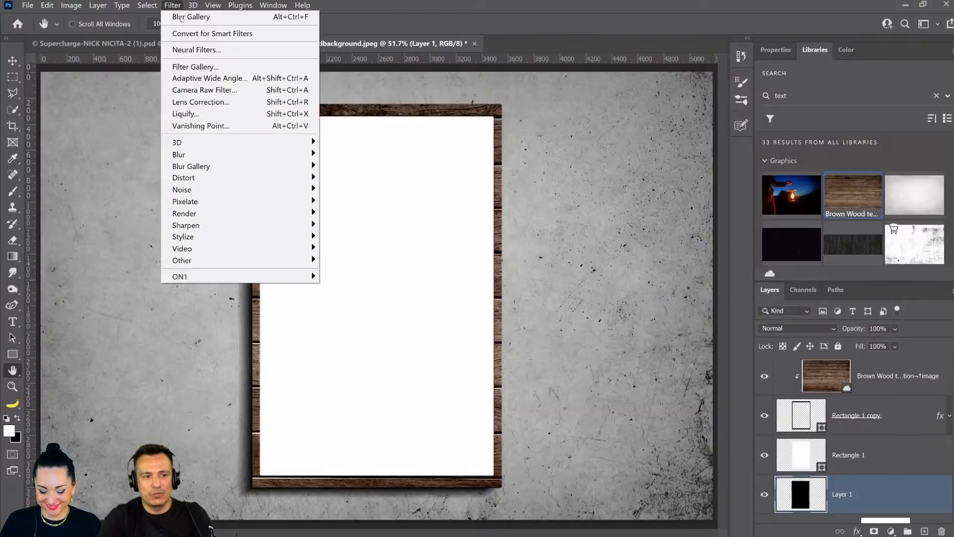
{"action": "left_click", "coordinate": [222, 19]}
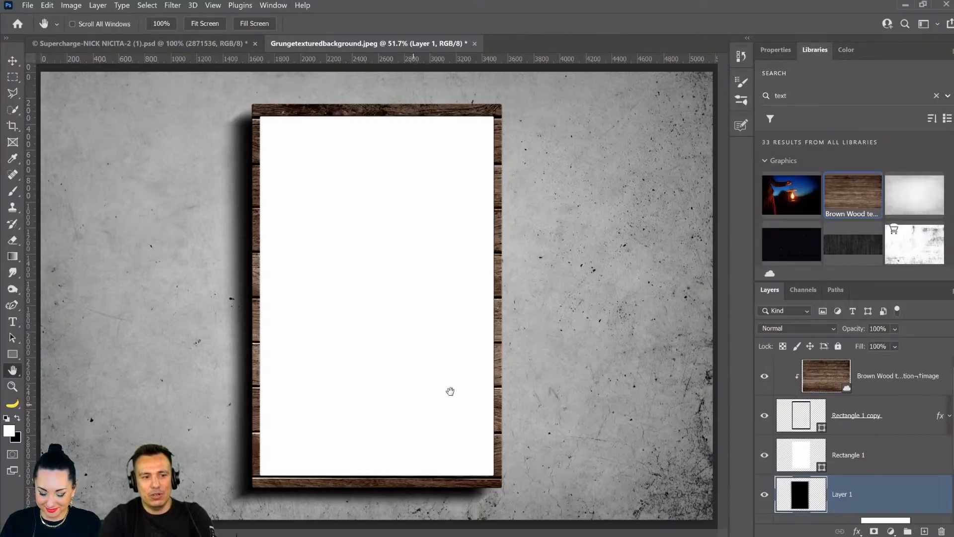
{"action": "left_click_drag", "start_coordinate": [894, 329], "coordinate": [905, 345]}
{"action": "key", "text": "v"}
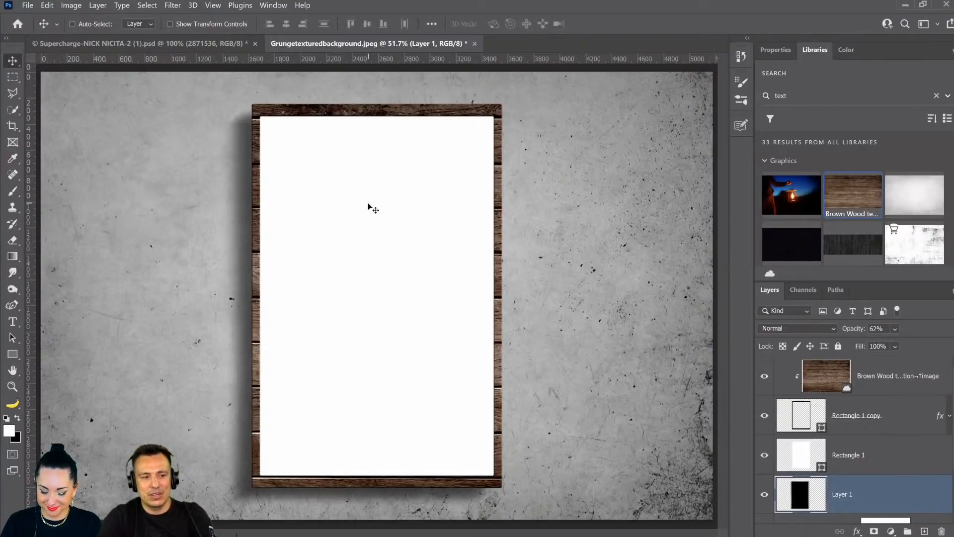
{"action": "key", "text": "ctrl+z"}
{"action": "key", "text": "ctrl+z"}
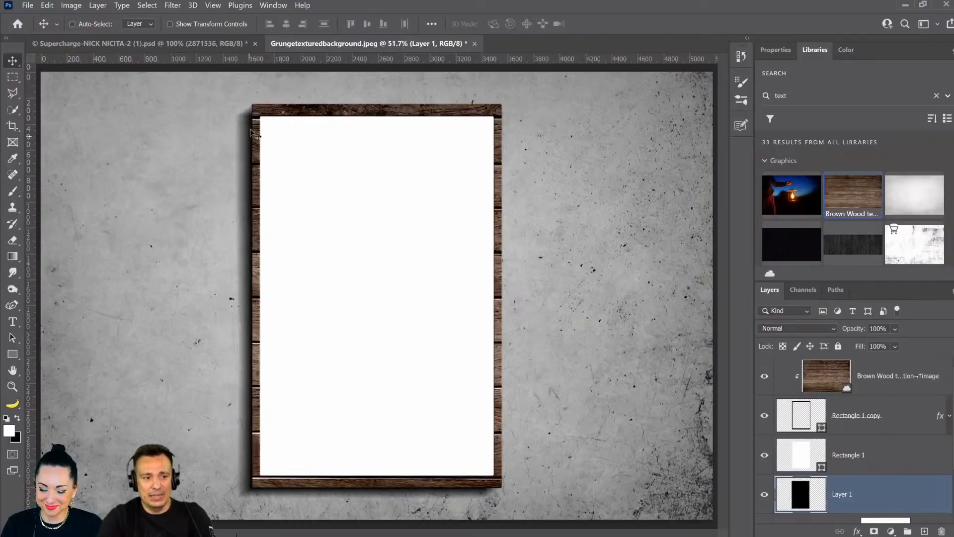
- Apply a Gaussian Blur with a radius of 11.1 pixels to the shadow on Layer 1
{"action": "left_click", "coordinate": [173, 6]}
{"action": "mouse_move", "coordinate": [204, 156]}
{"action": "left_click", "coordinate": [355, 203]}
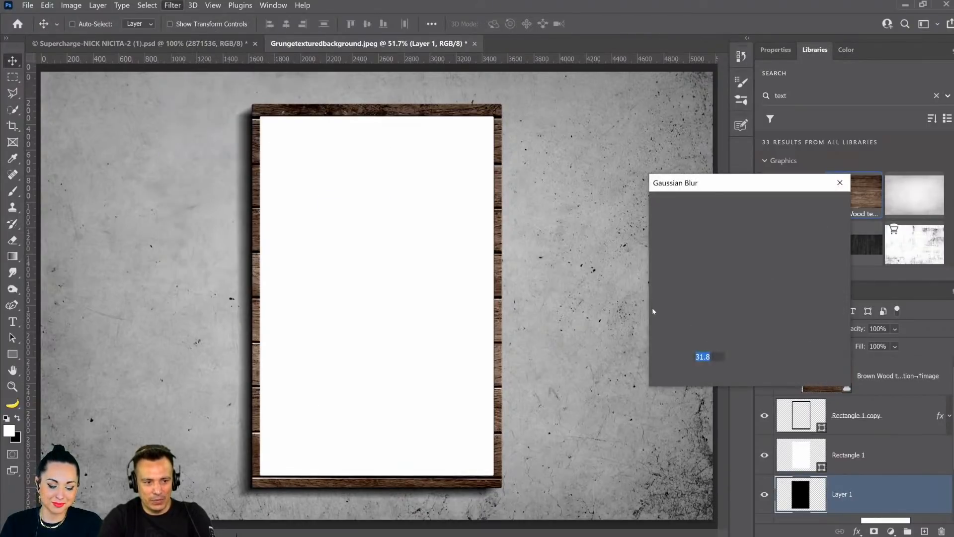
{"action": "mouse_move", "coordinate": [694, 376]}
{"action": "left_mouse_down"}
{"action": "mouse_move", "coordinate": [667, 374]}
{"action": "mouse_move", "coordinate": [688, 376]}
{"action": "left_mouse_up"}
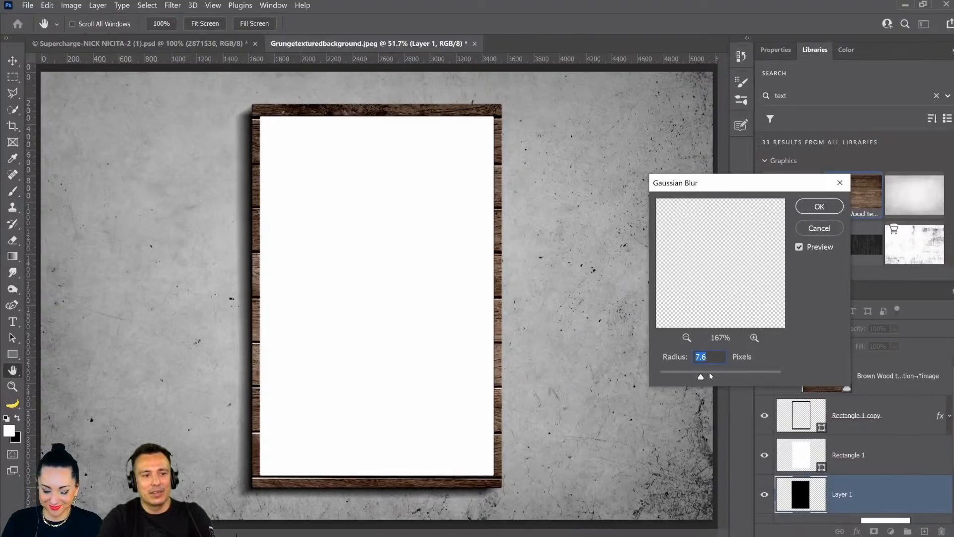
{"action": "left_click_drag", "start_coordinate": [711, 376], "coordinate": [709, 377]}
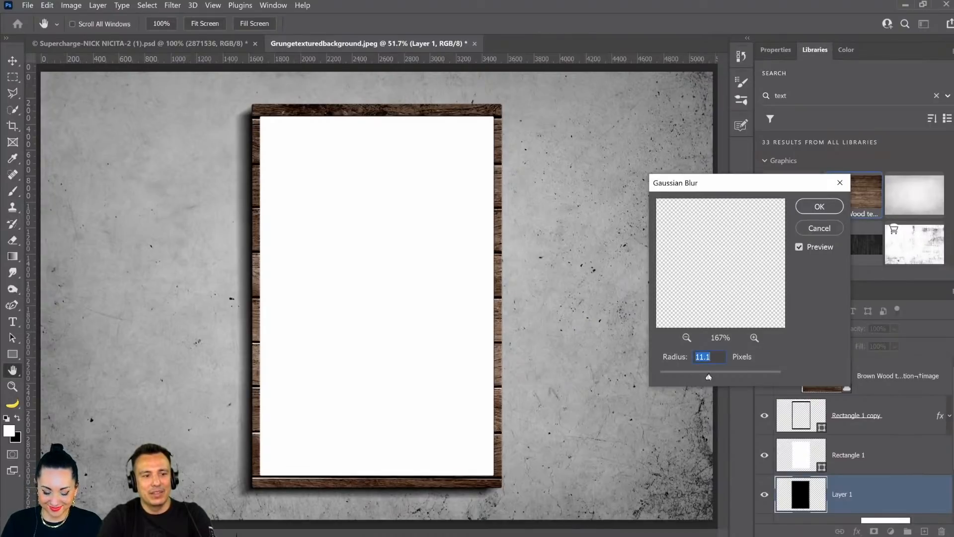
{"action": "left_click", "coordinate": [818, 209]}
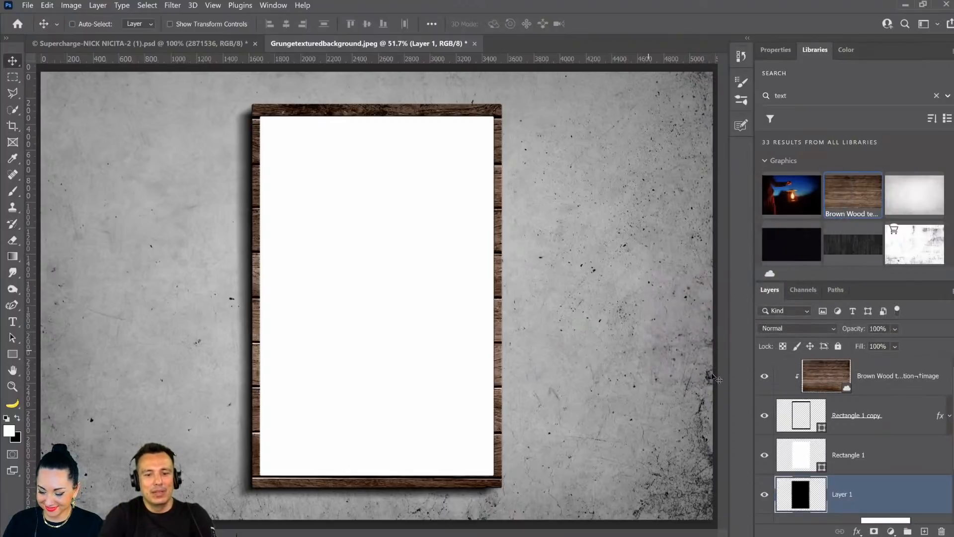
- Lower the opacity of the shadow on Layer 1 to 80%
{"action": "left_click", "coordinate": [893, 329]}
{"action": "left_click", "coordinate": [898, 344]}
{"action": "left_click_drag", "start_coordinate": [899, 342], "coordinate": [922, 344]}
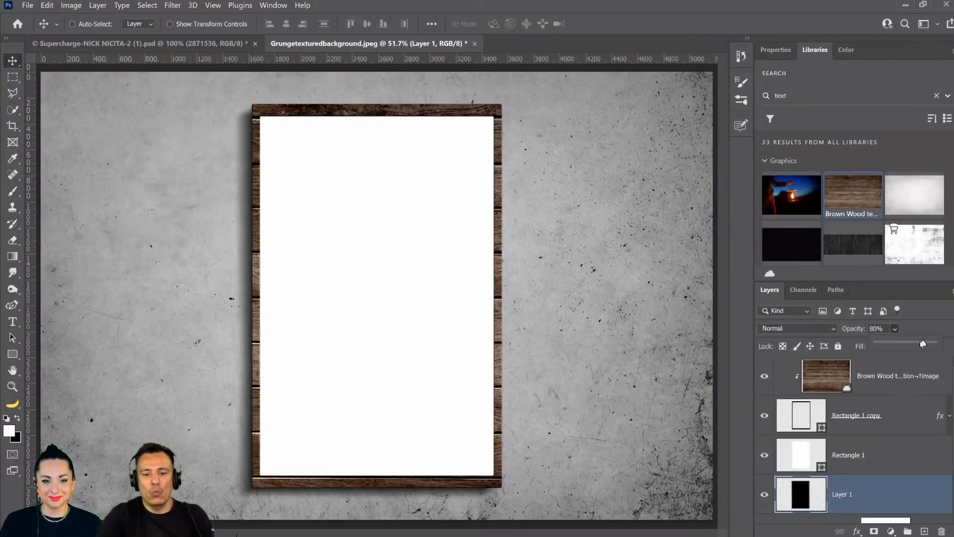
- Add a Solid Color fill layer in #de0000 above the Levels 1 layer and set its blend mode to Multiply
{"action": "scroll", "coordinate": [894, 440], "scroll_direction": "down", "scroll_amount": 2}
{"action": "left_click", "coordinate": [844, 479]}
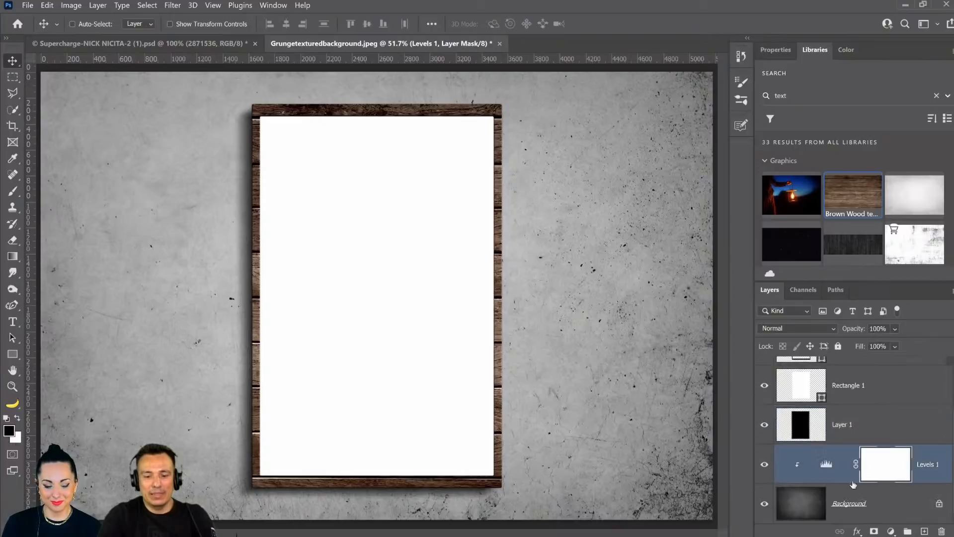
{"action": "left_click", "coordinate": [891, 530]}
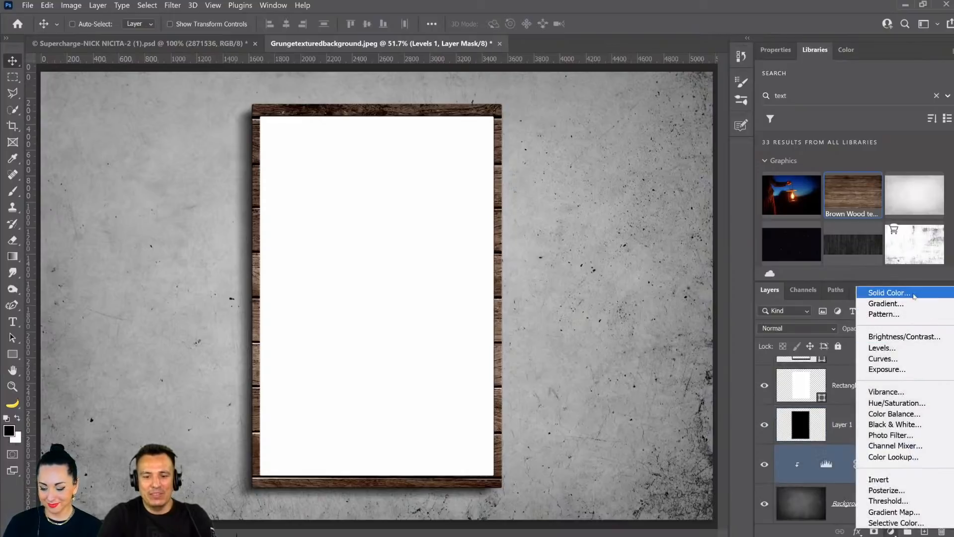
{"action": "left_click", "coordinate": [913, 296]}
{"action": "type", "text": "de0000"}
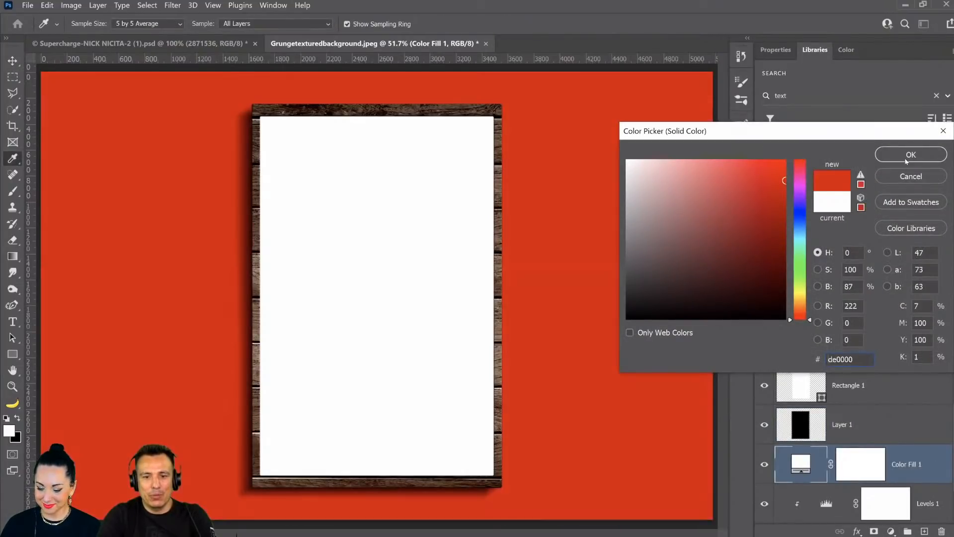
{"action": "left_click", "coordinate": [910, 154]}
{"action": "left_click", "coordinate": [779, 327]}
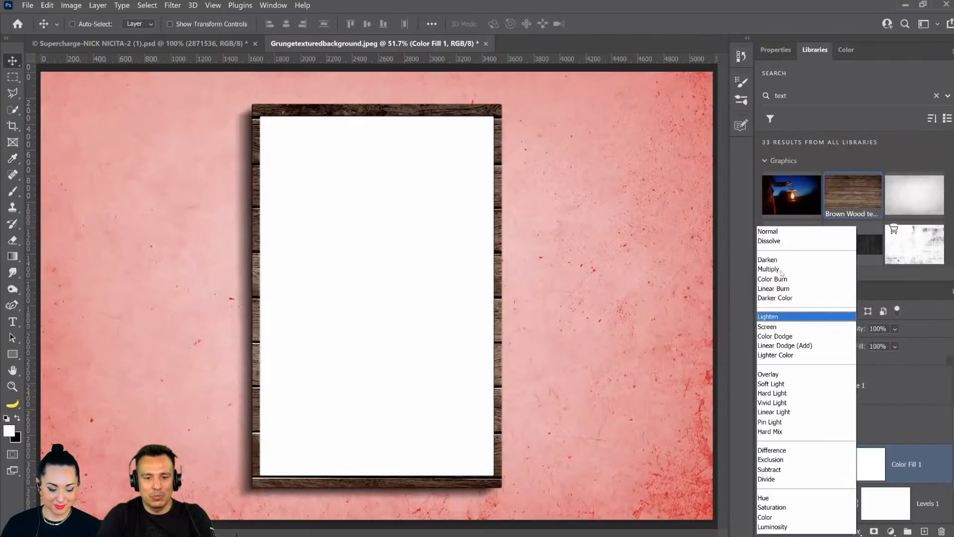
{"action": "left_click", "coordinate": [769, 269]}
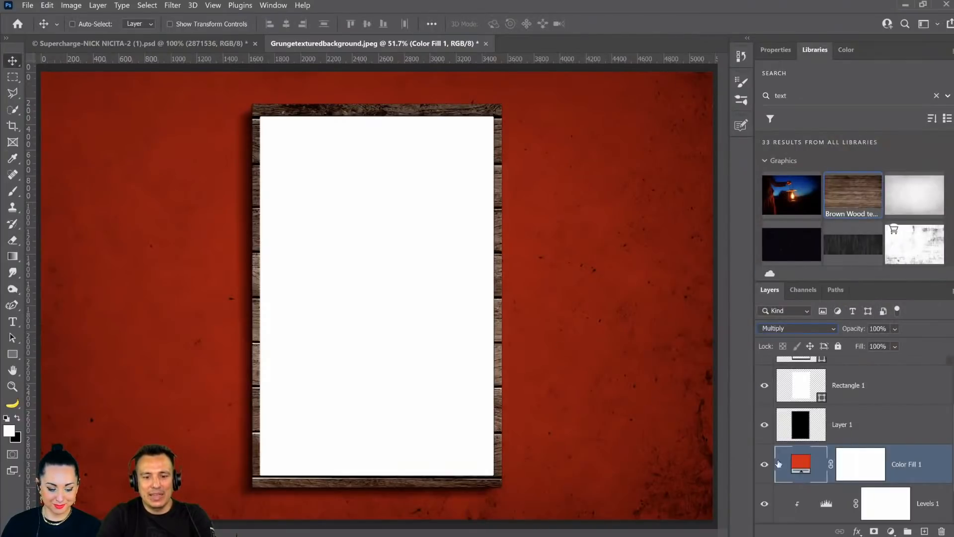
- Recolor the Color Fill 1 layer to the muted blue-gray #536670
{"action": "double_click", "coordinate": [800, 463]}
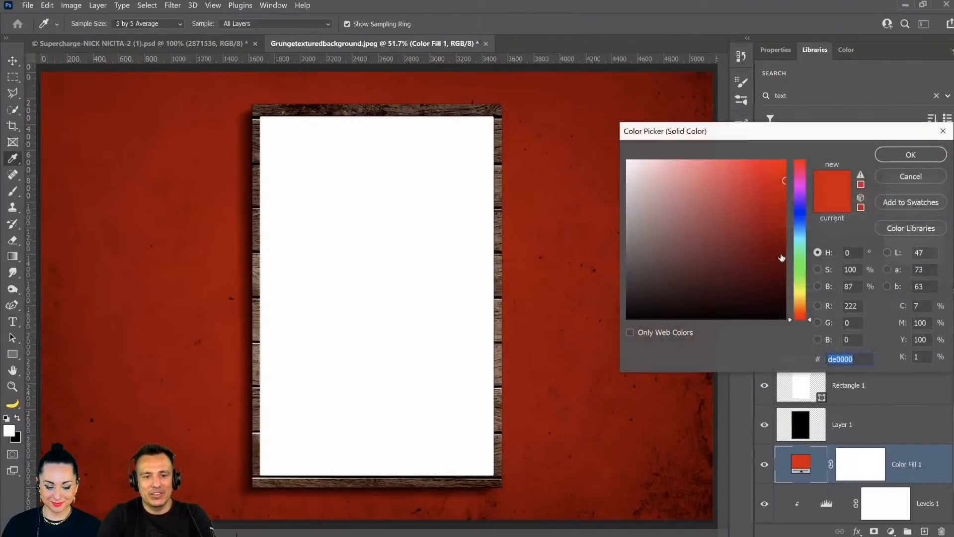
{"action": "left_click", "coordinate": [796, 231]}
{"action": "mouse_move", "coordinate": [753, 217]}
{"action": "left_mouse_down"}
{"action": "mouse_move", "coordinate": [690, 279]}
{"action": "mouse_move", "coordinate": [652, 259]}
{"action": "mouse_move", "coordinate": [661, 252]}
{"action": "mouse_move", "coordinate": [665, 268]}
{"action": "mouse_move", "coordinate": [668, 250]}
{"action": "left_mouse_up"}
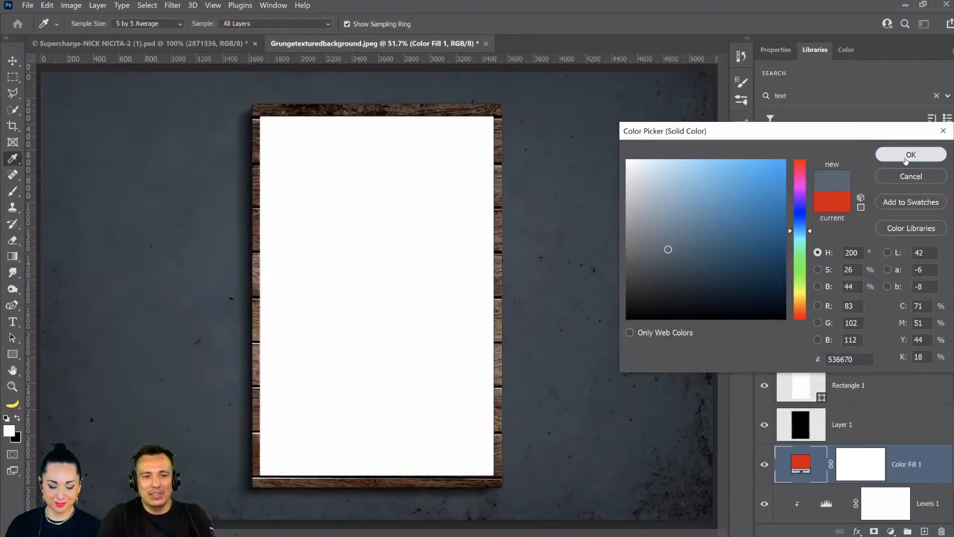
{"action": "left_click", "coordinate": [906, 157]}
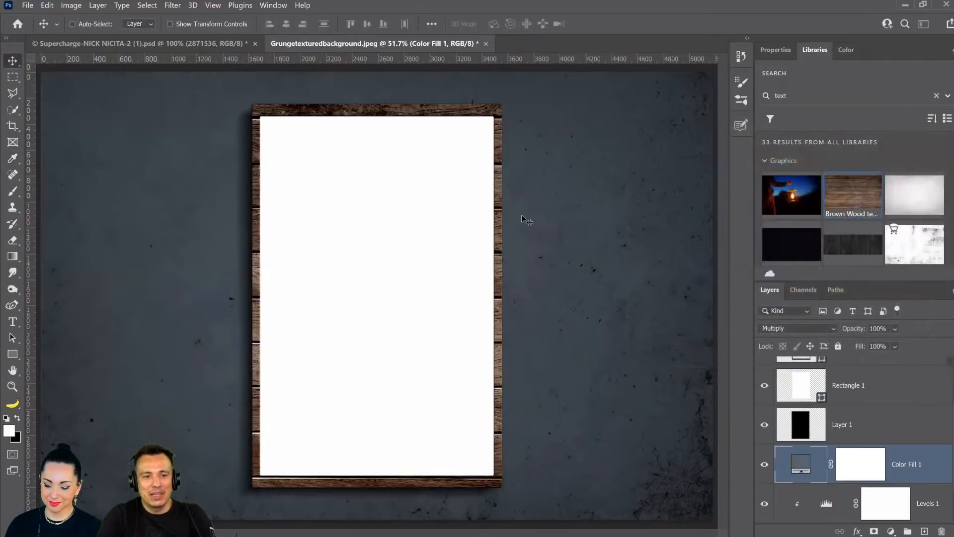
- Hide the Color Fill 1 layer to bring back the gray wall background
{"action": "left_click", "coordinate": [12, 370]}
{"action": "key", "text": "ctrl+minus"}
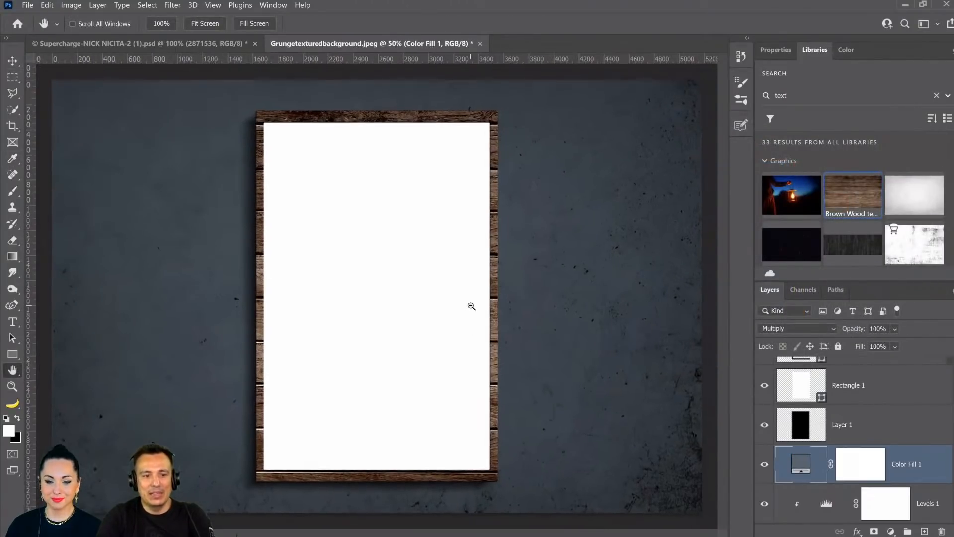
{"action": "key", "text": "ctrl+minus"}
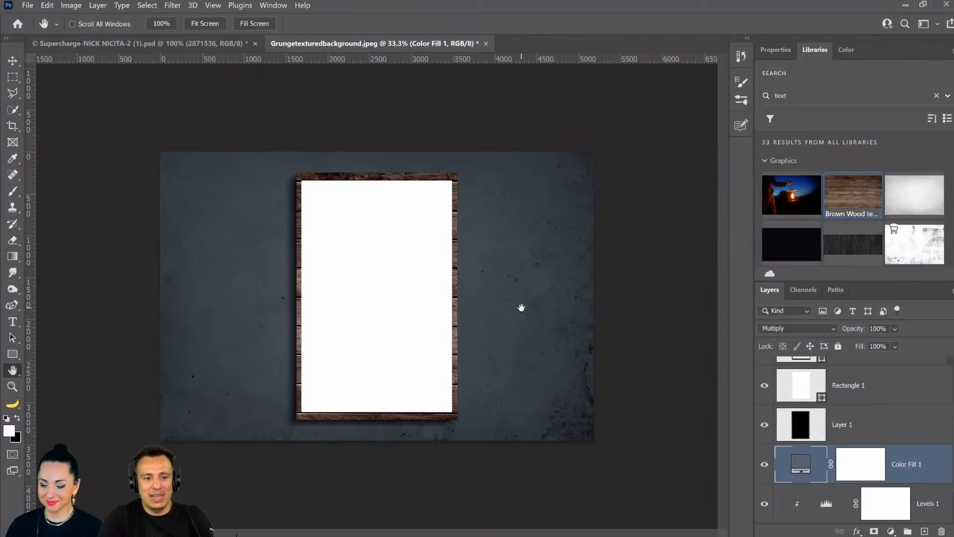
{"action": "left_click", "coordinate": [765, 463]}
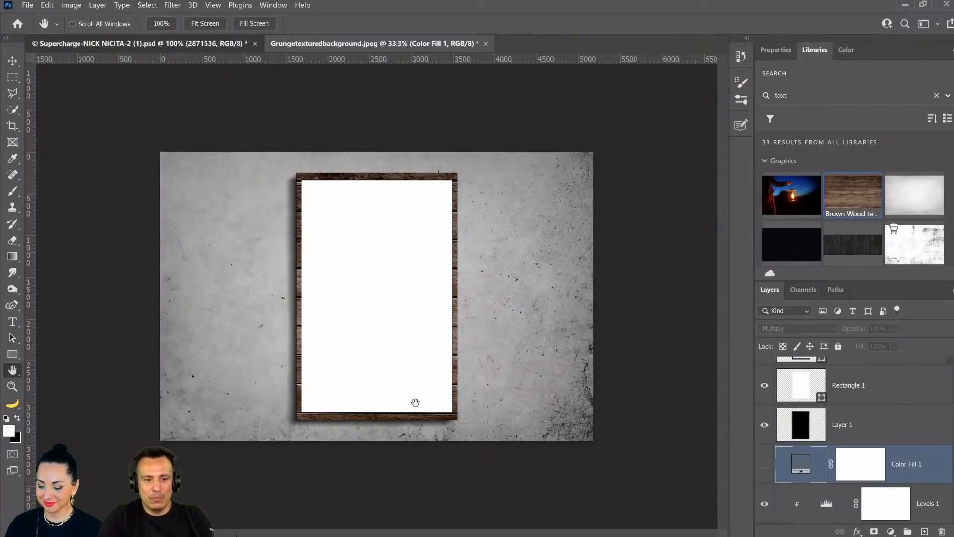
- Look at the three-poster mockup document for reference and return to the Grungetexturedbackground.jpeg document
{"action": "key", "text": "ctrl+Tab"}
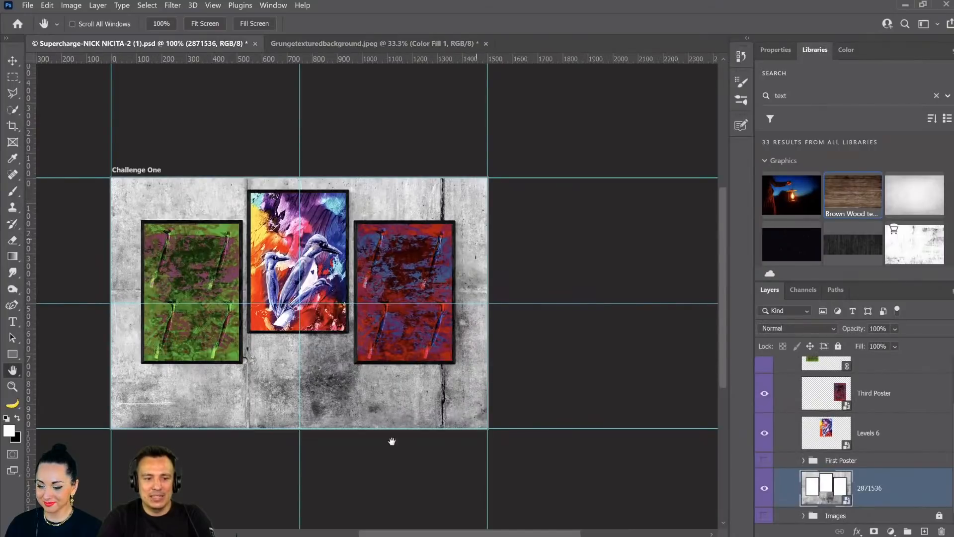
{"action": "left_click", "coordinate": [362, 44]}
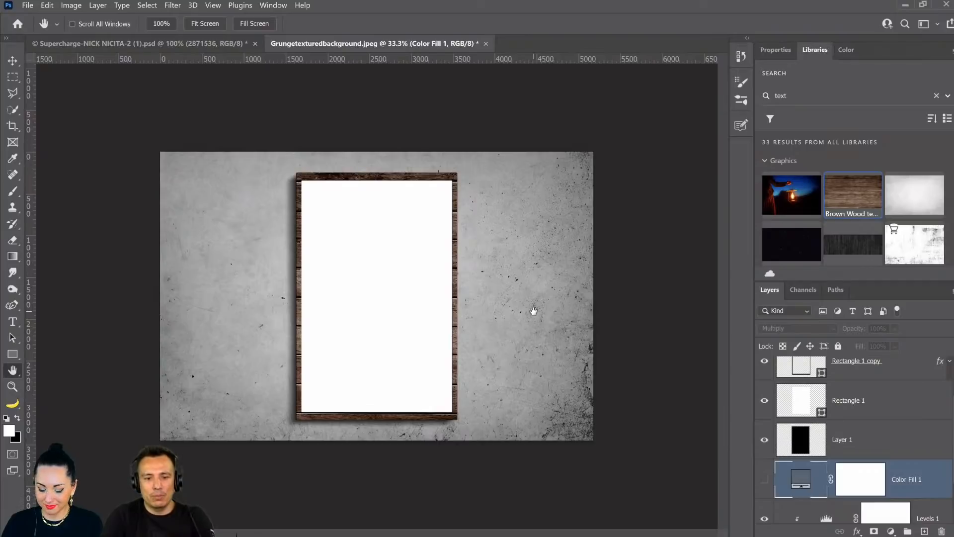
{"action": "left_click", "coordinate": [21, 391]}
{"action": "left_click", "coordinate": [404, 324]}
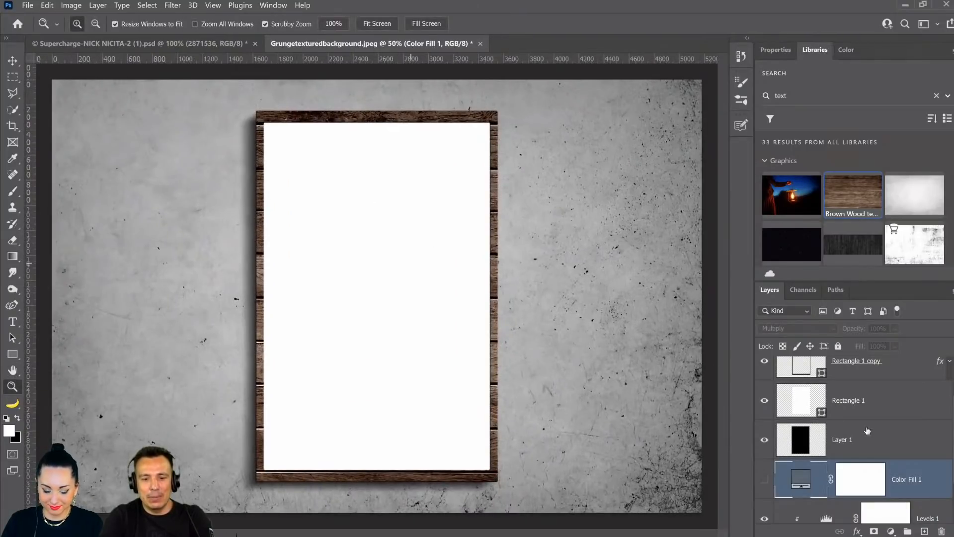
- Select the Rectangle 1 layer and toggle its visibility to check which area of the frame it covers
{"action": "left_click", "coordinate": [782, 394]}
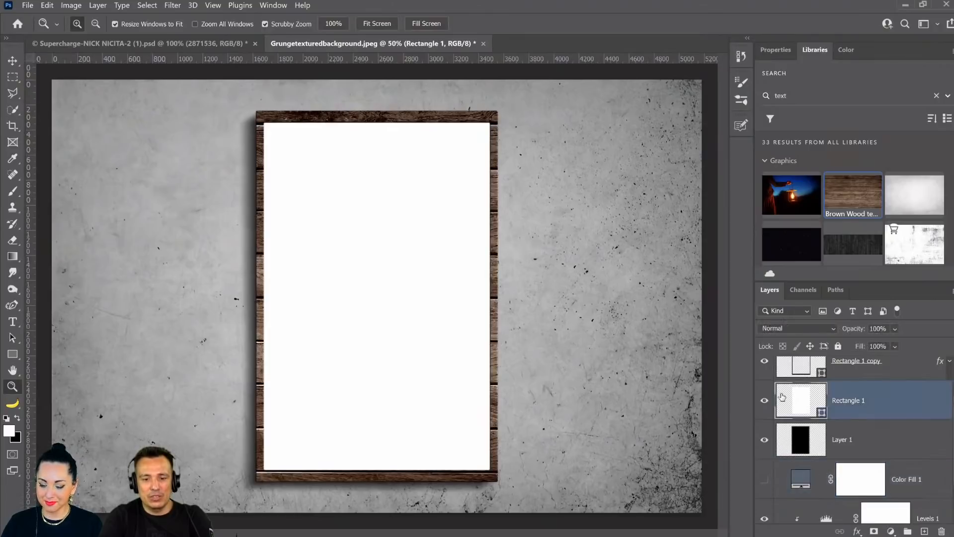
{"action": "left_click", "coordinate": [763, 404]}
{"action": "left_click", "coordinate": [763, 404]}
{"action": "left_click", "coordinate": [763, 404]}
{"action": "left_click", "coordinate": [763, 404]}
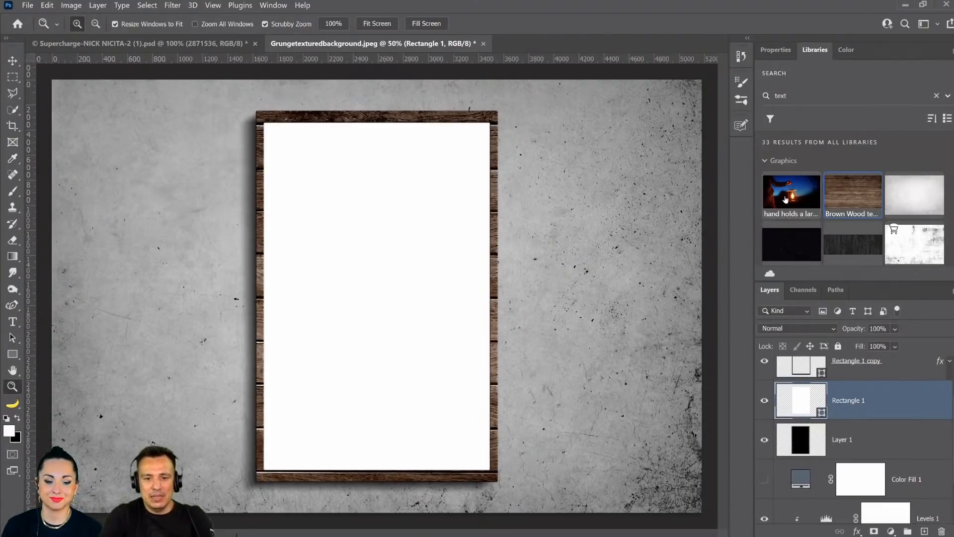
- Place the library image of a hand holding an old lamp above Rectangle 1 and clip it to that rectangle
{"action": "left_click_drag", "start_coordinate": [842, 380], "coordinate": [842, 381]}
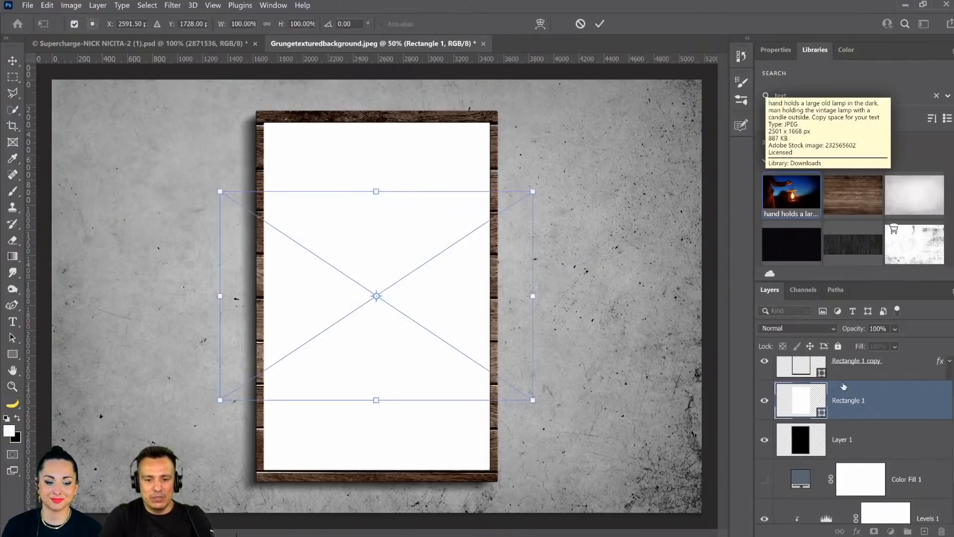
{"action": "key", "text": "Return"}
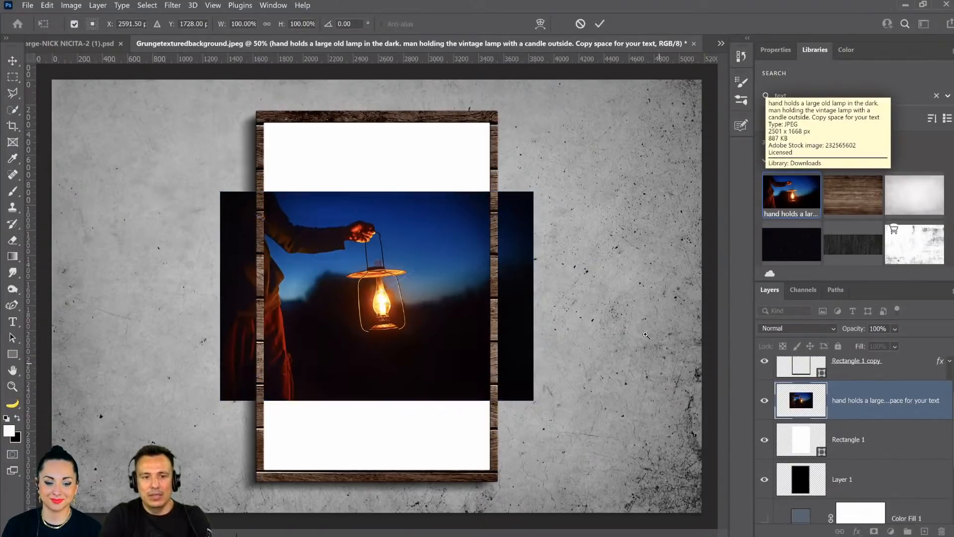
{"action": "key", "text": "z"}
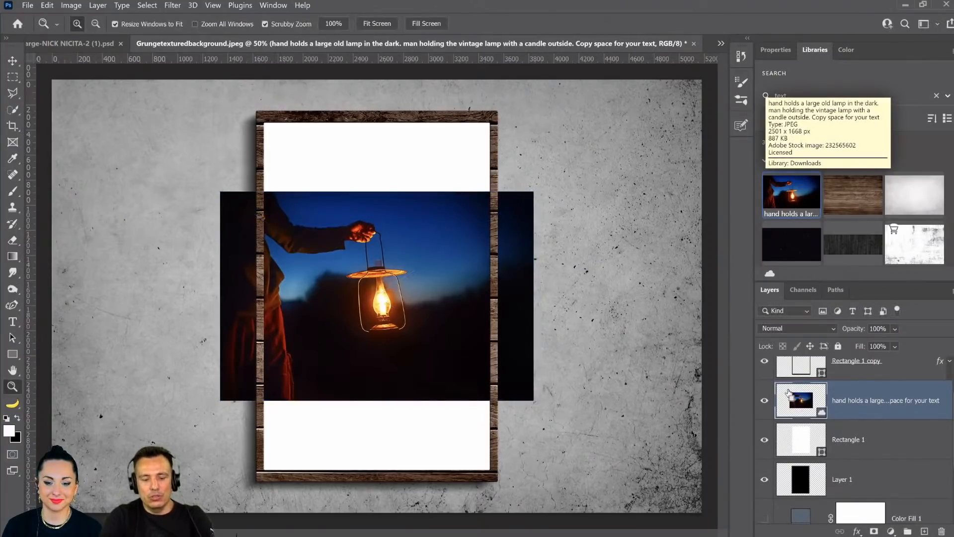
{"action": "left_click", "coordinate": [785, 419], "text": "alt"}
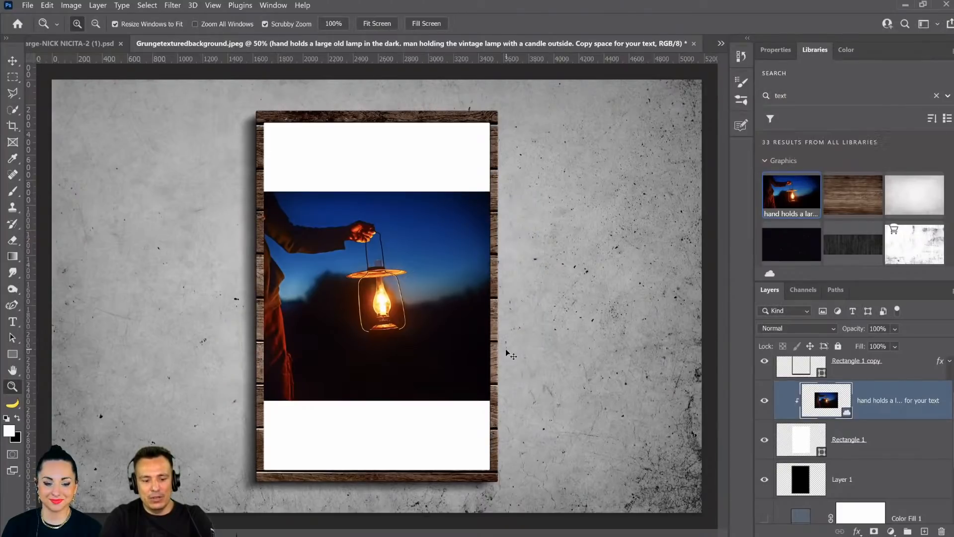
- Scale the clipped lamp image to about 180% and position it so it fills the whole poster rectangle
{"action": "key", "text": "ctrl+t"}
{"action": "left_click_drag", "start_coordinate": [552, 419], "coordinate": [677, 501]}
{"action": "left_click_drag", "start_coordinate": [452, 296], "coordinate": [491, 310]}
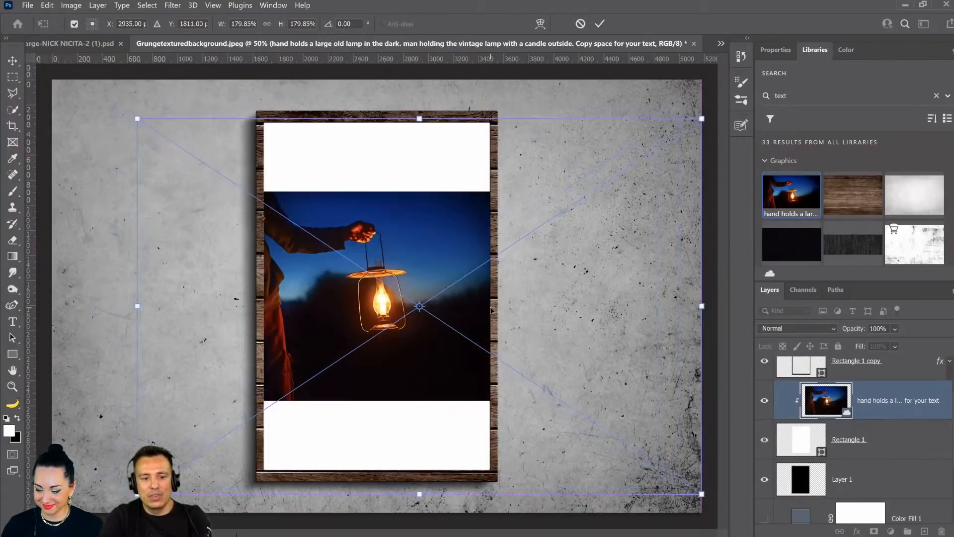
{"action": "key", "text": "Return"}
{"action": "key", "text": "z"}
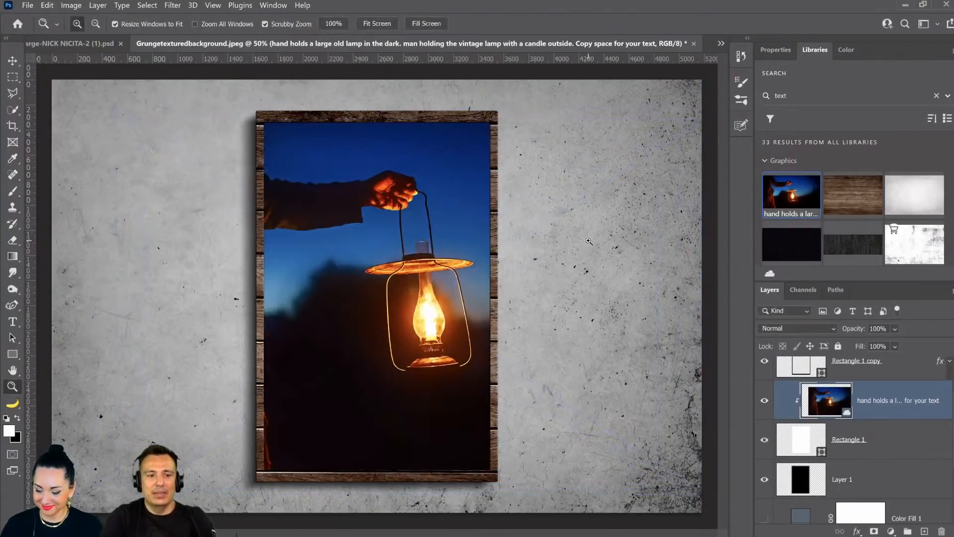
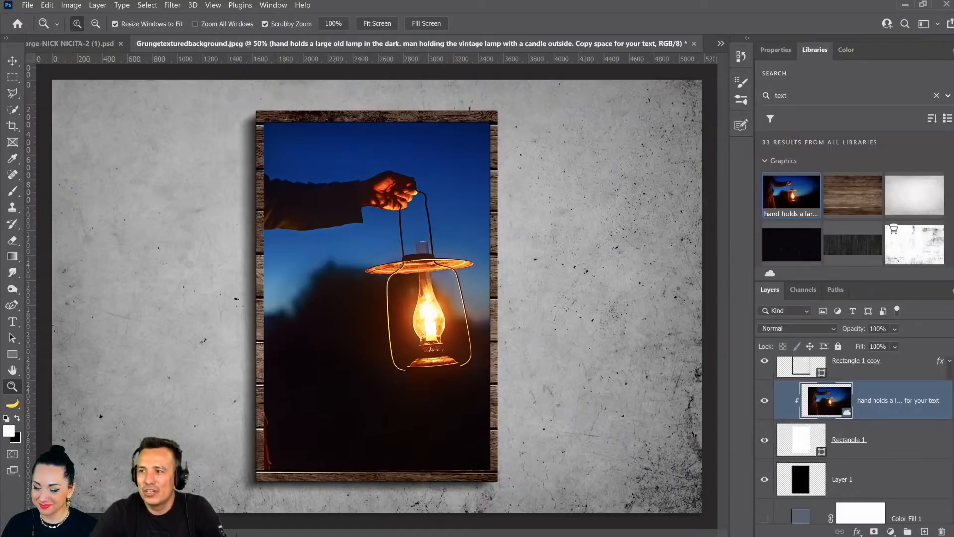
- Hide the Brown Wood texture layer clipped to Rectangle 1 copy
{"action": "scroll", "coordinate": [853, 398], "scroll_direction": "up", "scroll_amount": 3}
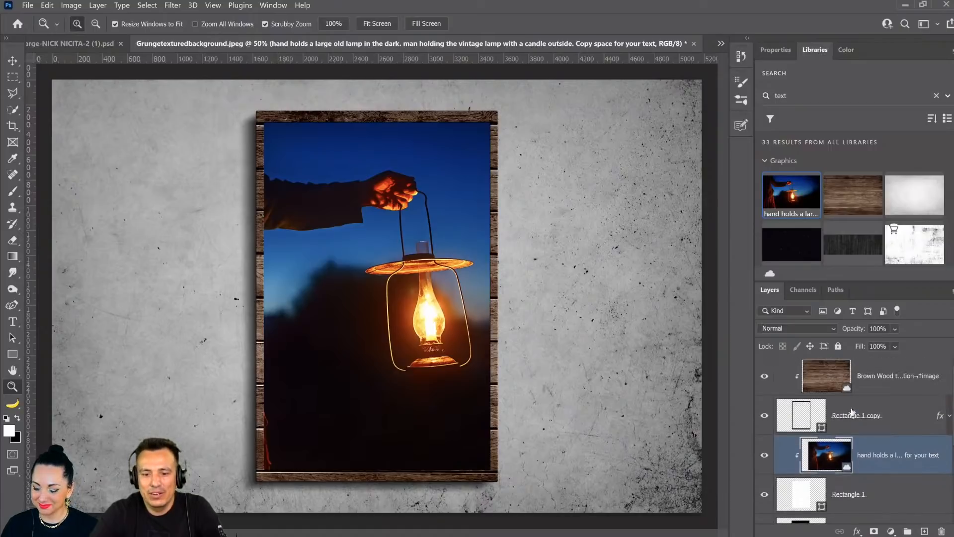
{"action": "left_click", "coordinate": [832, 384]}
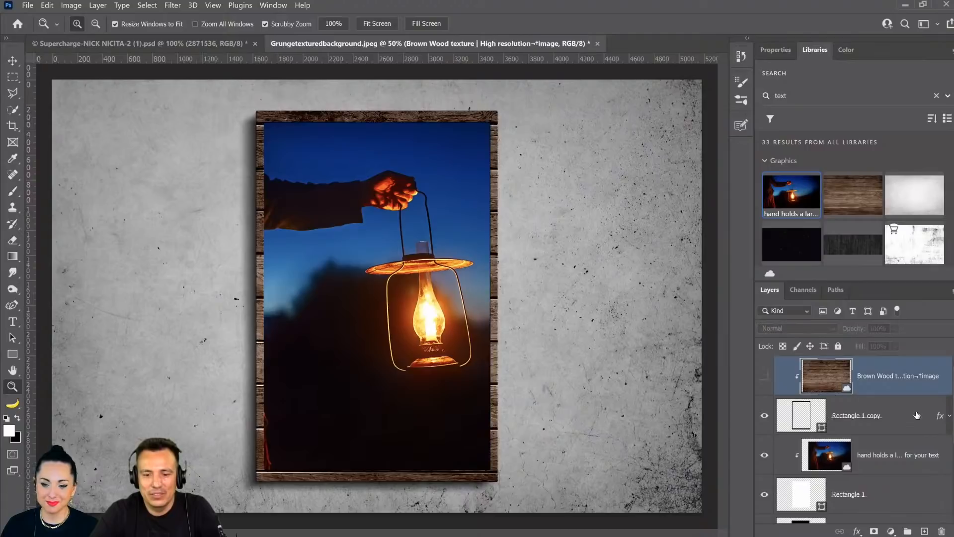
{"action": "left_click", "coordinate": [764, 376]}
{"action": "left_click", "coordinate": [874, 400]}
{"action": "left_click", "coordinate": [772, 389]}
{"action": "left_click", "coordinate": [762, 379]}
{"action": "left_click", "coordinate": [762, 379]}
- Open the layer style of Rectangle 1 copy and enable a Pattern Overlay effect
{"action": "left_click", "coordinate": [949, 415]}
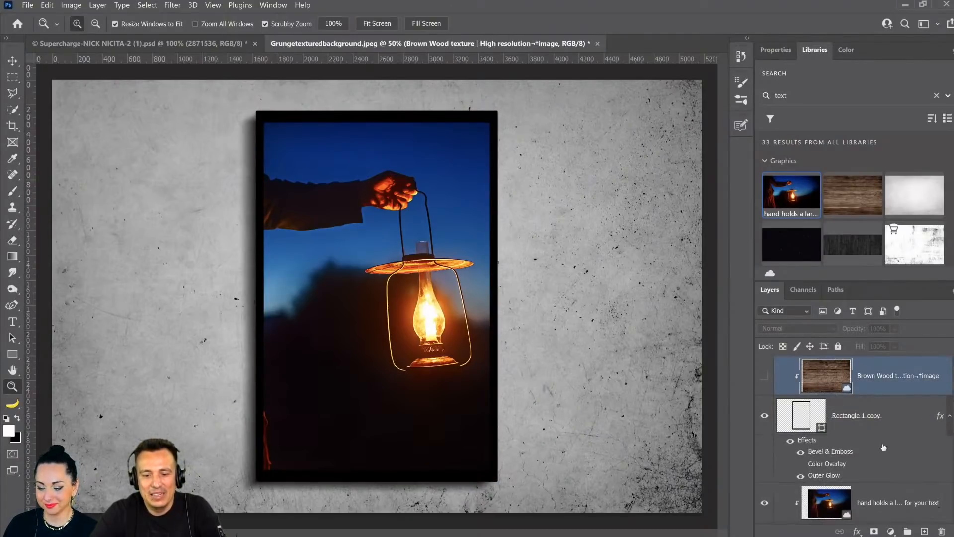
{"action": "left_click", "coordinate": [807, 441]}
{"action": "key", "text": "h"}
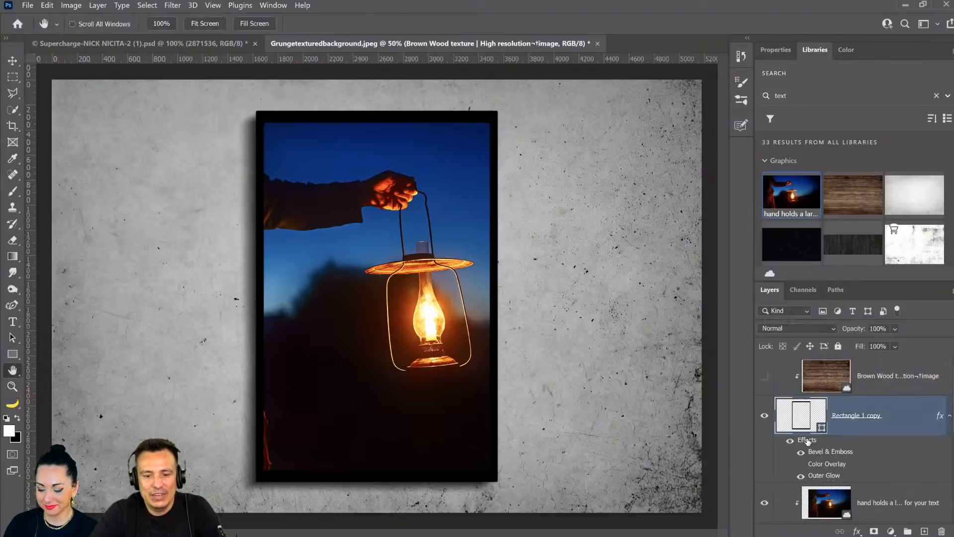
{"action": "double_click", "coordinate": [807, 441]}
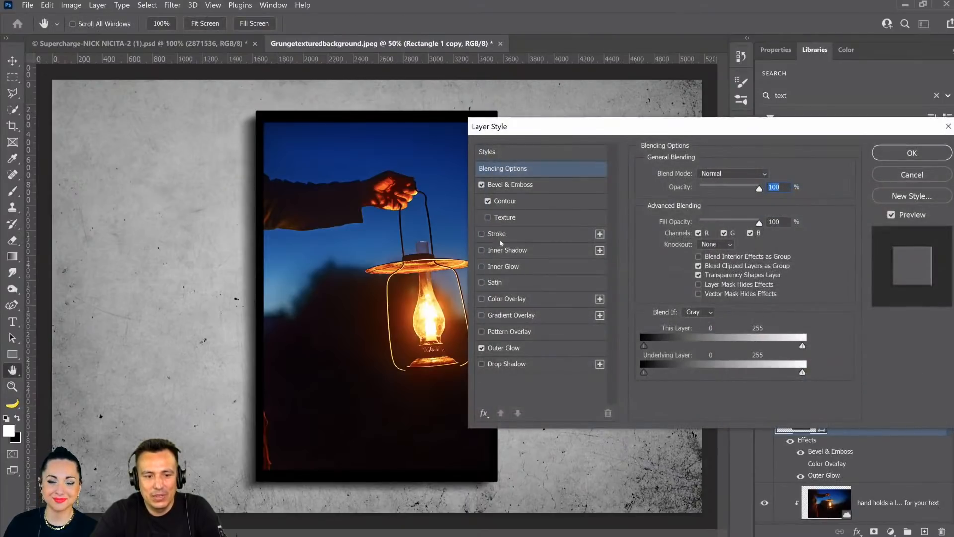
{"action": "left_click", "coordinate": [511, 332]}
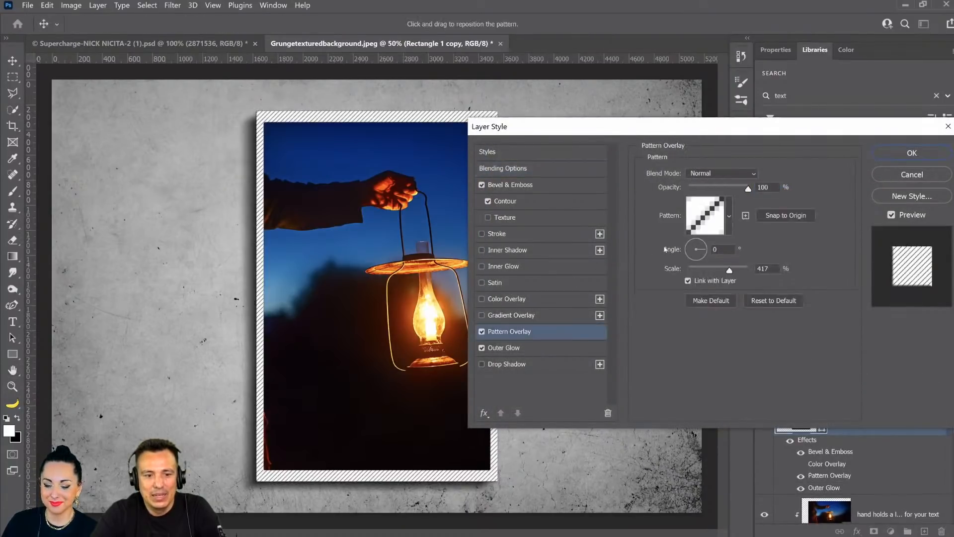
- Use the yellow foliage pattern from the Trees group for the frame's Pattern Overlay and apply the layer style
{"action": "left_click", "coordinate": [728, 227]}
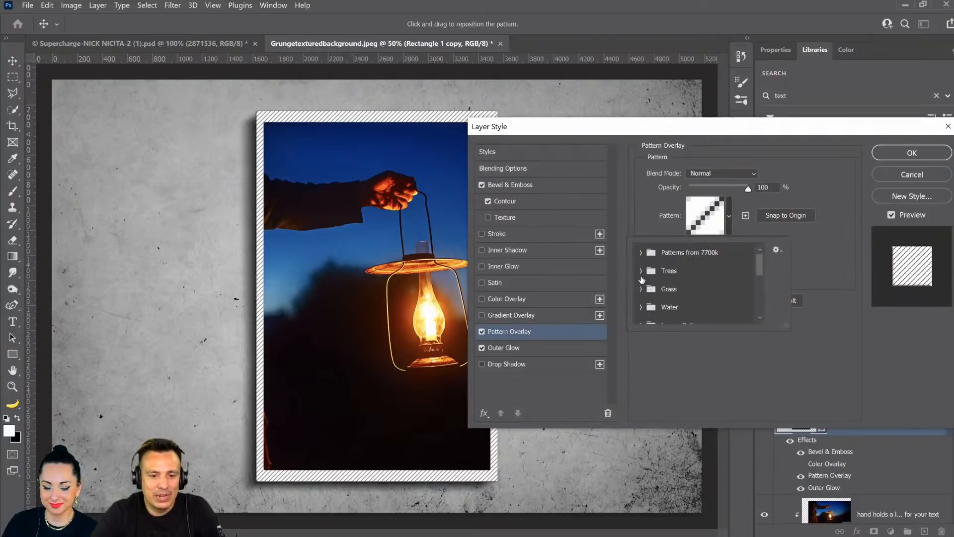
{"action": "scroll", "coordinate": [648, 305], "scroll_direction": "down", "scroll_amount": 1}
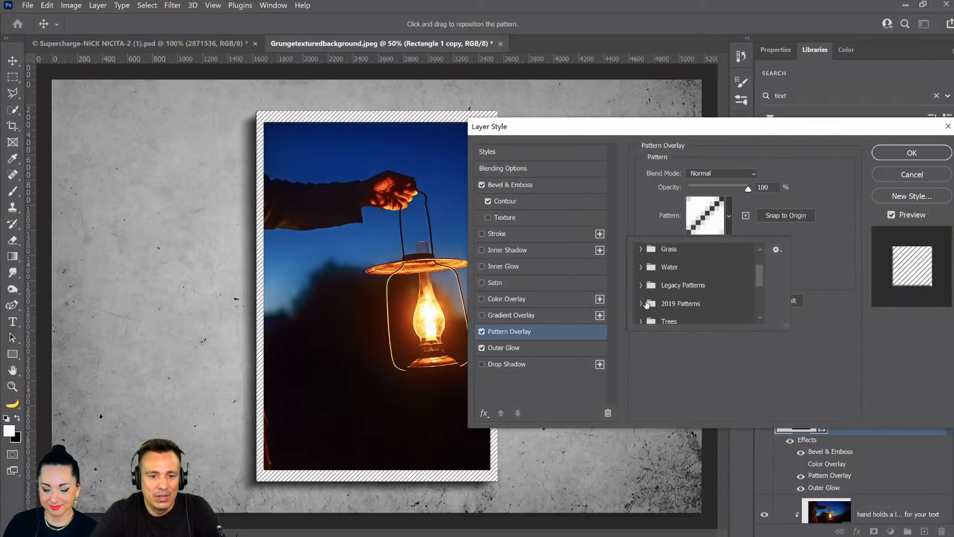
{"action": "scroll", "coordinate": [646, 305], "scroll_direction": "up", "scroll_amount": 2}
{"action": "left_click", "coordinate": [641, 271]}
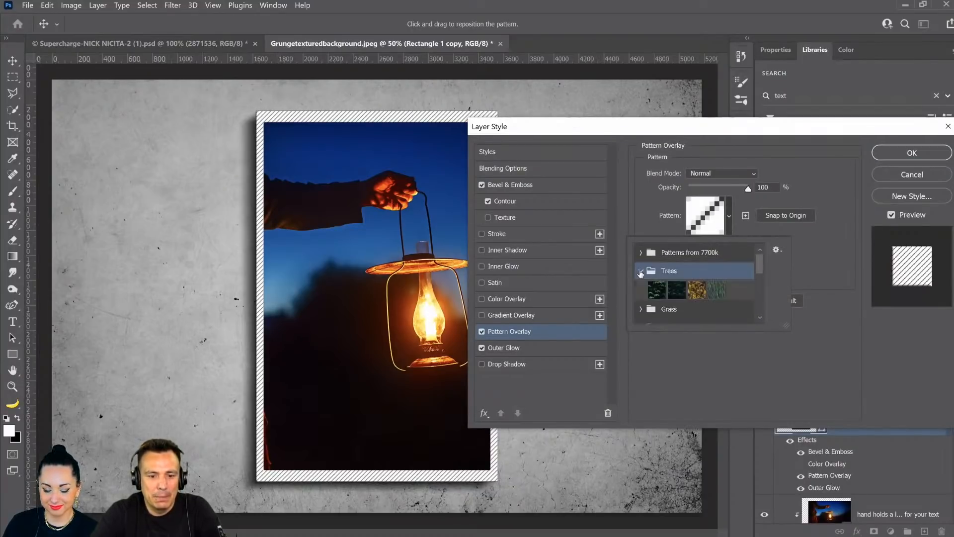
{"action": "left_click", "coordinate": [696, 291]}
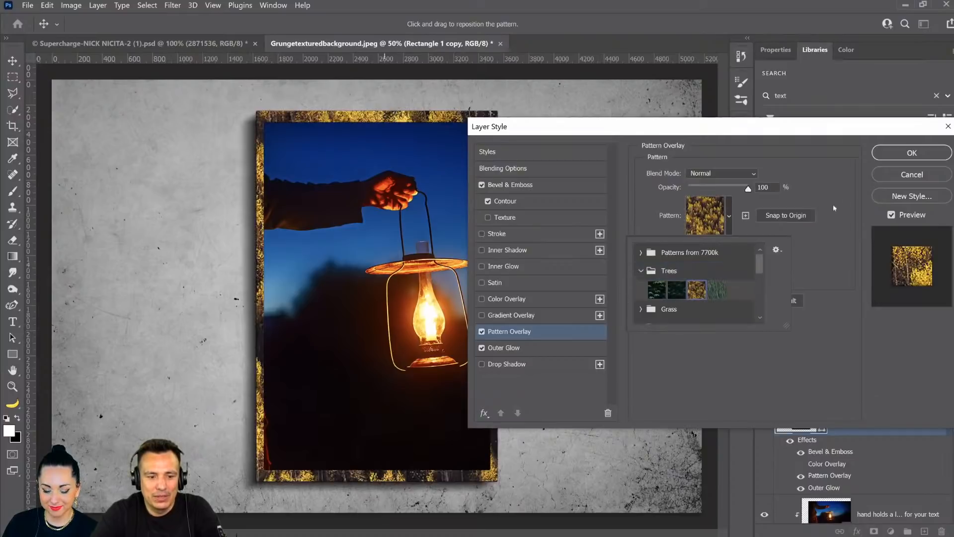
{"action": "left_click", "coordinate": [901, 157]}
{"action": "left_click", "coordinate": [901, 157]}
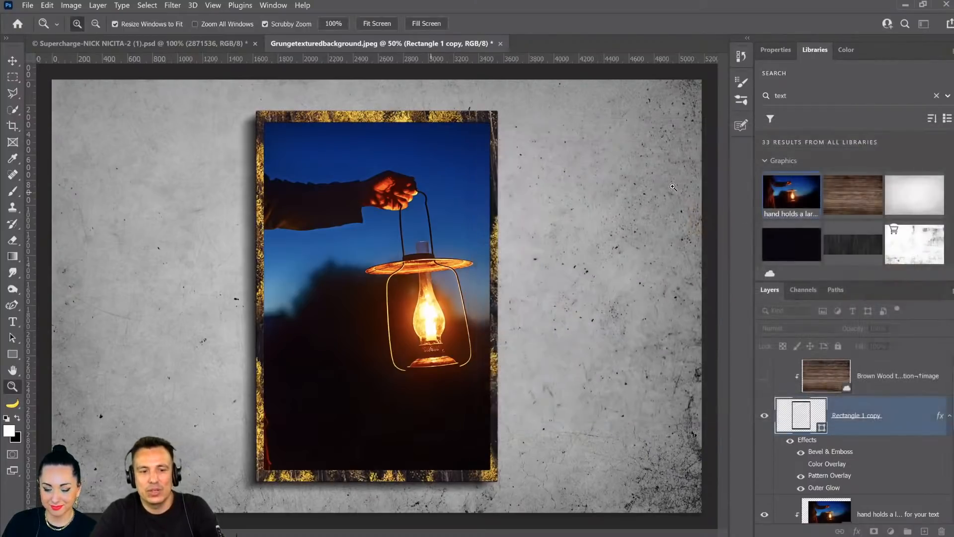
{"action": "left_click", "coordinate": [948, 416]}
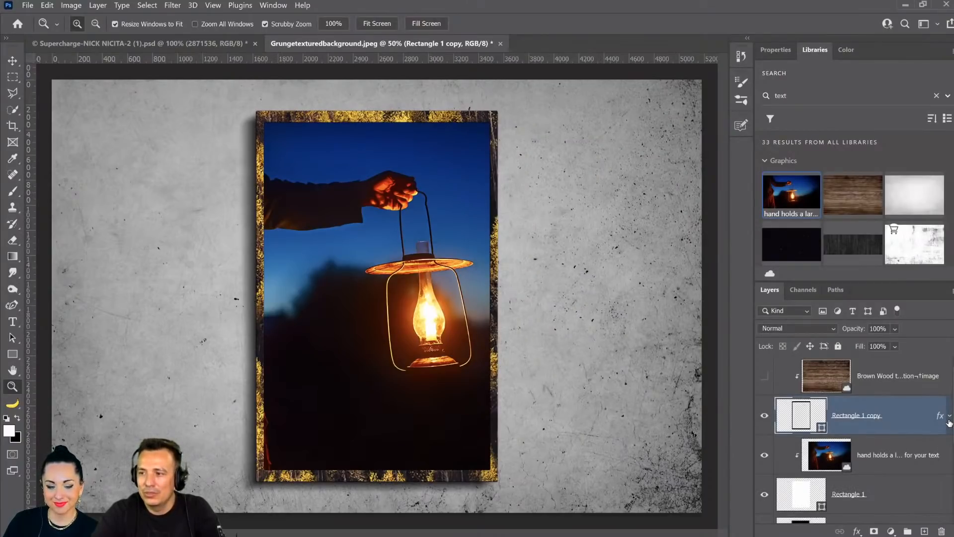
- Show the clipped Brown Wood layer and place another Brown Wood texture image from the library at the top of the layer stack
{"action": "left_click", "coordinate": [904, 386]}
{"action": "left_click", "coordinate": [764, 376]}
{"action": "left_click", "coordinate": [845, 201]}
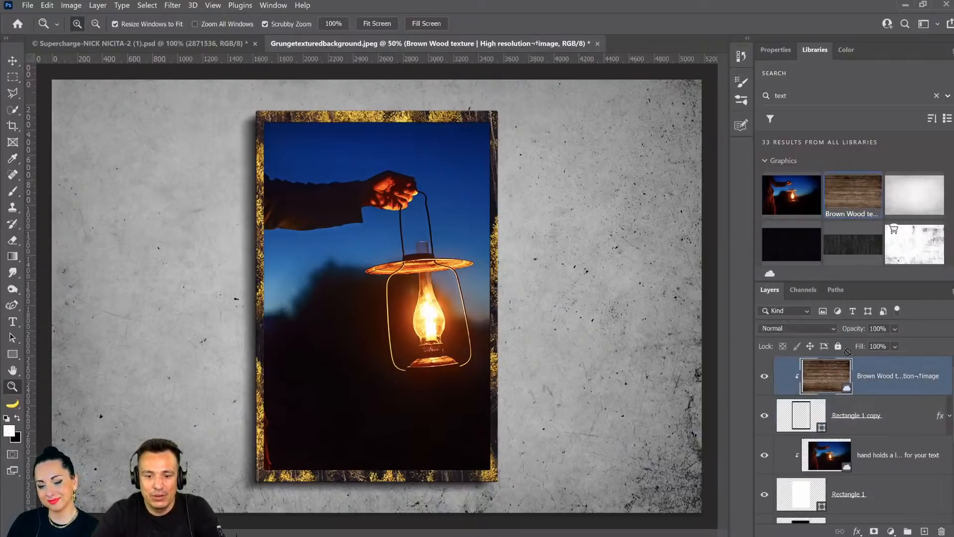
{"action": "key", "text": "ctrl+t"}
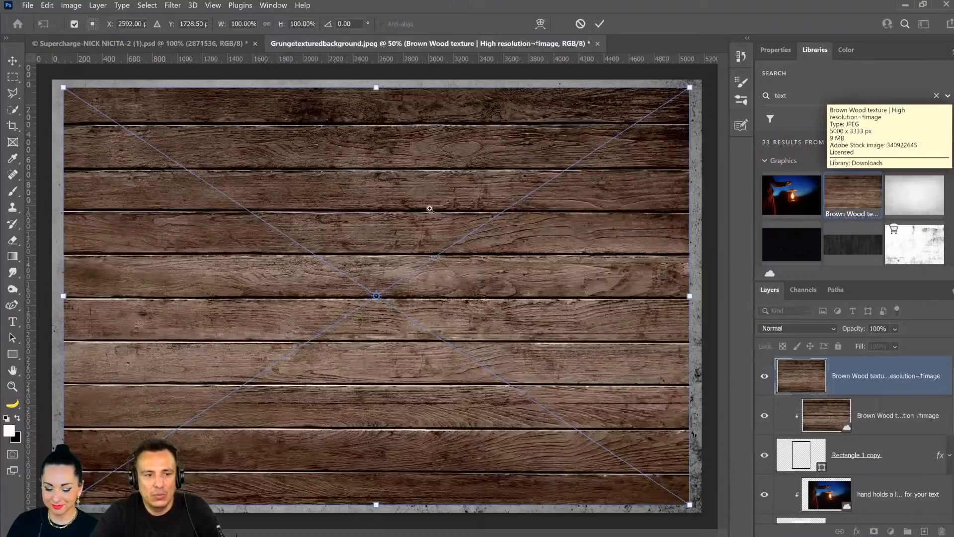
{"action": "key", "text": "Return"}
{"action": "right_click", "coordinate": [830, 386]}
{"action": "key", "text": "Escape"}
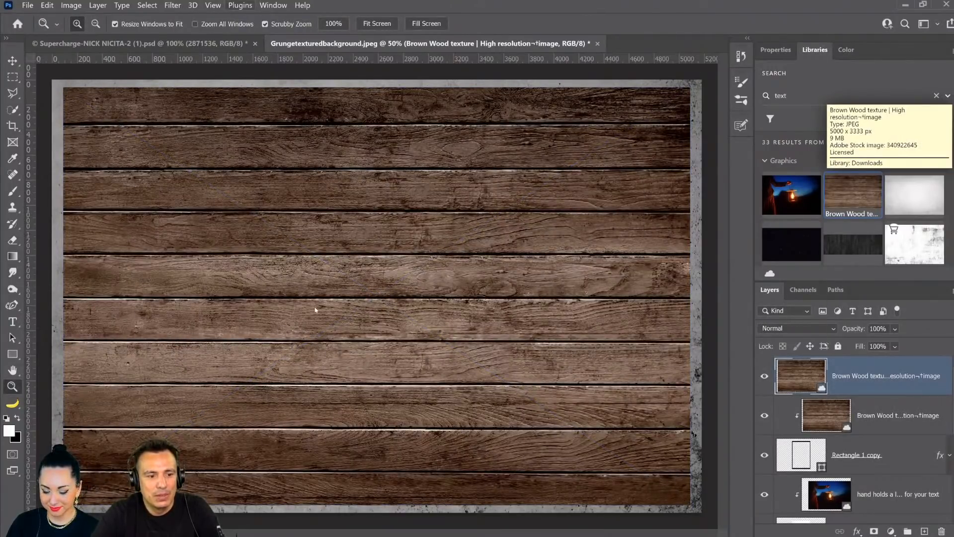
- Display the saved patterns and try to create a new pattern from the top Brown Wood texture layer
{"action": "key", "text": "alt+w"}
{"action": "left_click", "coordinate": [320, 367]}
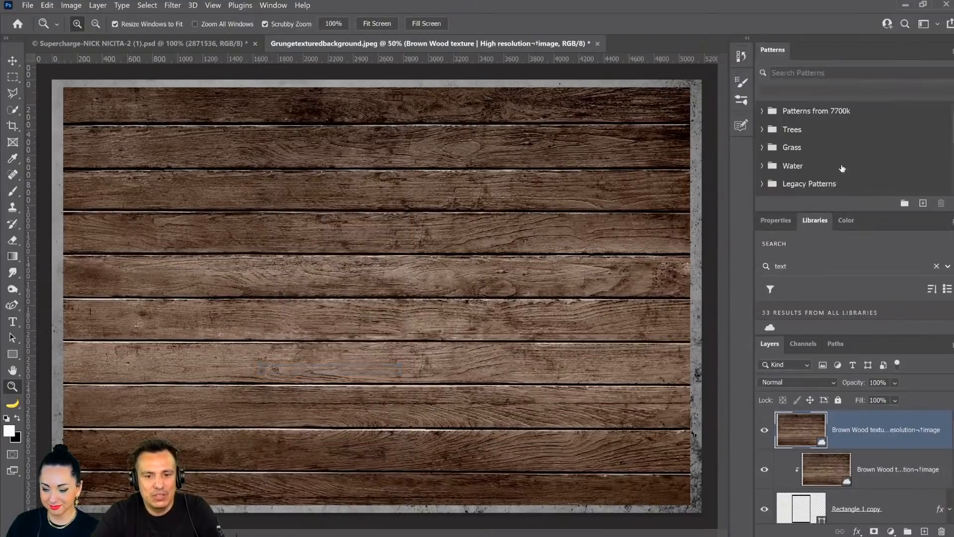
{"action": "scroll", "coordinate": [892, 186], "scroll_direction": "down", "scroll_amount": 3}
{"action": "left_click_drag", "start_coordinate": [827, 423], "coordinate": [923, 204]}
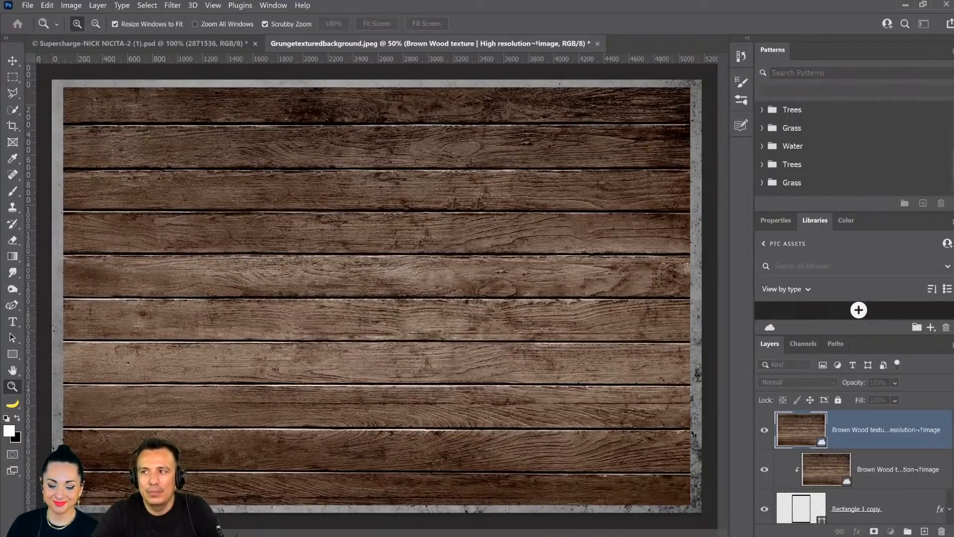
{"action": "left_click", "coordinate": [47, 5]}
{"action": "left_click", "coordinate": [466, 232]}
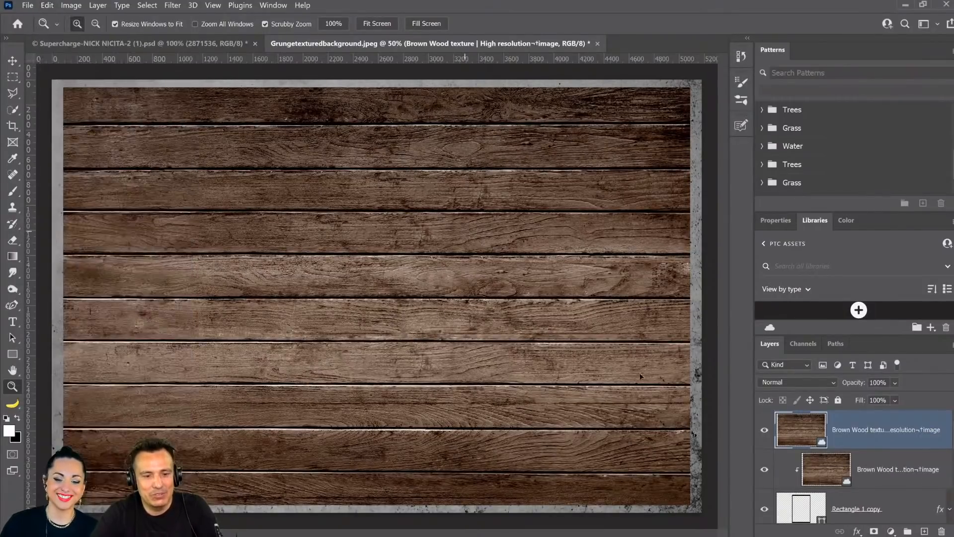
- Enlarge the top Brown Wood texture layer proportionally so it covers the entire canvas
{"action": "key", "text": "ctrl+t"}
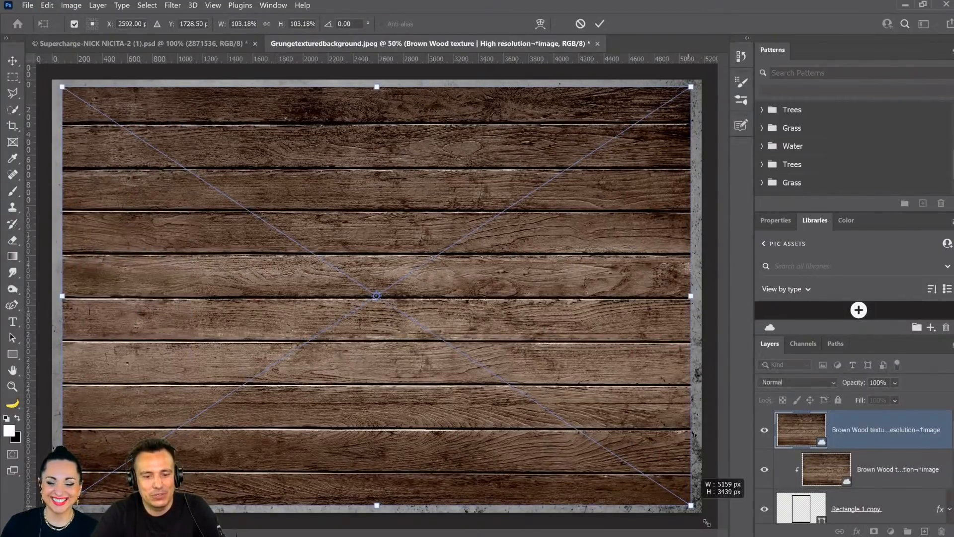
{"action": "left_click_drag", "start_coordinate": [707, 522], "coordinate": [715, 528]}
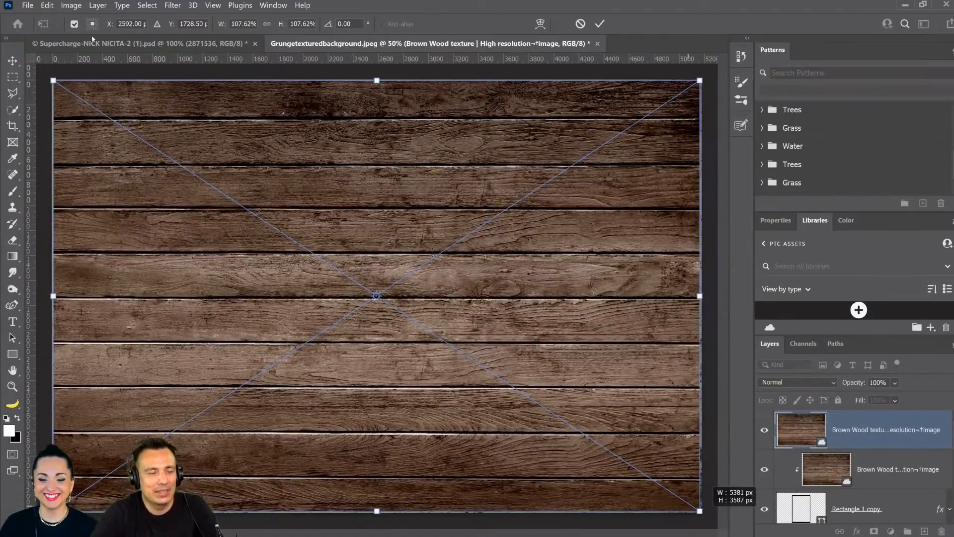
{"action": "key", "text": "Return"}
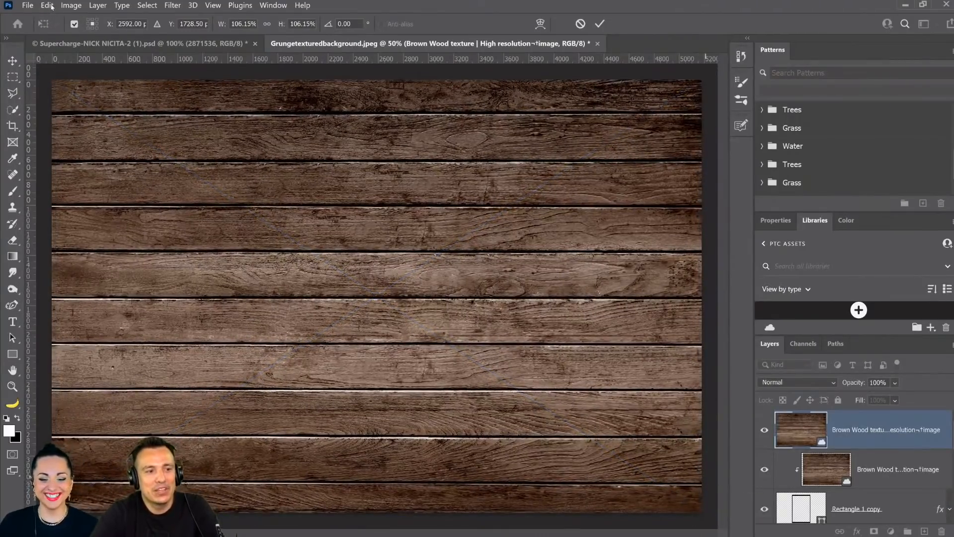
{"action": "key", "text": "z"}
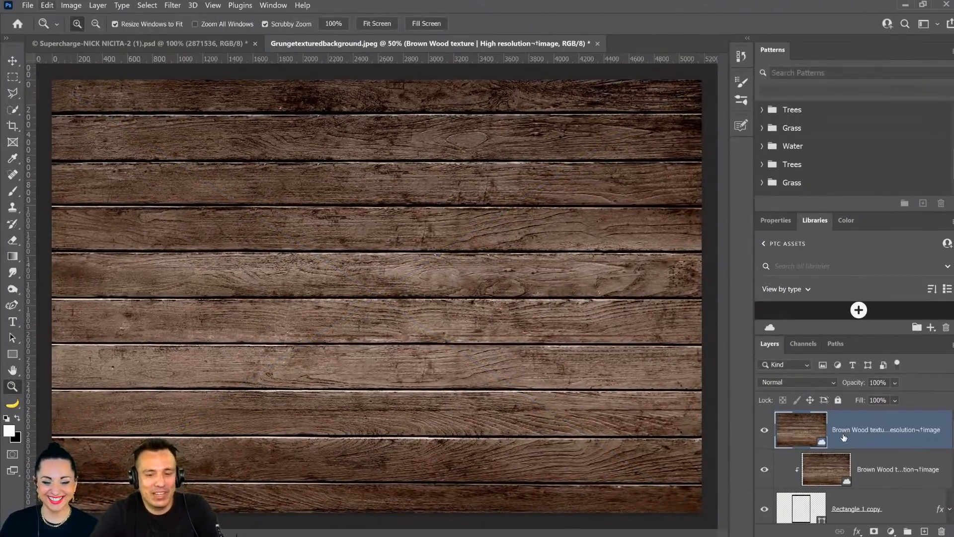
- Define the wood-covered canvas as a new pattern named Grungetexturedbackground.jpeg
{"action": "left_click", "coordinate": [769, 435]}
{"action": "left_click", "coordinate": [768, 435]}
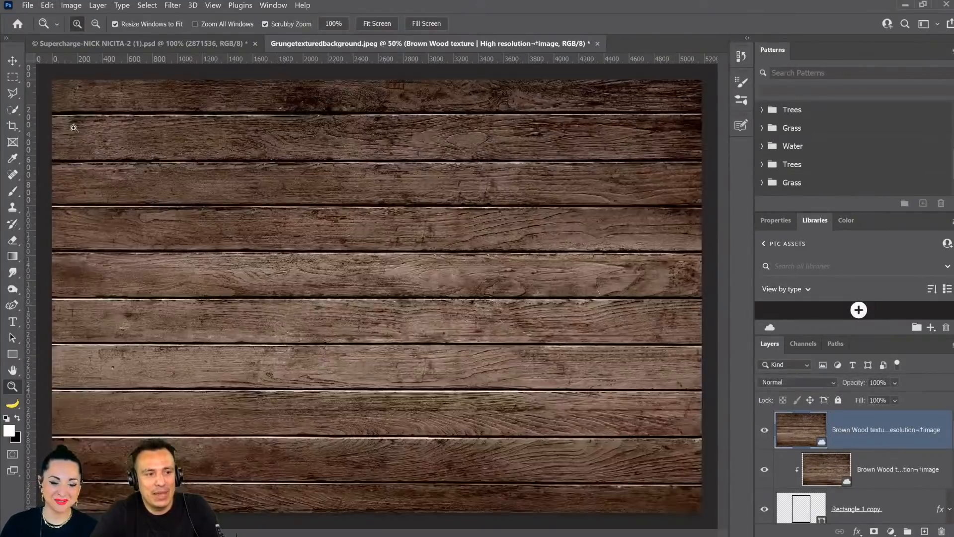
{"action": "left_click", "coordinate": [47, 5]}
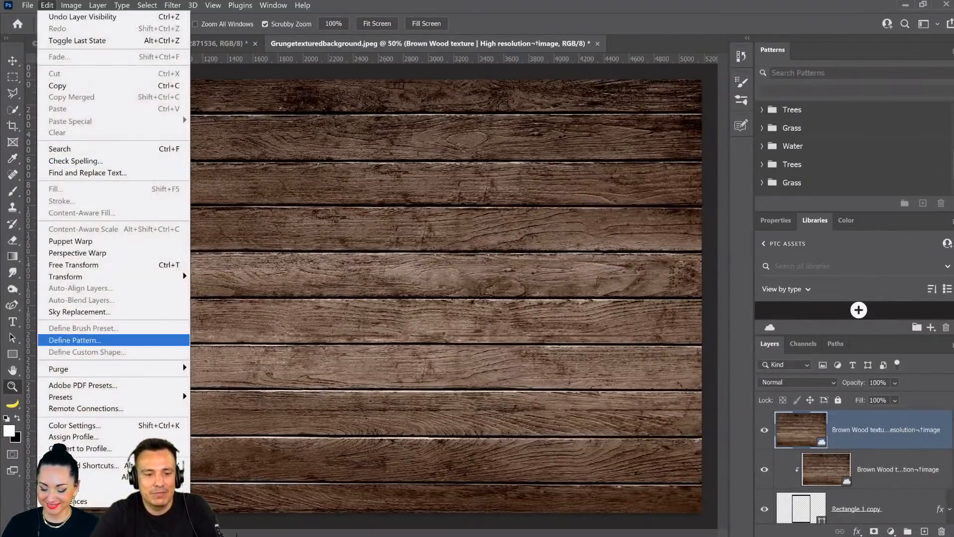
{"action": "key", "text": "Return"}
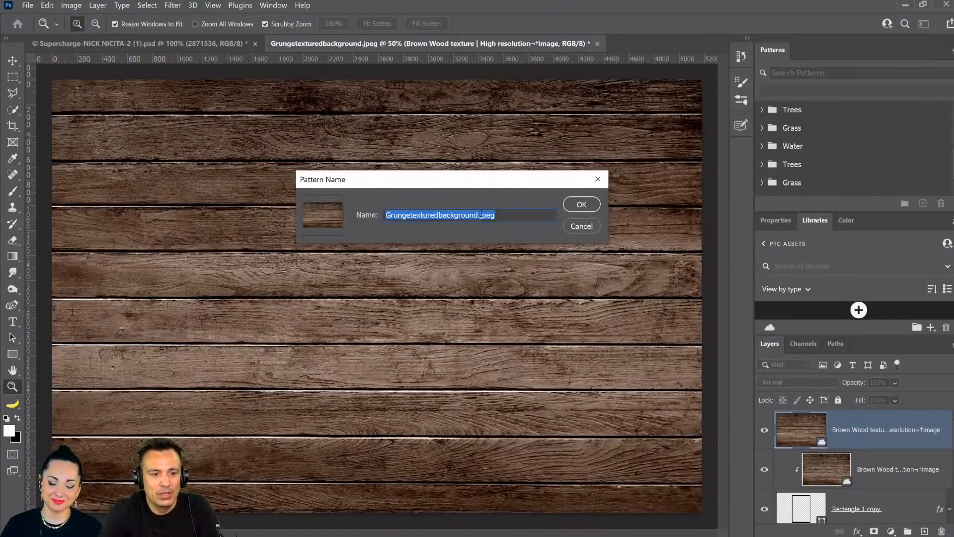
{"action": "left_click", "coordinate": [581, 204]}
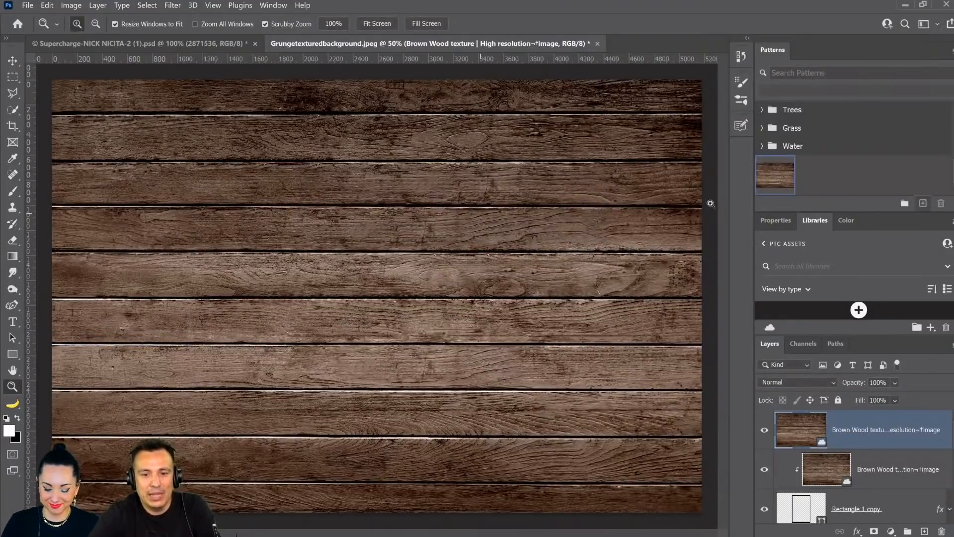
- Hide both Brown Wood texture layers, the top one and the one clipped to Rectangle 1 copy
{"action": "left_click", "coordinate": [765, 430]}
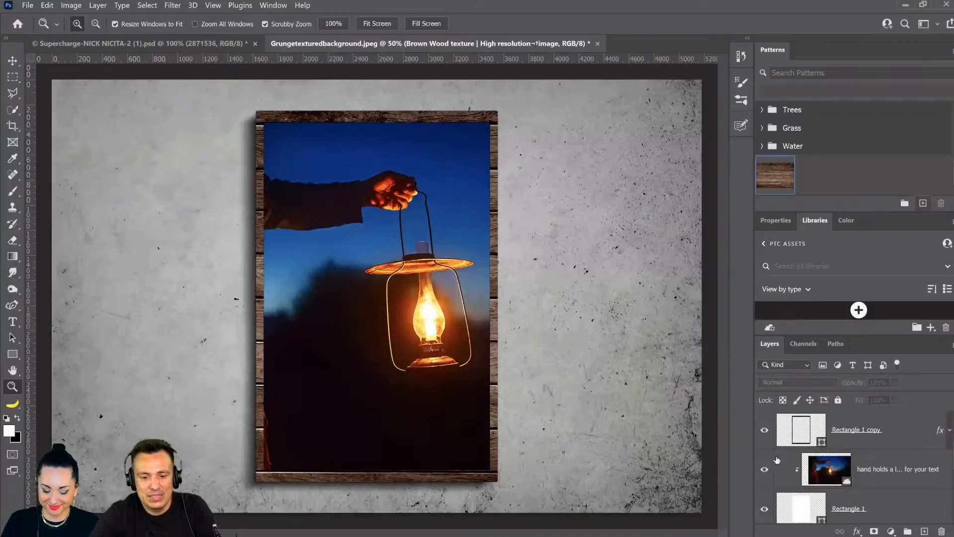
{"action": "left_click", "coordinate": [767, 474]}
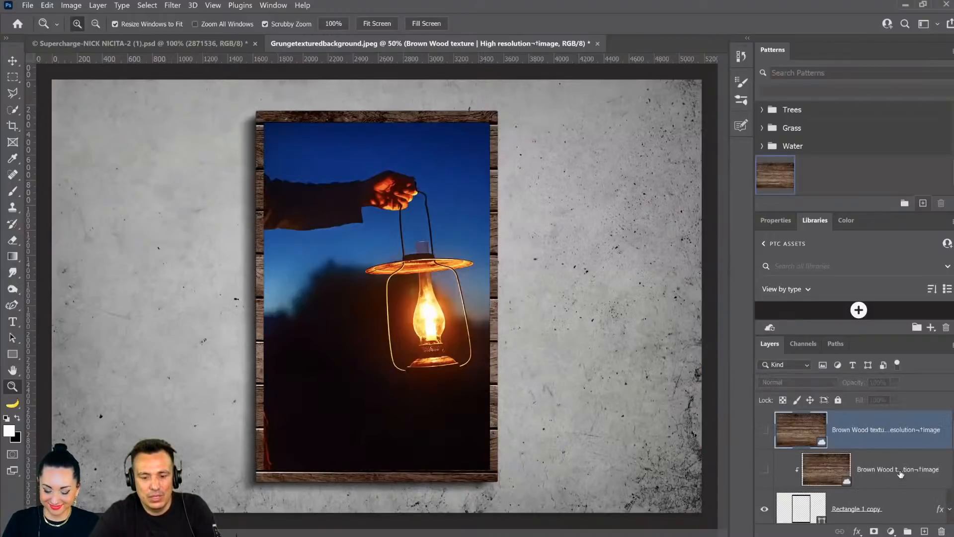
{"action": "scroll", "coordinate": [900, 473], "scroll_direction": "down", "scroll_amount": 3}
{"action": "scroll", "coordinate": [933, 458], "scroll_direction": "up", "scroll_amount": 1}
- Edit the Pattern Overlay of Rectangle 1 copy and choose the newly defined wood pattern
{"action": "left_click", "coordinate": [949, 430]}
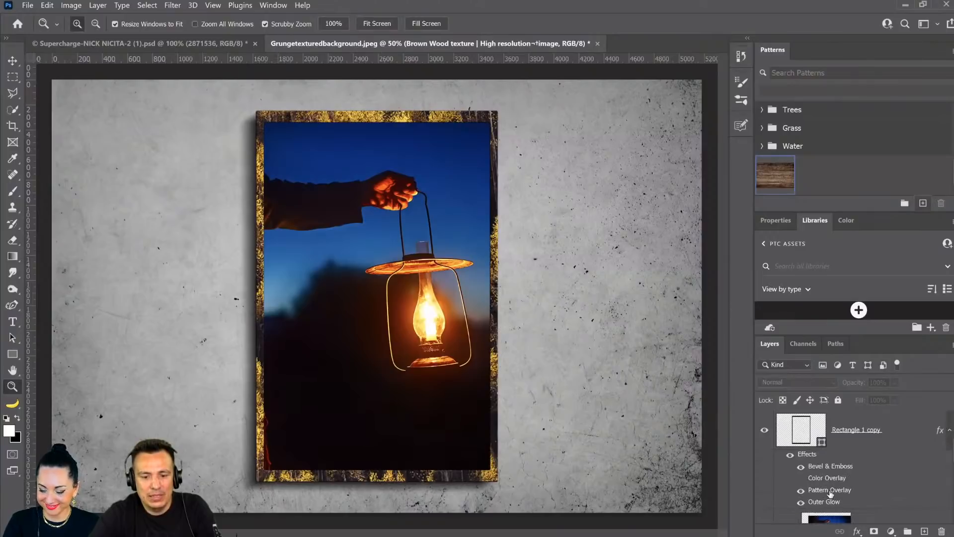
{"action": "double_click", "coordinate": [829, 491]}
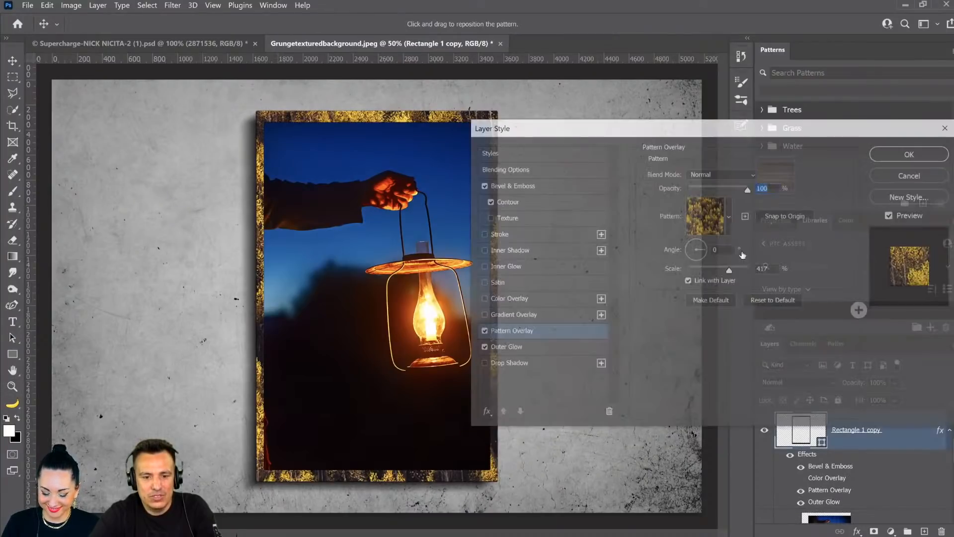
{"action": "left_click", "coordinate": [728, 216]}
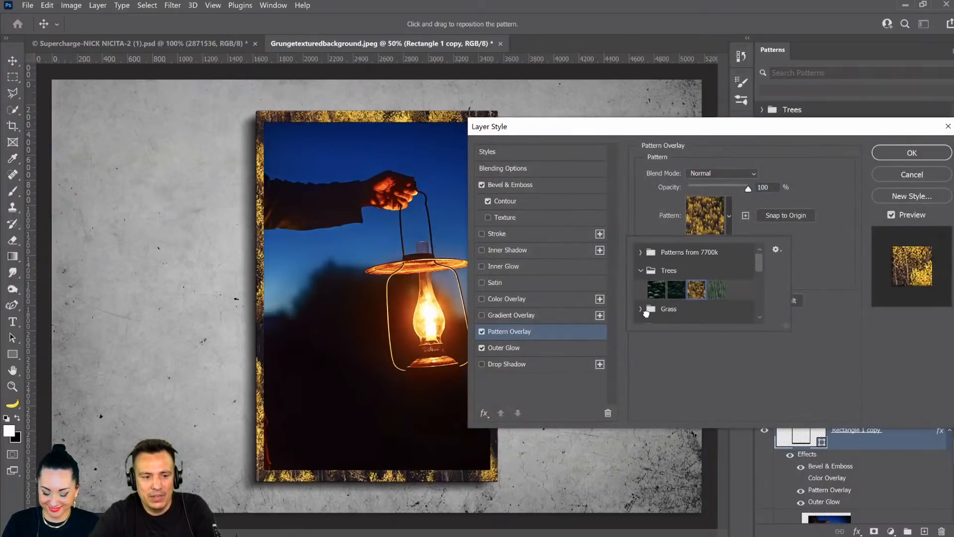
{"action": "left_click", "coordinate": [644, 314]}
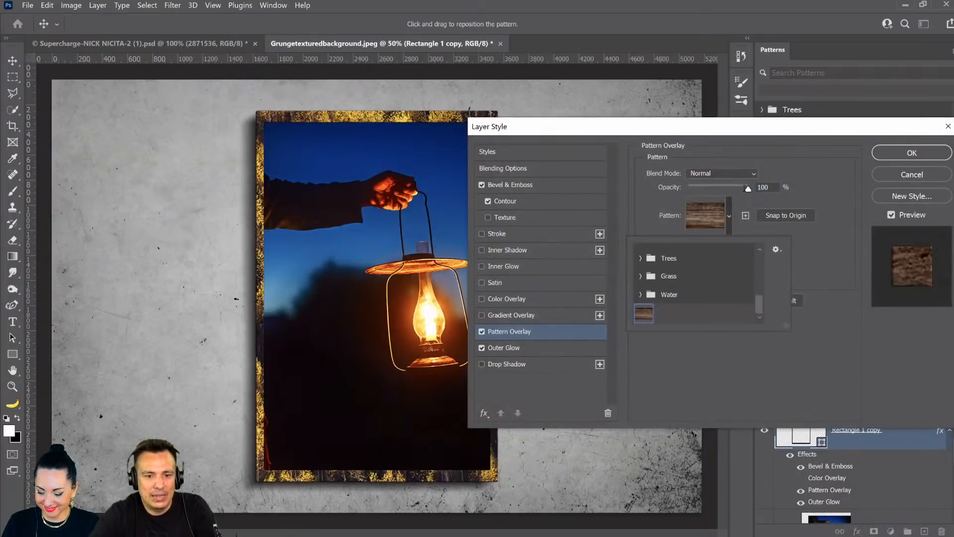
- Try the frame's wood Pattern Overlay at 26% opacity and return it to 100%
{"action": "left_click", "coordinate": [772, 187]}
{"action": "left_click_drag", "start_coordinate": [748, 189], "coordinate": [778, 198]}
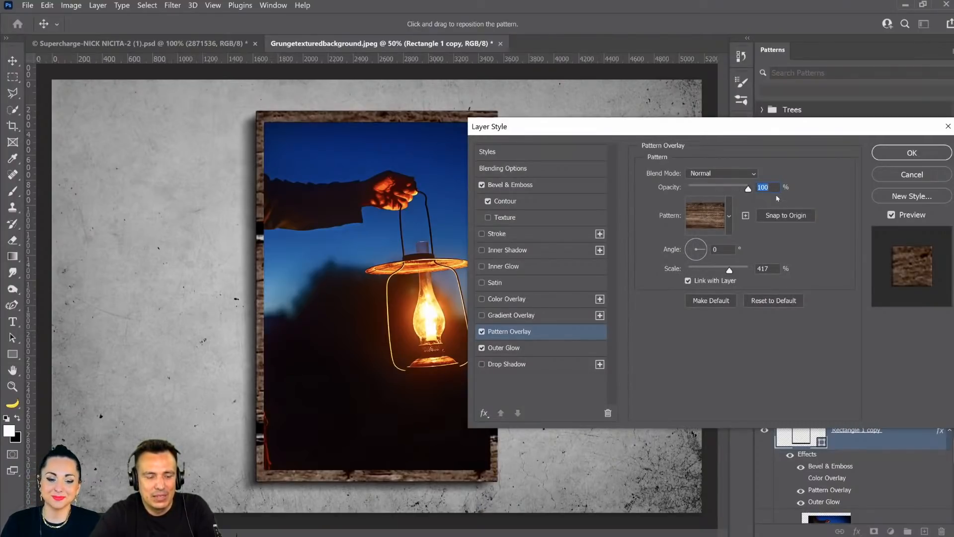
{"action": "left_click_drag", "start_coordinate": [748, 190], "coordinate": [705, 191]}
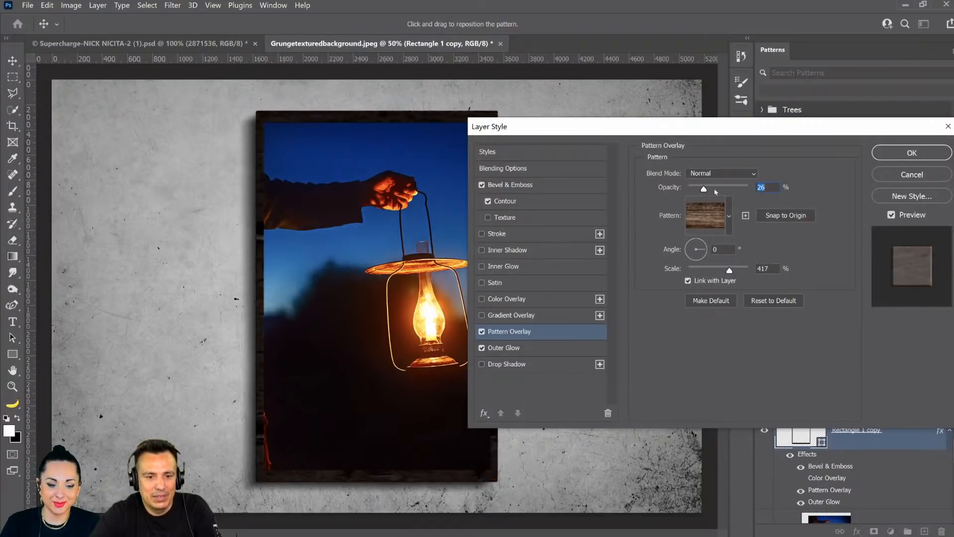
{"action": "left_click_drag", "start_coordinate": [731, 191], "coordinate": [763, 192]}
- Set the scale of the frame's wood Pattern Overlay to 25% and apply the layer style
{"action": "left_click_drag", "start_coordinate": [733, 271], "coordinate": [696, 269]}
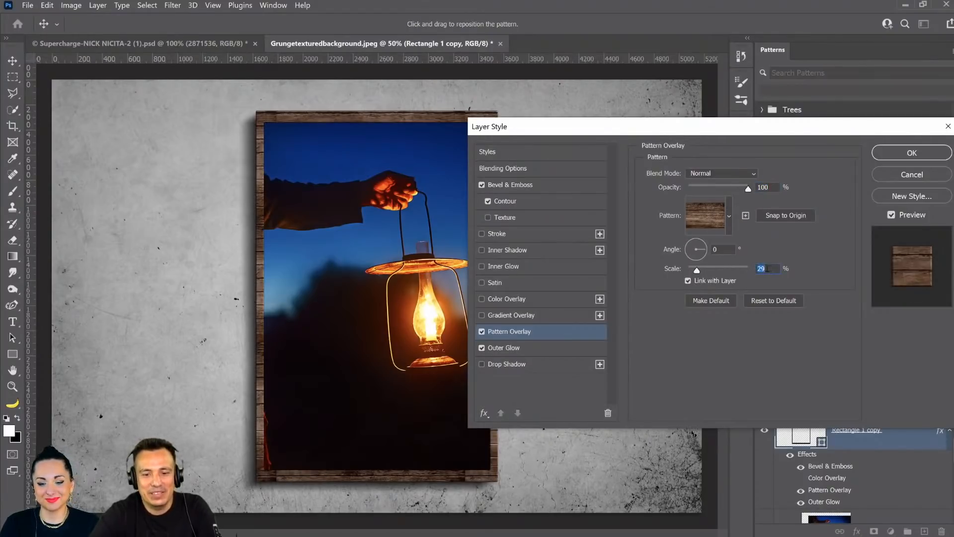
{"action": "type", "text": "25"}
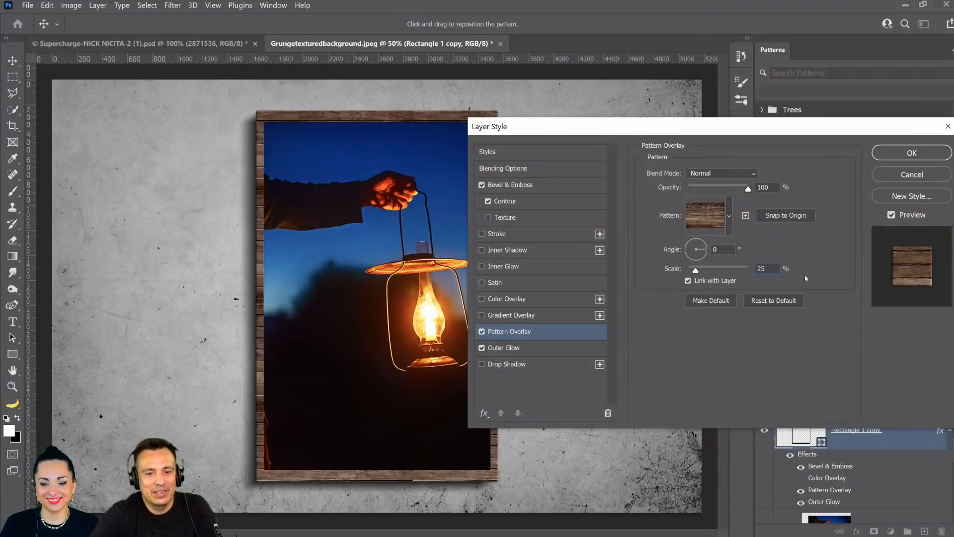
{"action": "left_click", "coordinate": [905, 153]}
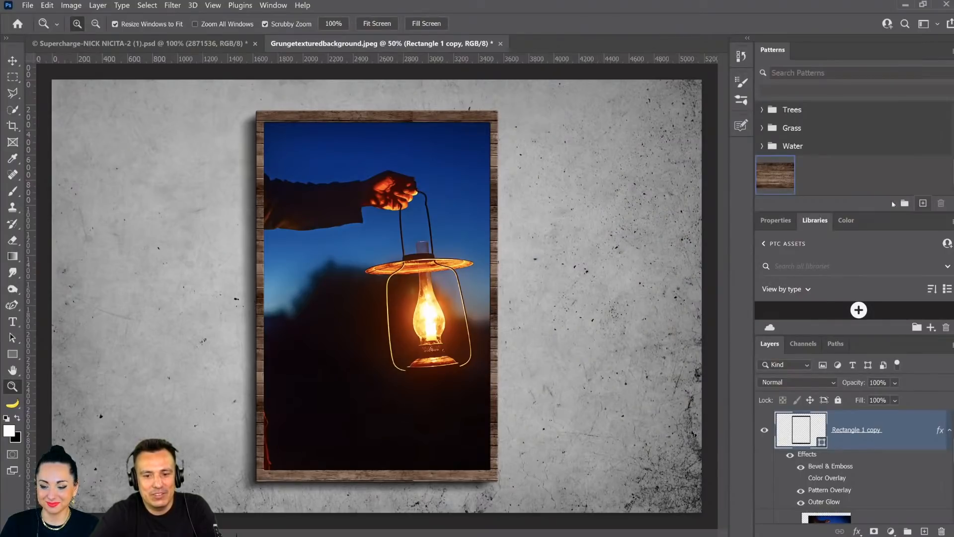
{"action": "left_click", "coordinate": [899, 177]}
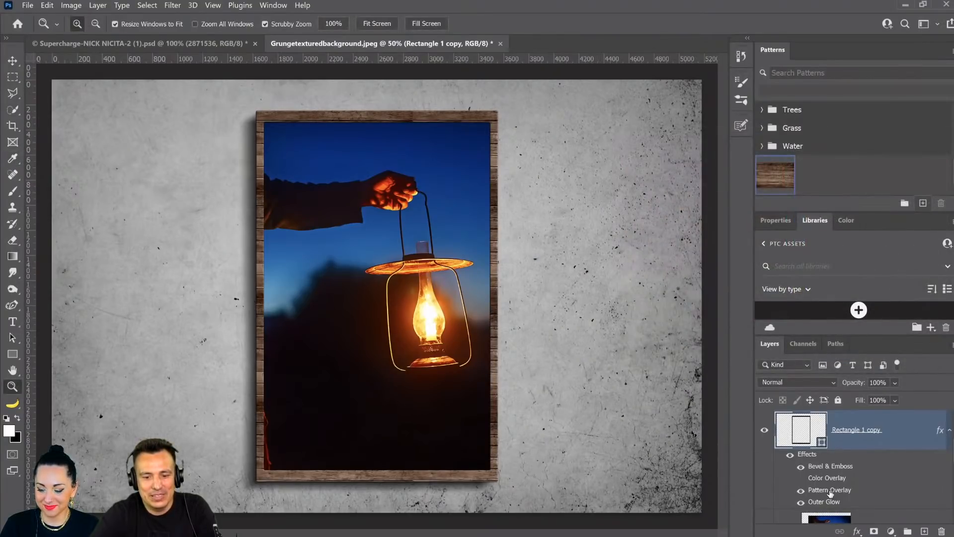
- Reopen the Pattern Overlay of Rectangle 1 copy, reposition the wood grain within the frame, and apply it
{"action": "double_click", "coordinate": [829, 490]}
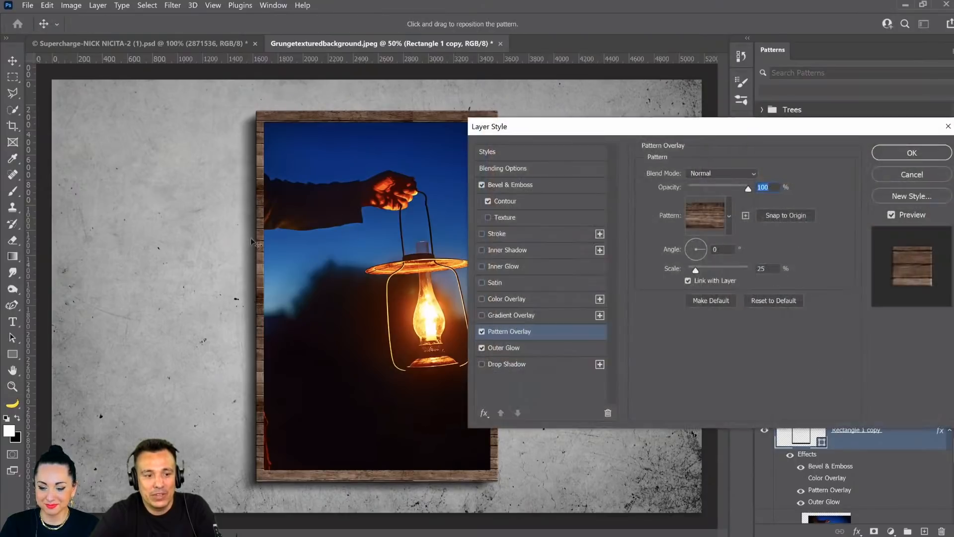
{"action": "left_click", "coordinate": [304, 220]}
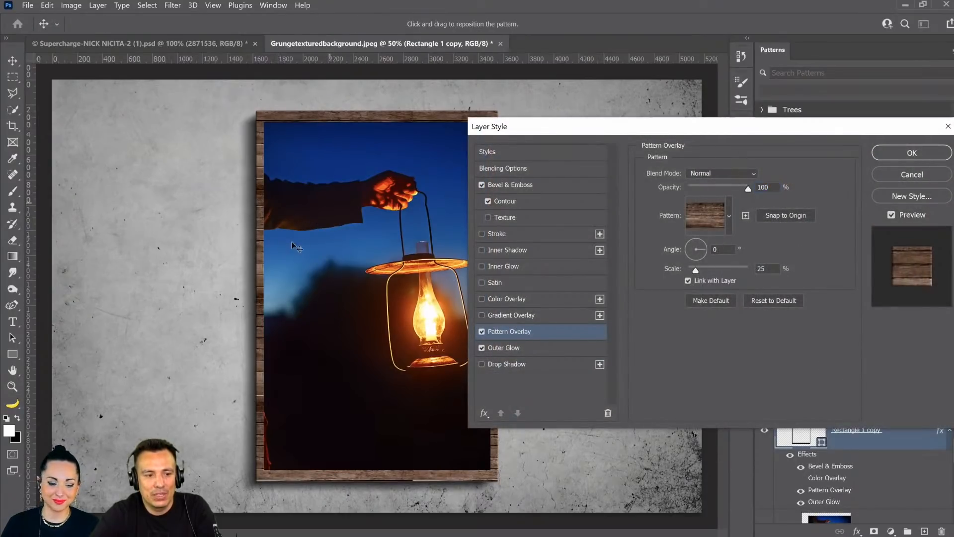
{"action": "left_click_drag", "start_coordinate": [293, 255], "coordinate": [258, 162]}
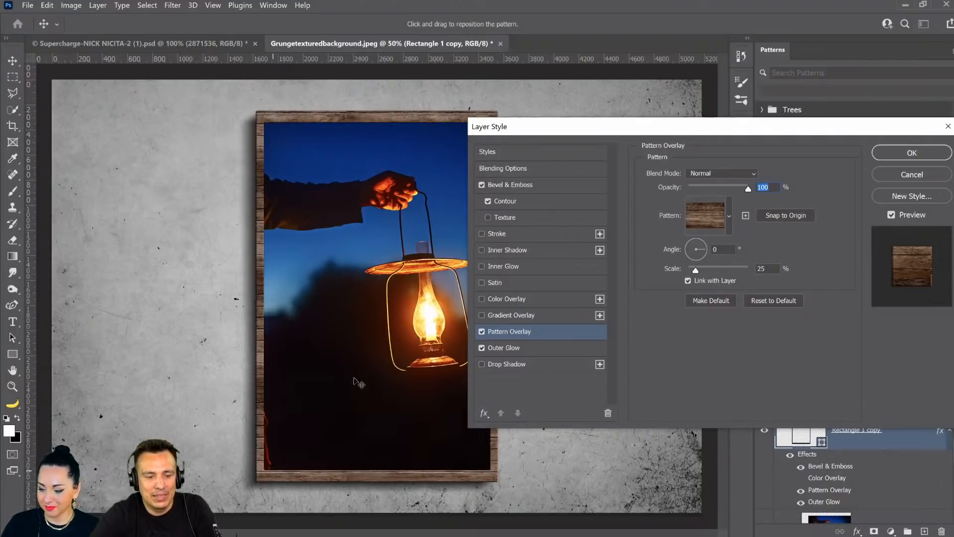
{"action": "left_click_drag", "start_coordinate": [350, 342], "coordinate": [350, 340]}
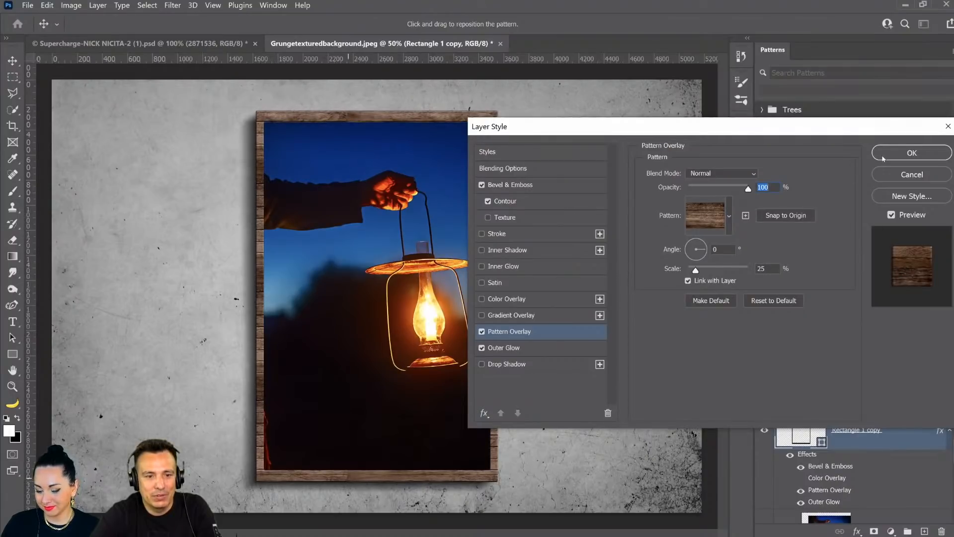
{"action": "key", "text": "Return"}
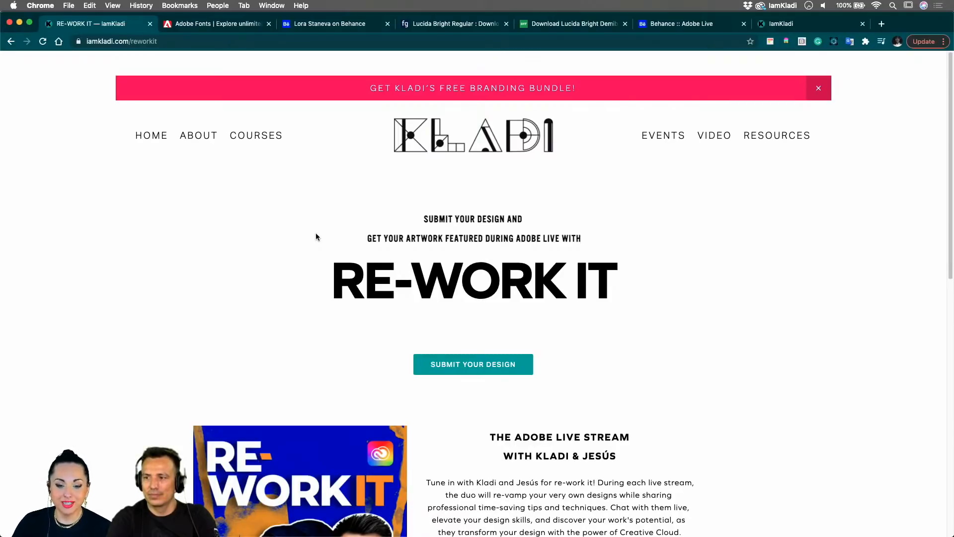
- In Chrome, open the RE-WORK IT design submission form, review its fields and close it
{"action": "left_click", "coordinate": [468, 367]}
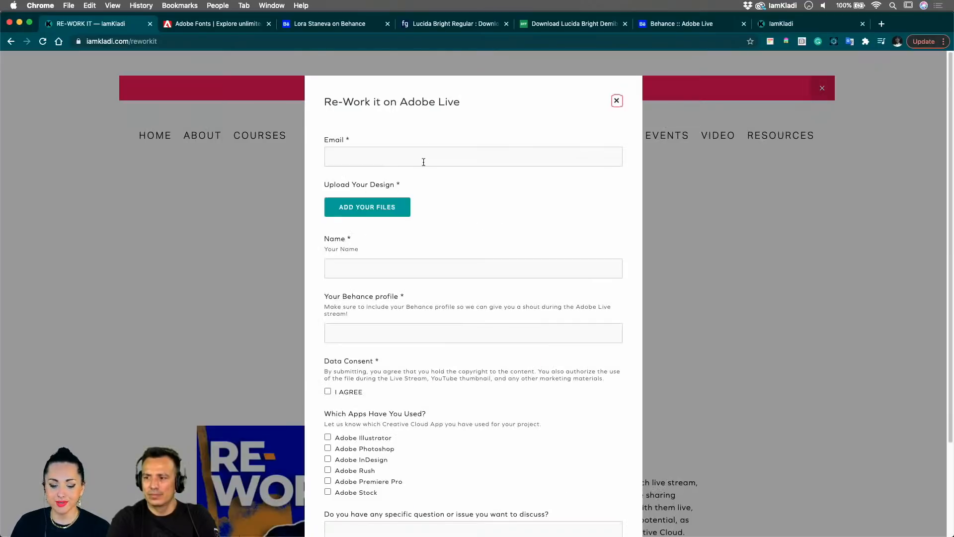
{"action": "scroll", "coordinate": [362, 386], "scroll_direction": "down", "scroll_amount": 4}
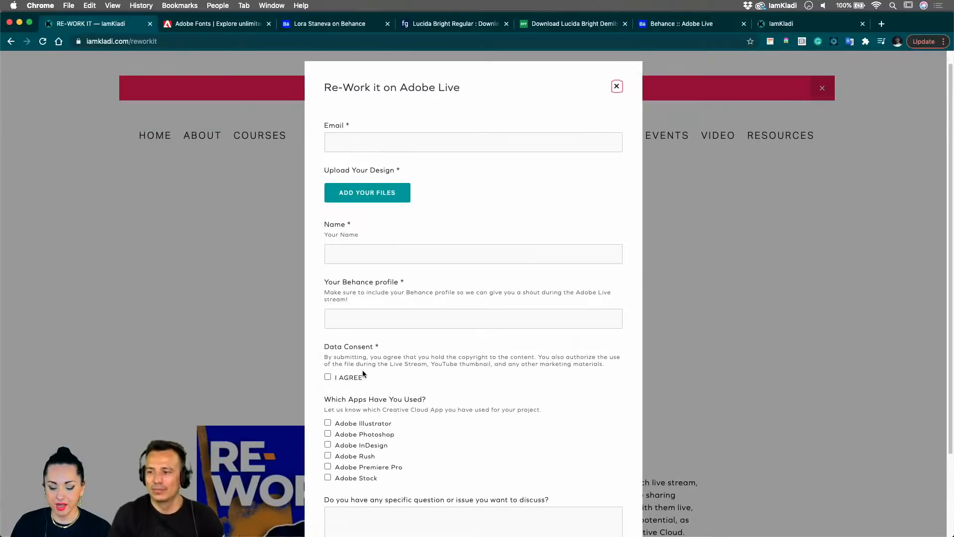
{"action": "scroll", "coordinate": [415, 435], "scroll_direction": "down", "scroll_amount": 1}
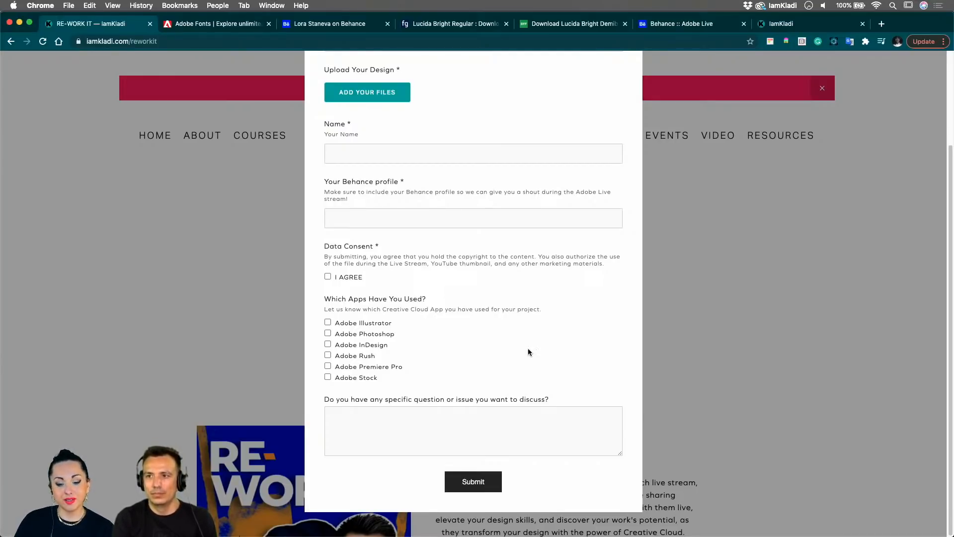
{"action": "scroll", "coordinate": [528, 348], "scroll_direction": "up", "scroll_amount": 3}
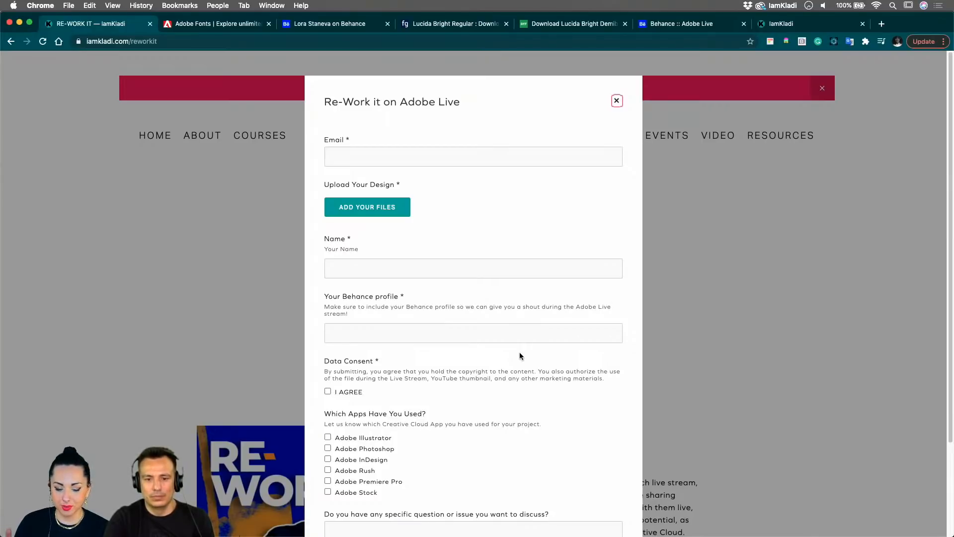
{"action": "scroll", "coordinate": [520, 353], "scroll_direction": "down", "scroll_amount": 5}
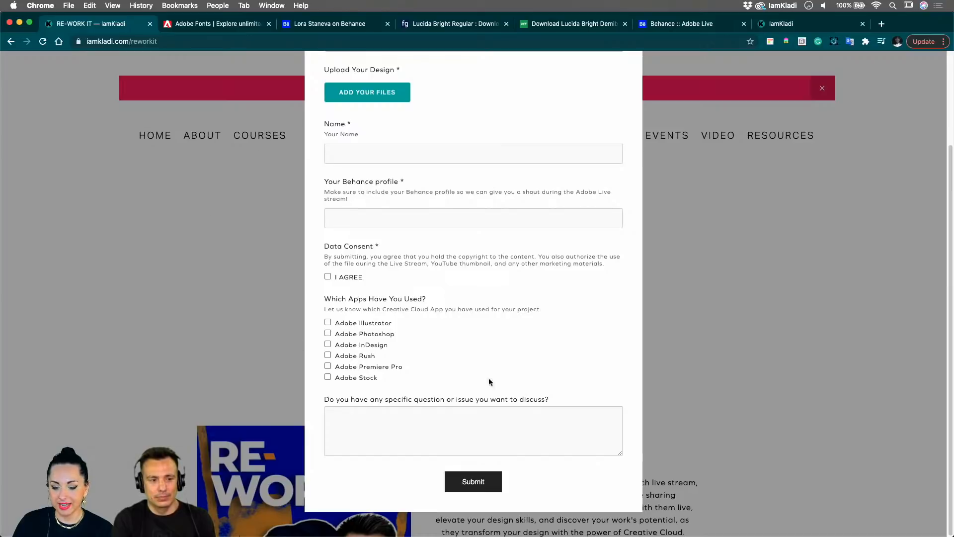
{"action": "scroll", "coordinate": [684, 210], "scroll_direction": "up", "scroll_amount": 3}
{"action": "left_click", "coordinate": [616, 101]}
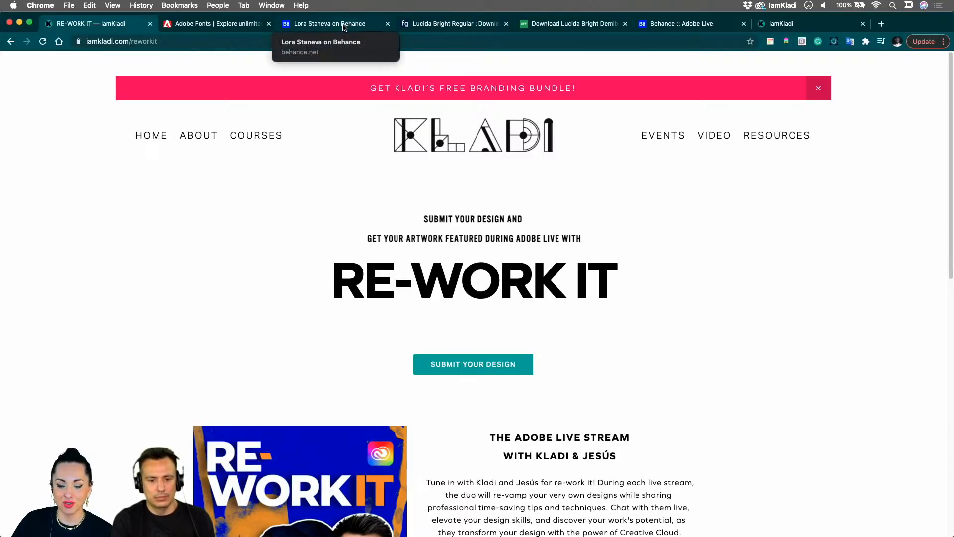
- Switch to the featured designer's Behance profile and follow the designer
{"action": "left_click", "coordinate": [344, 26]}
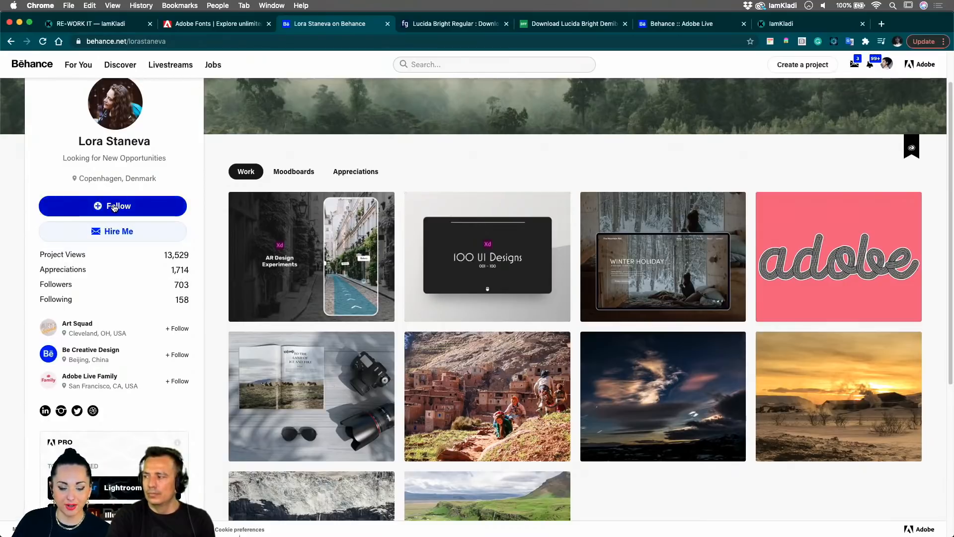
{"action": "left_click", "coordinate": [115, 207]}
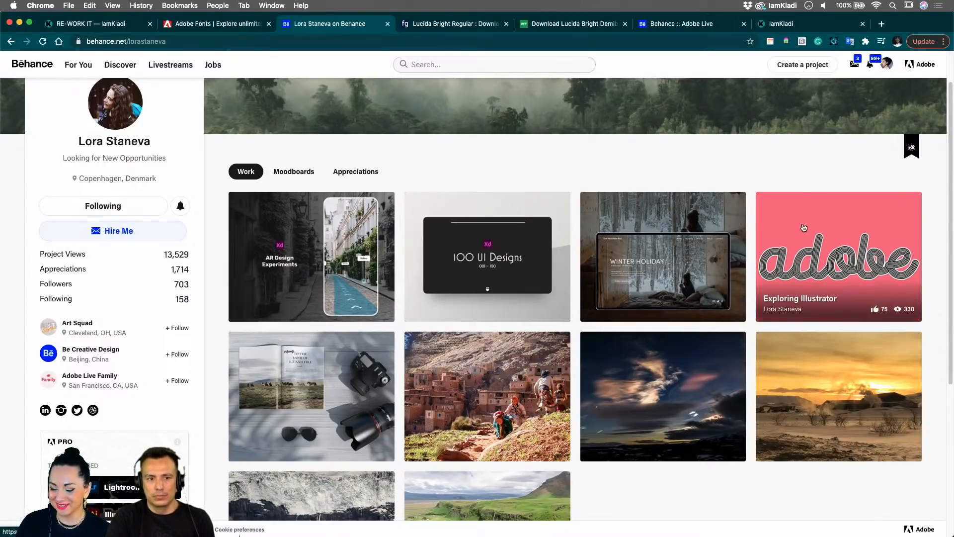
{"action": "mouse_move", "coordinate": [725, 223]}
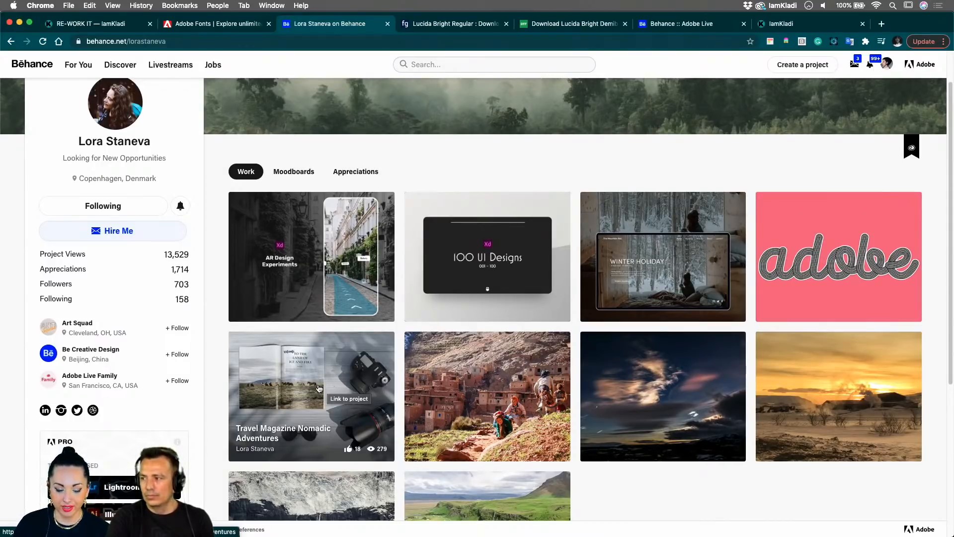
- Open the Travel Magazine Nomadic Adventures project and look through its magazine mockups to the end
{"action": "left_click", "coordinate": [318, 388]}
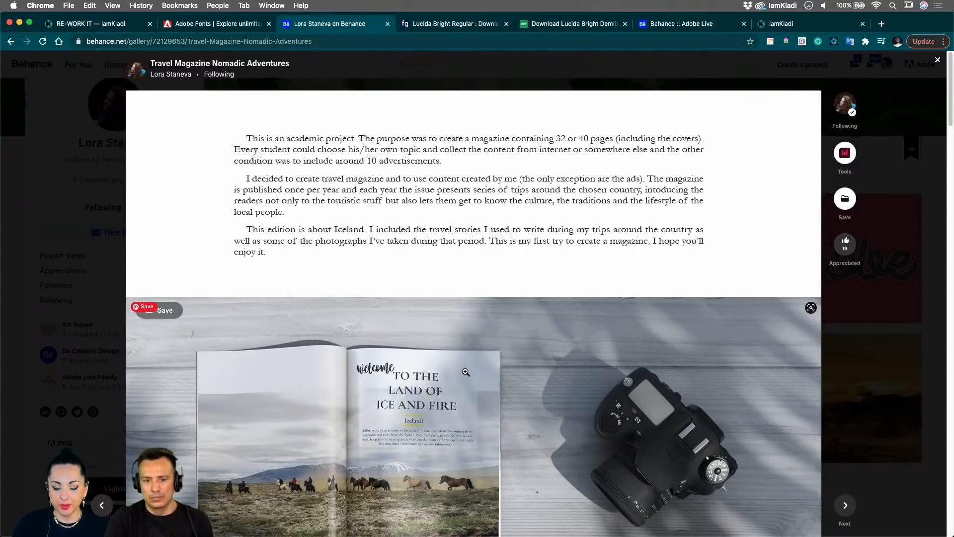
{"action": "scroll", "coordinate": [464, 368], "scroll_direction": "down", "scroll_amount": 4}
{"action": "scroll", "coordinate": [464, 368], "scroll_direction": "down", "scroll_amount": 2}
{"action": "scroll", "coordinate": [460, 372], "scroll_direction": "up", "scroll_amount": 6}
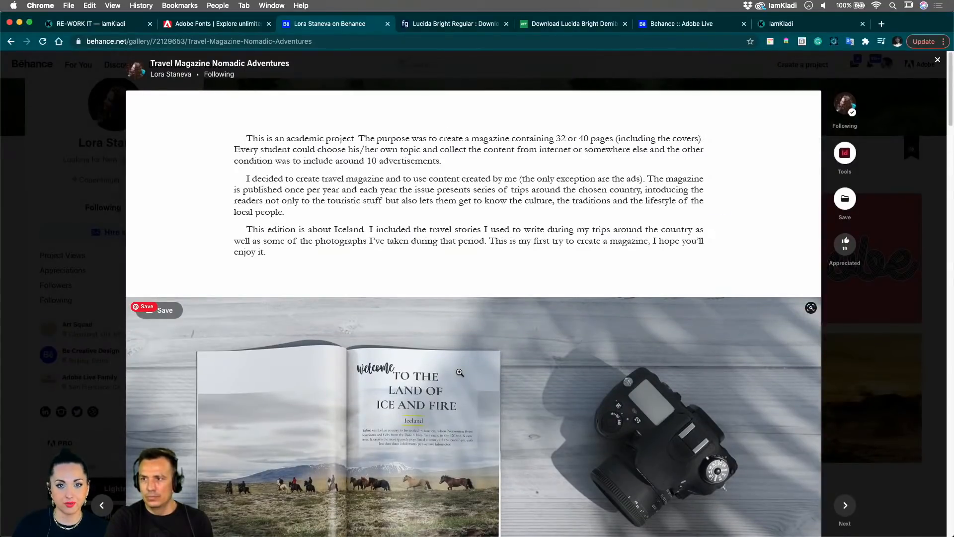
{"action": "scroll", "coordinate": [460, 372], "scroll_direction": "down", "scroll_amount": 6}
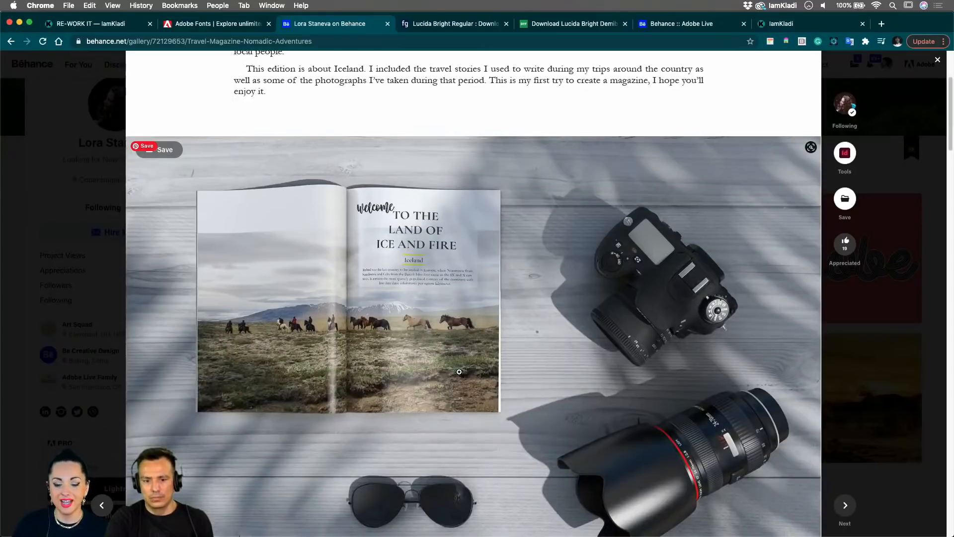
{"action": "scroll", "coordinate": [459, 371], "scroll_direction": "down", "scroll_amount": 1}
{"action": "scroll", "coordinate": [456, 370], "scroll_direction": "down", "scroll_amount": 4}
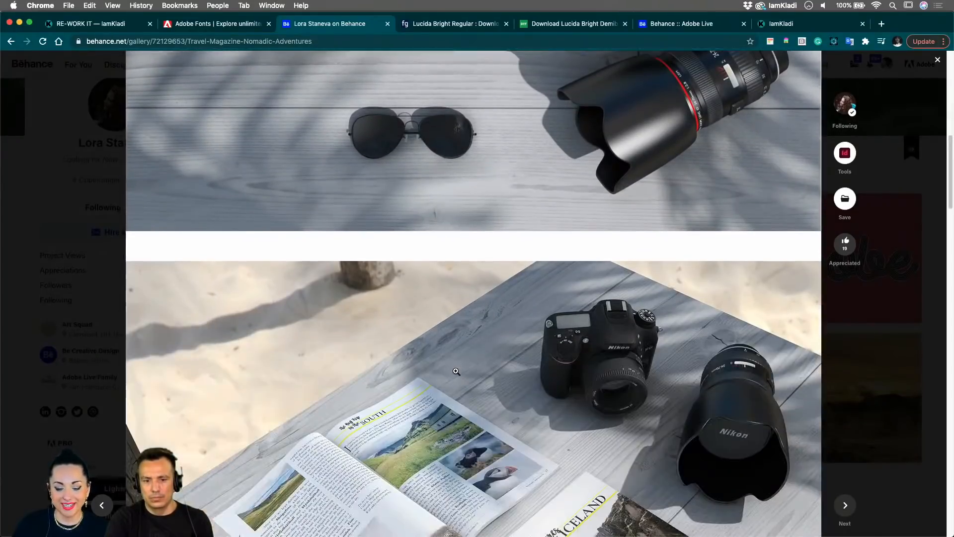
{"action": "scroll", "coordinate": [455, 370], "scroll_direction": "down", "scroll_amount": 5}
{"action": "right_click", "coordinate": [454, 367]}
{"action": "left_click", "coordinate": [588, 354]}
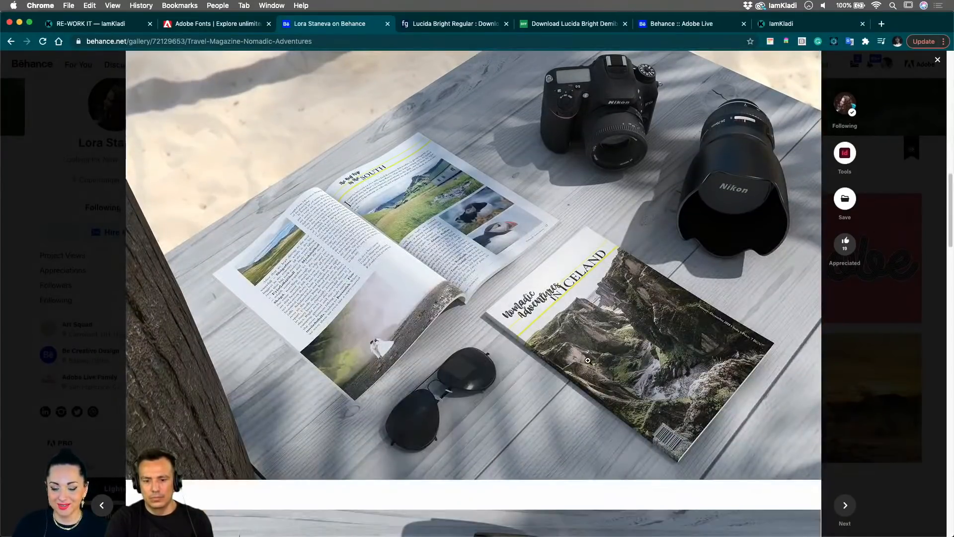
{"action": "scroll", "coordinate": [584, 357], "scroll_direction": "down", "scroll_amount": 3}
{"action": "scroll", "coordinate": [581, 358], "scroll_direction": "down", "scroll_amount": 1}
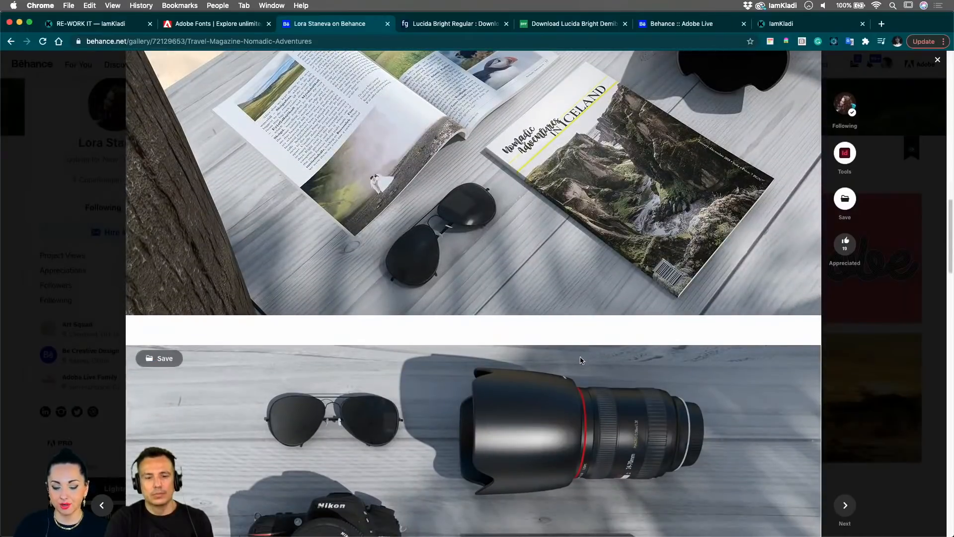
{"action": "scroll", "coordinate": [604, 360], "scroll_direction": "down", "scroll_amount": 8}
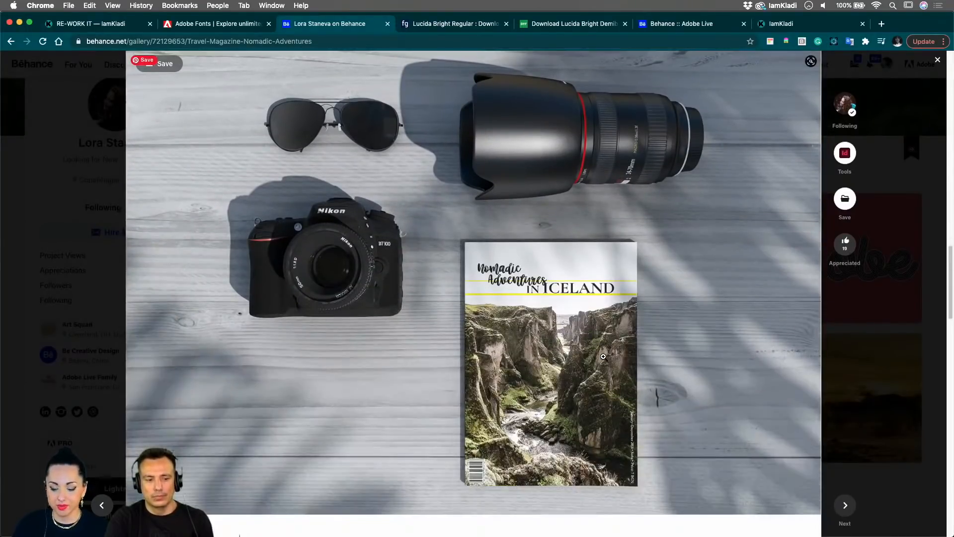
{"action": "scroll", "coordinate": [603, 356], "scroll_direction": "down", "scroll_amount": 7}
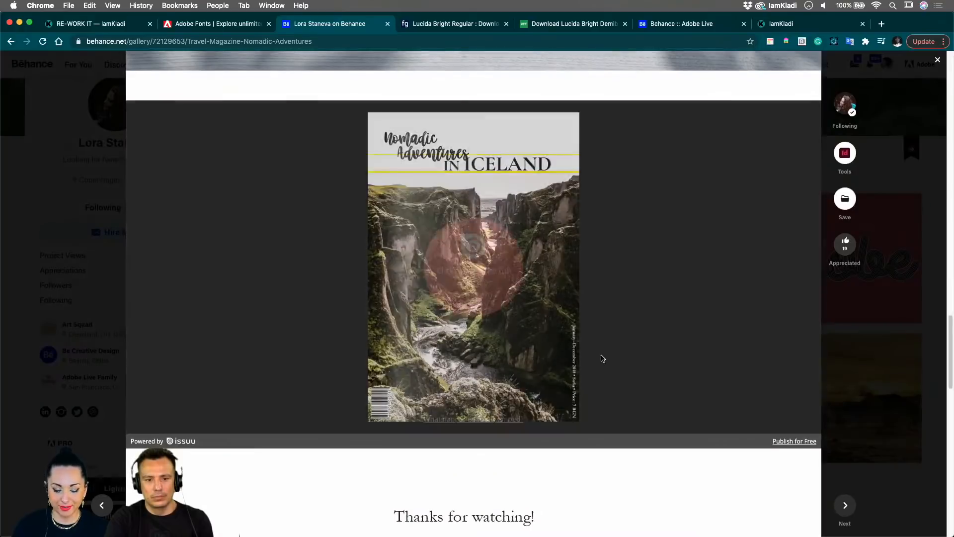
{"action": "scroll", "coordinate": [601, 357], "scroll_direction": "down", "scroll_amount": 5}
- Go back through the project to its introduction and examine the open magazine mockup of the Land of Ice and Fire spread
{"action": "scroll", "coordinate": [602, 358], "scroll_direction": "up", "scroll_amount": 7}
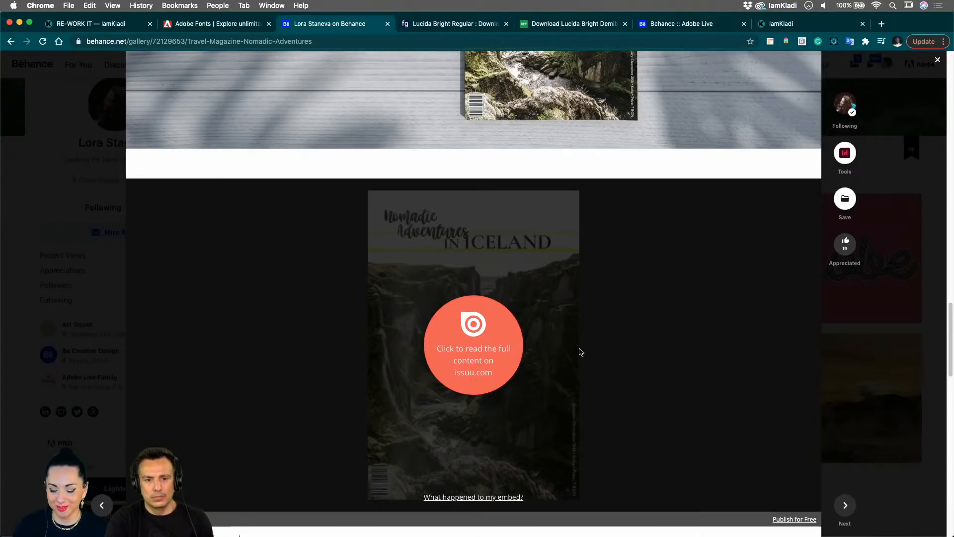
{"action": "scroll", "coordinate": [577, 348], "scroll_direction": "up", "scroll_amount": 10}
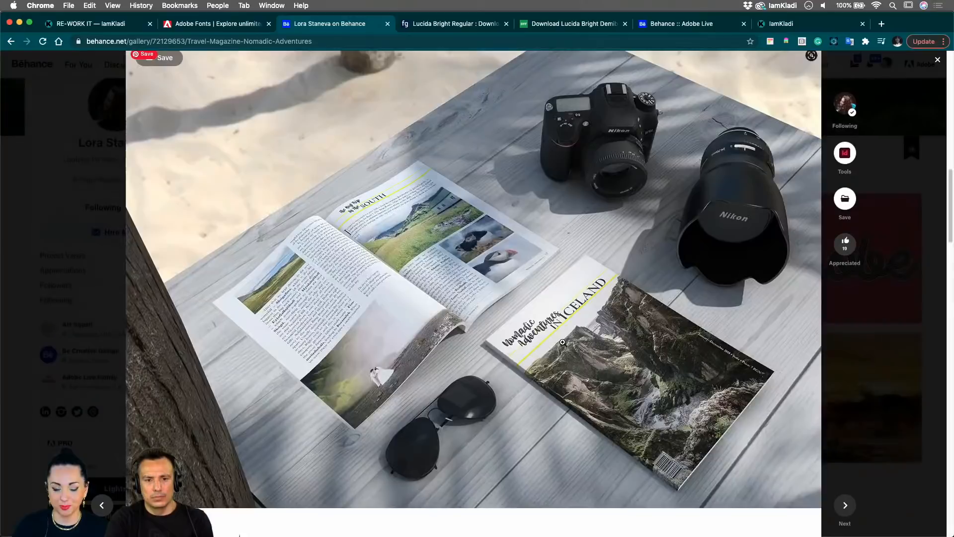
{"action": "right_click", "coordinate": [563, 344]}
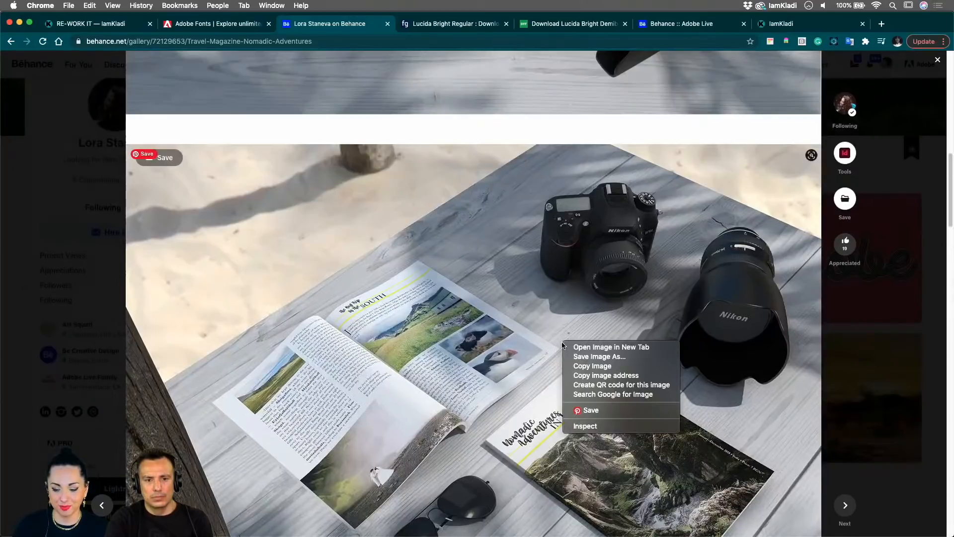
{"action": "scroll", "coordinate": [576, 328], "scroll_direction": "up", "scroll_amount": 5}
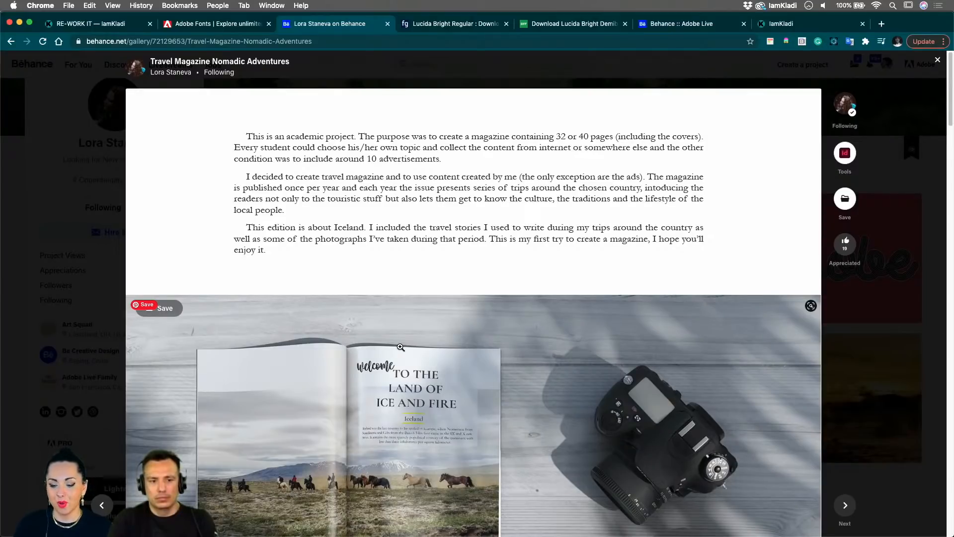
{"action": "scroll", "coordinate": [586, 329], "scroll_direction": "up", "scroll_amount": 1}
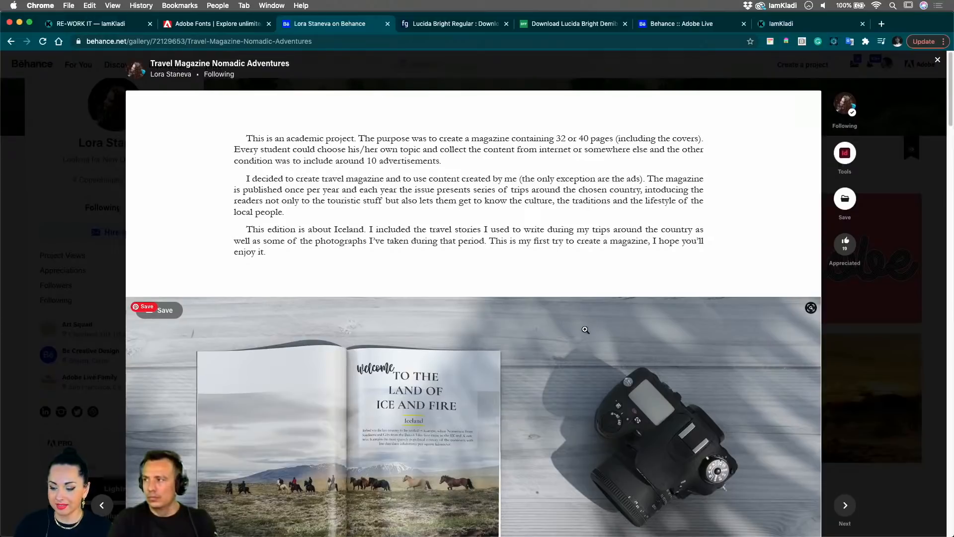
{"action": "scroll", "coordinate": [585, 329], "scroll_direction": "down", "scroll_amount": 3}
{"action": "scroll", "coordinate": [585, 324], "scroll_direction": "down", "scroll_amount": 2}
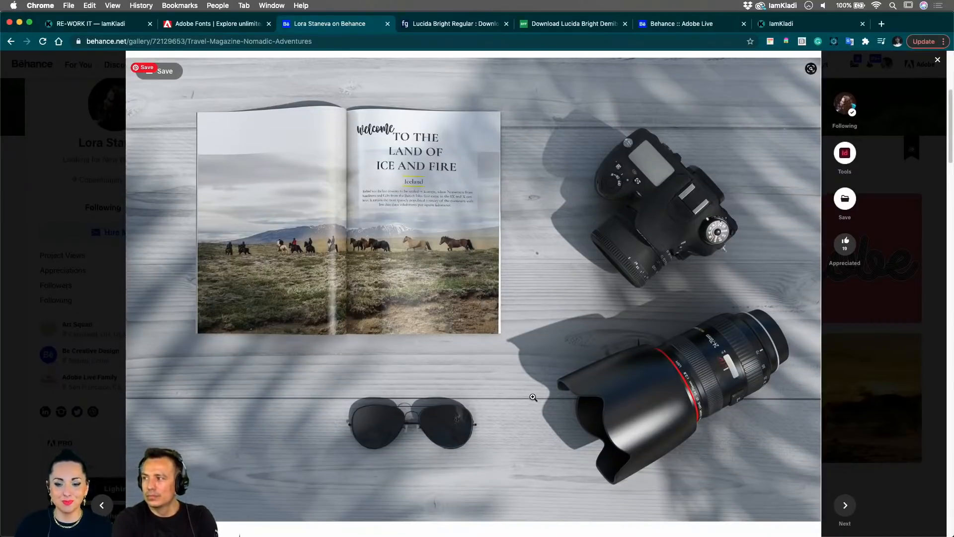
{"action": "scroll", "coordinate": [541, 398], "scroll_direction": "up", "scroll_amount": 1}
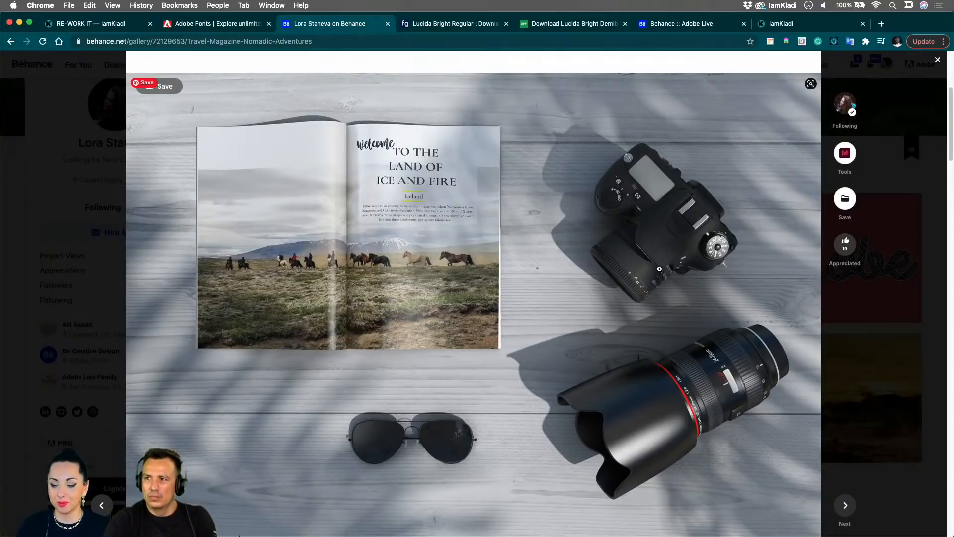
- Close the Behance project, open the InDesign Quick Start course page on the IamKladi site and look through its banner and description
{"action": "left_click", "coordinate": [875, 289]}
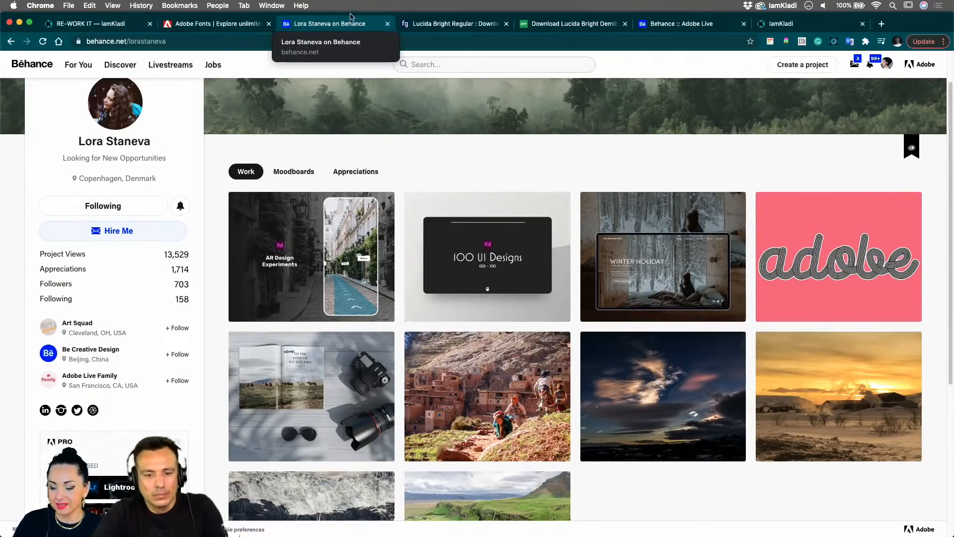
{"action": "left_click", "coordinate": [798, 24]}
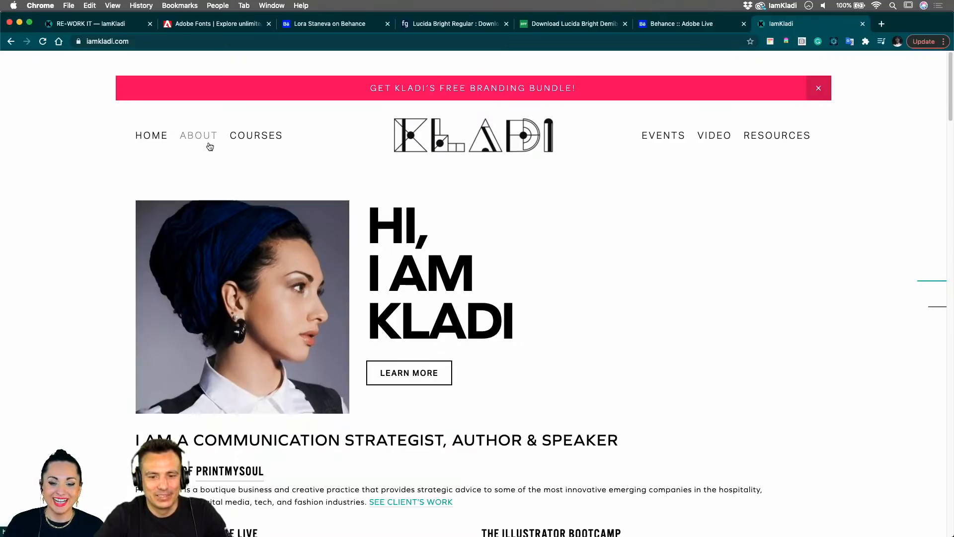
{"action": "mouse_move", "coordinate": [259, 145]}
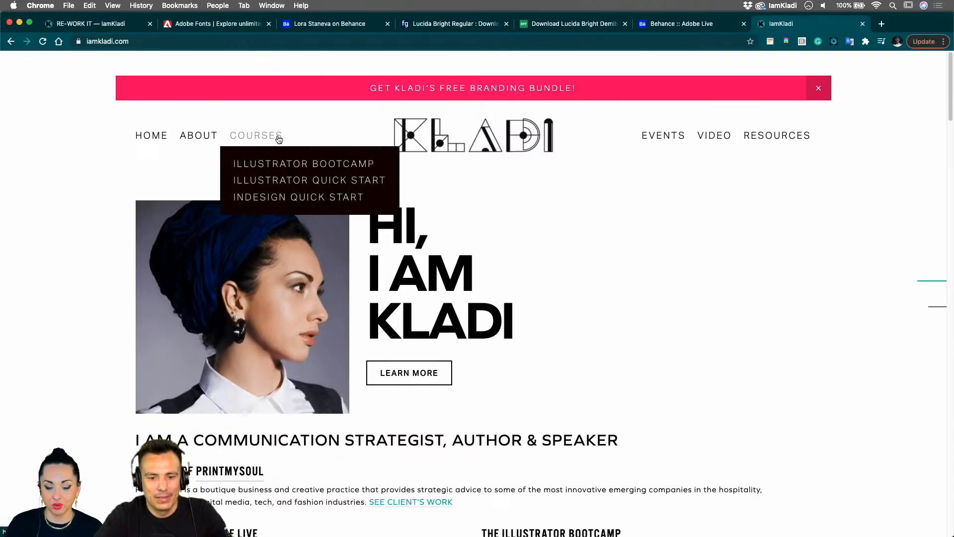
{"action": "left_click", "coordinate": [272, 198]}
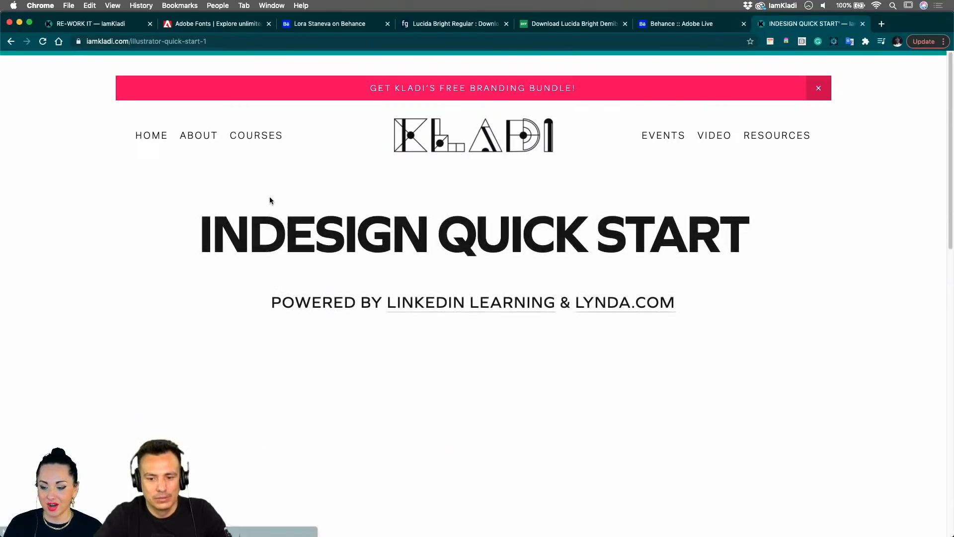
{"action": "scroll", "coordinate": [412, 308], "scroll_direction": "down", "scroll_amount": 5}
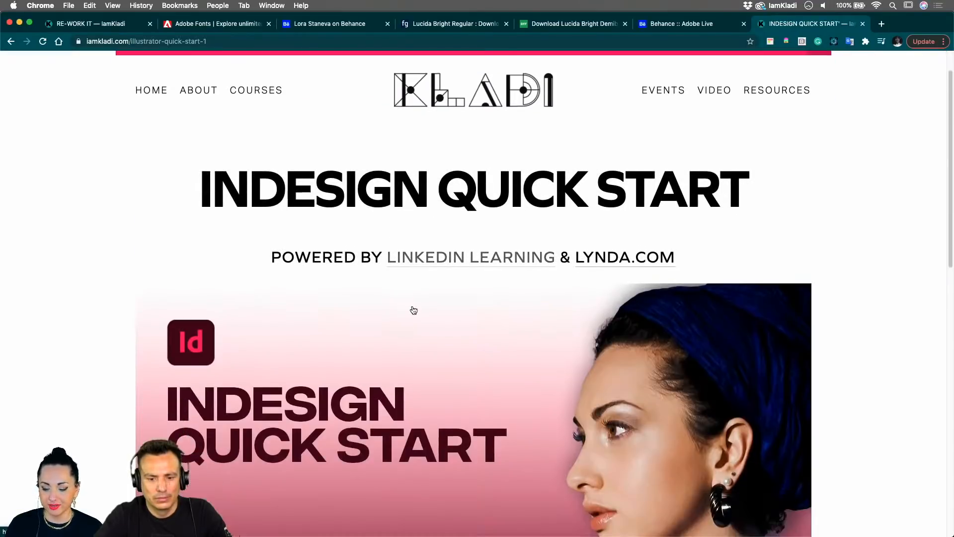
{"action": "scroll", "coordinate": [411, 311], "scroll_direction": "down", "scroll_amount": 5}
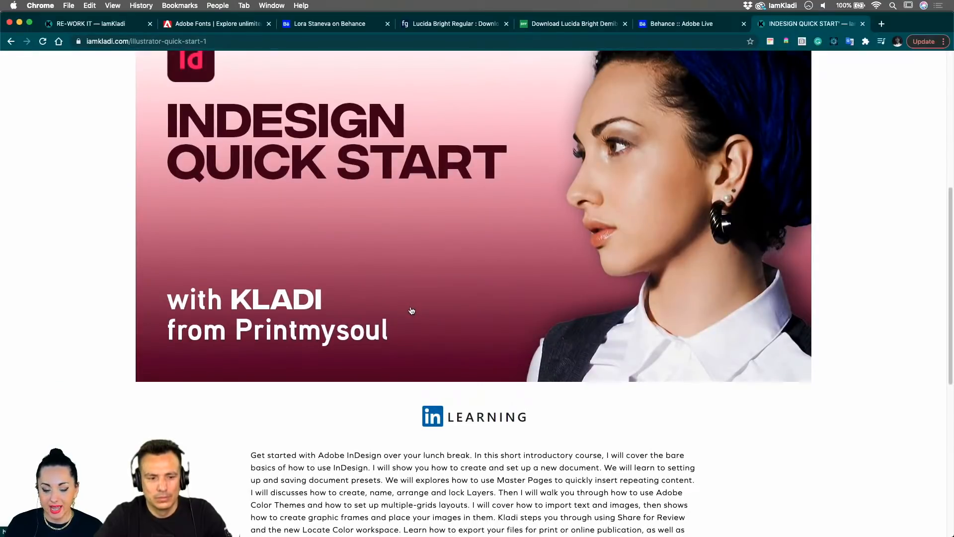
{"action": "scroll", "coordinate": [411, 311], "scroll_direction": "down", "scroll_amount": 10}
{"action": "scroll", "coordinate": [404, 309], "scroll_direction": "up", "scroll_amount": 10}
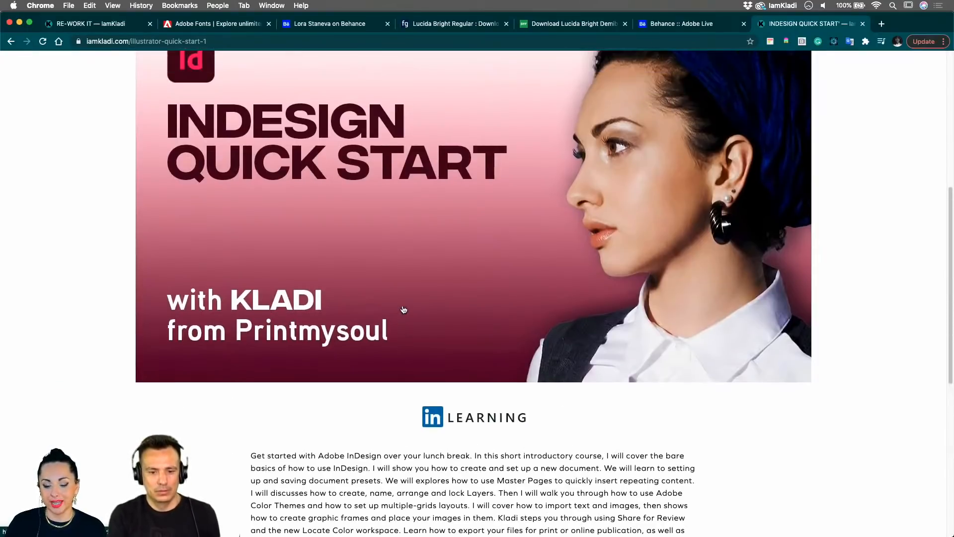
{"action": "scroll", "coordinate": [403, 309], "scroll_direction": "up", "scroll_amount": 2}
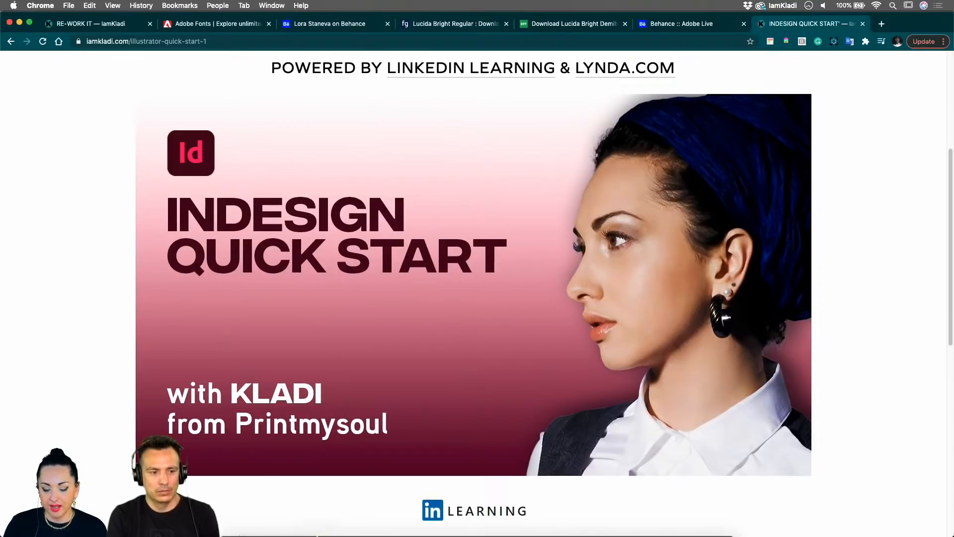
- Switch to InDesign and look through the Nomadic Travels magazine spreads, returning to the Land of Ice and Fire spread
{"action": "mouse_move", "coordinate": [315, 534]}
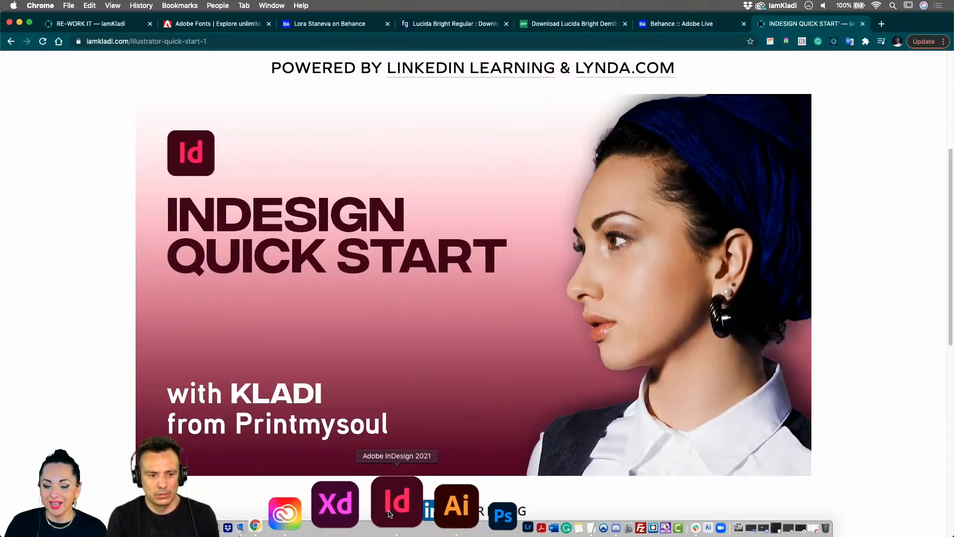
{"action": "left_click", "coordinate": [389, 513]}
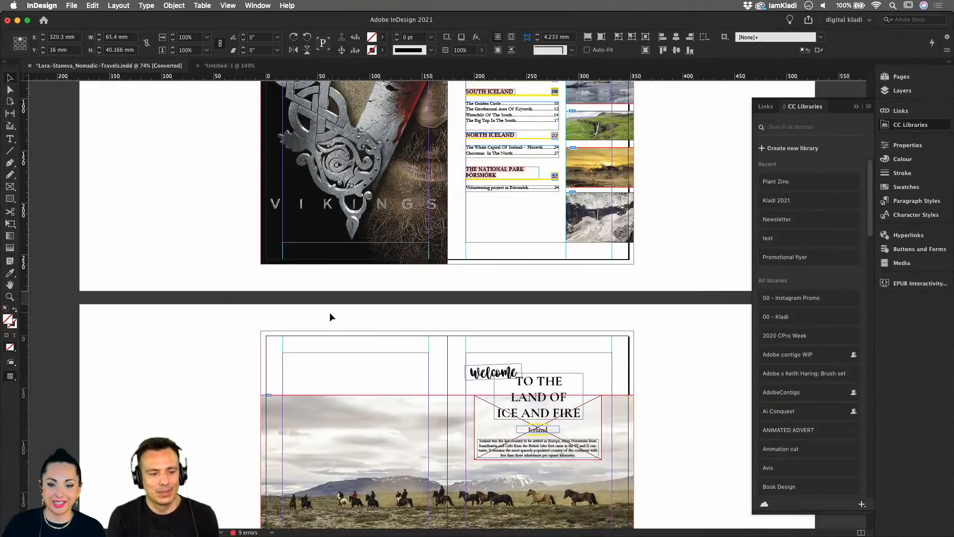
{"action": "scroll", "coordinate": [259, 321], "scroll_direction": "down", "scroll_amount": 15}
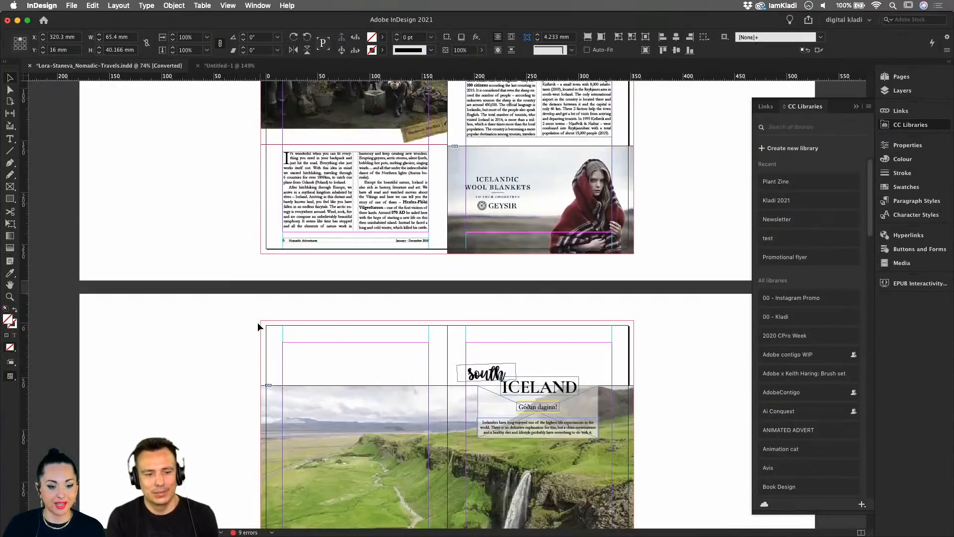
{"action": "scroll", "coordinate": [258, 311], "scroll_direction": "down", "scroll_amount": 10}
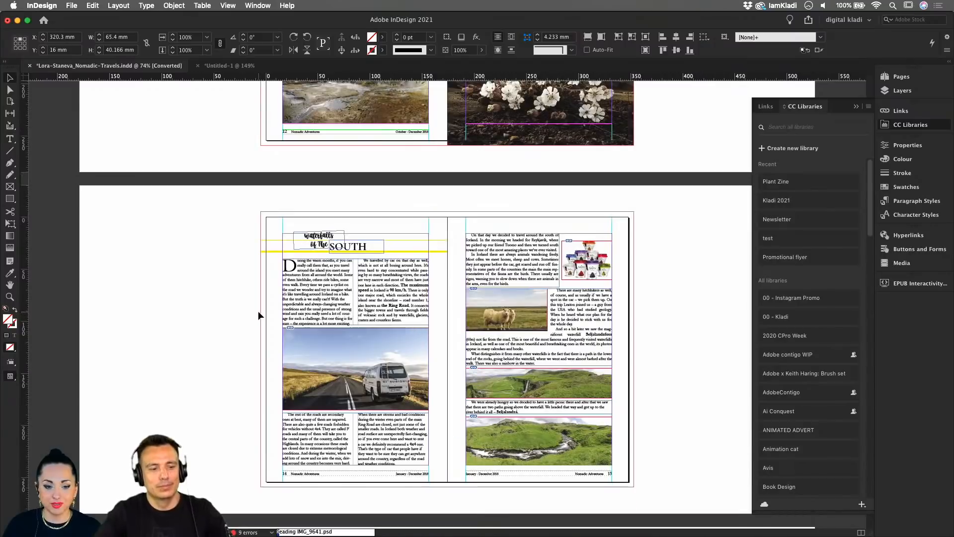
{"action": "scroll", "coordinate": [258, 311], "scroll_direction": "down", "scroll_amount": 5}
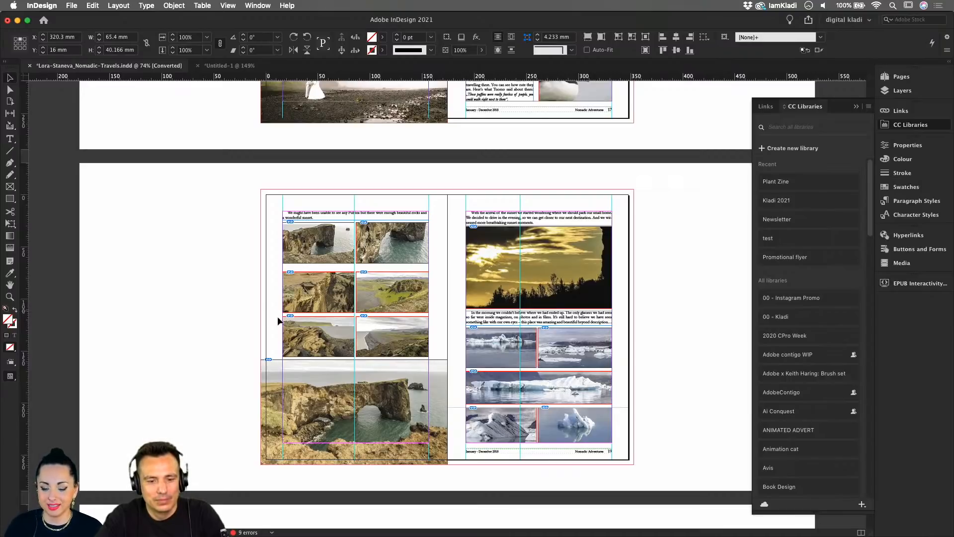
{"action": "scroll", "coordinate": [430, 335], "scroll_direction": "down", "scroll_amount": 10}
{"action": "scroll", "coordinate": [429, 338], "scroll_direction": "up", "scroll_amount": 15}
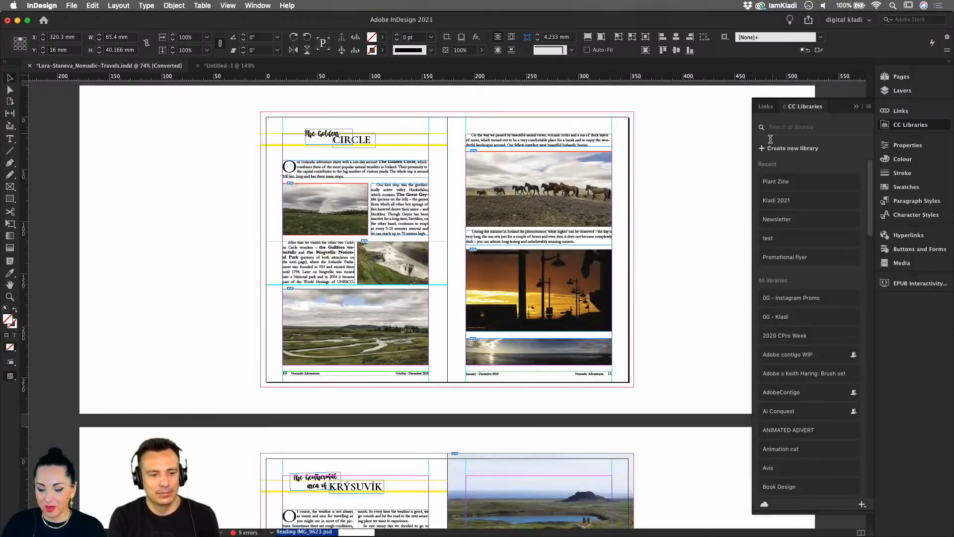
{"action": "scroll", "coordinate": [602, 184], "scroll_direction": "up", "scroll_amount": 3}
{"action": "scroll", "coordinate": [602, 184], "scroll_direction": "up", "scroll_amount": 20}
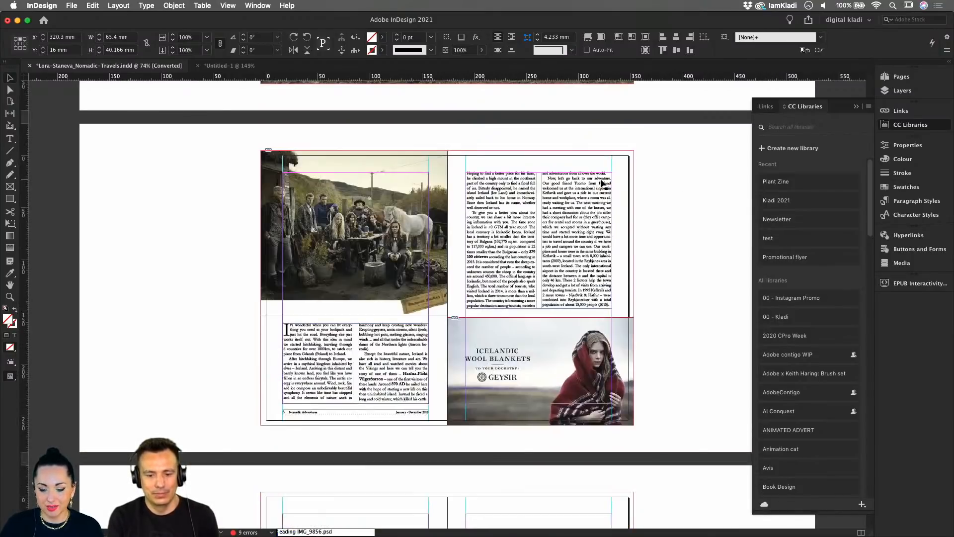
- Switch to Finder and examine the Document fonts and Links folders inside the 2018_10_17_Nomadic_Travels package
{"action": "mouse_move", "coordinate": [258, 534]}
{"action": "left_click", "coordinate": [229, 527]}
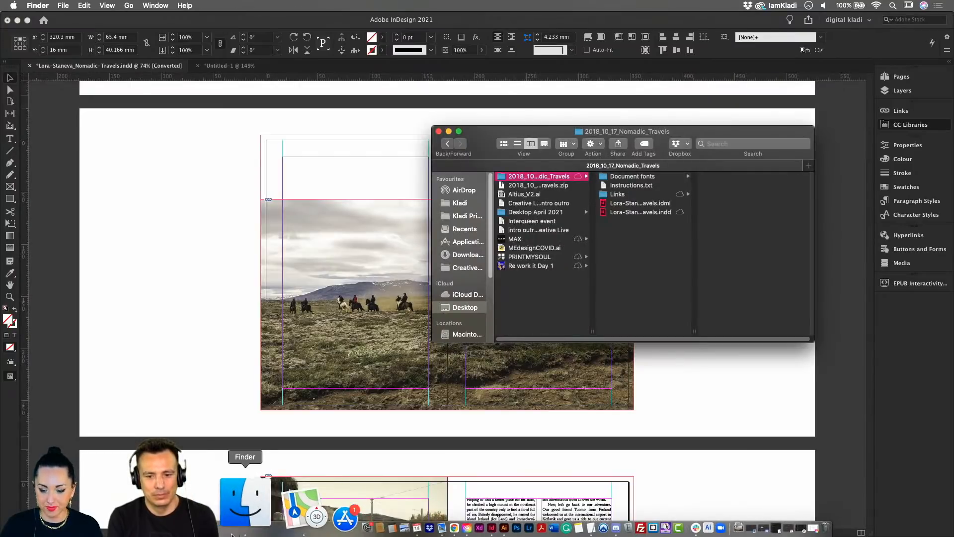
{"action": "left_click_drag", "start_coordinate": [505, 135], "coordinate": [370, 134]}
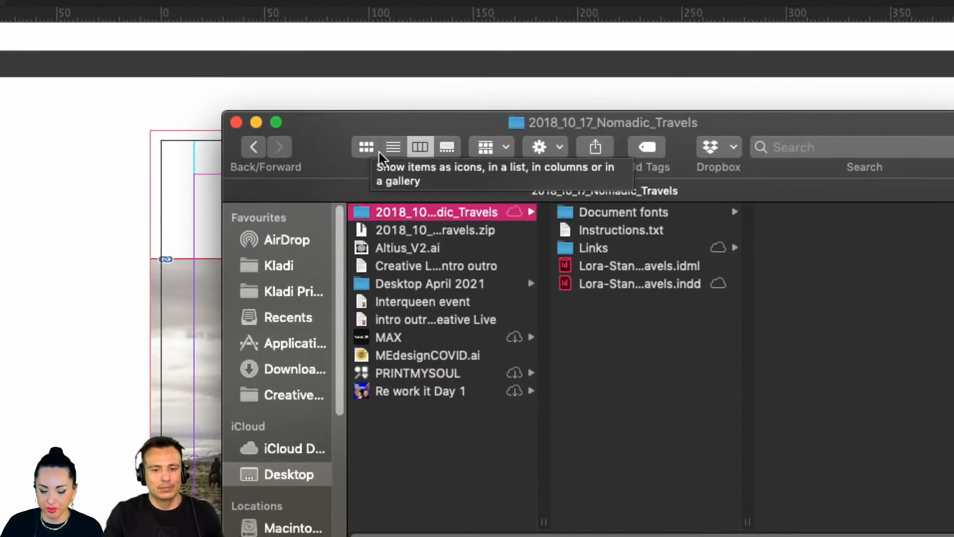
{"action": "left_click_drag", "start_coordinate": [225, 130], "coordinate": [134, 131]}
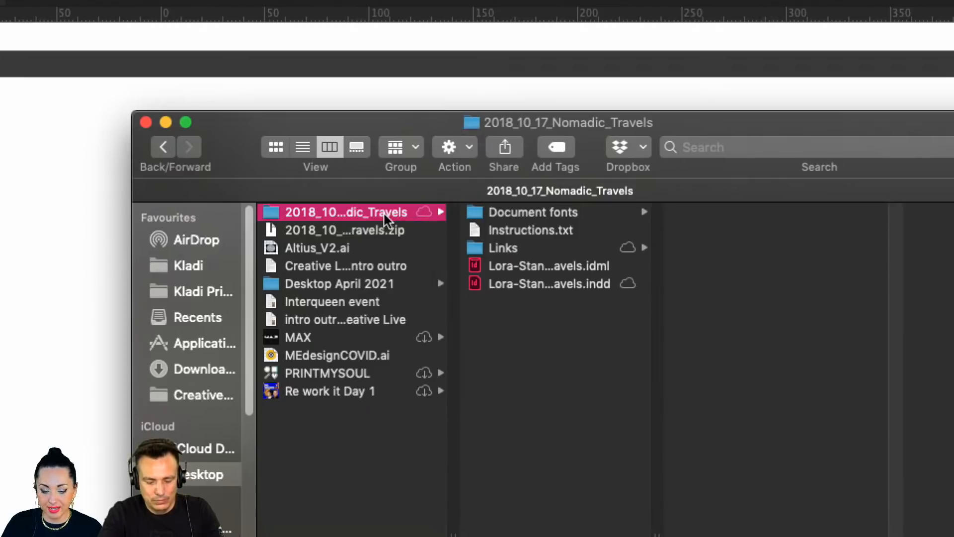
{"action": "left_click", "coordinate": [509, 217]}
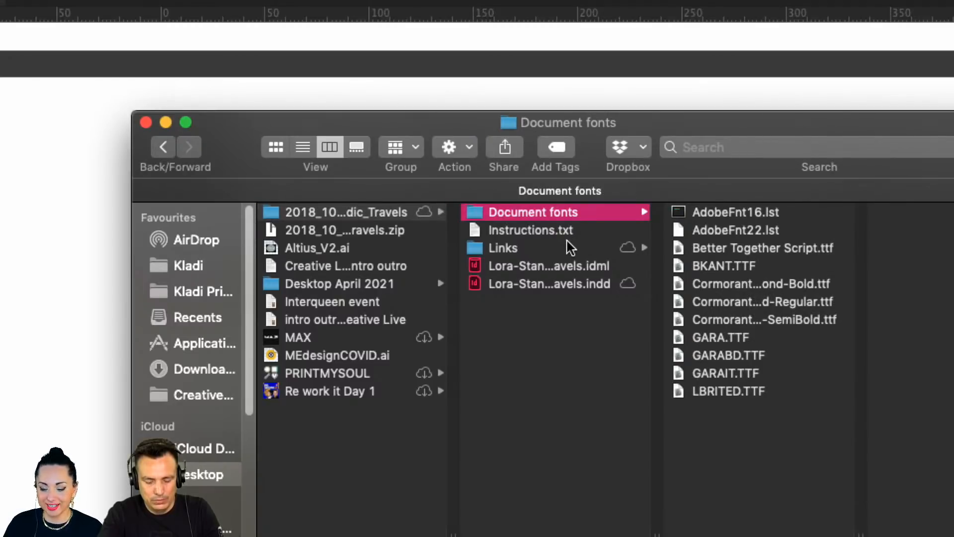
{"action": "left_click", "coordinate": [530, 250]}
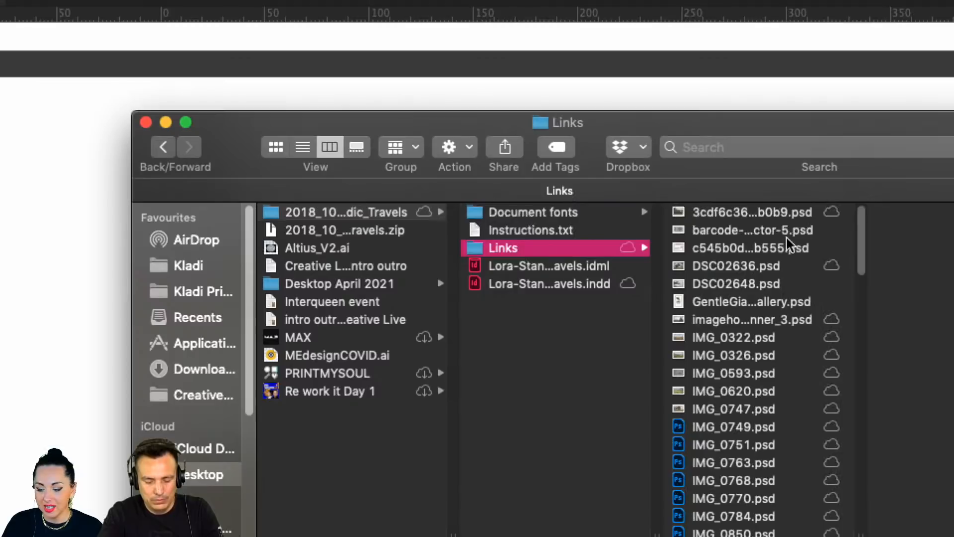
{"action": "left_click_drag", "start_coordinate": [861, 227], "coordinate": [800, 241]}
{"action": "left_click_drag", "start_coordinate": [721, 124], "coordinate": [651, 77]}
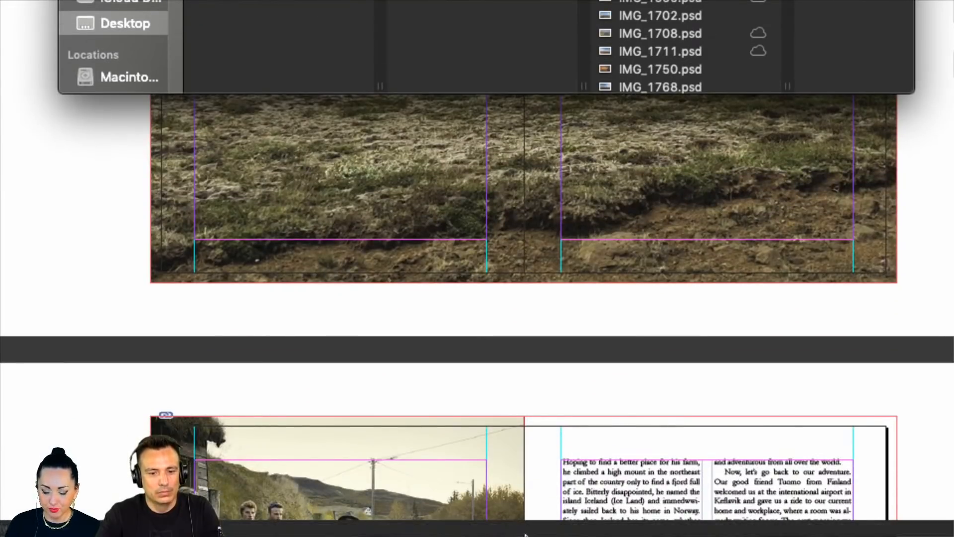
- Return to the magazine in InDesign, start the Package command and review the full list of fonts used
{"action": "mouse_move", "coordinate": [525, 535]}
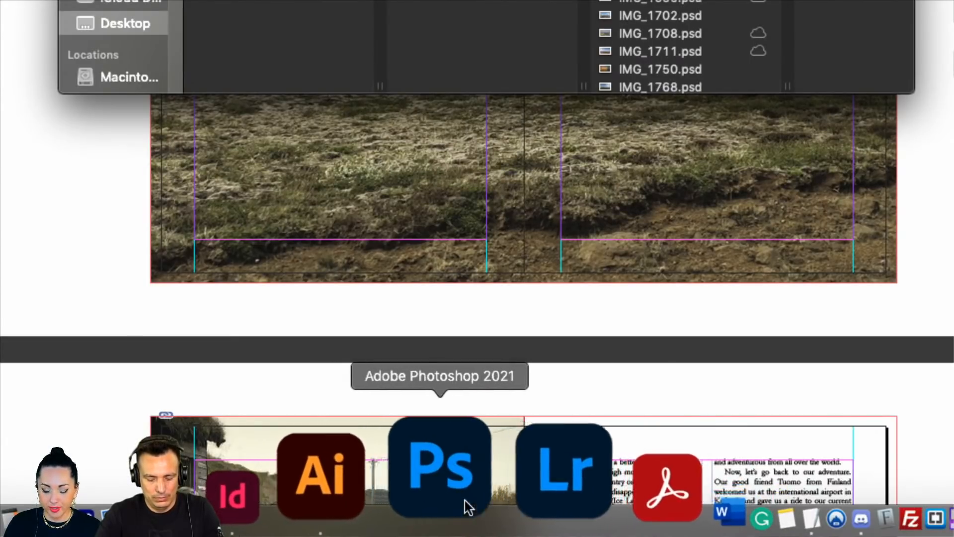
{"action": "left_click", "coordinate": [414, 506]}
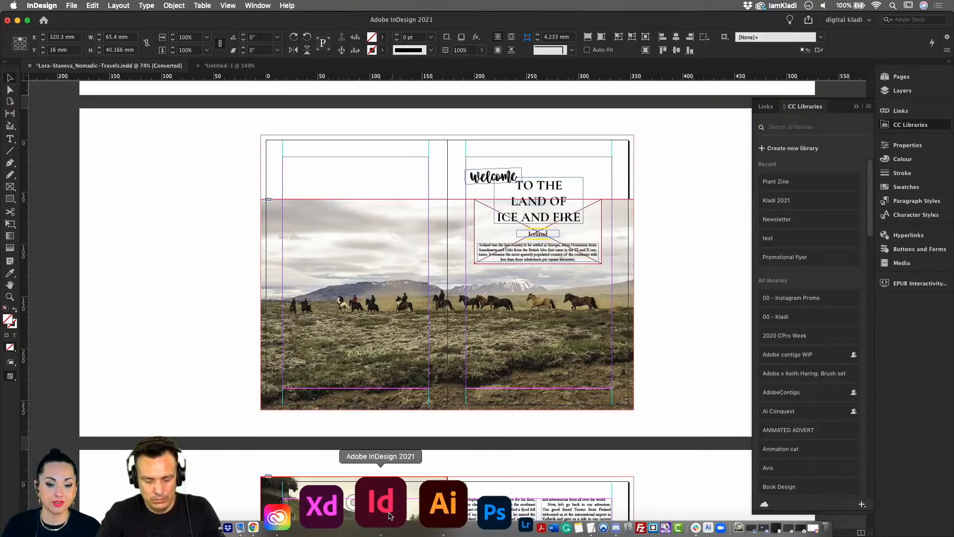
{"action": "left_click", "coordinate": [670, 377]}
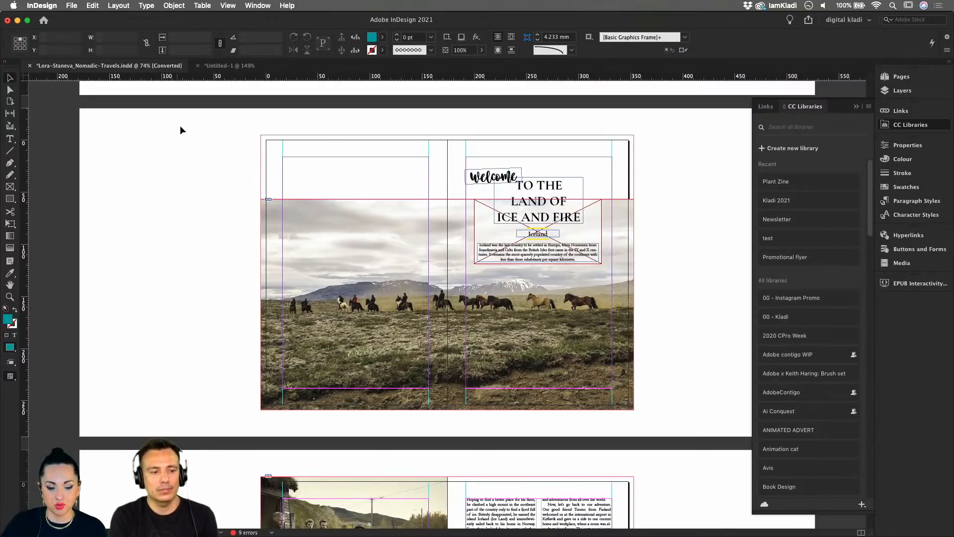
{"action": "left_click", "coordinate": [72, 5]}
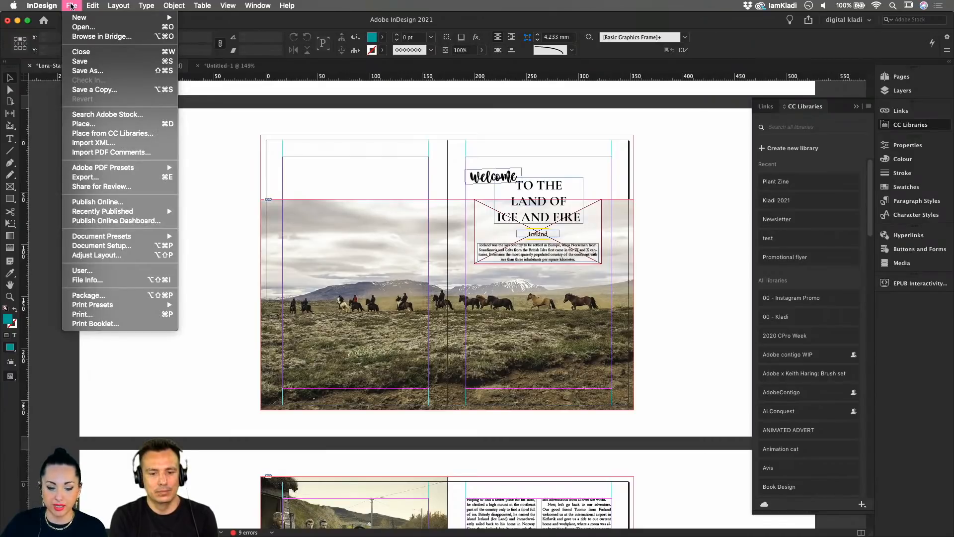
{"action": "left_click", "coordinate": [124, 298]}
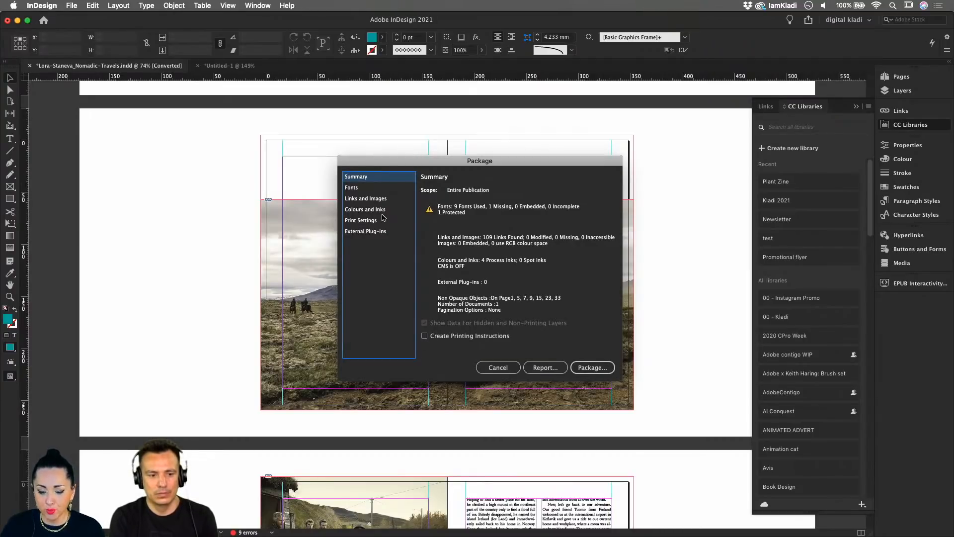
{"action": "left_click", "coordinate": [371, 189]}
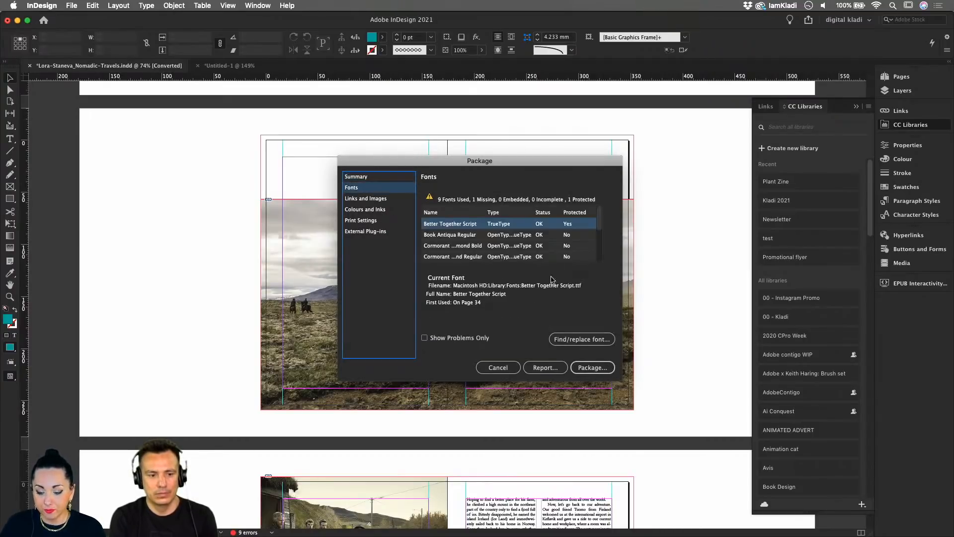
{"action": "left_click_drag", "start_coordinate": [599, 224], "coordinate": [586, 268]}
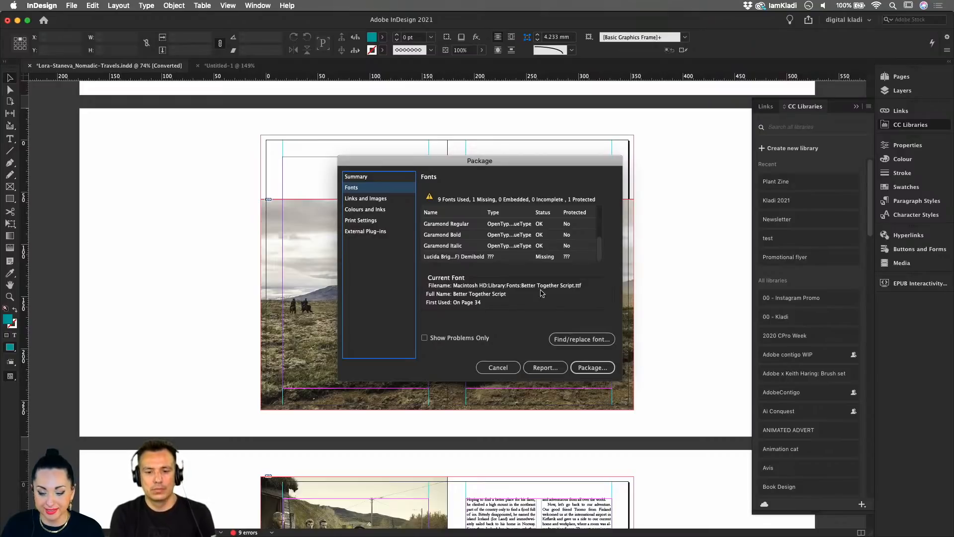
- Review the package's links and images, colours and inks, and print settings, then cancel packaging
{"action": "left_click", "coordinate": [357, 199]}
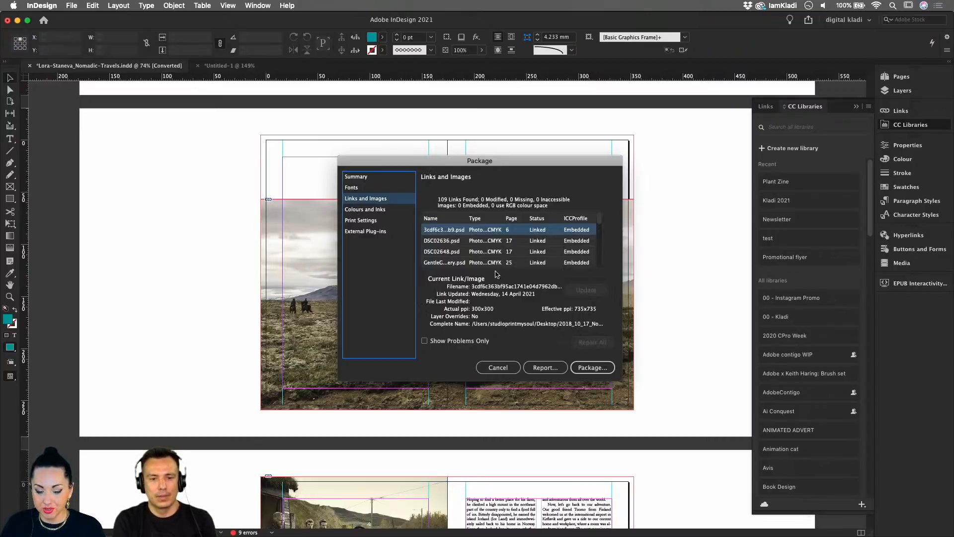
{"action": "left_click_drag", "start_coordinate": [599, 217], "coordinate": [578, 192]}
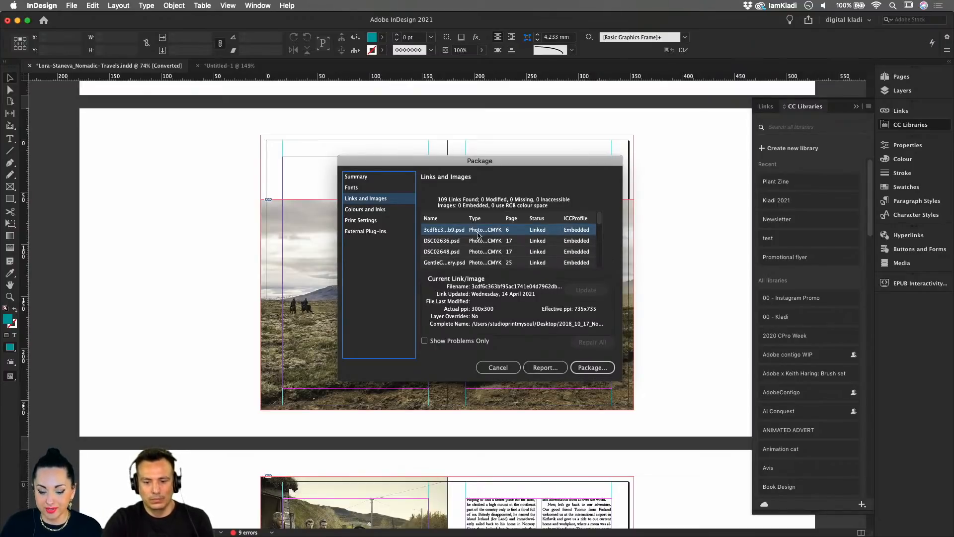
{"action": "left_click", "coordinate": [391, 210]}
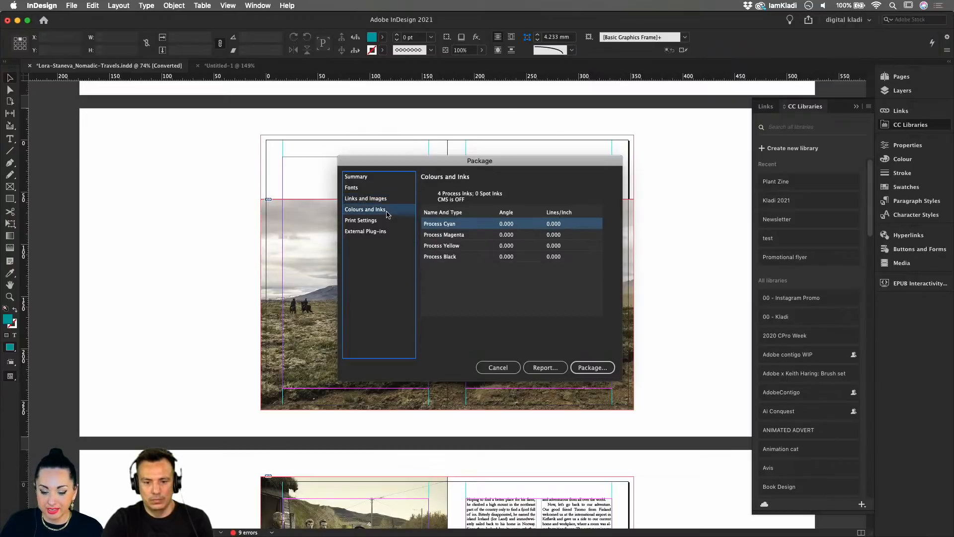
{"action": "left_click", "coordinate": [386, 220]}
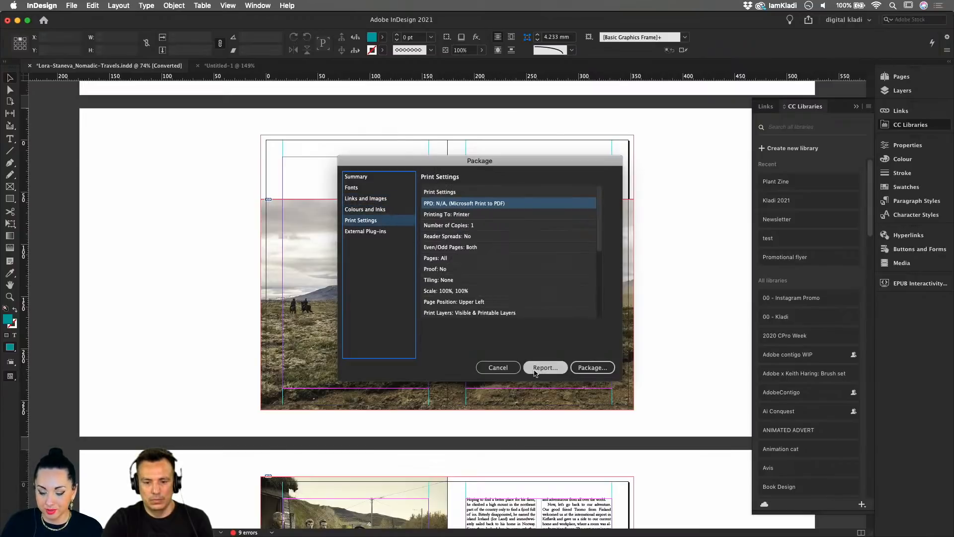
{"action": "left_click", "coordinate": [498, 367]}
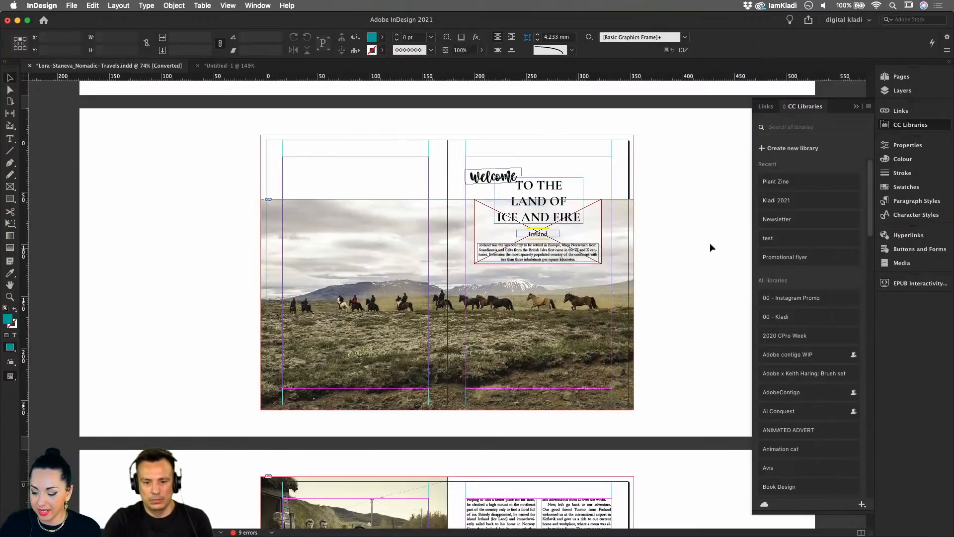
- Float the Links panel beside the spread, enlarge its list, and compare it with the package's Links folder in Finder before returning to InDesign
{"action": "left_click", "coordinate": [265, 6]}
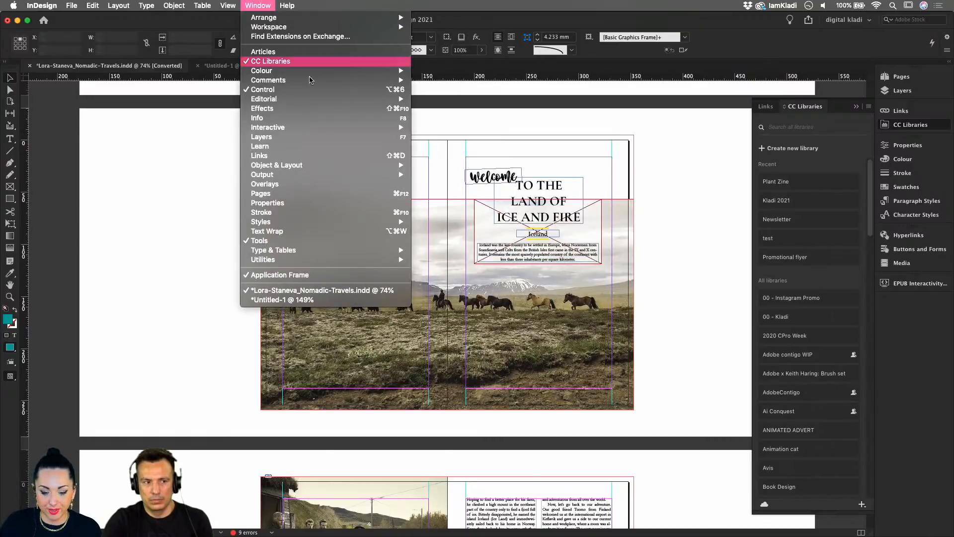
{"action": "left_click", "coordinate": [320, 156]}
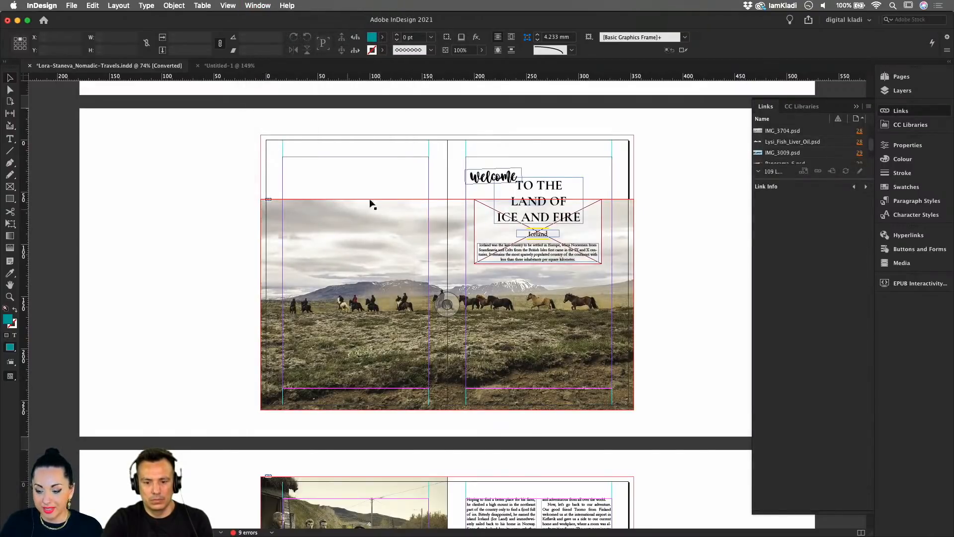
{"action": "left_click_drag", "start_coordinate": [766, 106], "coordinate": [123, 127]}
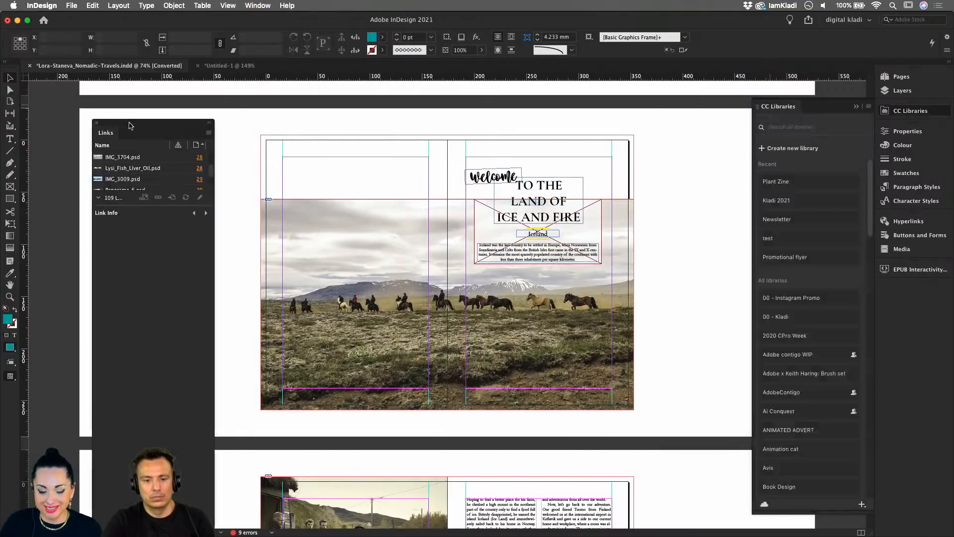
{"action": "left_click_drag", "start_coordinate": [160, 206], "coordinate": [155, 476]}
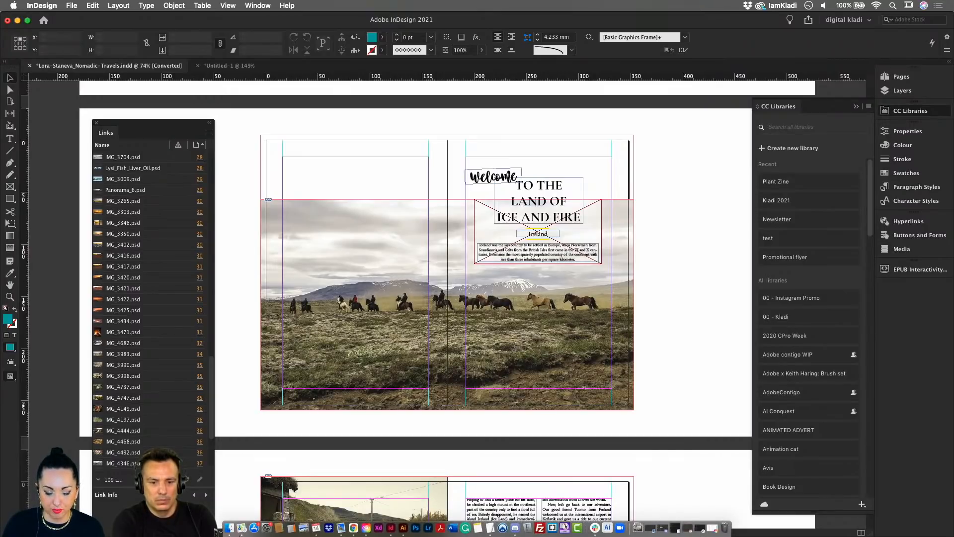
{"action": "left_click", "coordinate": [223, 505]}
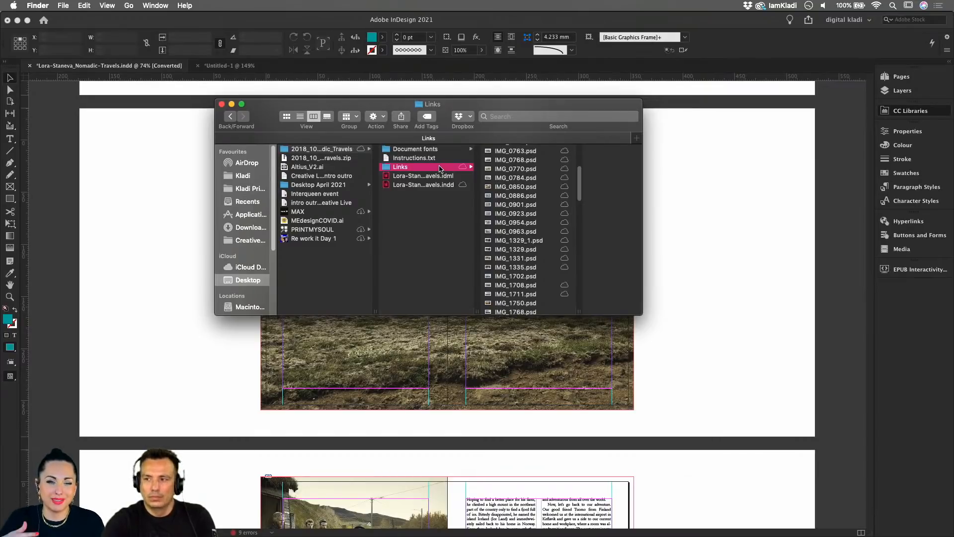
{"action": "left_click", "coordinate": [699, 175]}
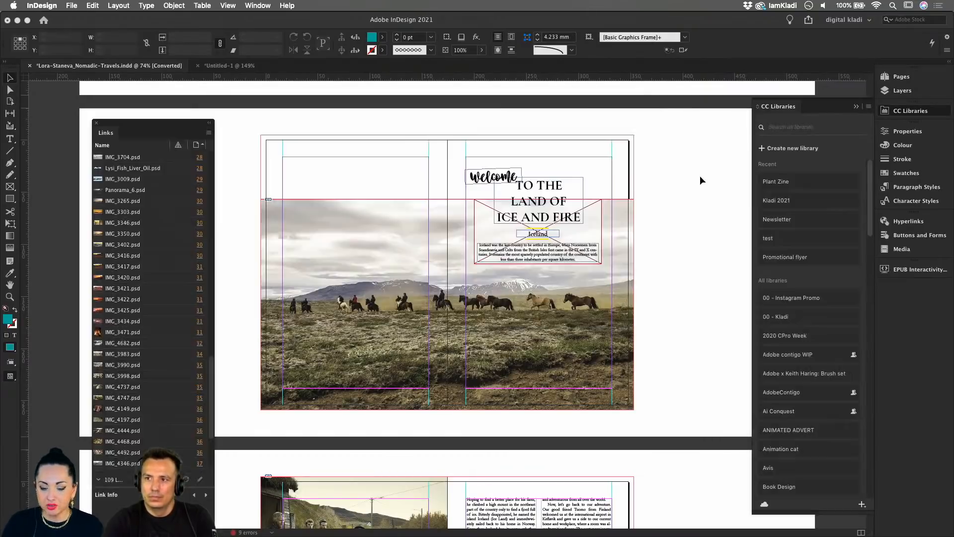
- Select all links from IMG_3704.psd through the last one, j1FR8q5.psd, and embed them in the magazine document
{"action": "left_click", "coordinate": [171, 162]}
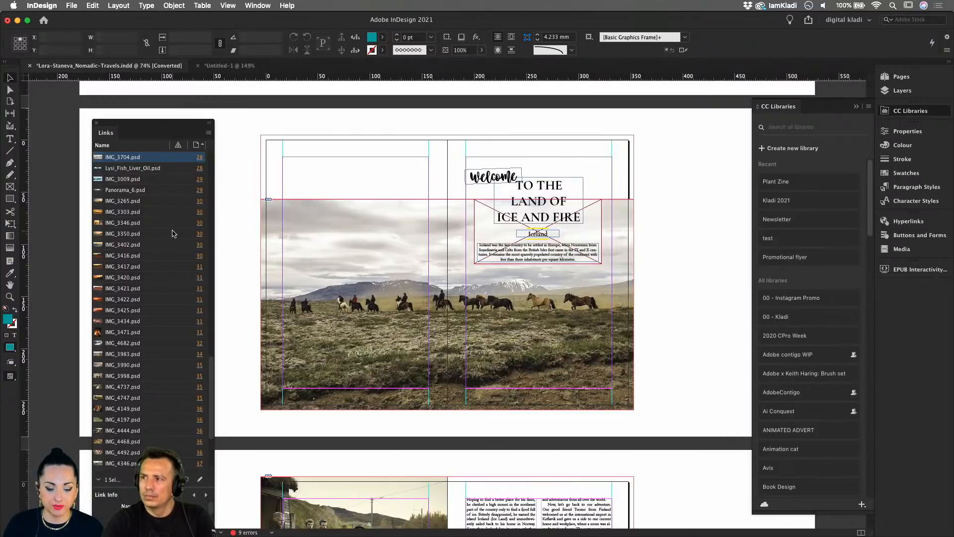
{"action": "scroll", "coordinate": [173, 234], "scroll_direction": "down", "scroll_amount": 3}
{"action": "scroll", "coordinate": [174, 233], "scroll_direction": "down", "scroll_amount": 2}
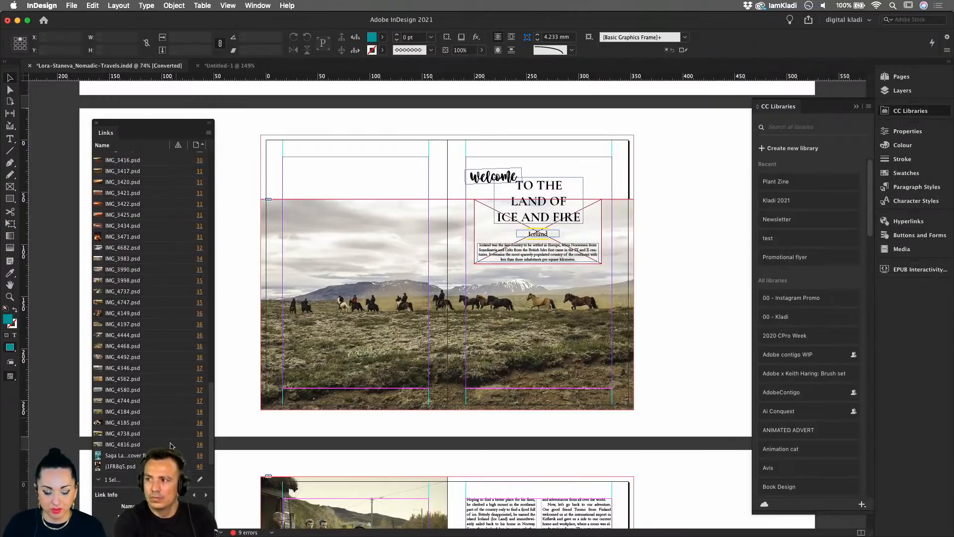
{"action": "key", "text": "super+a"}
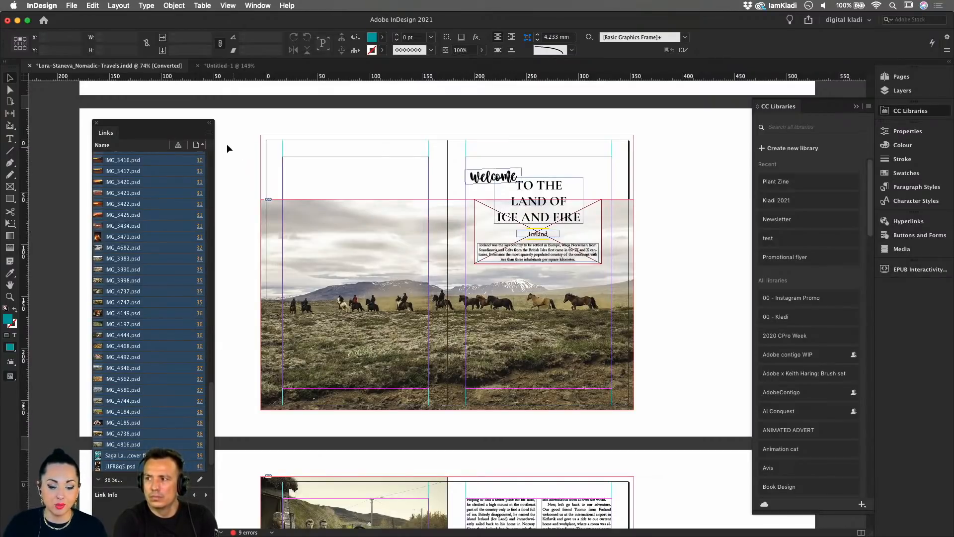
{"action": "left_click", "coordinate": [208, 133]}
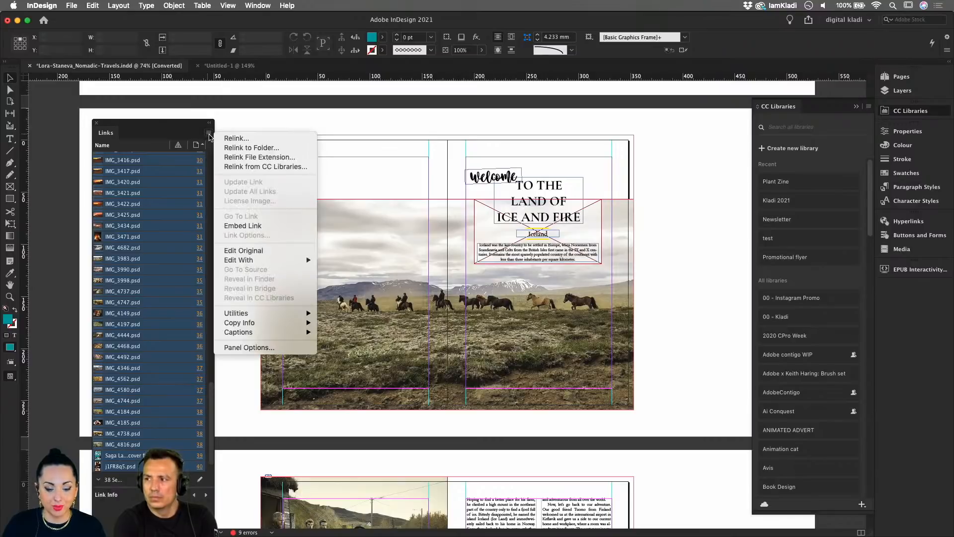
{"action": "left_click", "coordinate": [282, 226]}
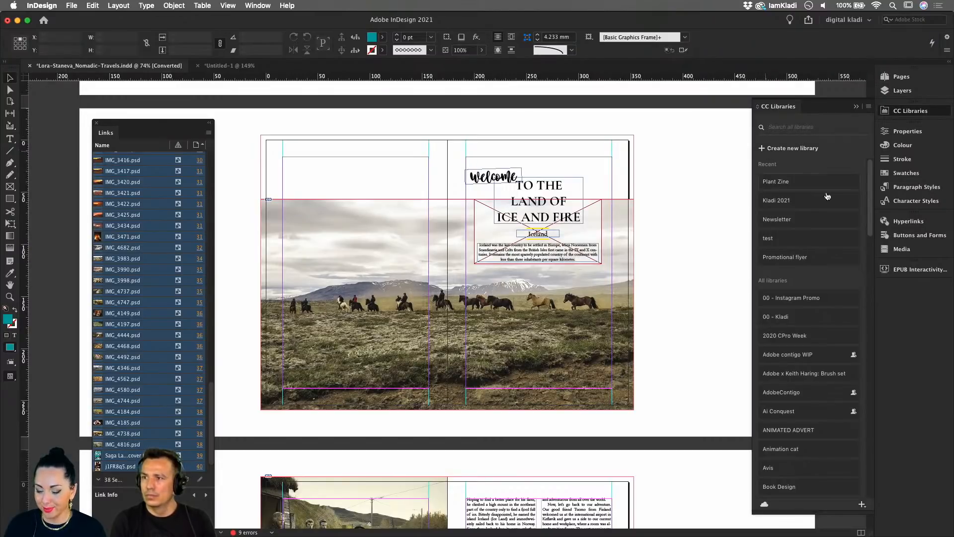
- Create a CC library named with the featured designer's first name and add the spread's horse landscape image to it
{"action": "left_click", "coordinate": [764, 150]}
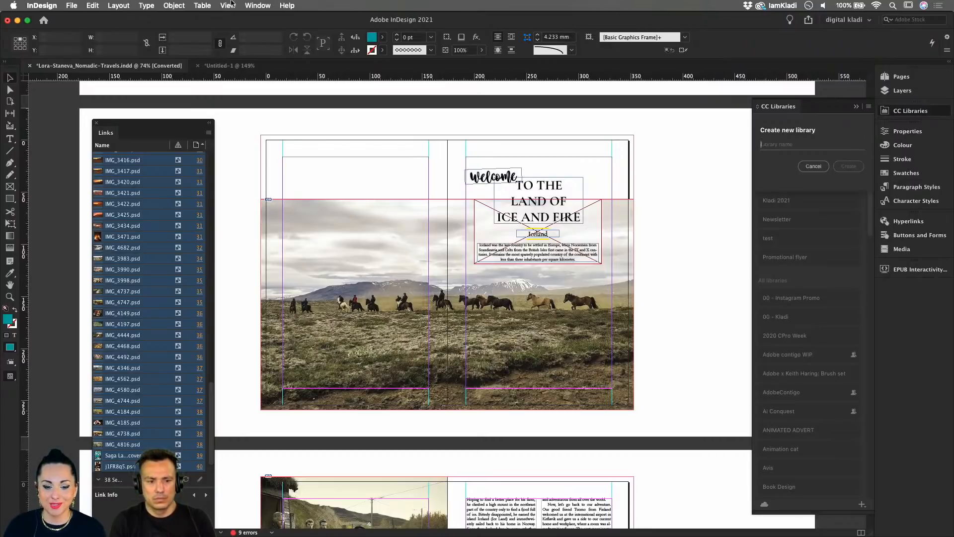
{"action": "left_click", "coordinate": [256, 7]}
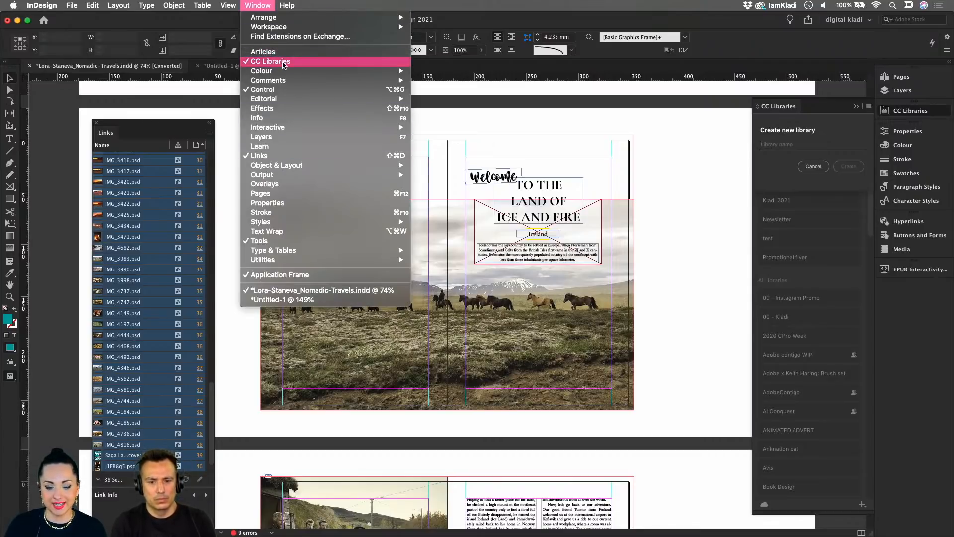
{"action": "left_click", "coordinate": [823, 110]}
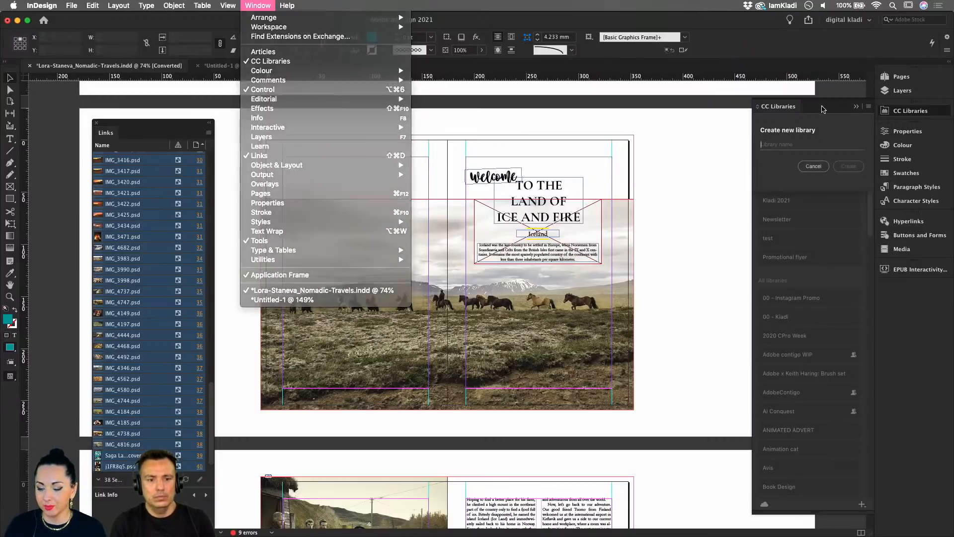
{"action": "type", "text": "Lora"}
{"action": "left_click", "coordinate": [860, 169]}
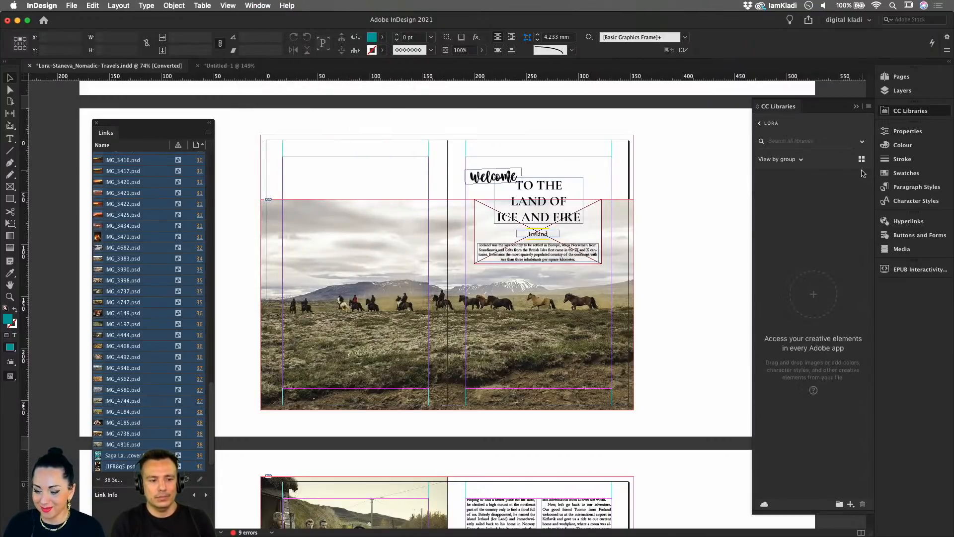
{"action": "left_click", "coordinate": [522, 301]}
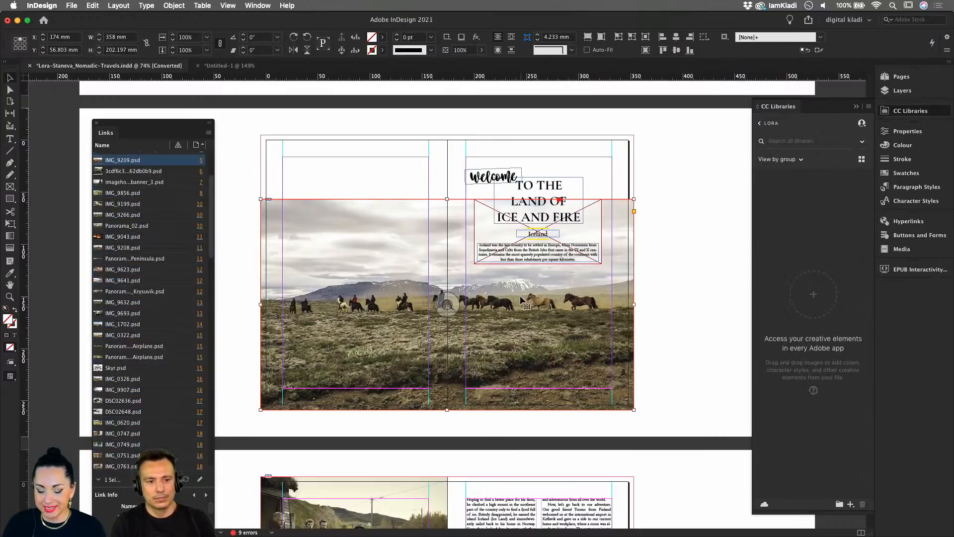
{"action": "left_click_drag", "start_coordinate": [531, 301], "coordinate": [776, 293]}
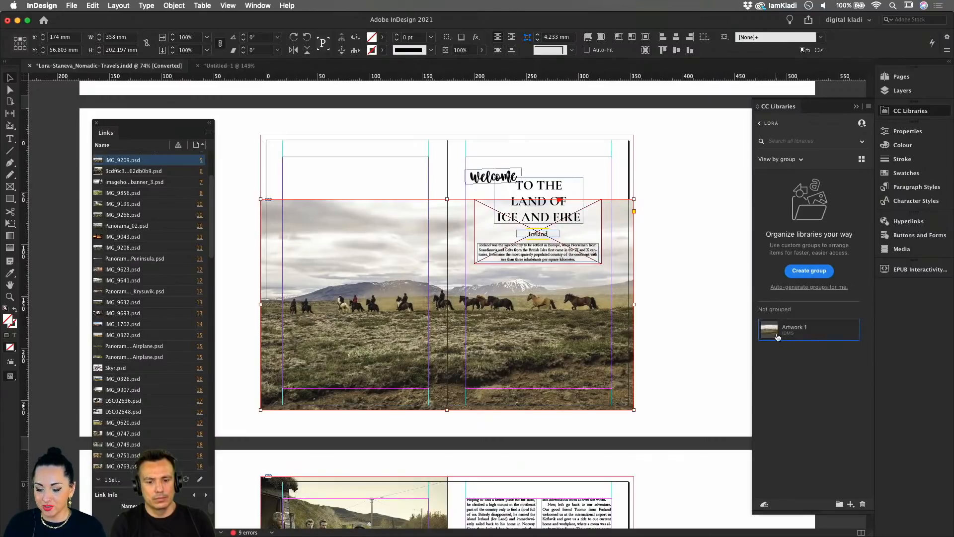
- Open the library's Artwork 1 for editing, select its image to check the linked file, and return to the magazine document
{"action": "mouse_move", "coordinate": [770, 328]}
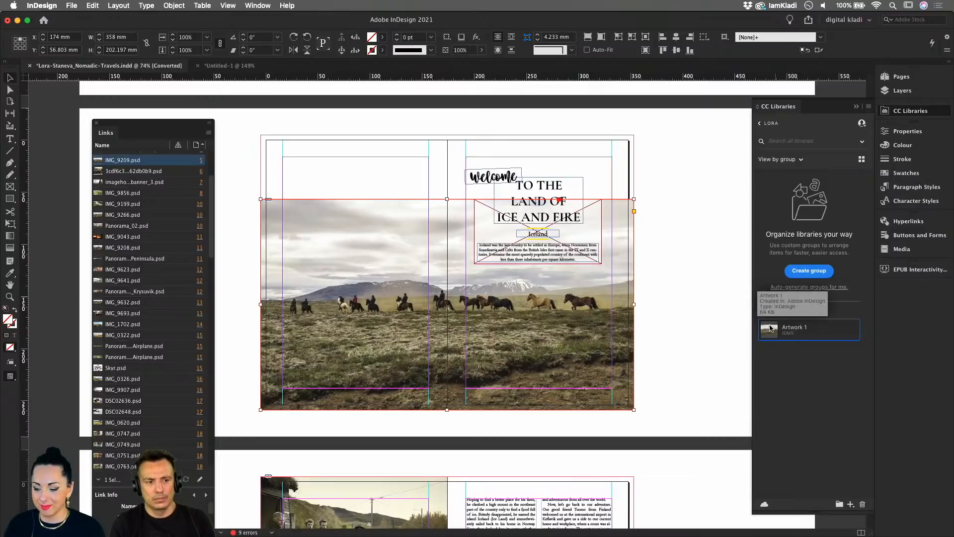
{"action": "right_click", "coordinate": [771, 328]}
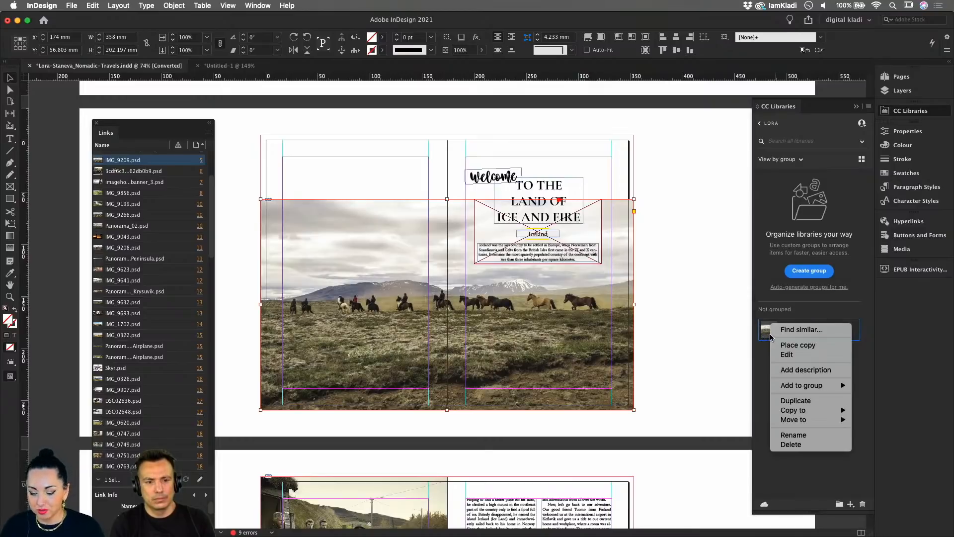
{"action": "left_click", "coordinate": [793, 354]}
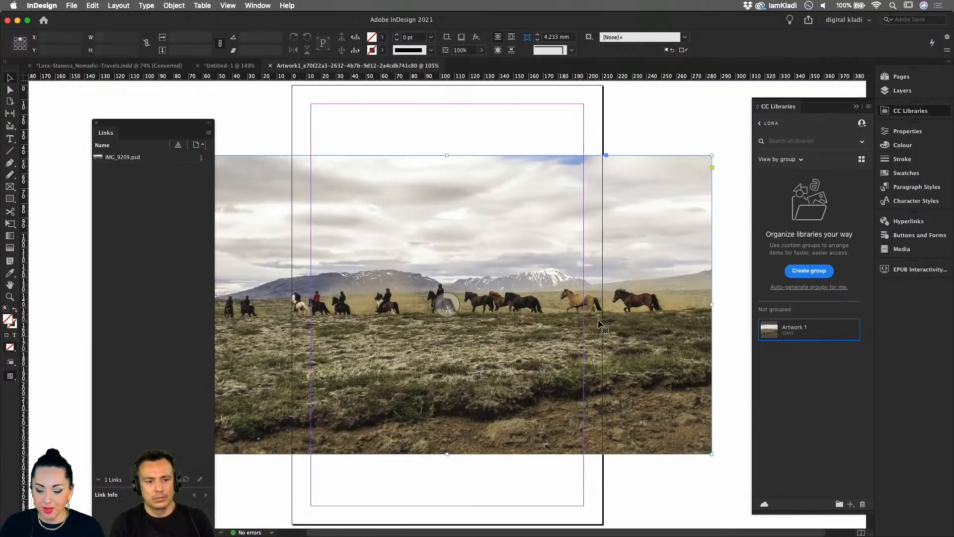
{"action": "left_click", "coordinate": [578, 310]}
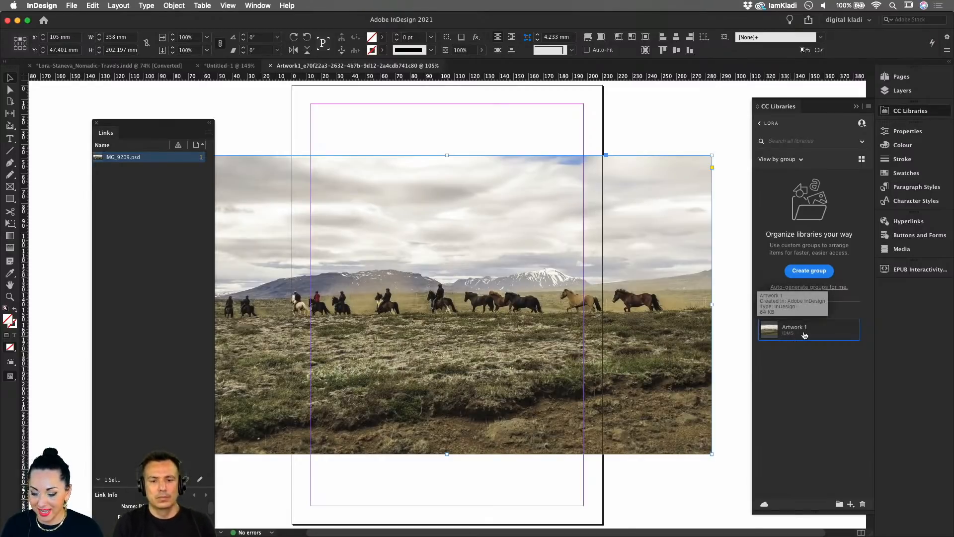
{"action": "left_click", "coordinate": [152, 65]}
- Switch to Finder and look through the image files in the package's Links folder, ending back at the start of the list
{"action": "mouse_move", "coordinate": [342, 535]}
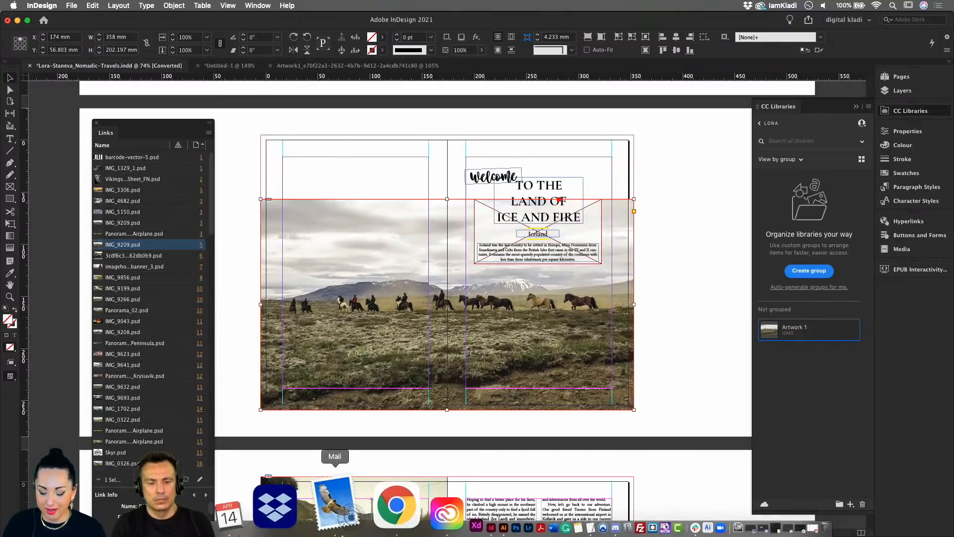
{"action": "left_click", "coordinate": [234, 524]}
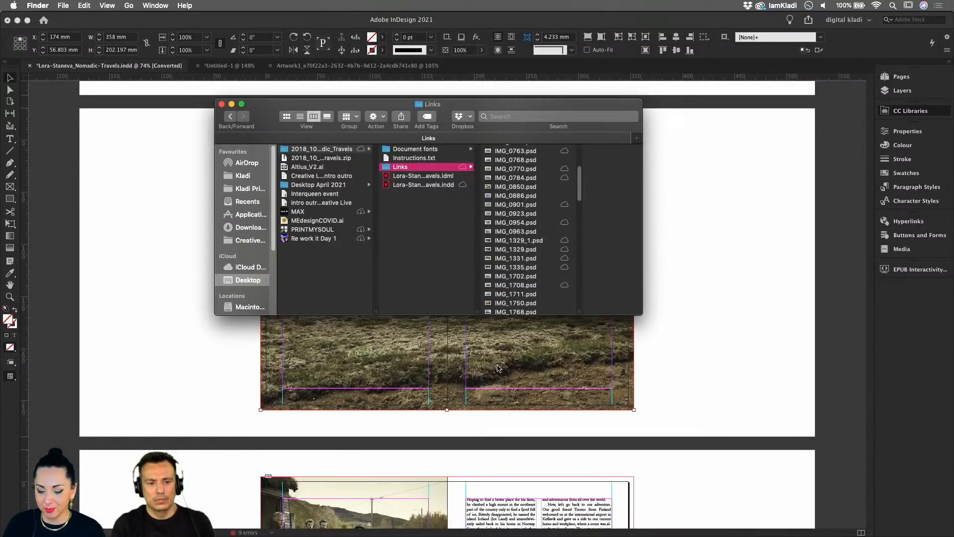
{"action": "mouse_move", "coordinate": [435, 528]}
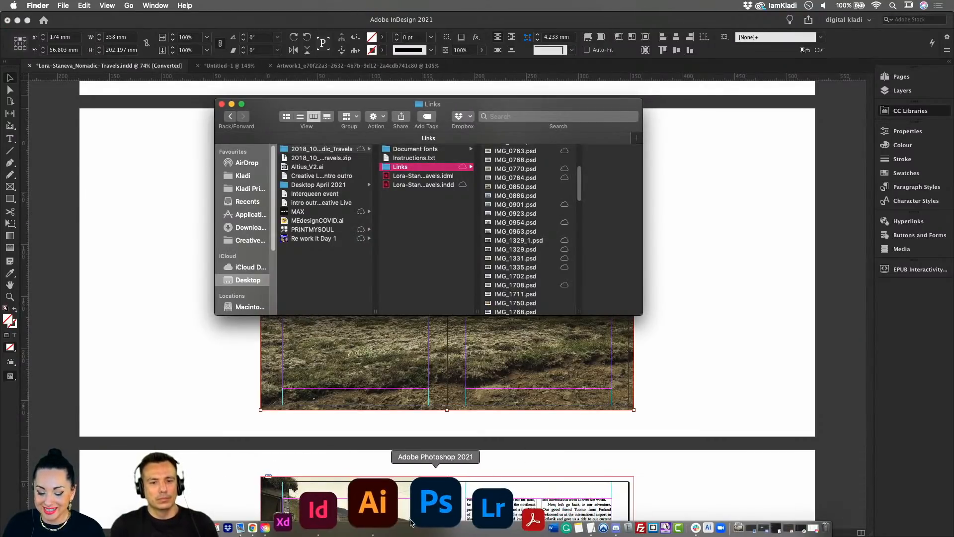
{"action": "left_click", "coordinate": [392, 522]}
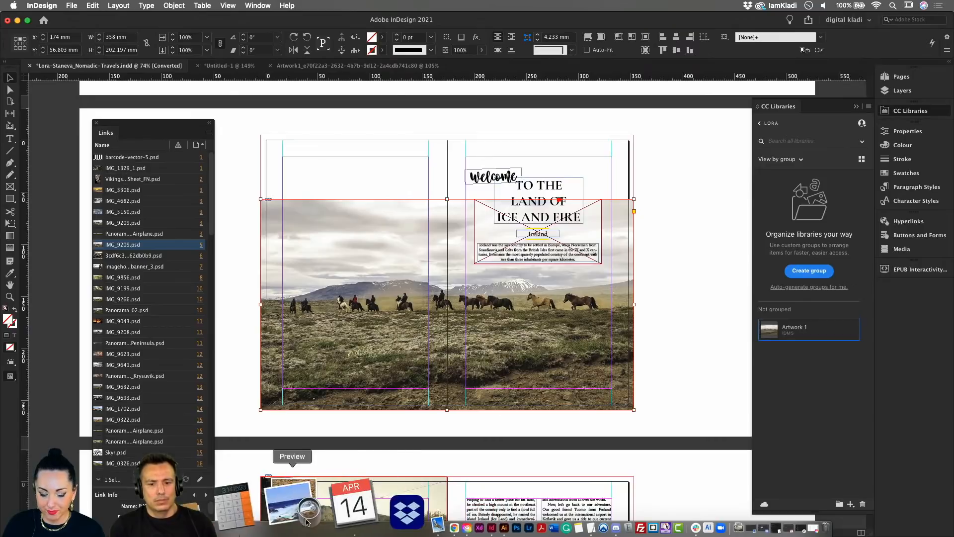
{"action": "left_click", "coordinate": [234, 505]}
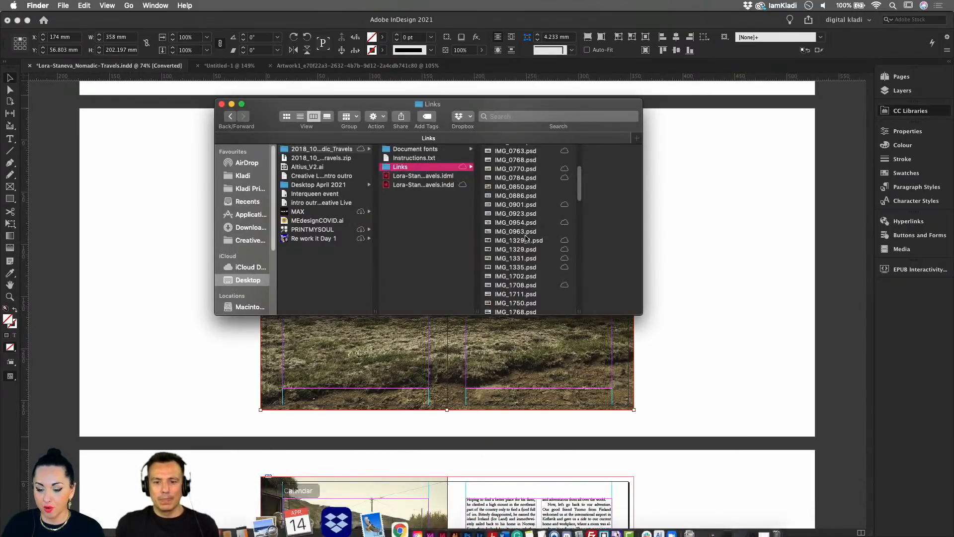
{"action": "scroll", "coordinate": [534, 226], "scroll_direction": "down", "scroll_amount": 10}
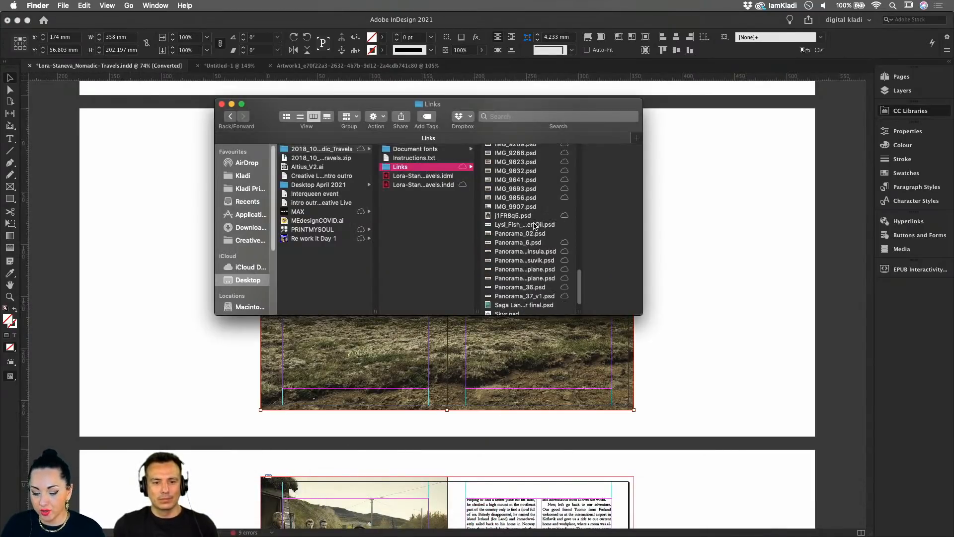
{"action": "scroll", "coordinate": [534, 226], "scroll_direction": "down", "scroll_amount": 2}
{"action": "scroll", "coordinate": [521, 229], "scroll_direction": "up", "scroll_amount": 15}
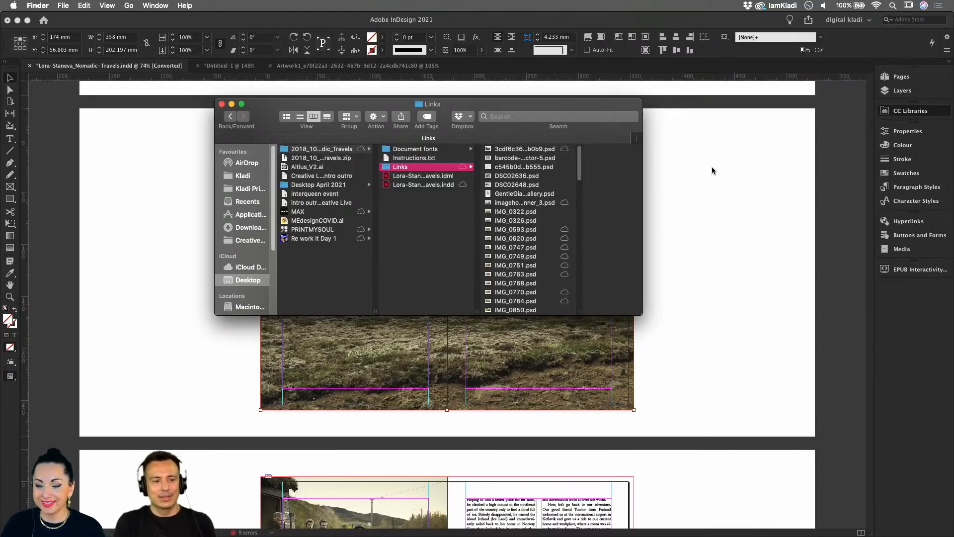
- Open Frida Mood from the Plant Zine library for editing in Photoshop, close the Photoshop window and return to the magazine in InDesign
{"action": "left_click", "coordinate": [923, 111]}
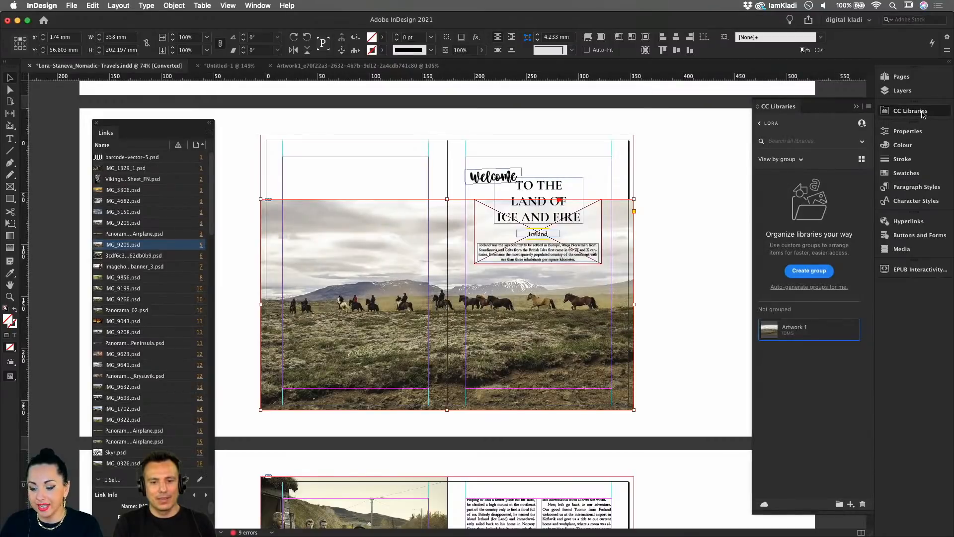
{"action": "left_click", "coordinate": [764, 125]}
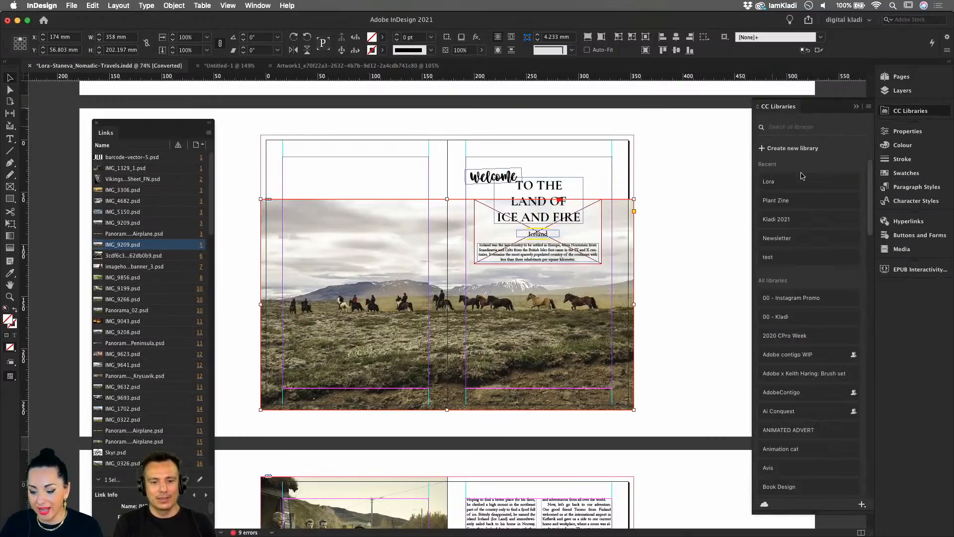
{"action": "left_click", "coordinate": [807, 201]}
{"action": "scroll", "coordinate": [815, 363], "scroll_direction": "down", "scroll_amount": 5}
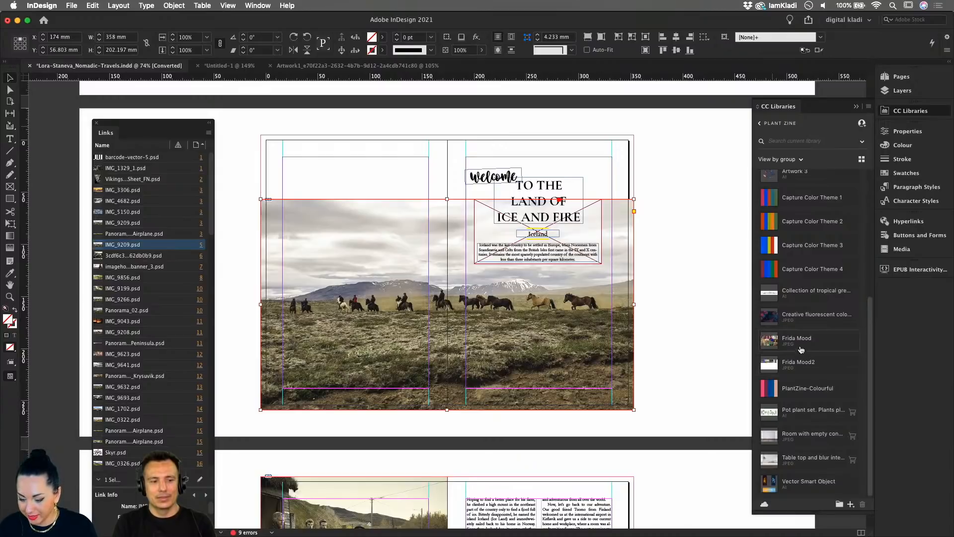
{"action": "right_click", "coordinate": [773, 341]}
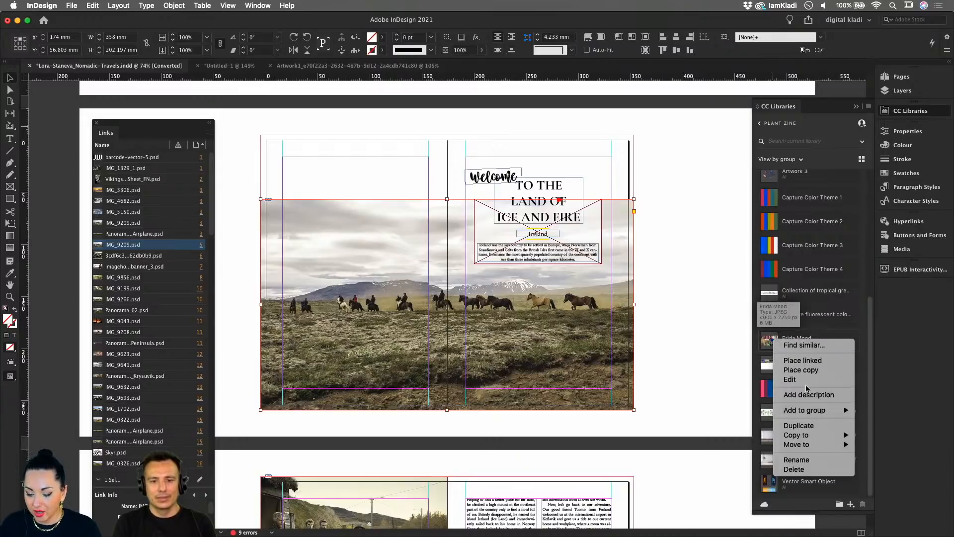
{"action": "left_click", "coordinate": [805, 381]}
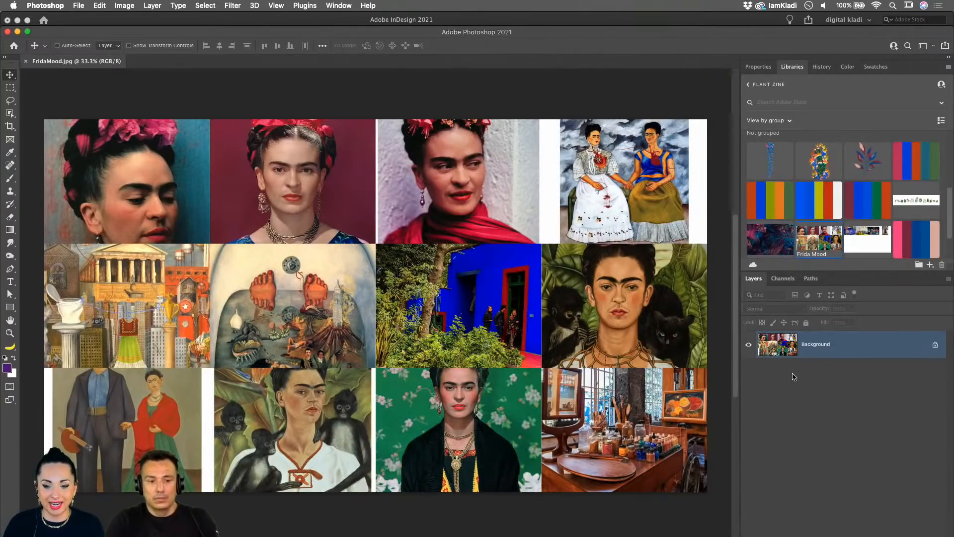
{"action": "left_click", "coordinate": [8, 32]}
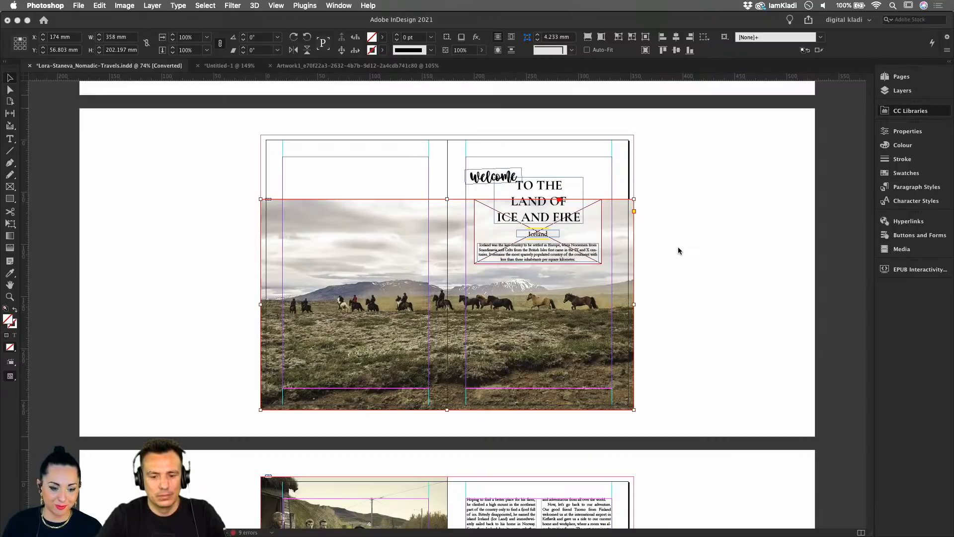
{"action": "left_click", "coordinate": [733, 243]}
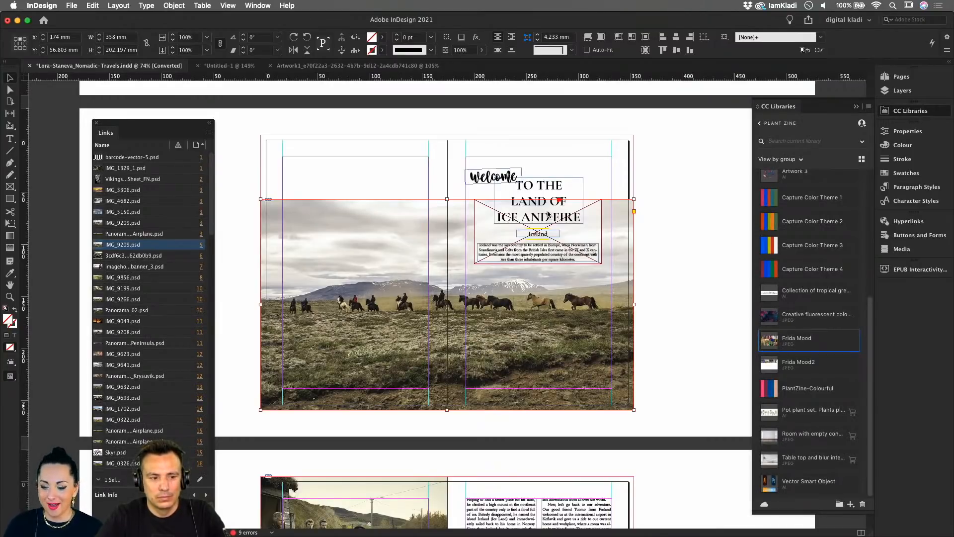
- Move the Links panel clear of the spread, deselect the horse image and browse the pages to the South Iceland spread
{"action": "left_click_drag", "start_coordinate": [150, 130], "coordinate": [104, 103]}
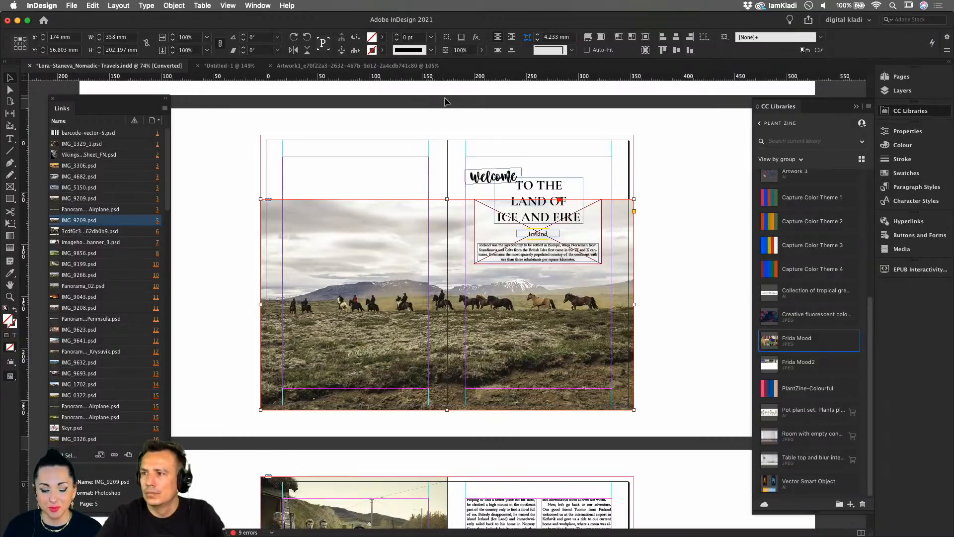
{"action": "left_click", "coordinate": [365, 115]}
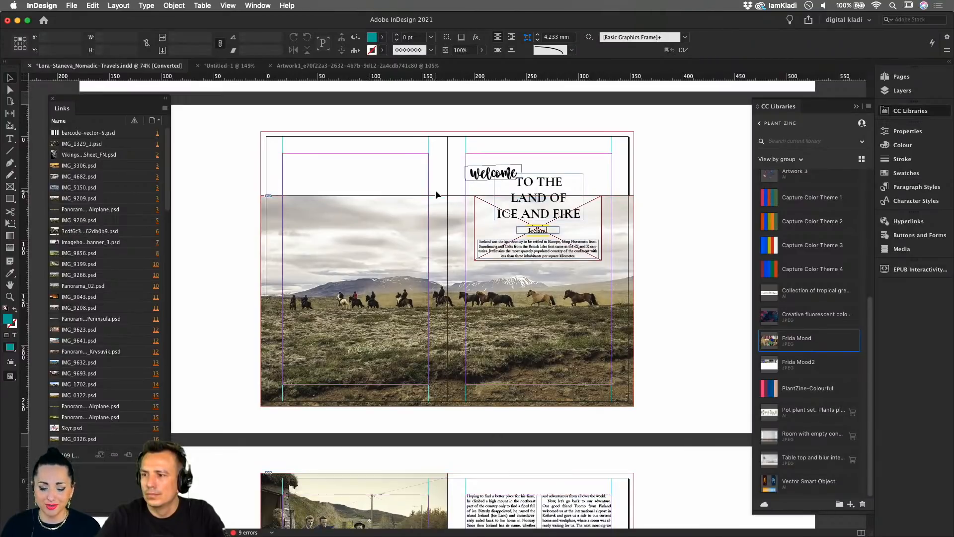
{"action": "scroll", "coordinate": [435, 193], "scroll_direction": "down", "scroll_amount": 10}
{"action": "scroll", "coordinate": [376, 169], "scroll_direction": "down", "scroll_amount": 15}
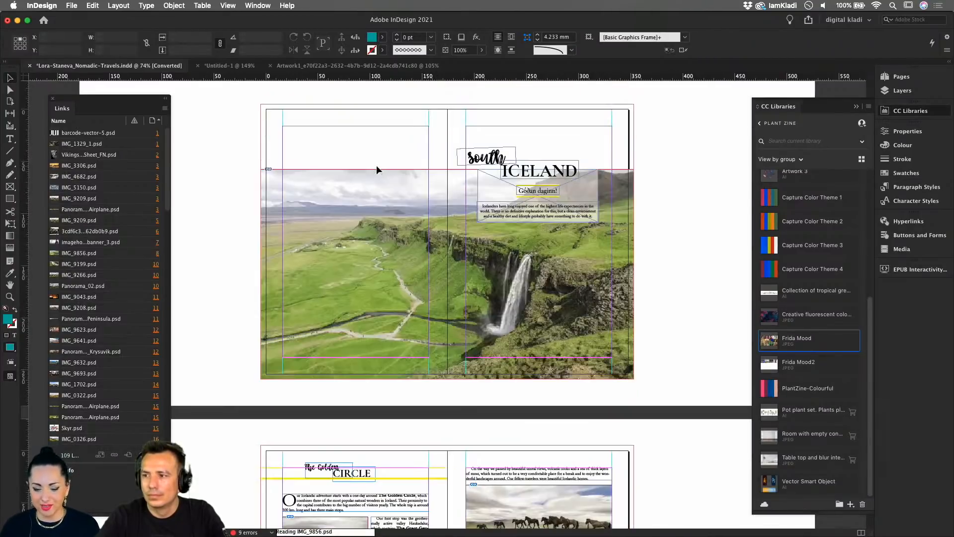
{"action": "scroll", "coordinate": [376, 167], "scroll_direction": "up", "scroll_amount": 15}
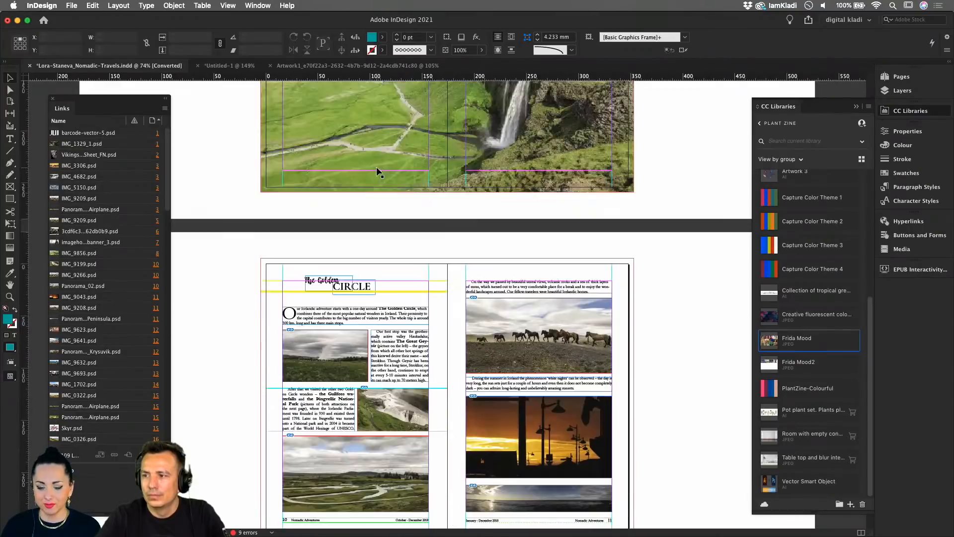
{"action": "scroll", "coordinate": [378, 172], "scroll_direction": "up", "scroll_amount": 5}
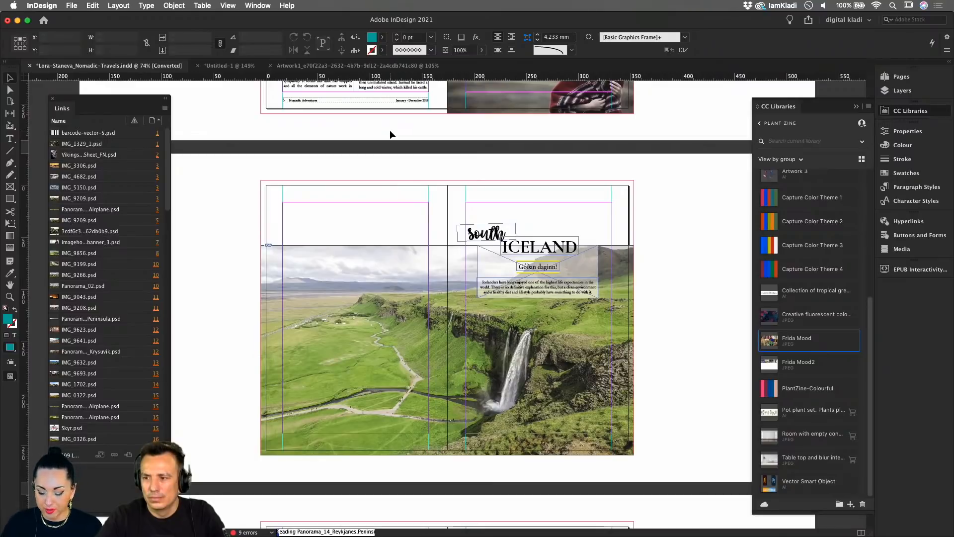
- Adjust the document layout to a 148 x 210 mm page size with font size adjustment turned on
{"action": "key", "text": "super+alt+p"}
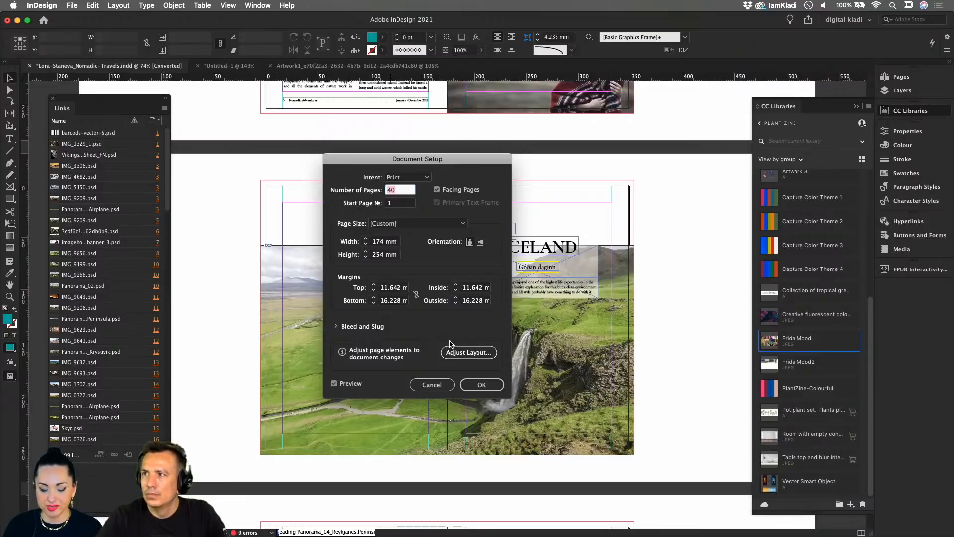
{"action": "left_click", "coordinate": [452, 352]}
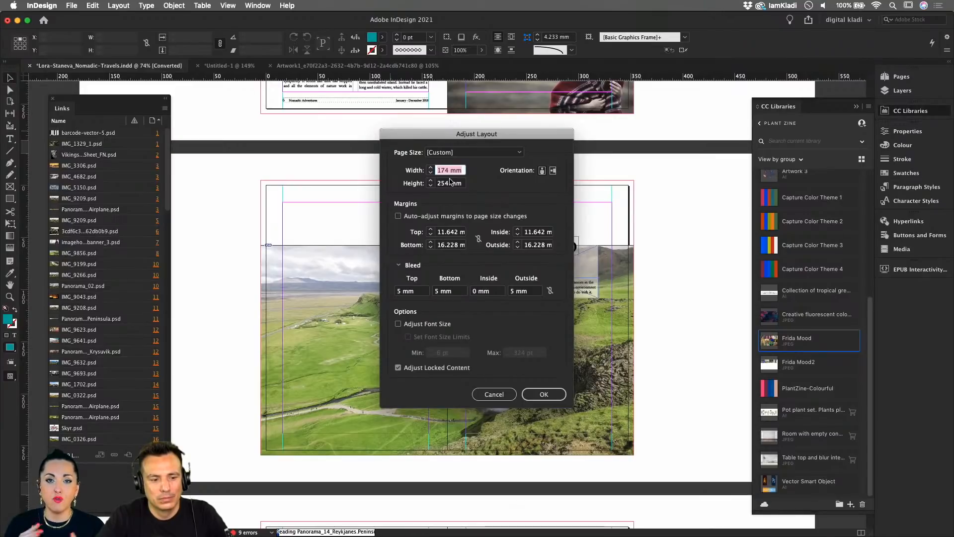
{"action": "type", "text": "148"}
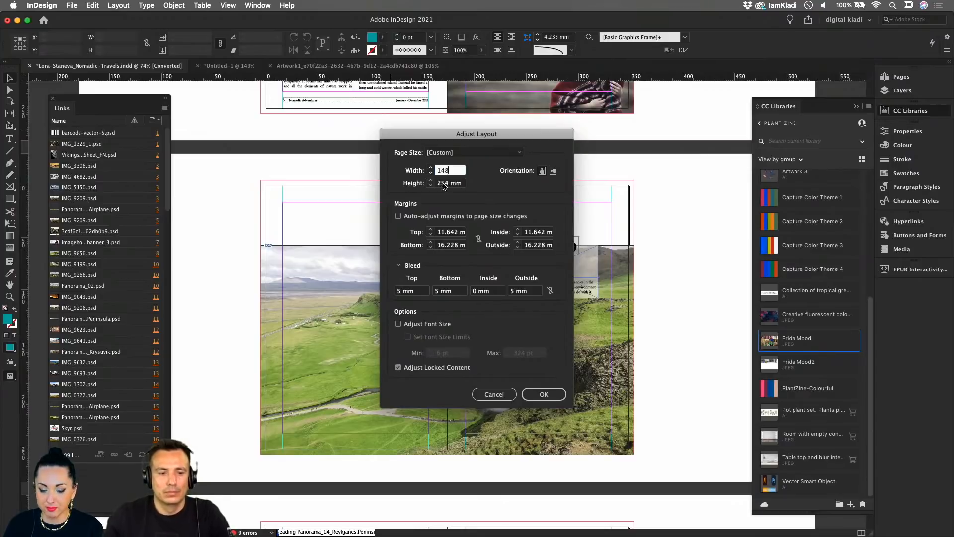
{"action": "key", "text": "Tab"}
{"action": "type", "text": "210"}
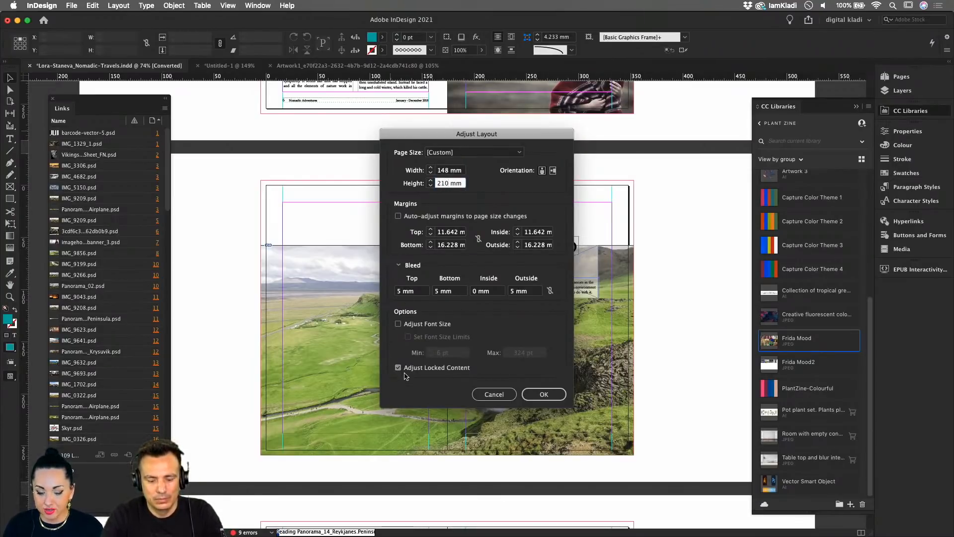
{"action": "left_click", "coordinate": [399, 324]}
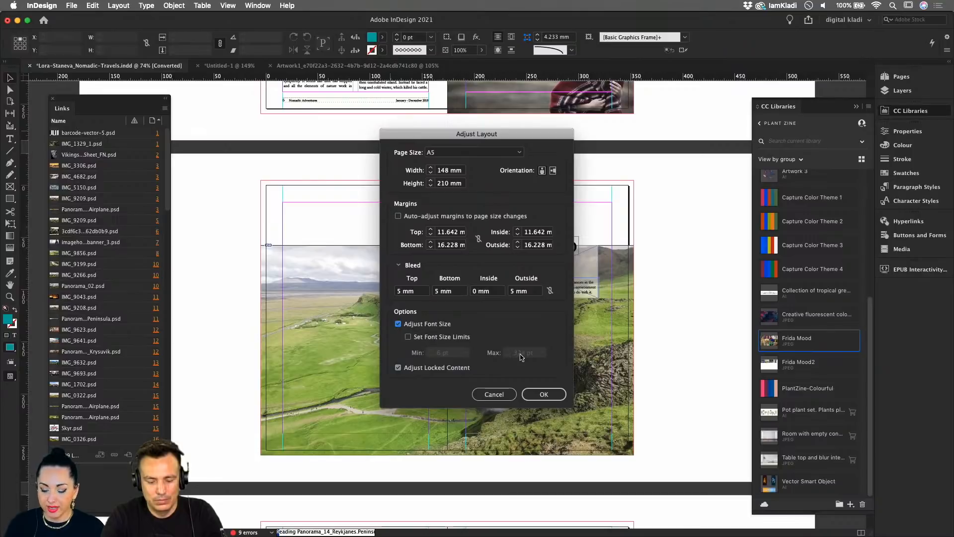
{"action": "left_click", "coordinate": [542, 396]}
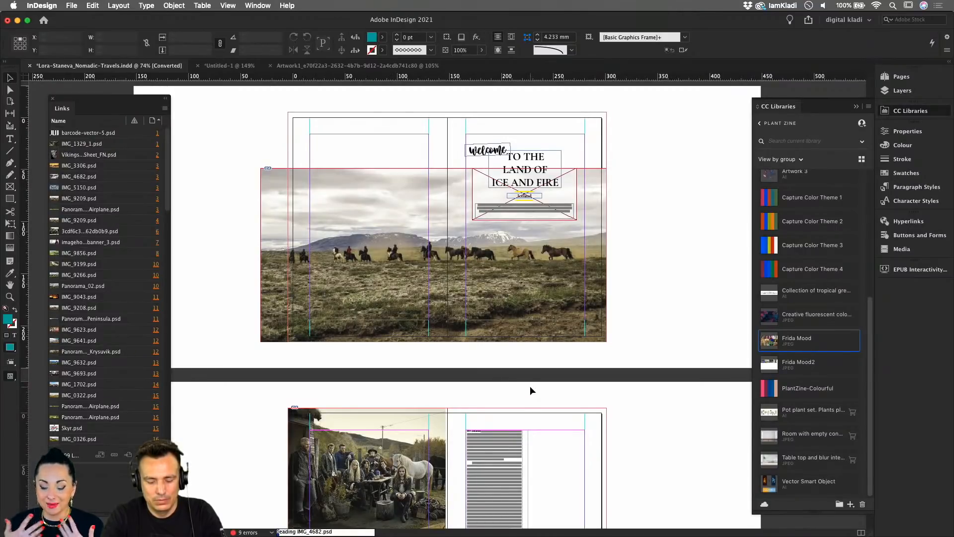
- Look through the resized spreads to Waterfalls of the South and undo the layout adjustment
{"action": "scroll", "coordinate": [539, 388], "scroll_direction": "down", "scroll_amount": 10}
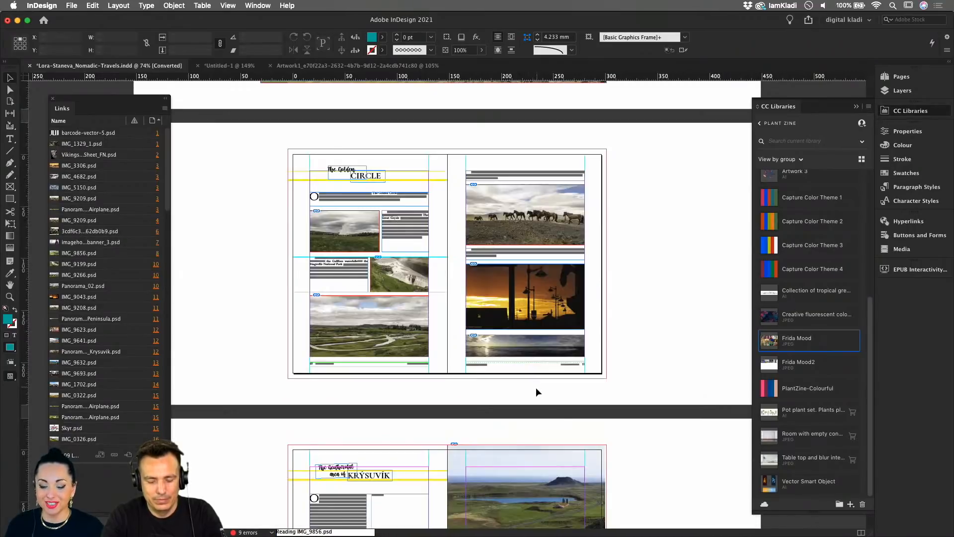
{"action": "scroll", "coordinate": [536, 389], "scroll_direction": "down", "scroll_amount": 10}
{"action": "scroll", "coordinate": [527, 388], "scroll_direction": "down", "scroll_amount": 4}
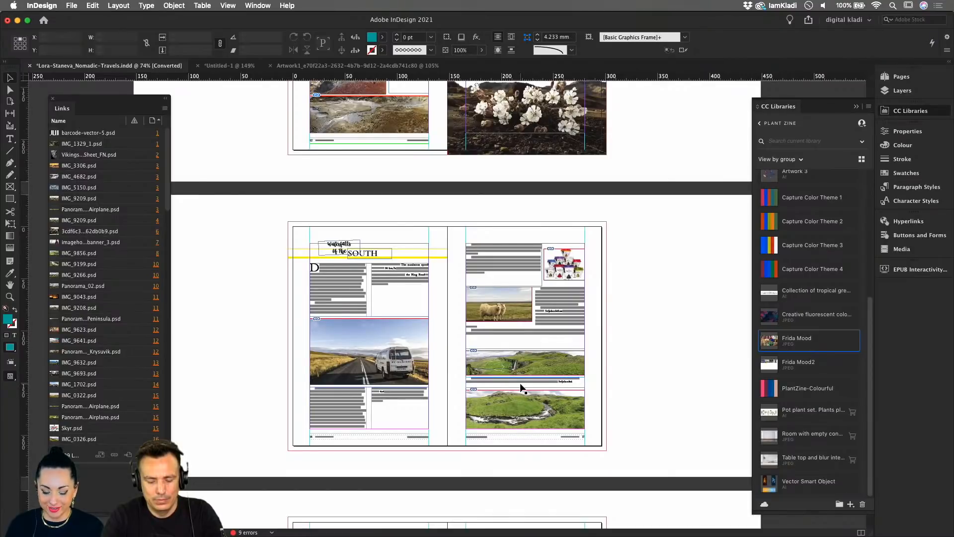
{"action": "scroll", "coordinate": [522, 387], "scroll_direction": "up", "scroll_amount": 5}
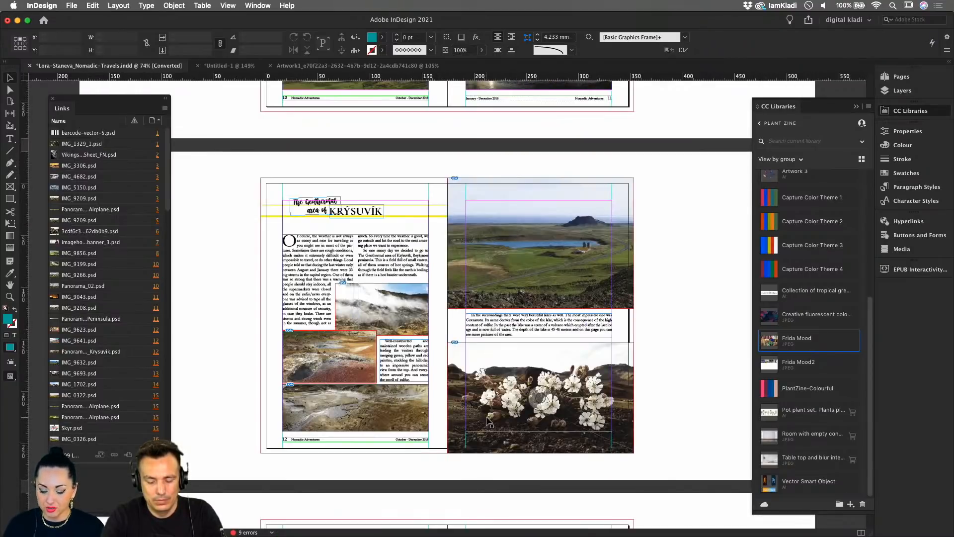
- Run Adjust Layout without changing the page size or font options and look through the following spreads
{"action": "key", "text": "super+alt+p"}
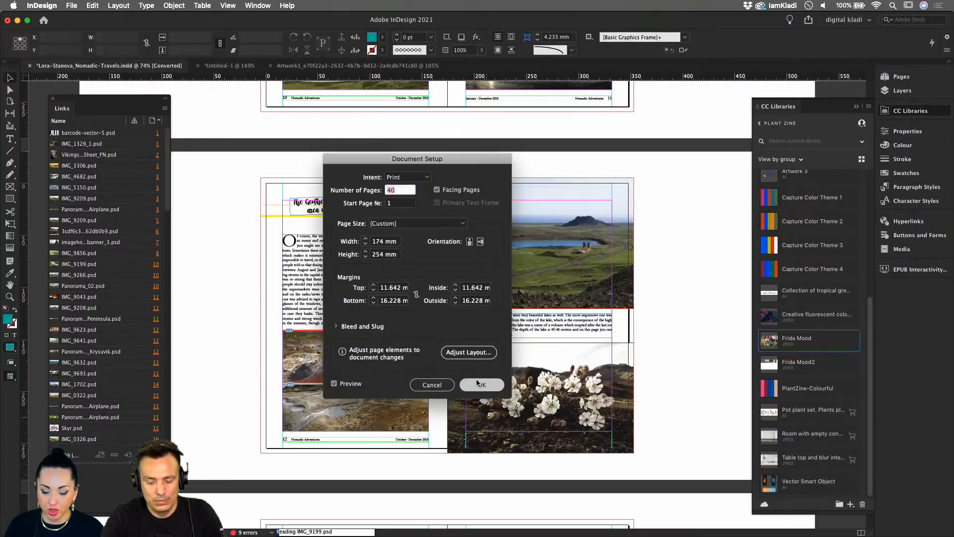
{"action": "left_click", "coordinate": [473, 353]}
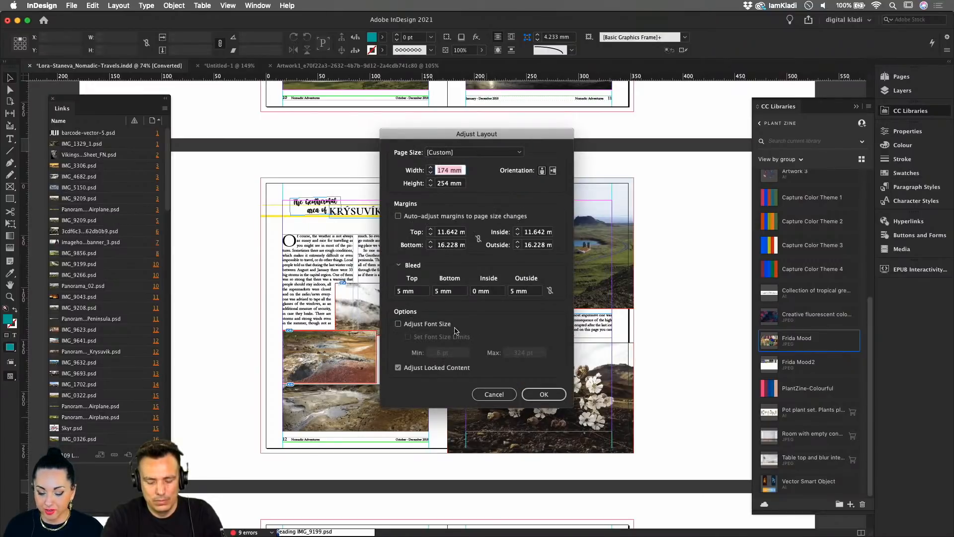
{"action": "left_click", "coordinate": [543, 395]}
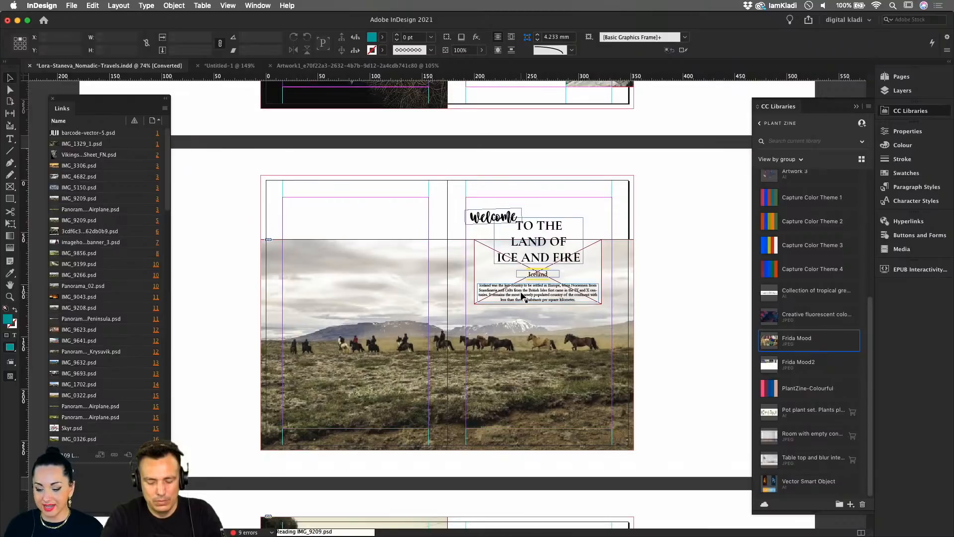
{"action": "scroll", "coordinate": [516, 303], "scroll_direction": "down", "scroll_amount": 6}
{"action": "scroll", "coordinate": [534, 294], "scroll_direction": "down", "scroll_amount": 20}
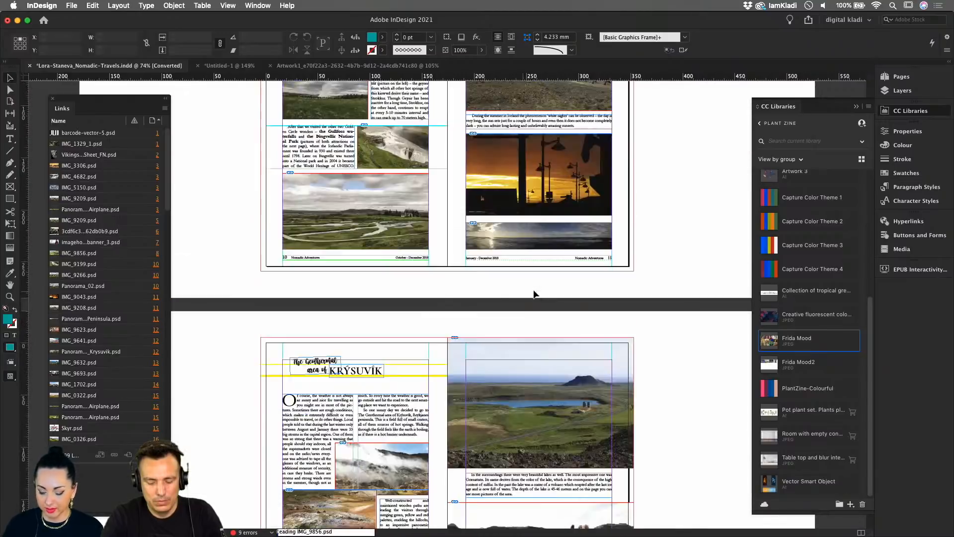
{"action": "scroll", "coordinate": [534, 294], "scroll_direction": "down", "scroll_amount": 10}
- Adjust the document layout to a 148 x 210 mm page size with font size adjustment left off
{"action": "key", "text": "super+alt+p"}
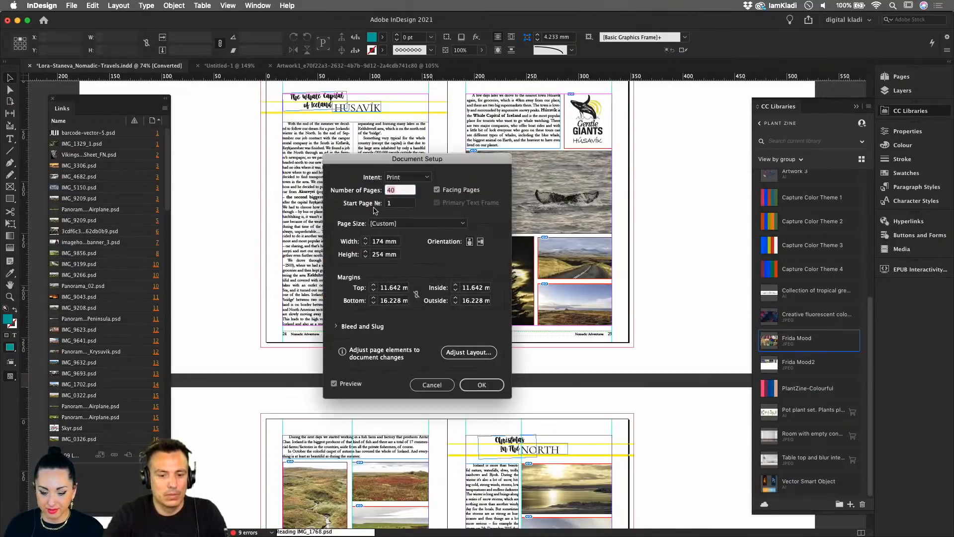
{"action": "left_click", "coordinate": [458, 353]}
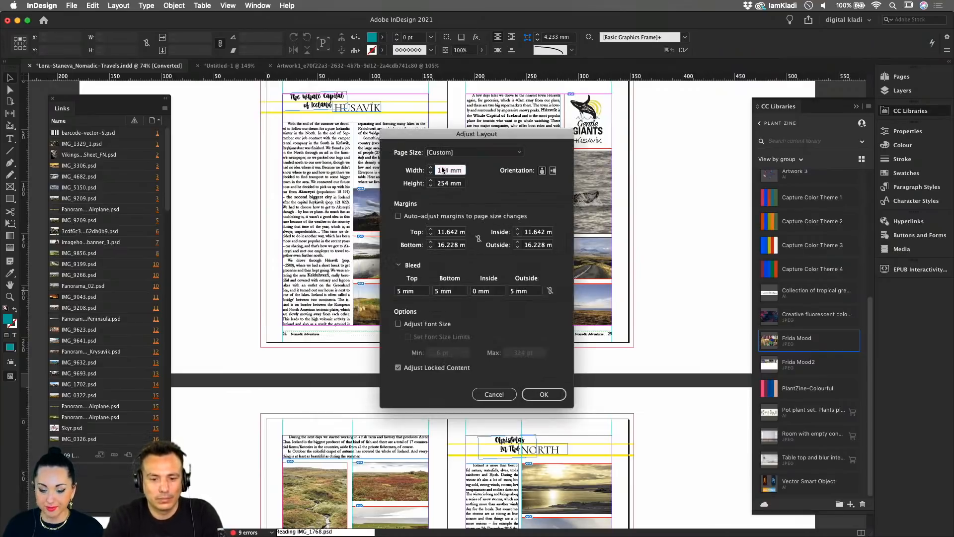
{"action": "type", "text": "149"}
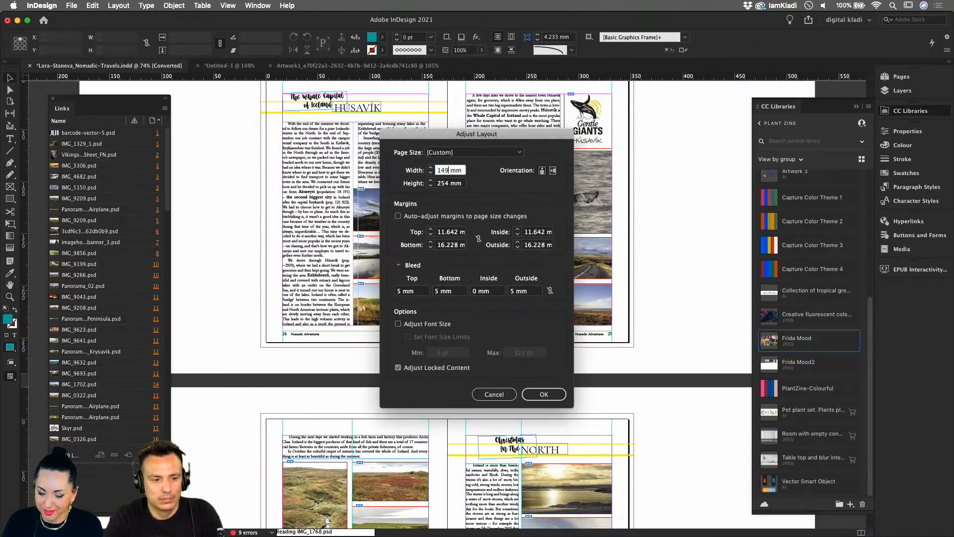
{"action": "type", "text": "8"}
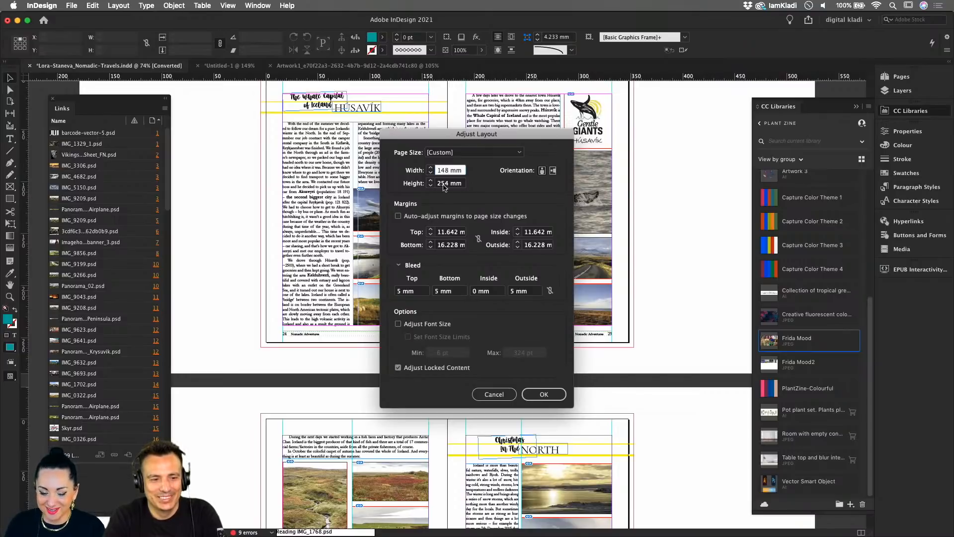
{"action": "double_click", "coordinate": [442, 184]}
{"action": "type", "text": "21"}
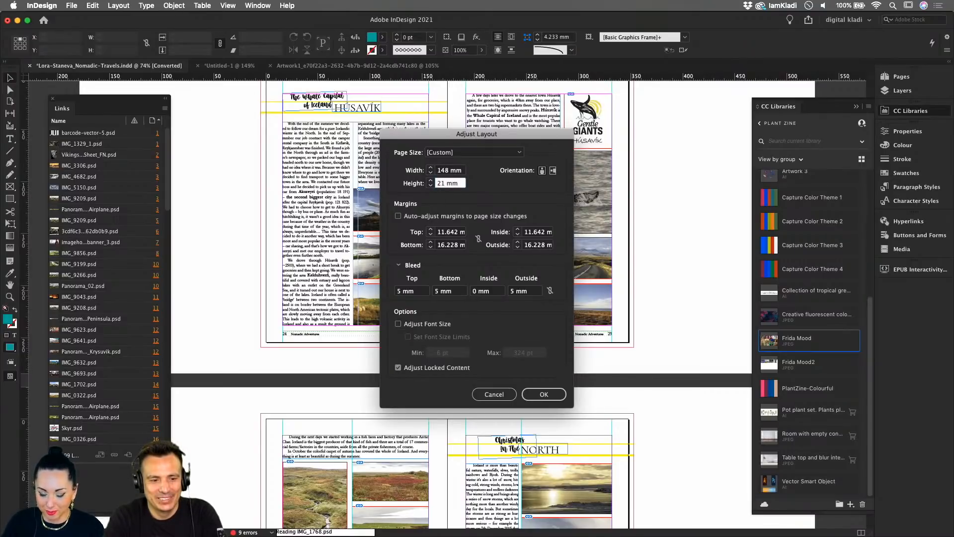
{"action": "type", "text": "0"}
{"action": "left_click", "coordinate": [555, 390]}
- Fit the overset text frame between the yellow lines on the Welcome spread to its content, and undo the fitting
{"action": "left_click_drag", "start_coordinate": [519, 237], "coordinate": [515, 362]}
{"action": "scroll", "coordinate": [512, 200], "scroll_direction": "up", "scroll_amount": 5}
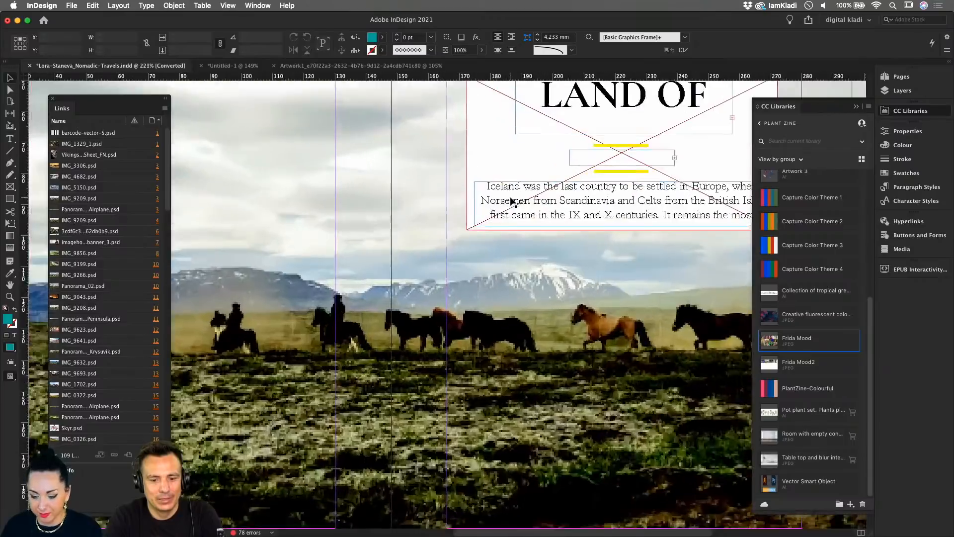
{"action": "scroll", "coordinate": [512, 200], "scroll_direction": "up", "scroll_amount": 5}
{"action": "scroll", "coordinate": [512, 200], "scroll_direction": "right", "scroll_amount": 8}
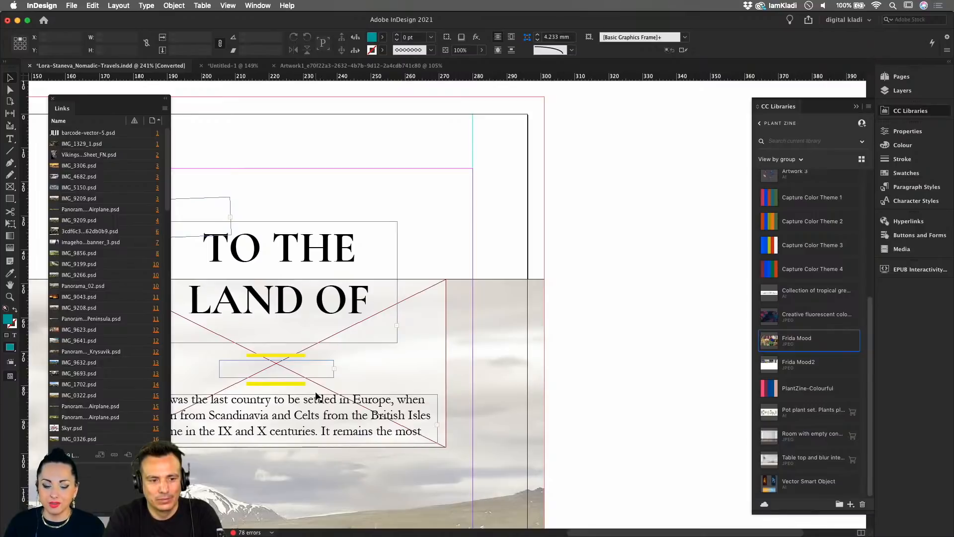
{"action": "left_click", "coordinate": [284, 379]}
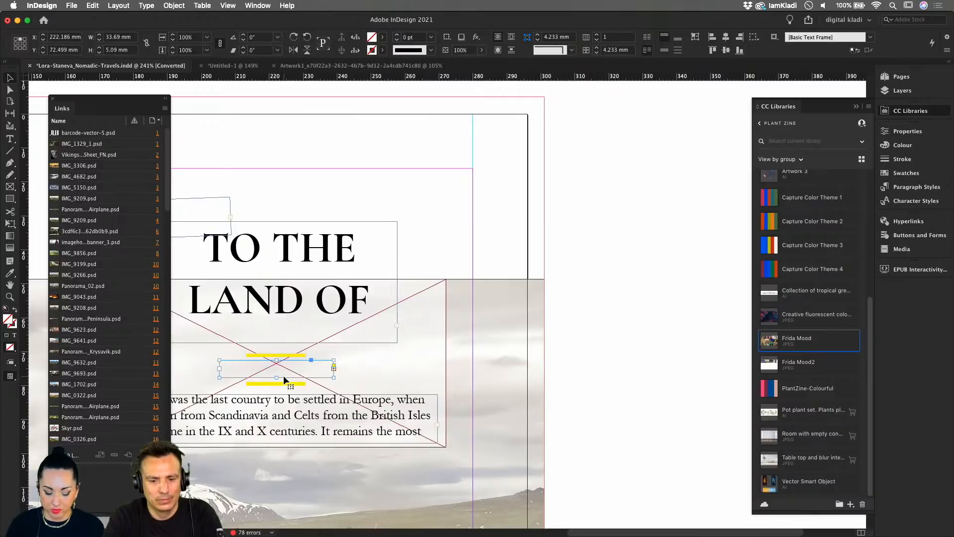
{"action": "key", "text": "alt+super+c"}
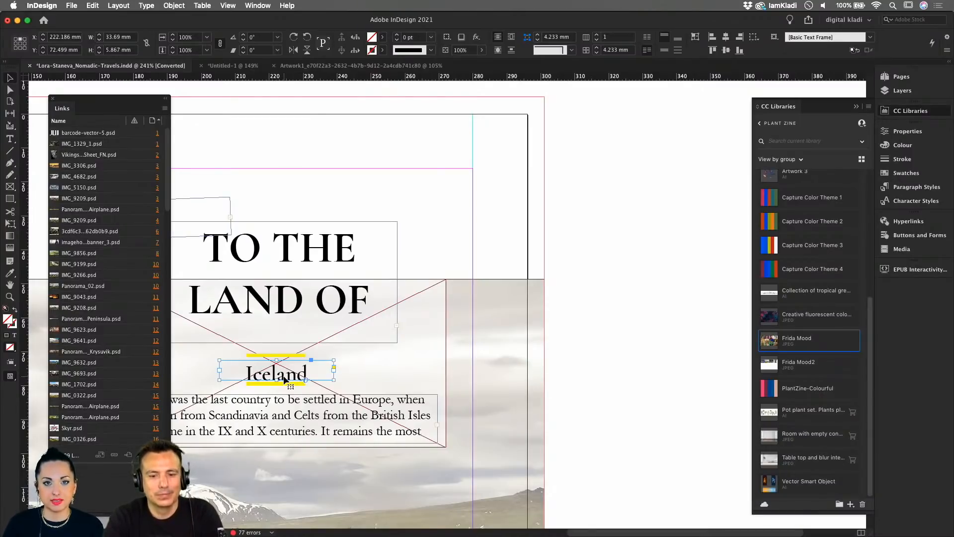
{"action": "key", "text": "super+z"}
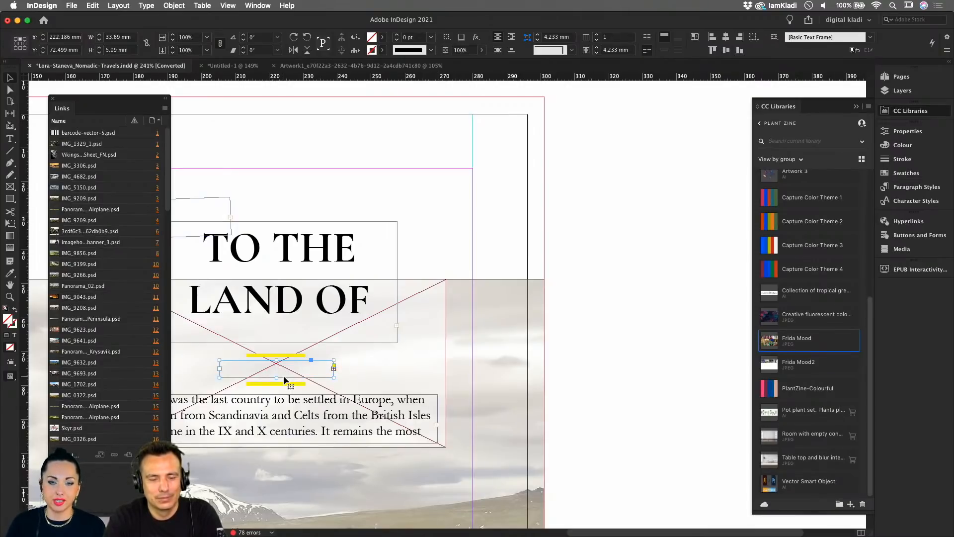
- Find the Table of Contents page and examine its heading and entries for text problems up close
{"action": "scroll", "coordinate": [284, 376], "scroll_direction": "down", "scroll_amount": 5}
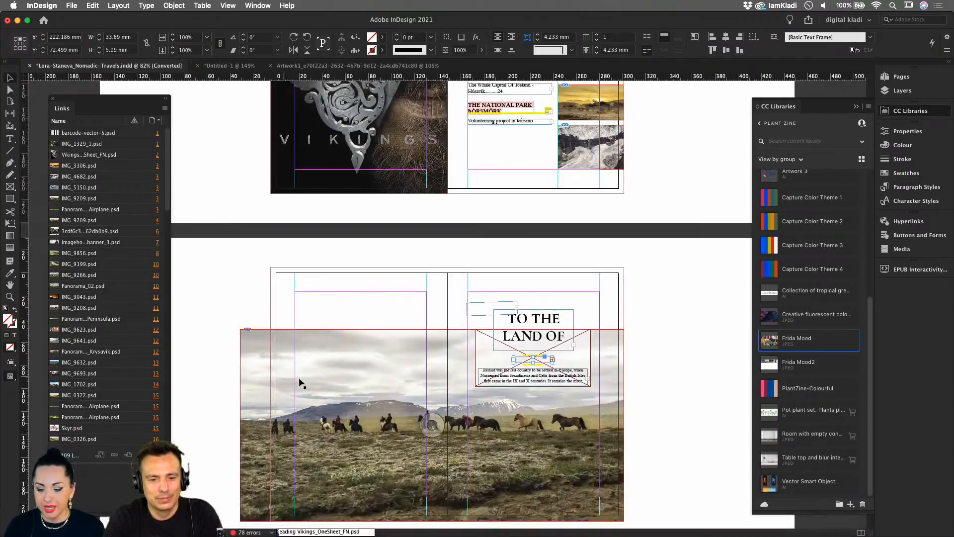
{"action": "scroll", "coordinate": [464, 233], "scroll_direction": "down", "scroll_amount": 10}
{"action": "scroll", "coordinate": [459, 425], "scroll_direction": "up", "scroll_amount": 3}
{"action": "scroll", "coordinate": [460, 425], "scroll_direction": "up", "scroll_amount": 10}
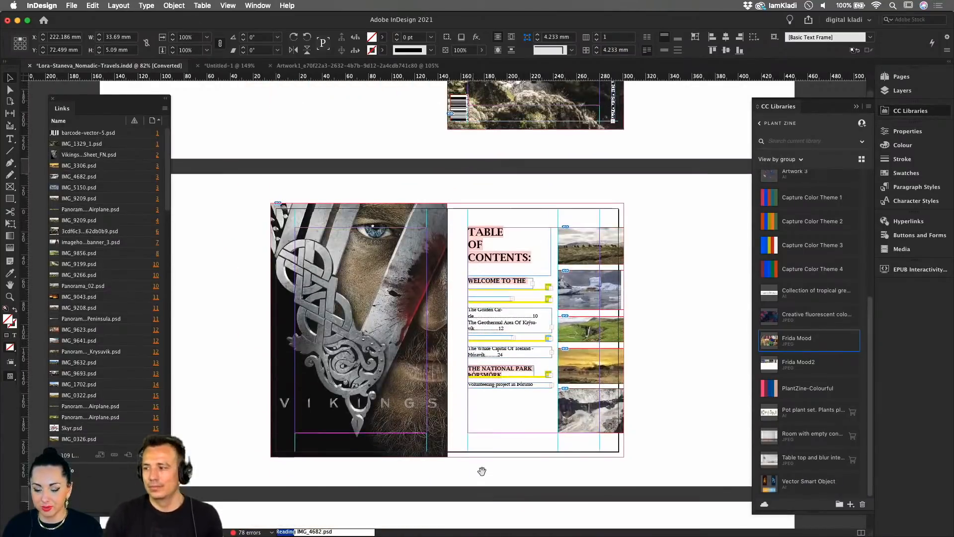
{"action": "left_click_drag", "start_coordinate": [461, 217], "coordinate": [606, 328]}
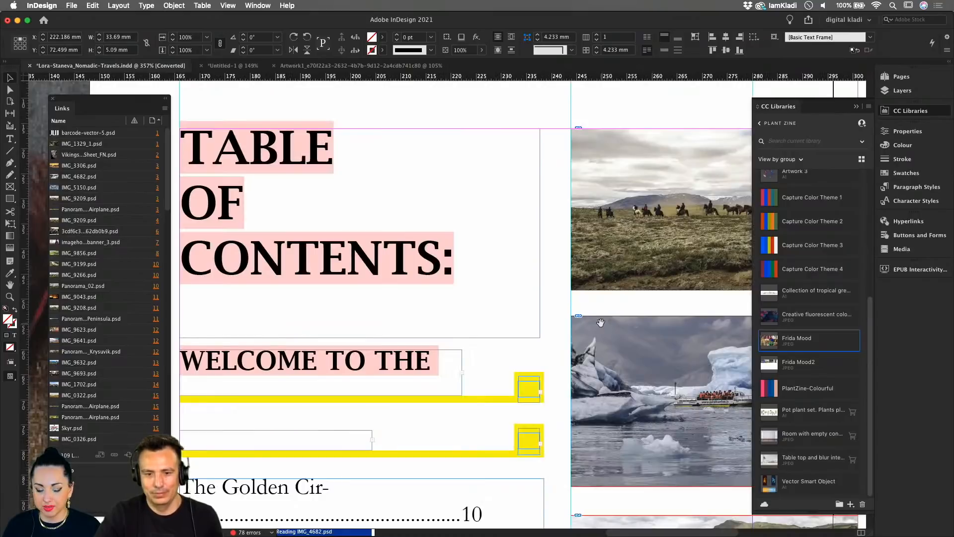
{"action": "scroll", "coordinate": [600, 322], "scroll_direction": "down", "scroll_amount": 1}
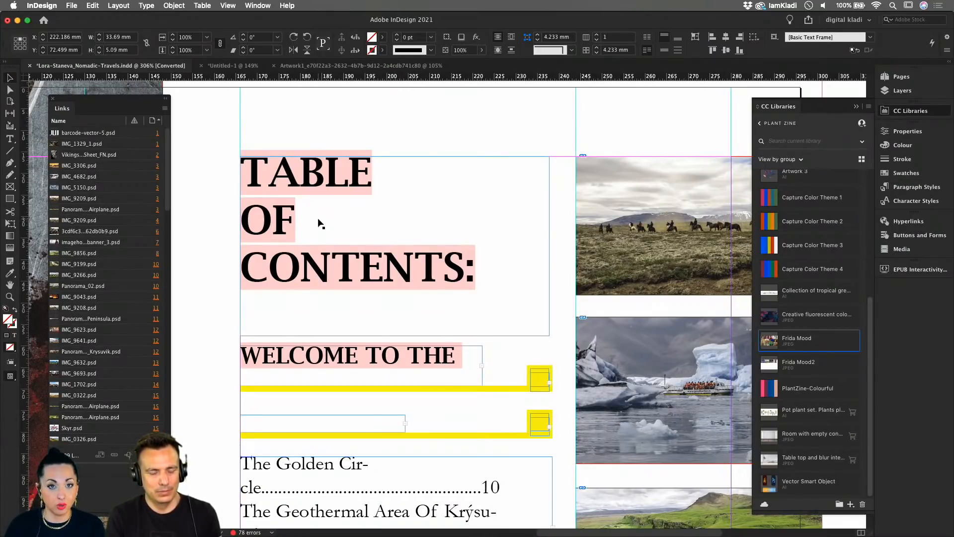
- Check the Table of Contents page in Preview mode, return to the normal view and select the heading's text frame
{"action": "left_click", "coordinate": [326, 127]}
{"action": "key", "text": "w"}
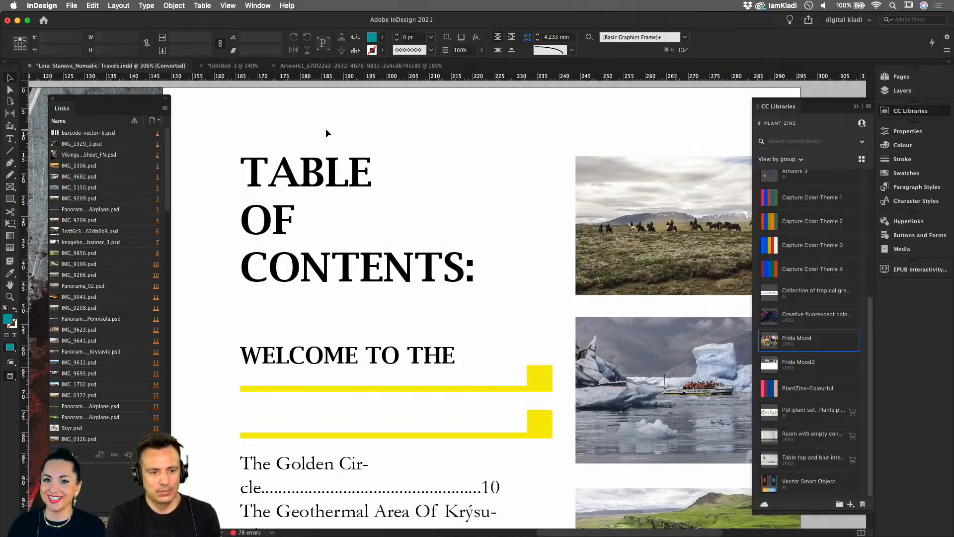
{"action": "key", "text": "w"}
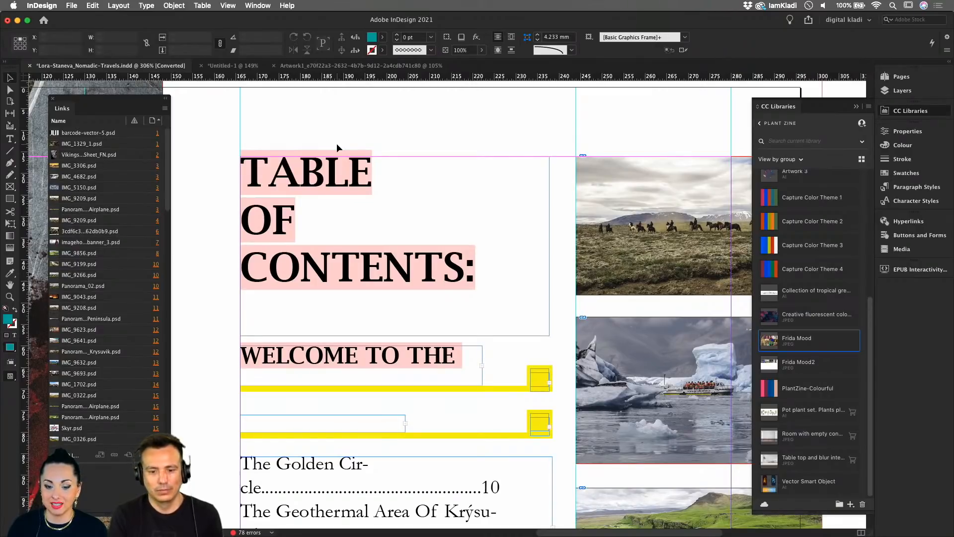
{"action": "left_click", "coordinate": [333, 162]}
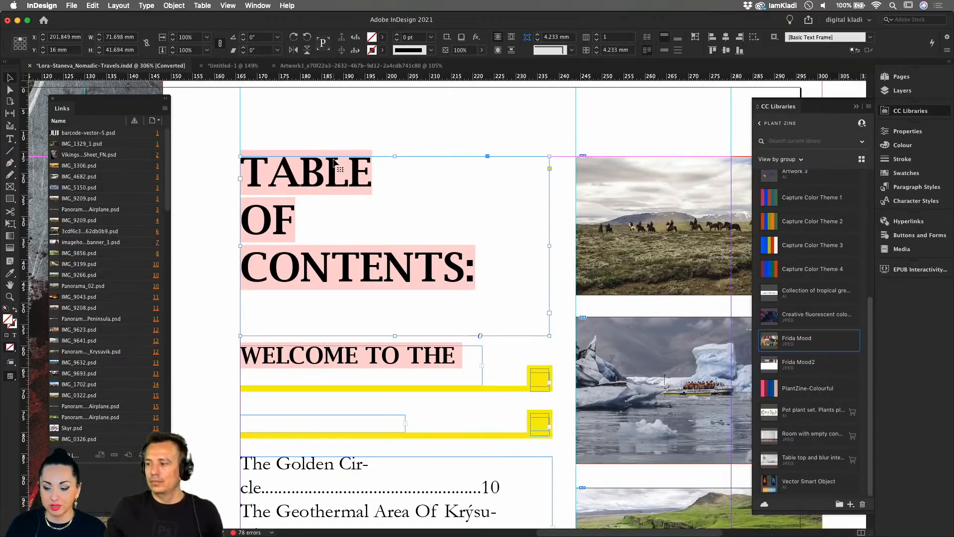
- Show the character properties of the Table of Contents heading's text frame to check its font
{"action": "left_click", "coordinate": [908, 132]}
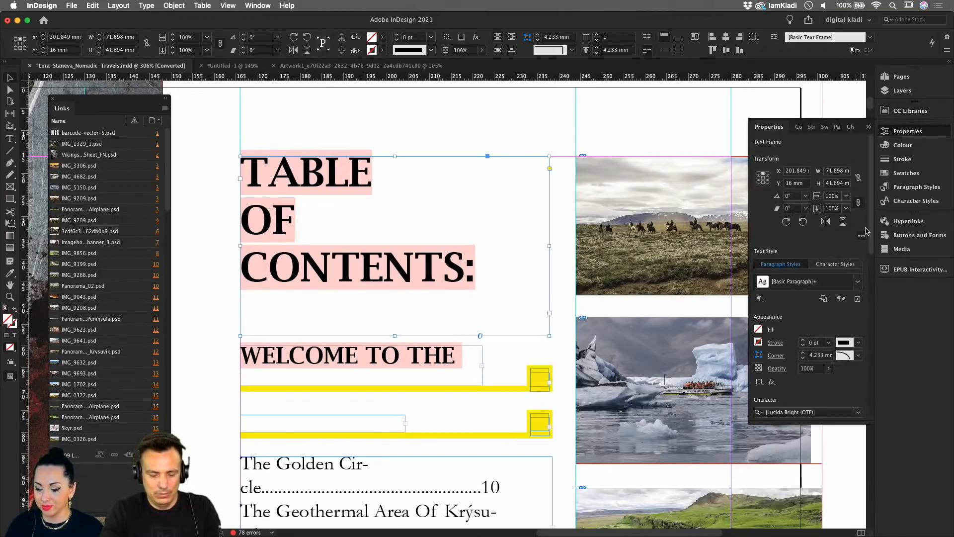
{"action": "scroll", "coordinate": [804, 271], "scroll_direction": "down", "scroll_amount": 5}
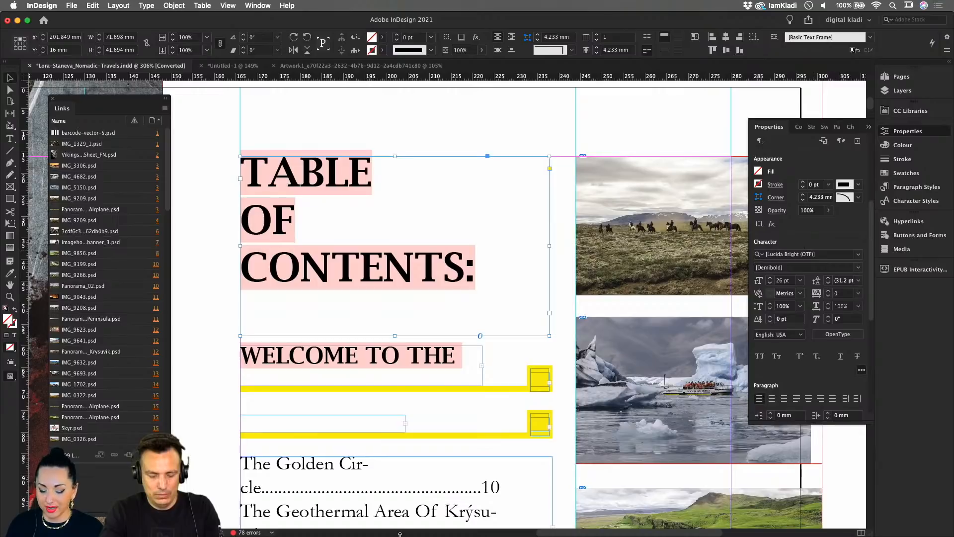
- In Chrome, capture a screenshot of the large "Lorem" sample on the Lucida Bright Regular page and open Adobe Fonts
{"action": "mouse_move", "coordinate": [405, 534]}
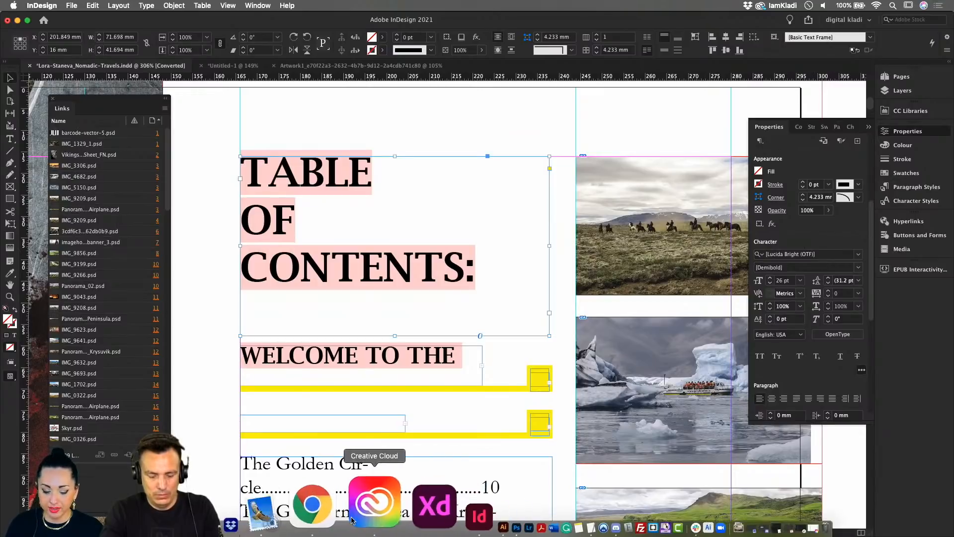
{"action": "left_click", "coordinate": [352, 518]}
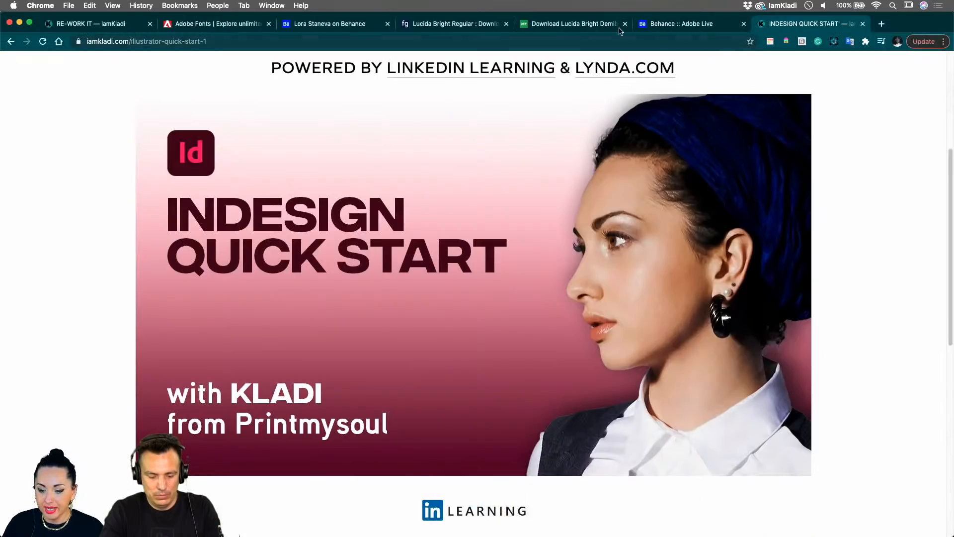
{"action": "left_click", "coordinate": [471, 24]}
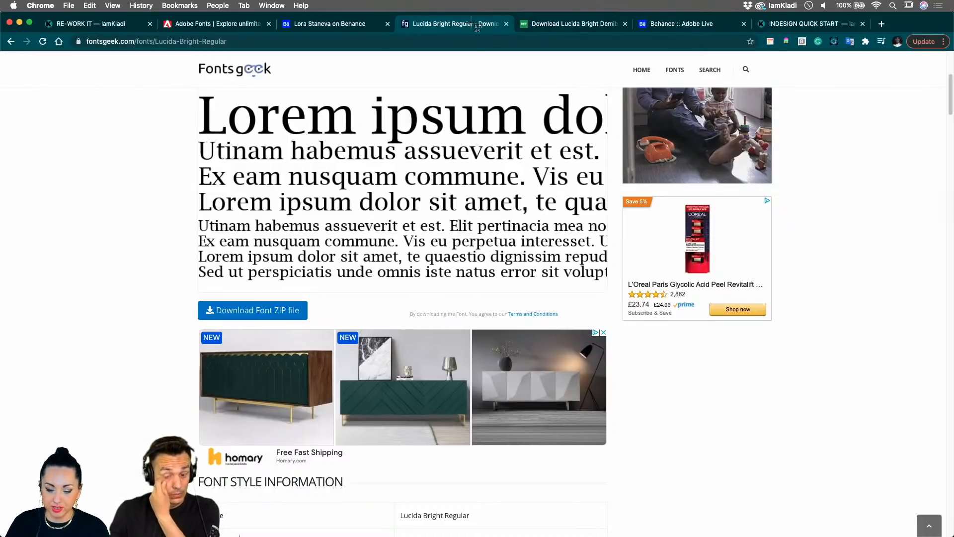
{"action": "key", "text": "super+shift+4"}
{"action": "left_click_drag", "start_coordinate": [188, 88], "coordinate": [364, 142]}
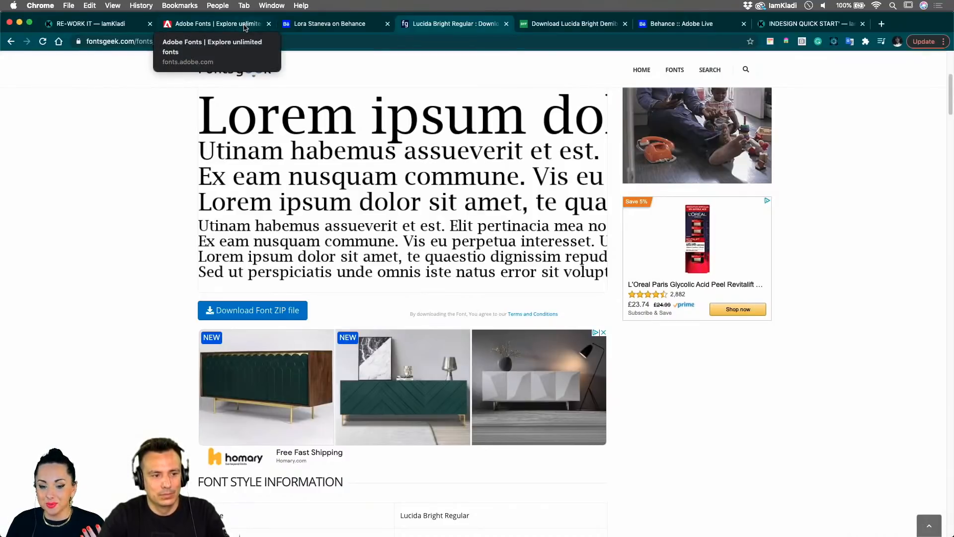
{"action": "left_click", "coordinate": [245, 29]}
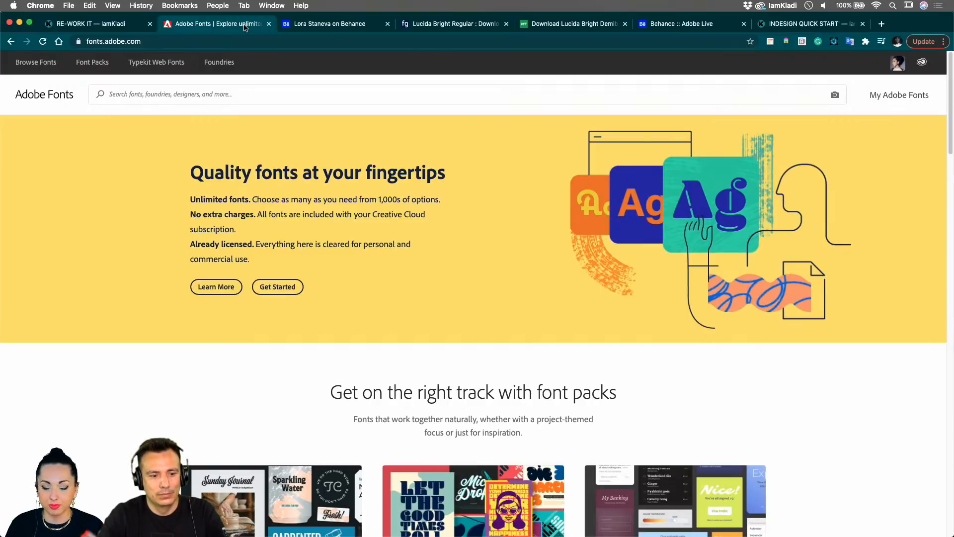
- Try to upload the "Lorem" screenshot for a similar-type scan from the Adobe Fonts home page
{"action": "left_click", "coordinate": [835, 96]}
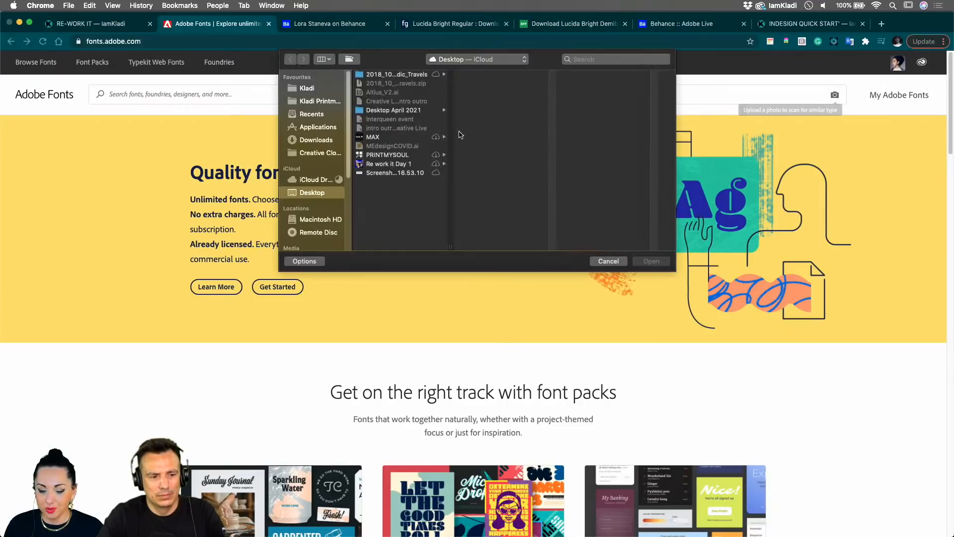
{"action": "left_click", "coordinate": [406, 173]}
{"action": "left_click", "coordinate": [647, 262]}
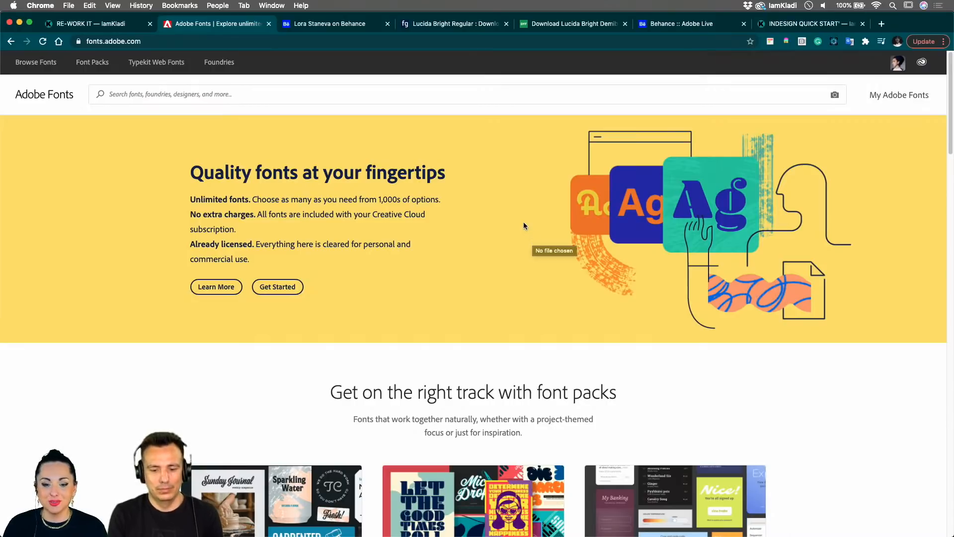
{"action": "left_click", "coordinate": [834, 96]}
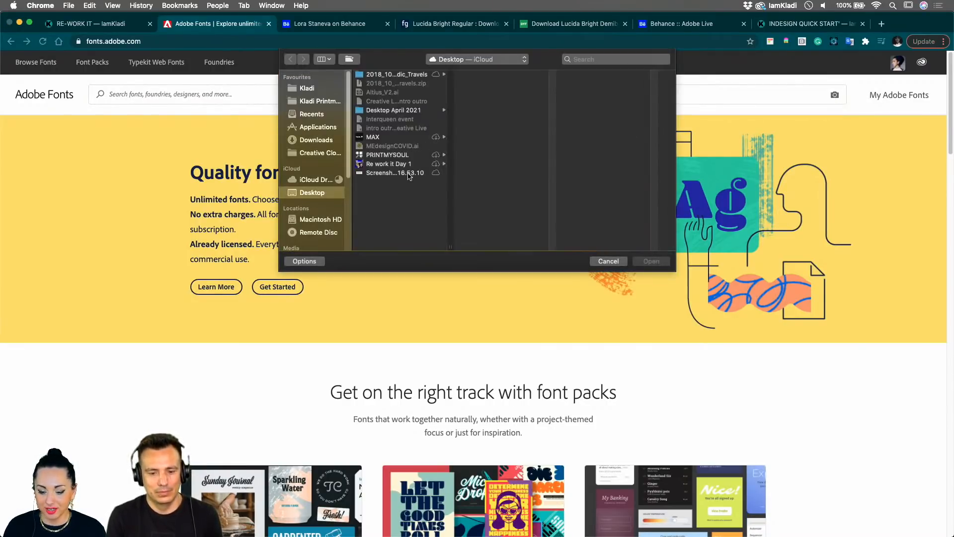
{"action": "left_click", "coordinate": [413, 171]}
{"action": "left_click", "coordinate": [647, 261]}
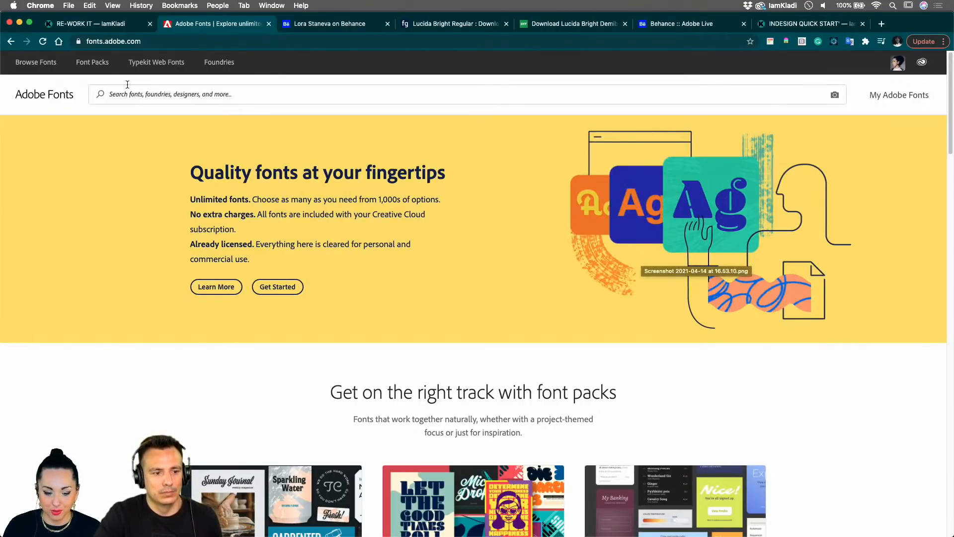
- Browse all Adobe Fonts and upload the 16.53.10 desktop screenshot to scan for similar type
{"action": "left_click", "coordinate": [43, 66]}
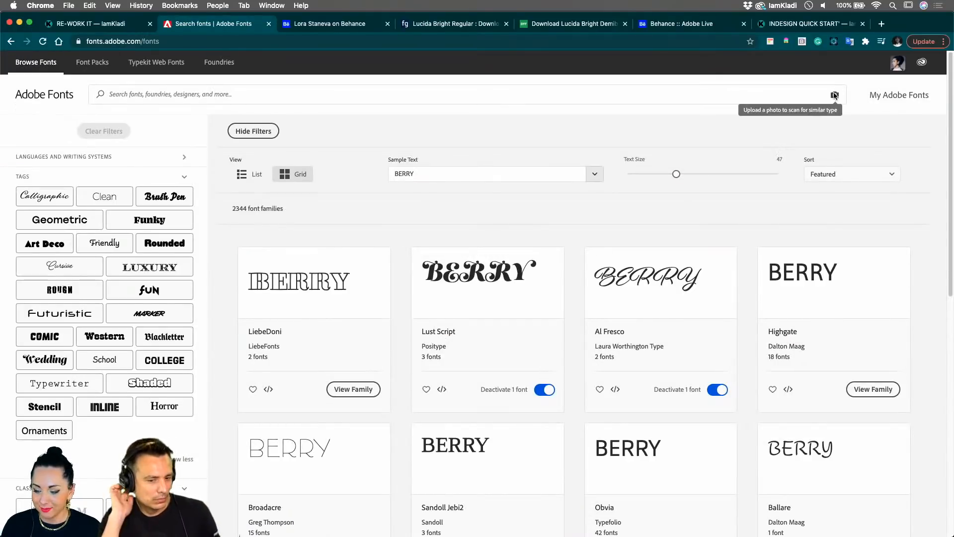
{"action": "left_click", "coordinate": [835, 96]}
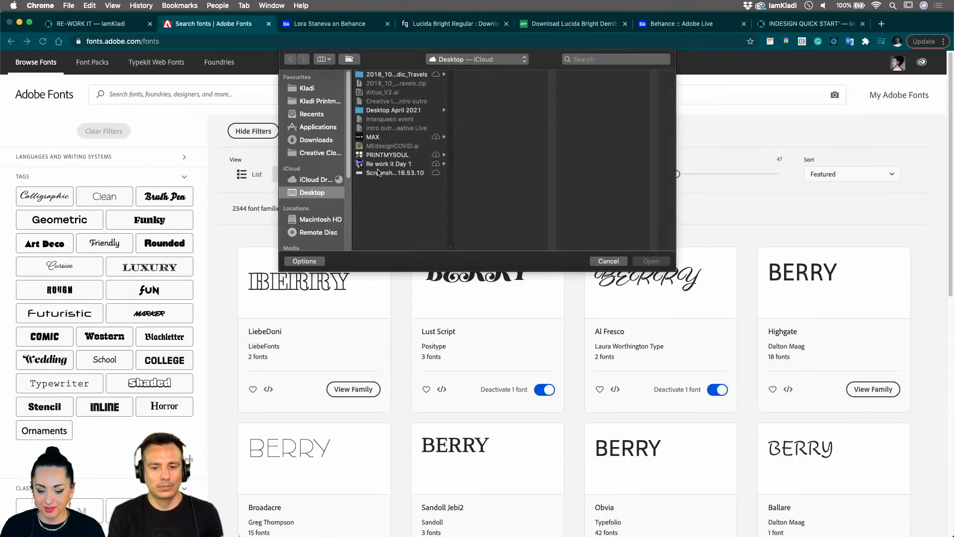
{"action": "left_click", "coordinate": [379, 172]}
{"action": "left_click", "coordinate": [663, 261]}
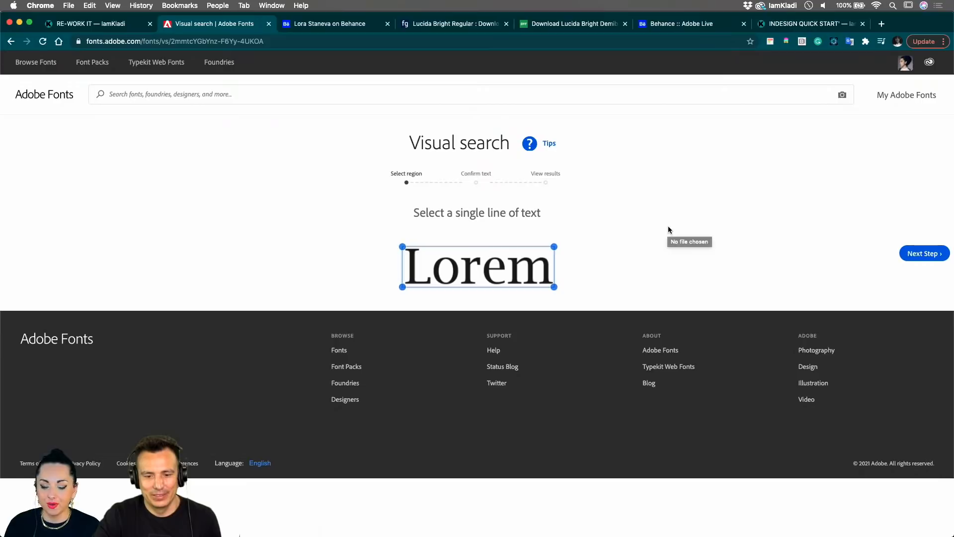
- Enlarge the selection region slightly around "Lorem", confirm the recognised text and run the visual search
{"action": "left_click_drag", "start_coordinate": [561, 247], "coordinate": [560, 240]}
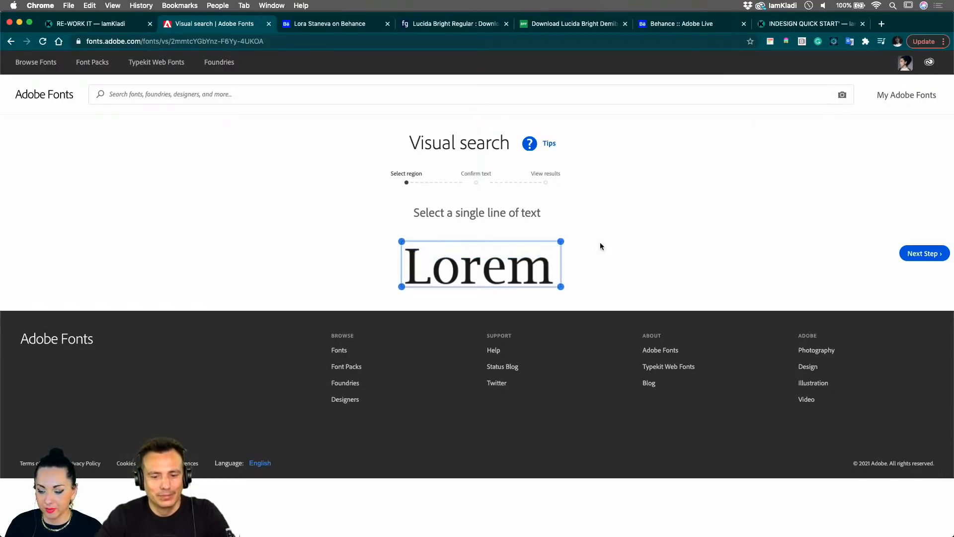
{"action": "left_click", "coordinate": [924, 254]}
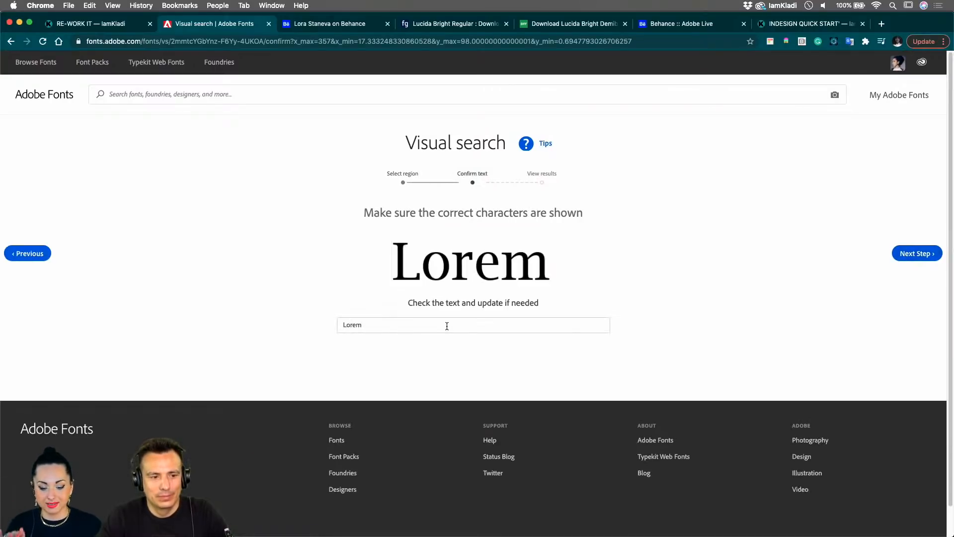
{"action": "left_click", "coordinate": [928, 254]}
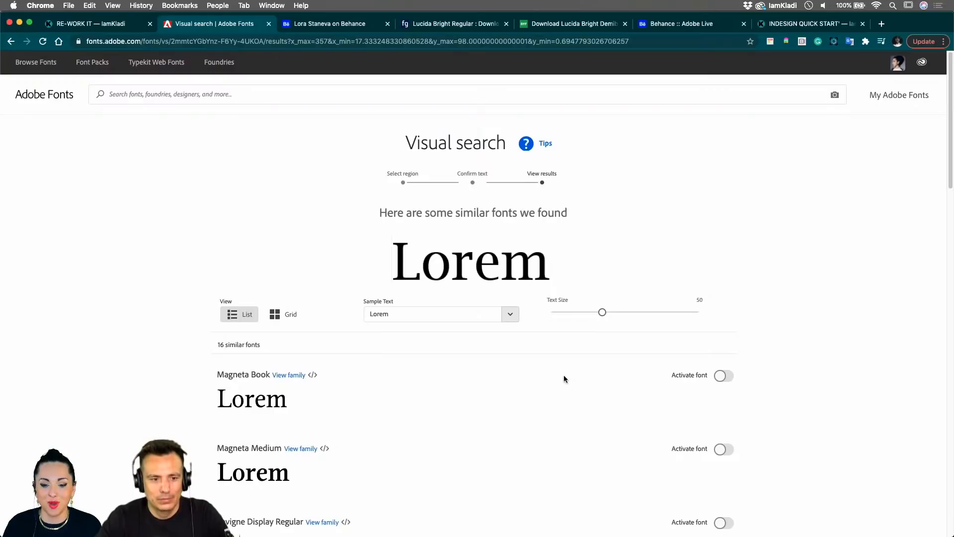
- Activate the Magneta Medium font from the similar fonts and switch back to InDesign
{"action": "scroll", "coordinate": [586, 406], "scroll_direction": "down", "scroll_amount": 1}
{"action": "scroll", "coordinate": [585, 406], "scroll_direction": "down", "scroll_amount": 3}
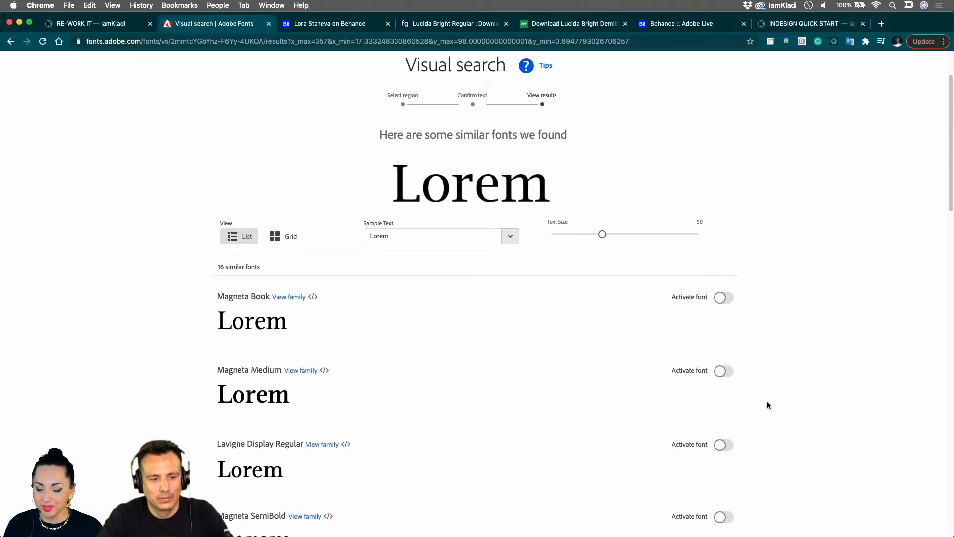
{"action": "left_click", "coordinate": [724, 372]}
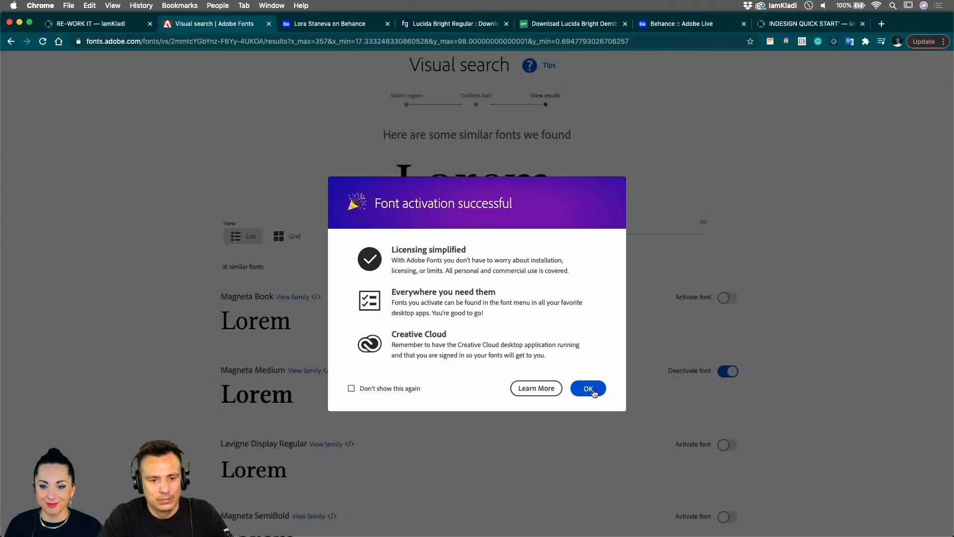
{"action": "left_click", "coordinate": [588, 388]}
{"action": "mouse_move", "coordinate": [435, 535]}
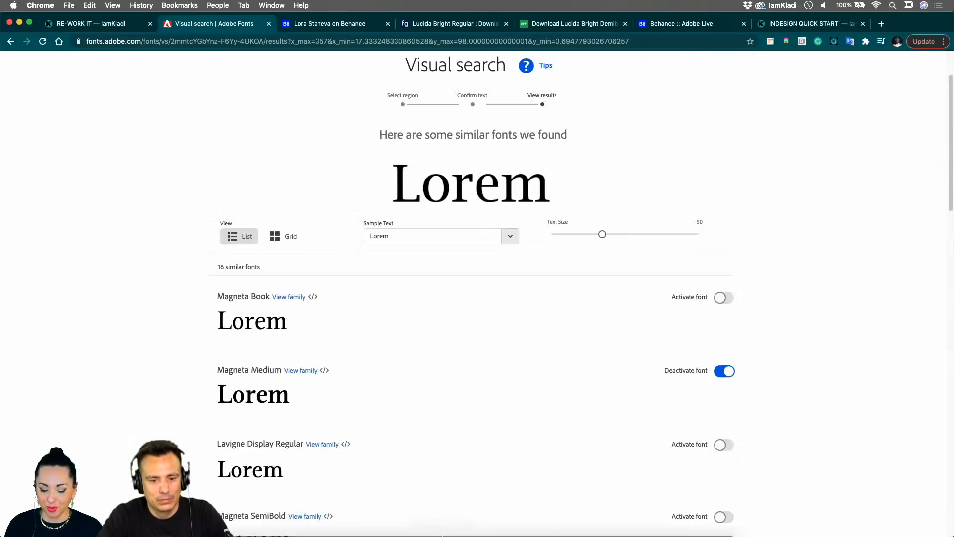
{"action": "left_click", "coordinate": [372, 502]}
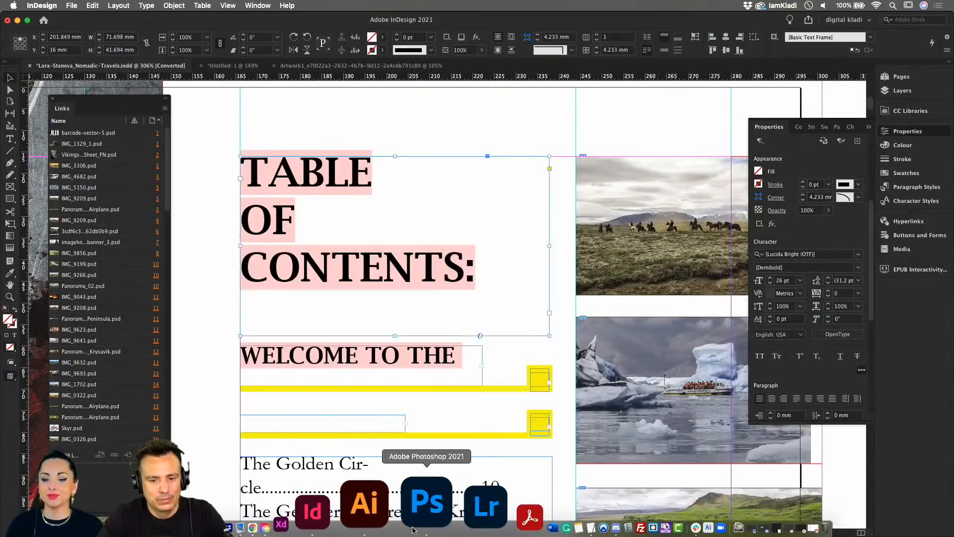